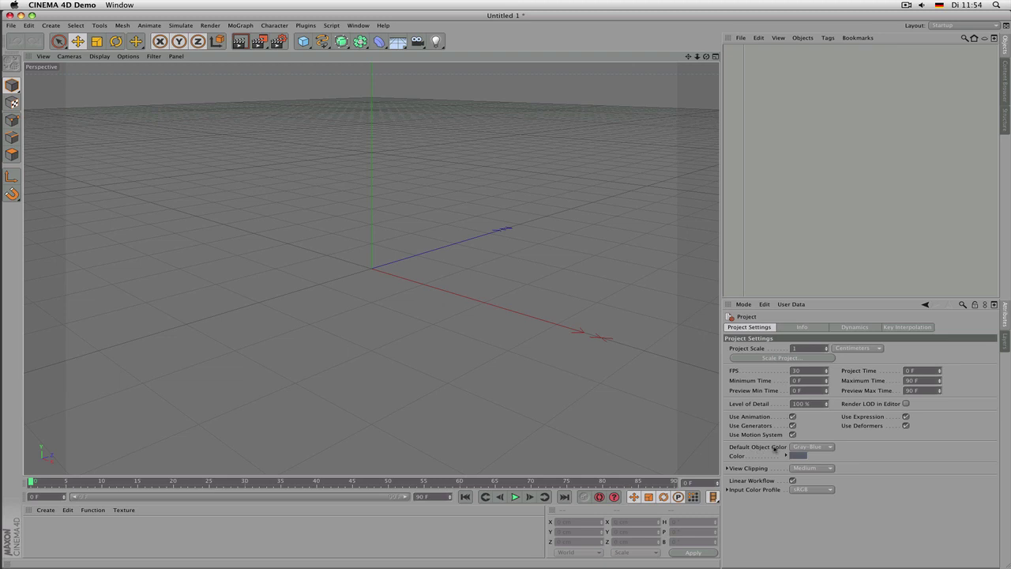
- Set the project's default object color to 80% Gray
left_click(770, 447)
left_click(809, 447)
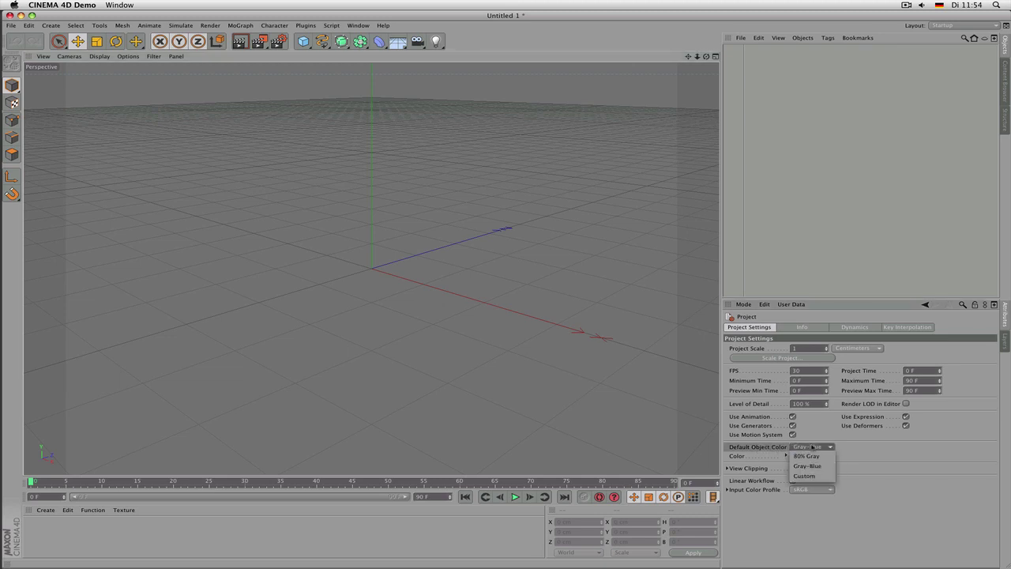
left_click(821, 455)
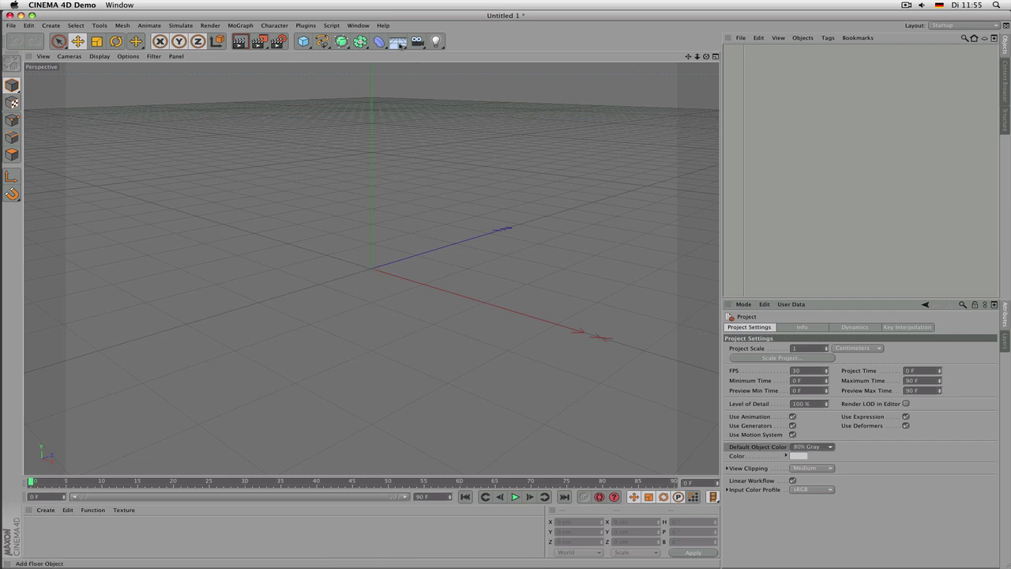
- Hide the grid in the perspective view and show it again
left_click(155, 57)
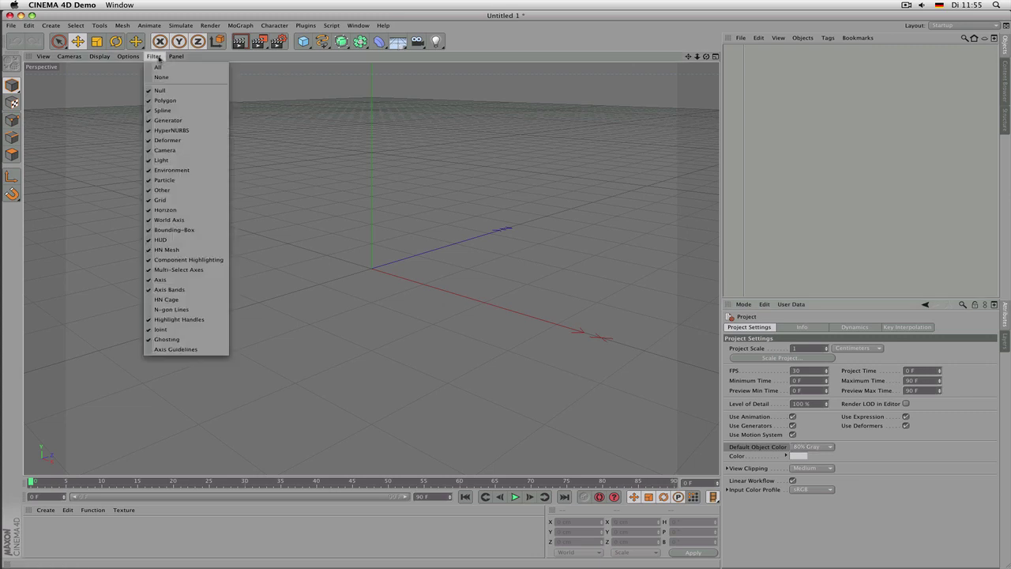
left_click(163, 199)
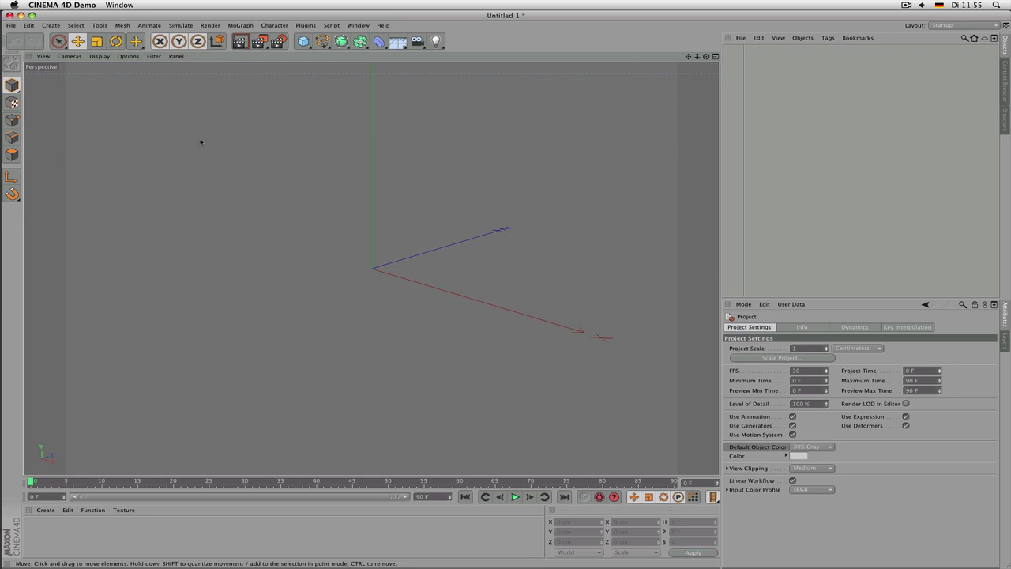
left_click(153, 56)
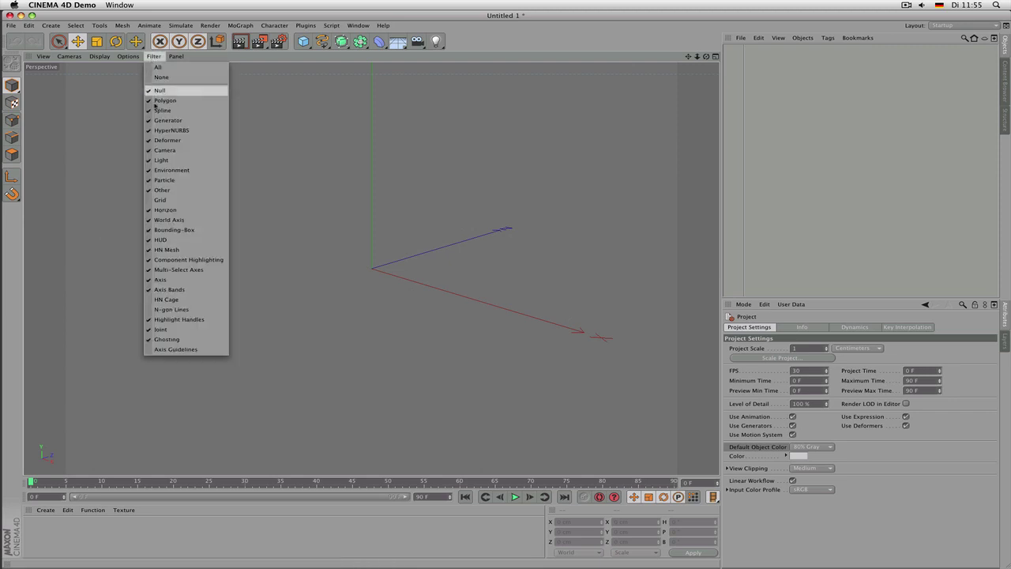
left_click(178, 199)
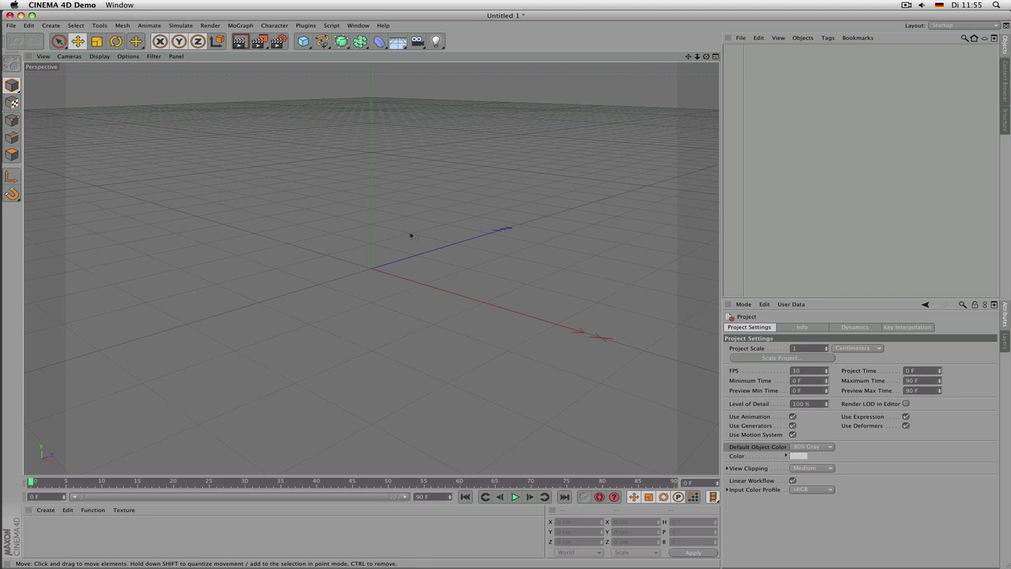
scroll(308, 275, "down", 6)
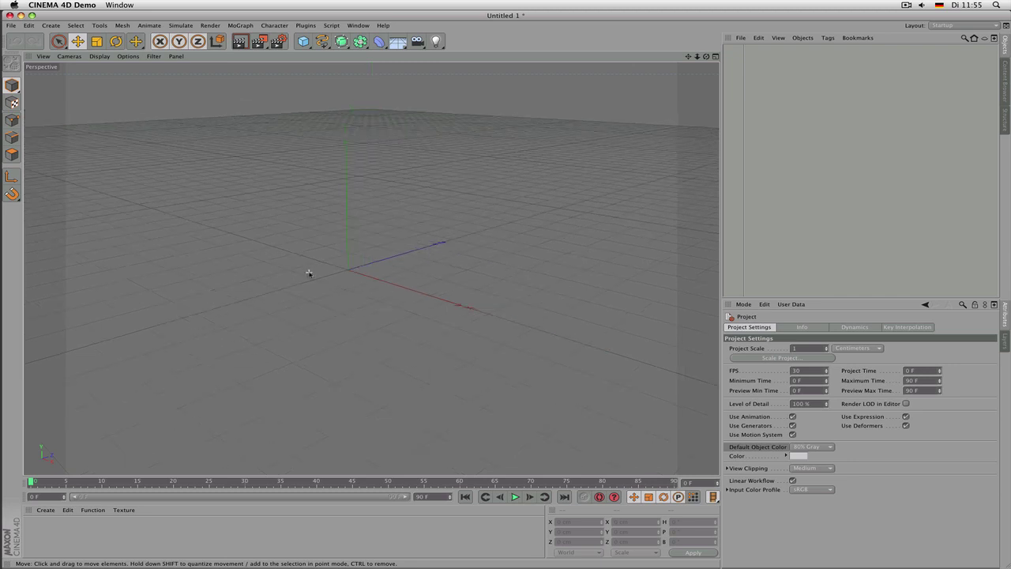
scroll(324, 271, "up", 6)
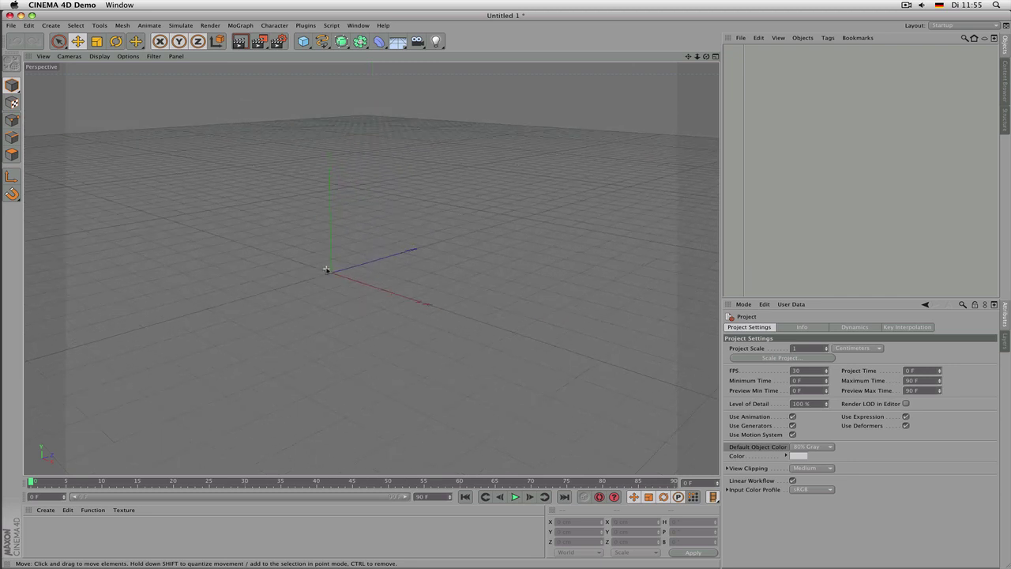
- Hide the grid in the perspective view
left_click(154, 57)
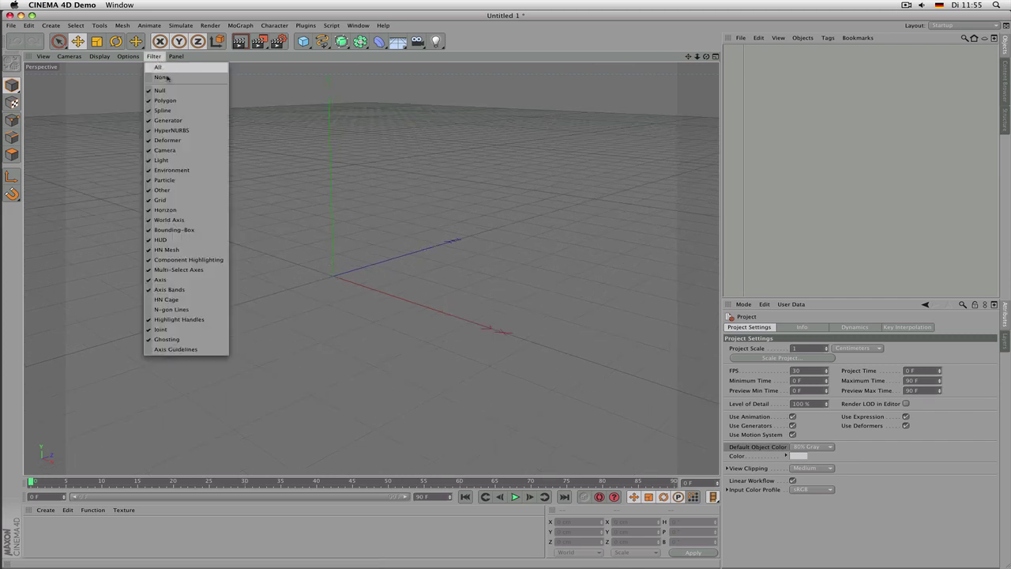
left_click(176, 201)
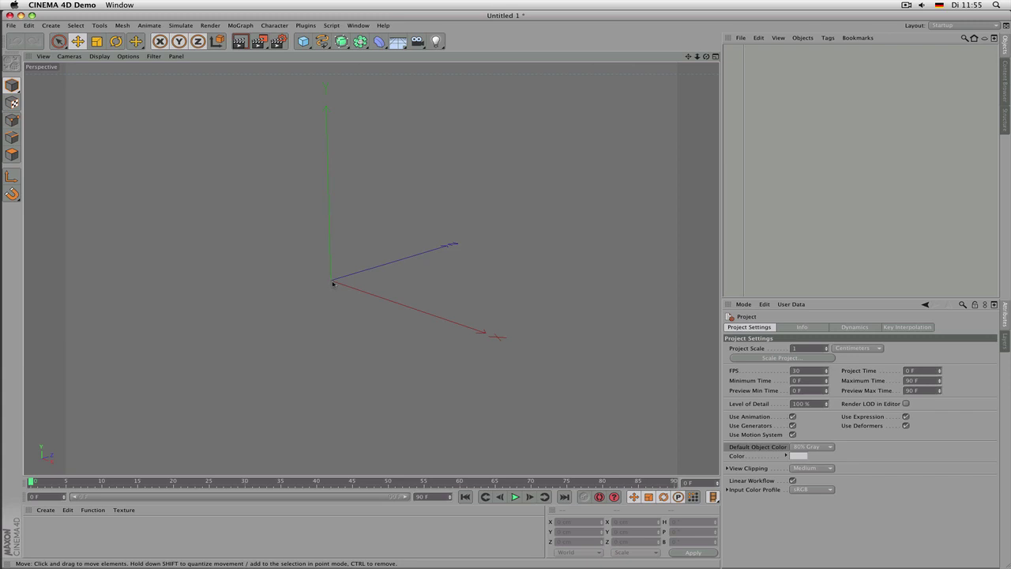
- Add a Null object to the scene and display its coordinate properties
left_click_drag(338, 285, 254, 256, "alt")
left_click(304, 41)
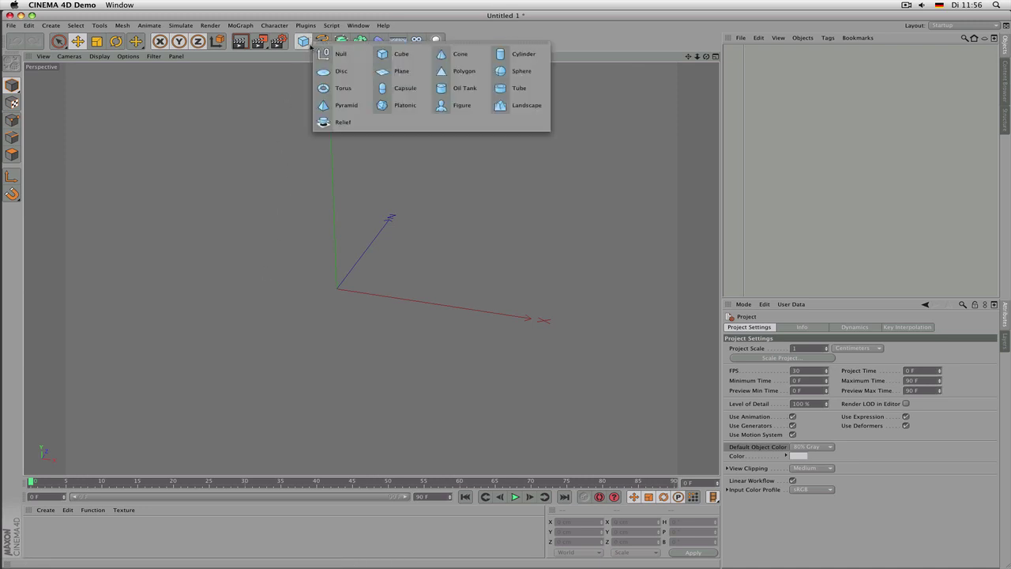
left_click(346, 59)
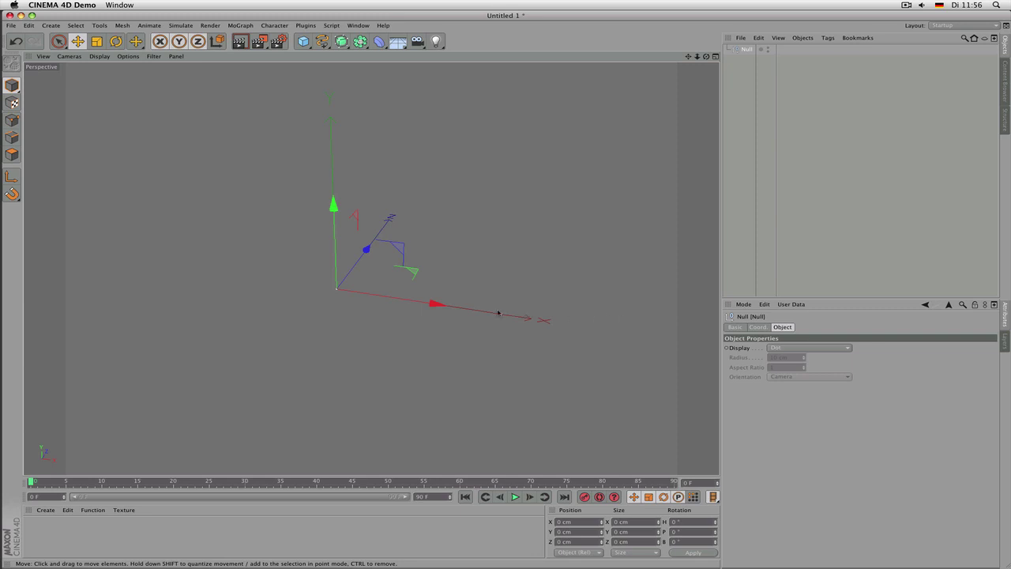
left_click(758, 326)
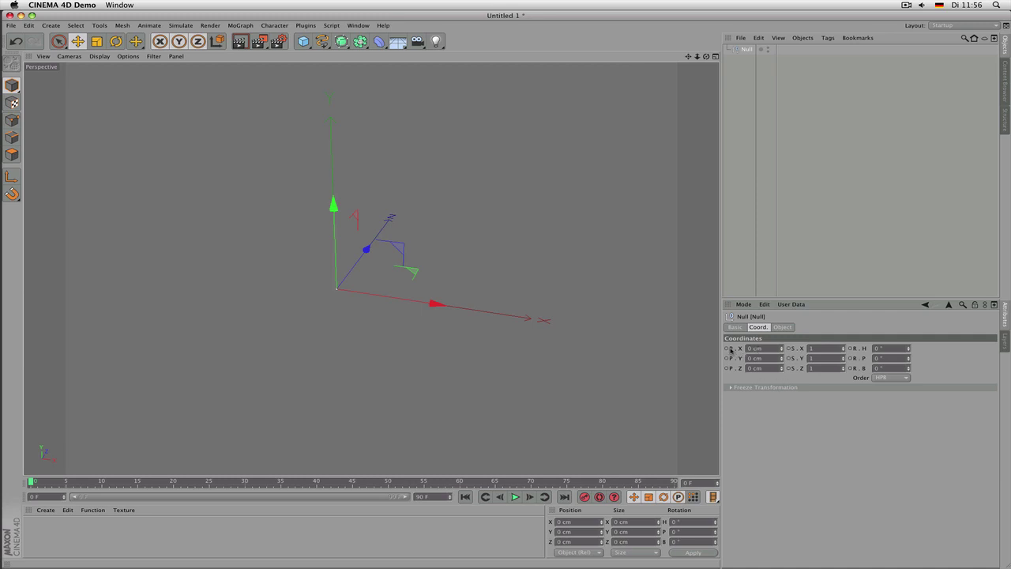
- Move the null back and forth along the X axis in both directions, ending at about 59 cm
left_click_drag(439, 307, 485, 313)
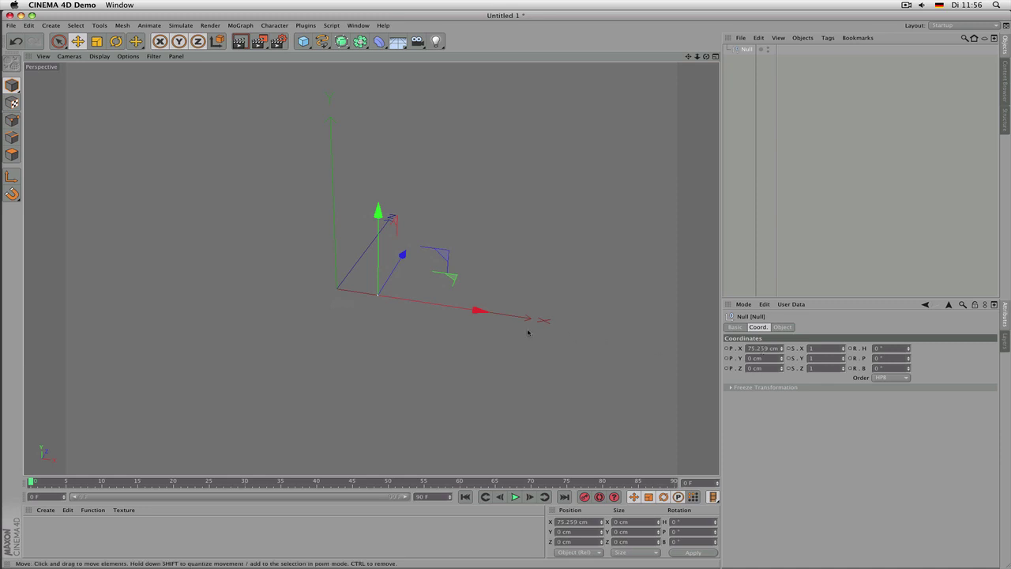
left_click_drag(481, 308, 515, 316)
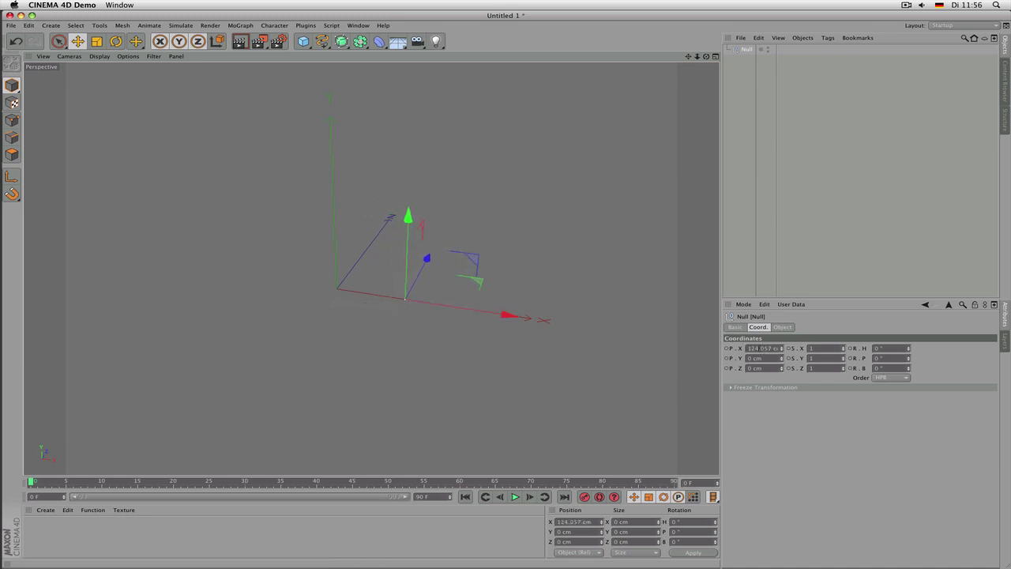
left_click_drag(506, 317, 289, 315)
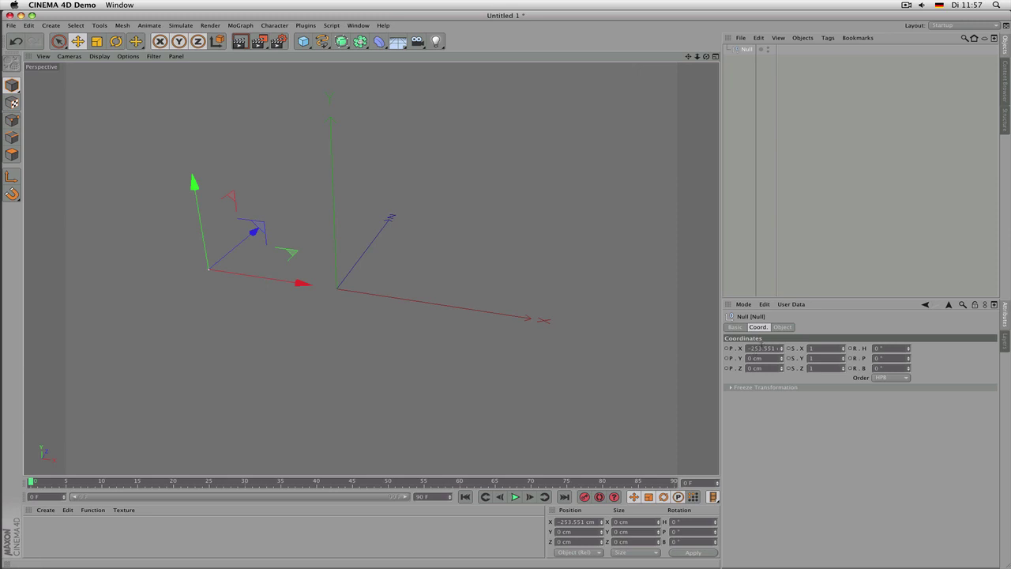
left_click_drag(300, 282, 400, 299)
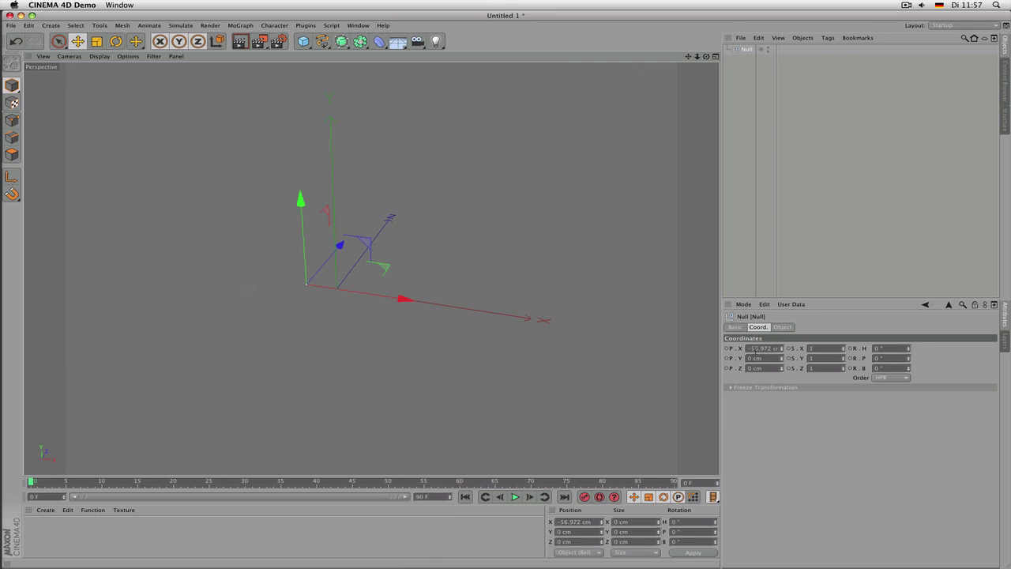
left_click_drag(403, 296, 467, 309)
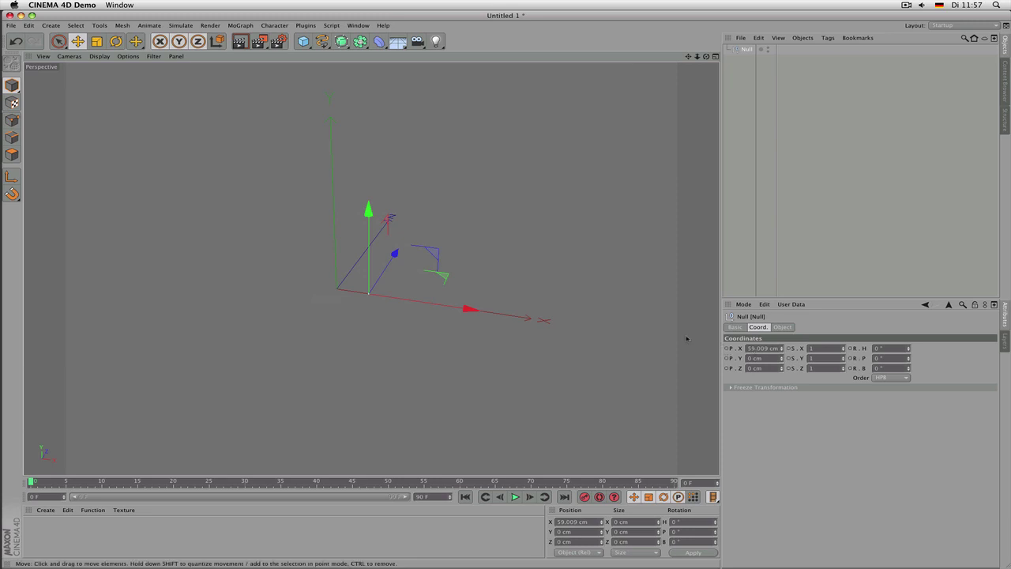
- Move the null up to about 92 cm on the Y axis, down to about -85 cm, and back to about 0 cm
left_click_drag(369, 247, 371, 201)
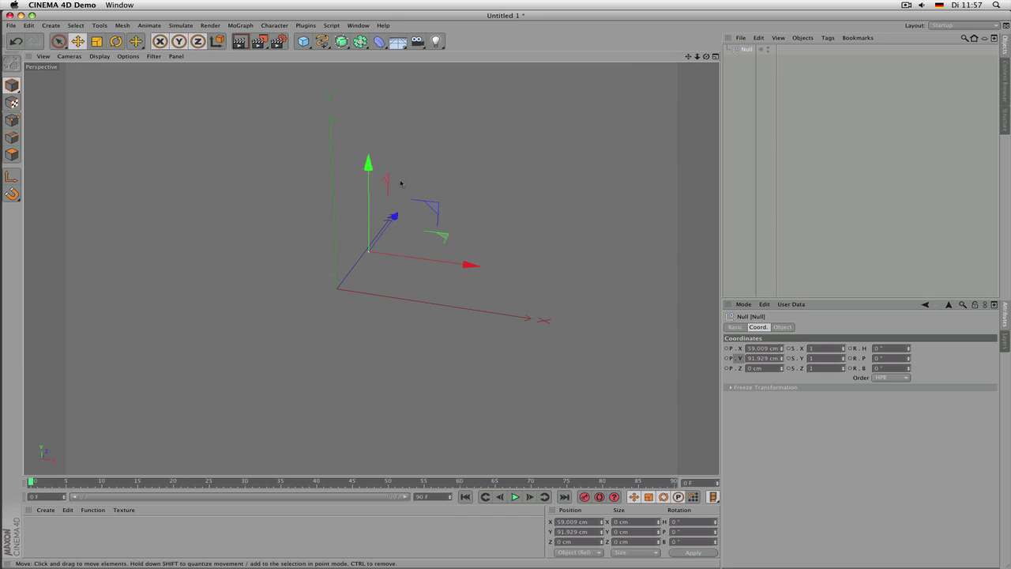
left_click_drag(369, 186, 396, 264)
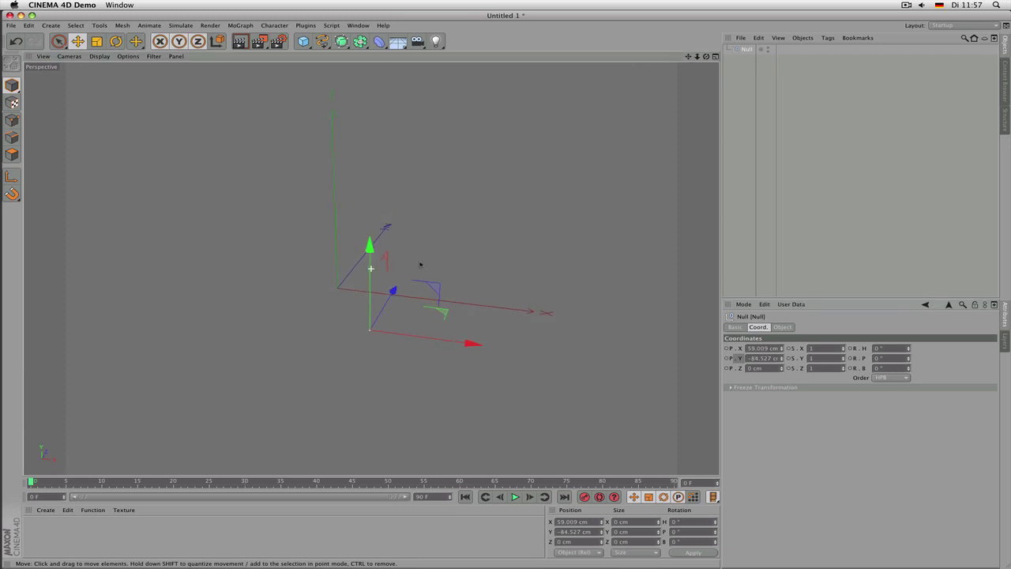
left_click_drag(427, 247, 416, 187, "alt")
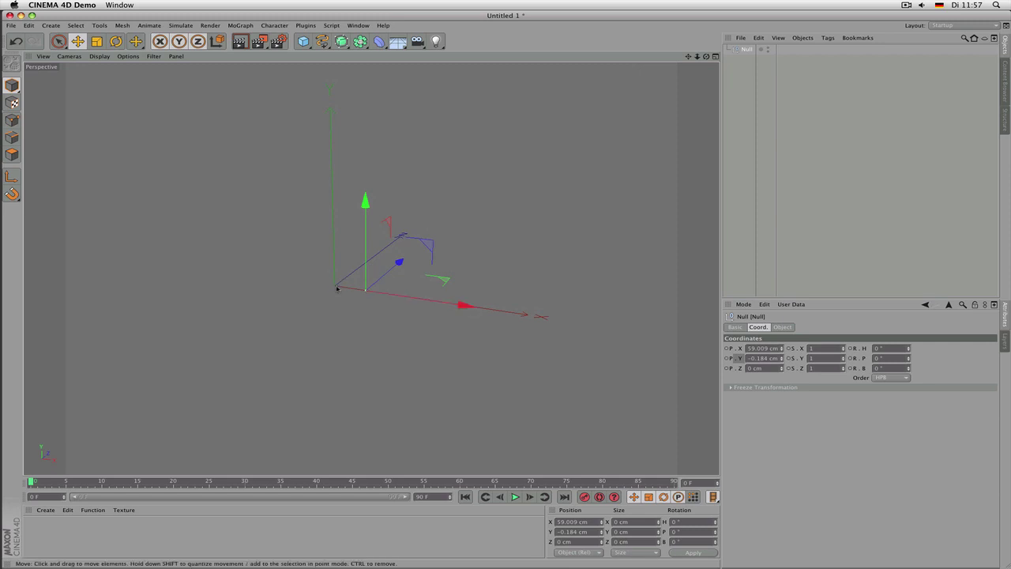
- Move the null to about 30 cm on the X axis and about -29 cm on the Y axis
left_click_drag(463, 304, 445, 302)
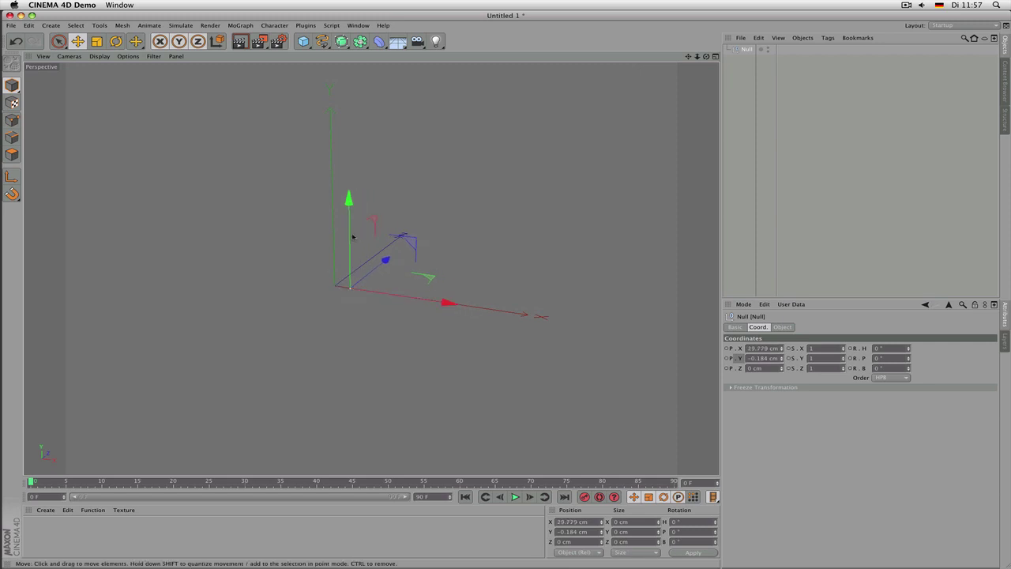
left_click_drag(349, 226, 350, 240)
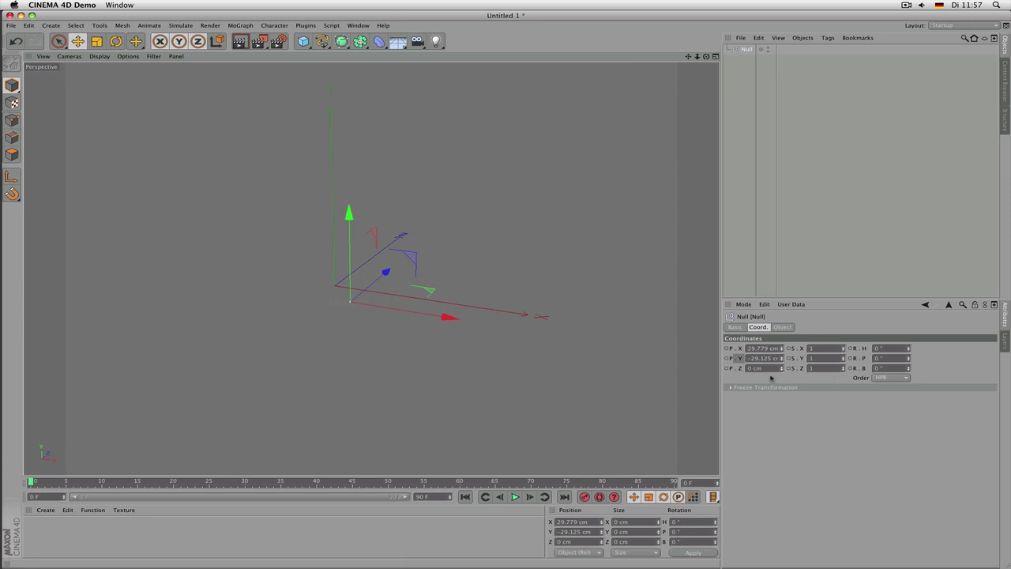
- Move the null along the Z axis to about 165 cm, and back past the origin to about -166 cm
left_click_drag(476, 283, 506, 277, "alt")
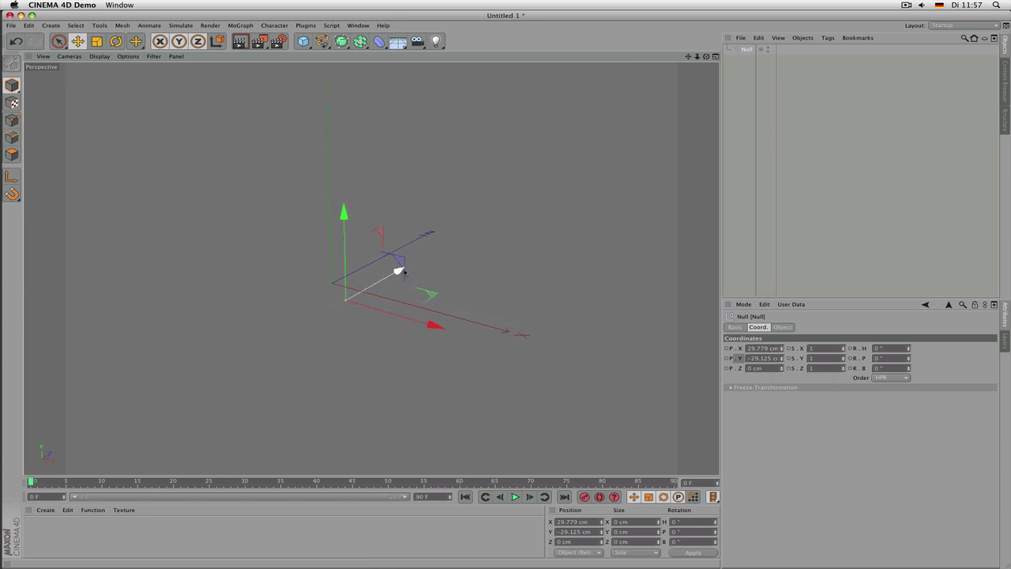
left_click_drag(400, 271, 514, 235)
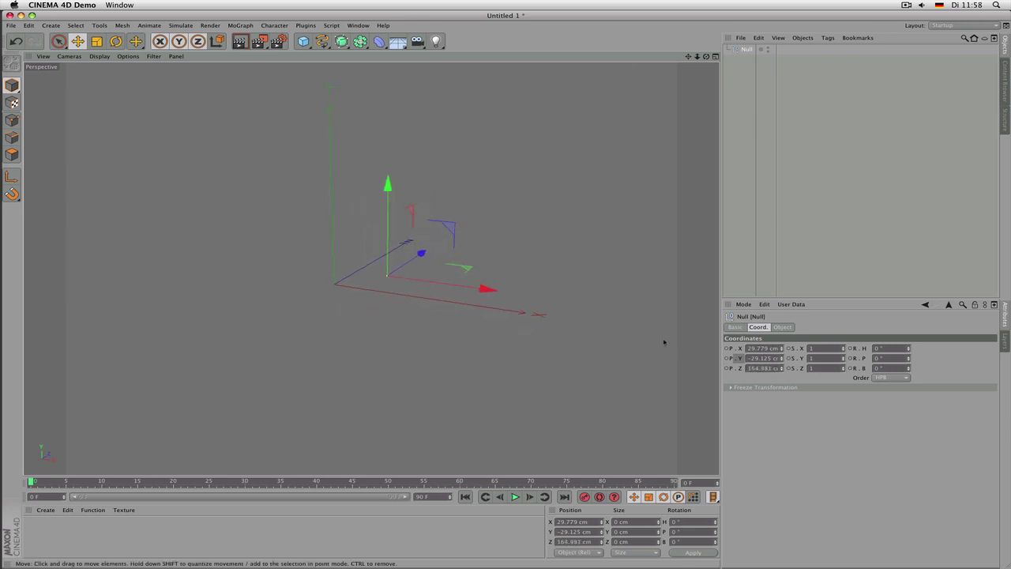
double_click(766, 367)
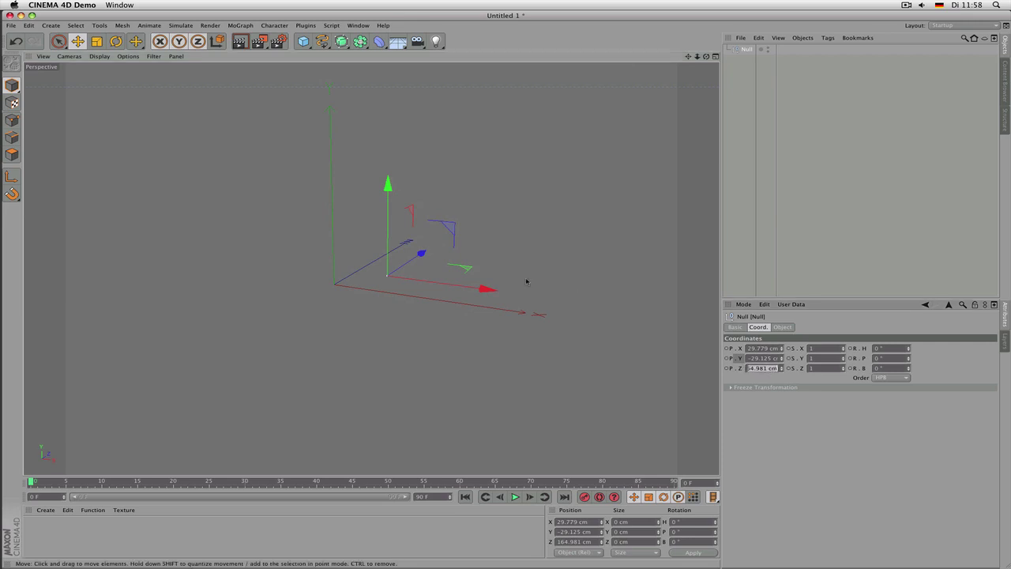
left_click_drag(432, 255, 344, 304)
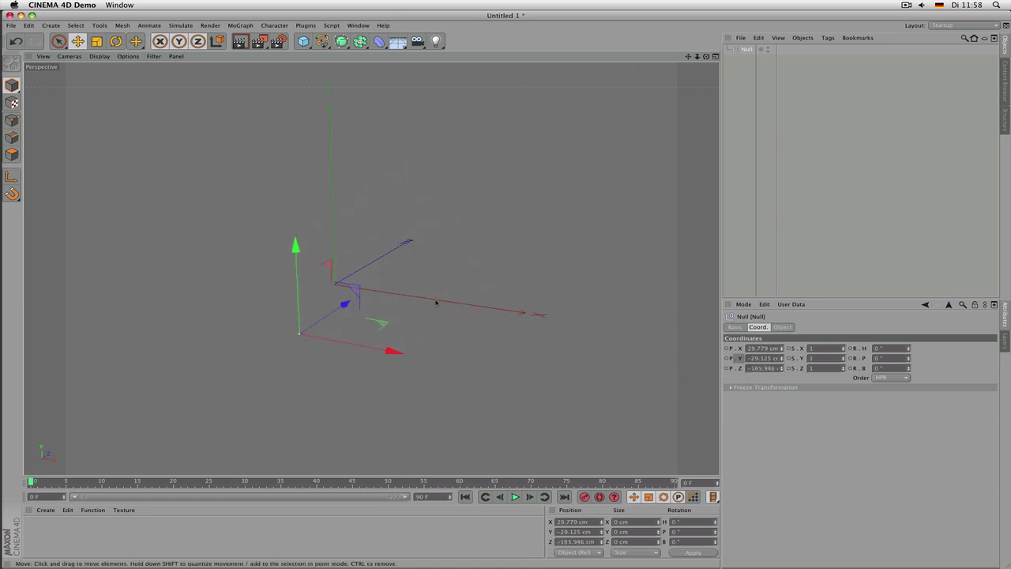
- Move the null to about 8 cm on the Y axis and about 60 cm on the Z axis
left_click_drag(296, 250, 295, 228)
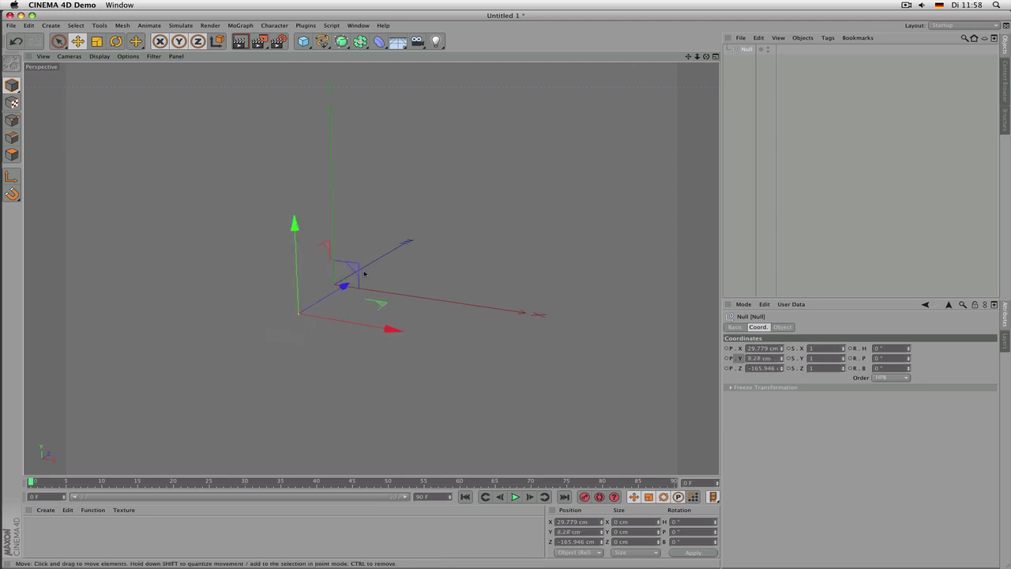
left_click_drag(345, 286, 410, 261)
- Raise the null's X position to 77.779 cm in its coordinate attributes
scroll(410, 260, "up", 5)
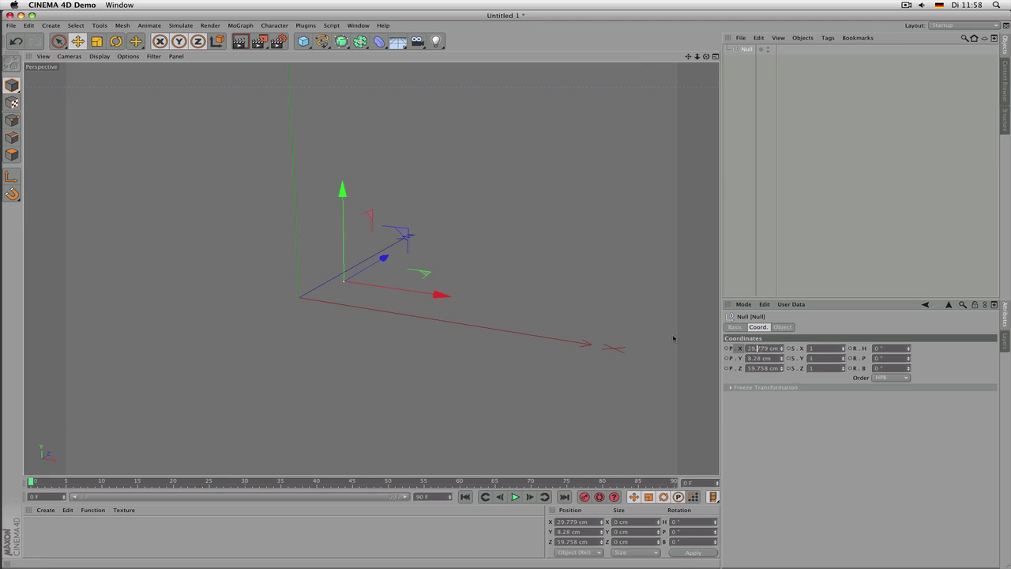
left_click(299, 300)
scroll(337, 276, "up", 5)
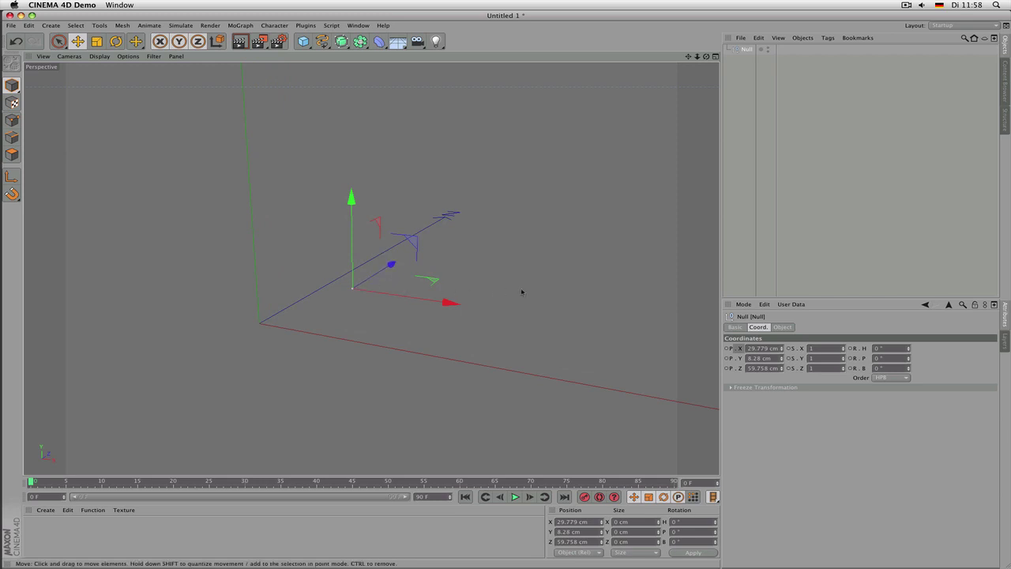
double_click(754, 348)
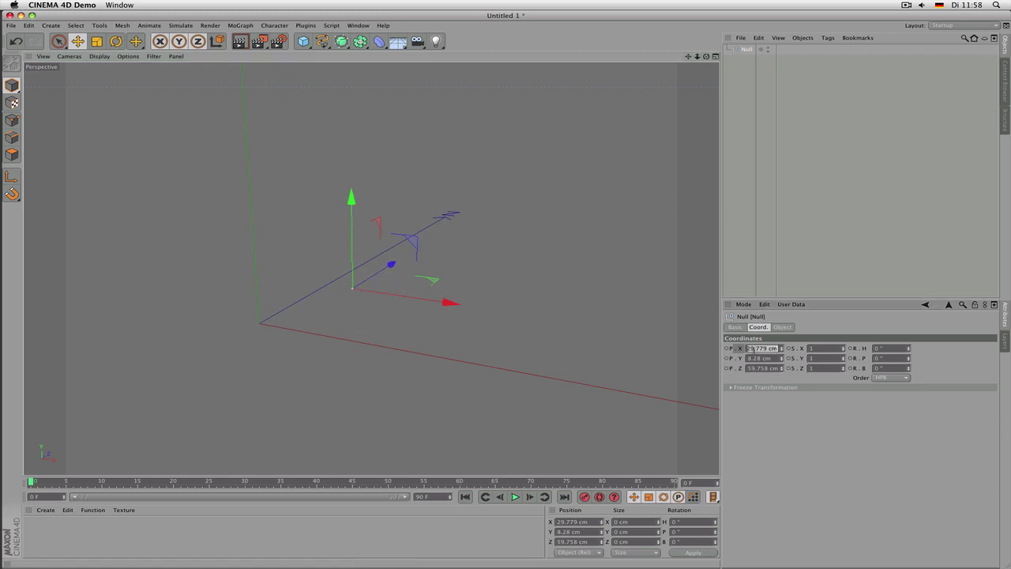
double_click(752, 348)
left_click_drag(783, 350, 799, 350)
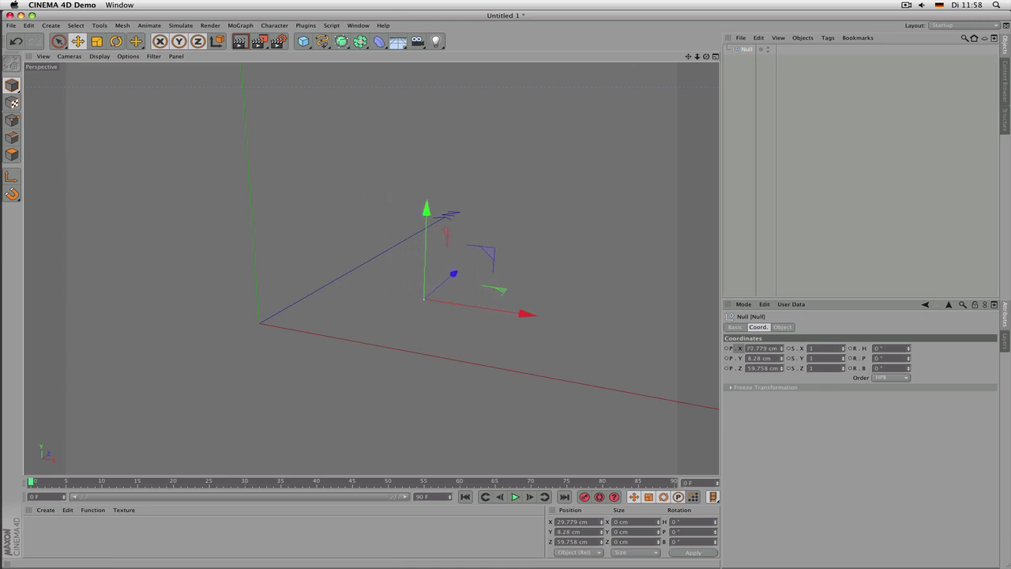
- Lower the null's X position in the coordinate manager to 21.779 cm and then to -2.221 cm, applying each value
left_click_drag(604, 523, 598, 522)
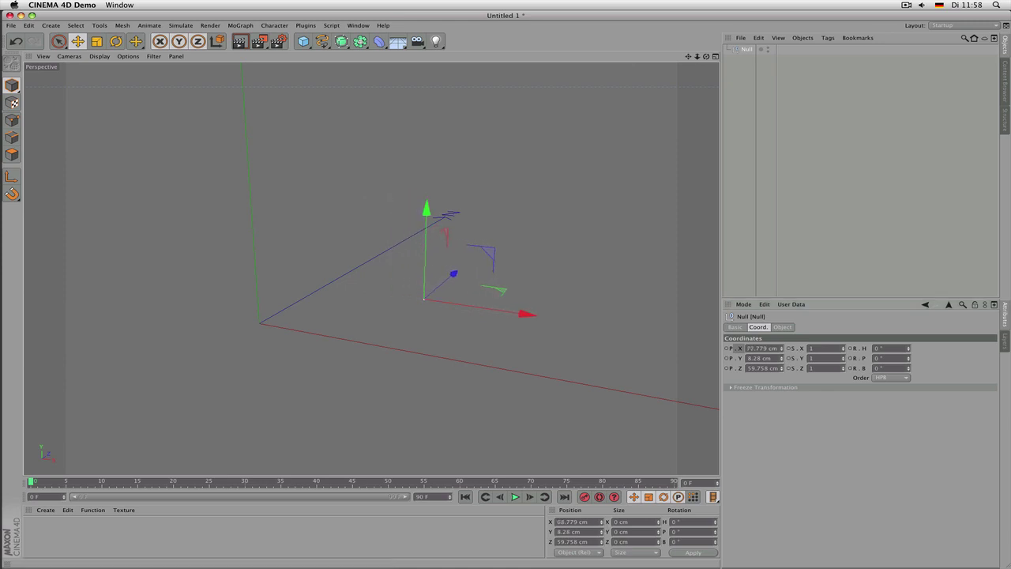
left_click(700, 553)
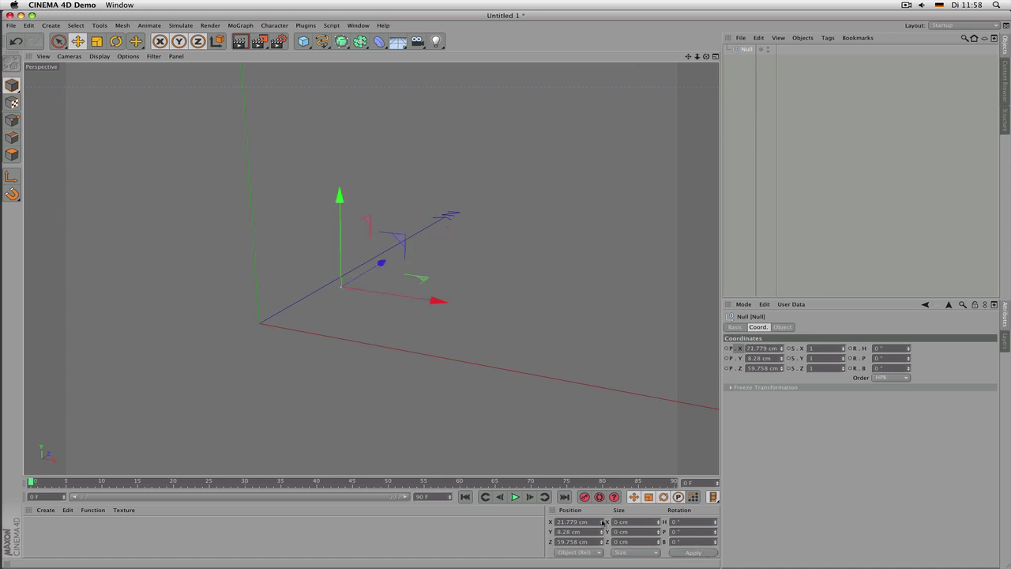
left_click_drag(603, 522, 586, 522)
left_click(689, 552)
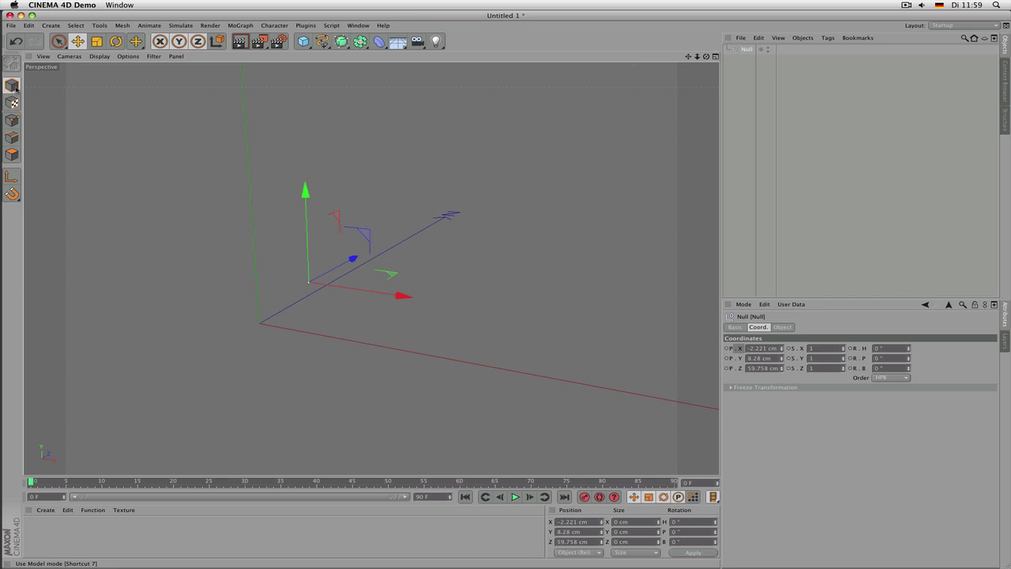
- Set the null's X, Y and Z positions to 0 cm in its coordinate attributes
left_click(15, 87)
double_click(764, 348)
type("0")
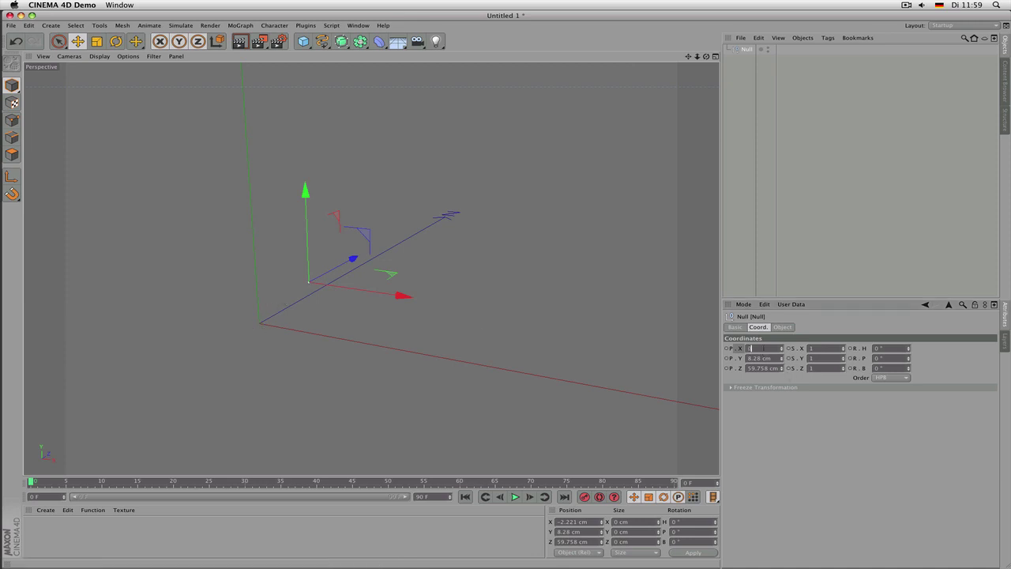
key("Tab")
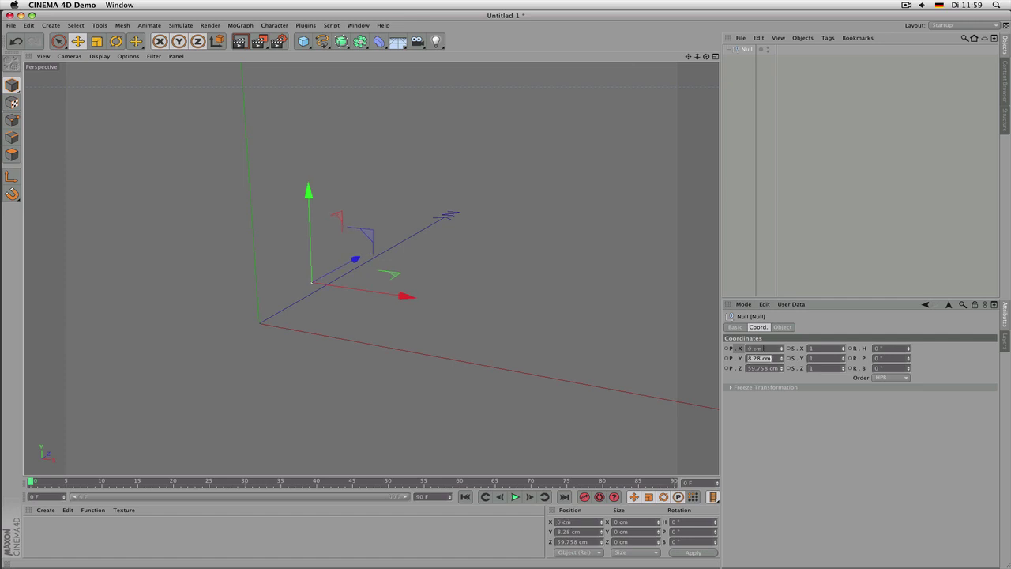
type("0")
key("Tab")
type("0")
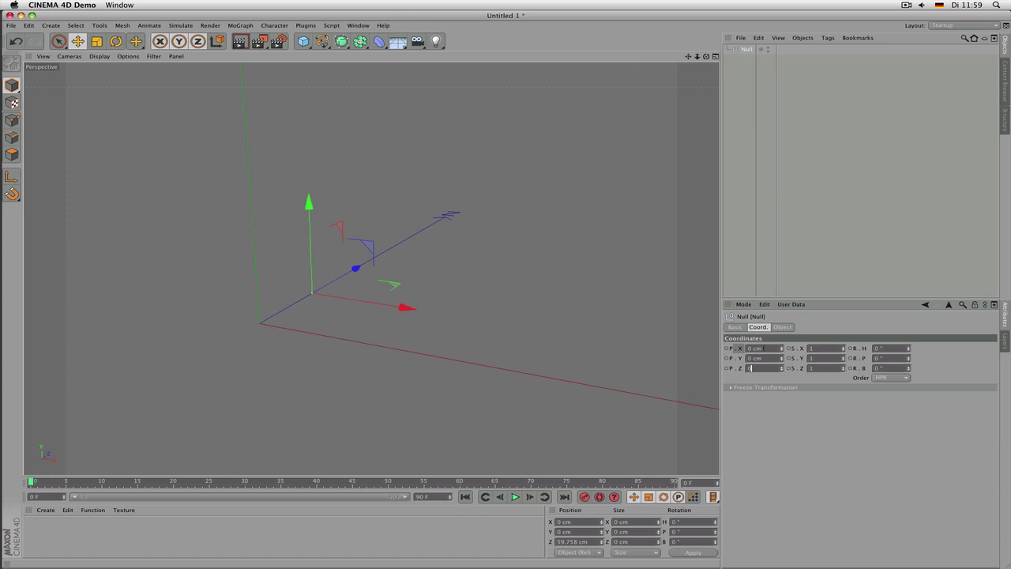
key("Return")
- Raise the null to 34 cm on X and 31 cm on Y in its attributes, and reset both to 0 in the coordinate manager
left_click_drag(248, 282, 279, 376, "alt")
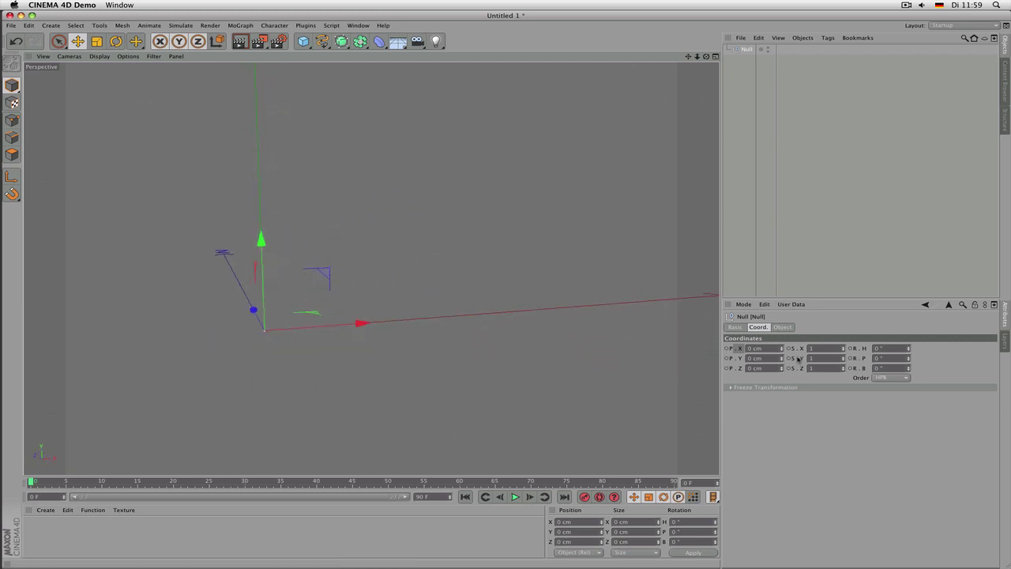
left_click_drag(782, 358, 782, 351)
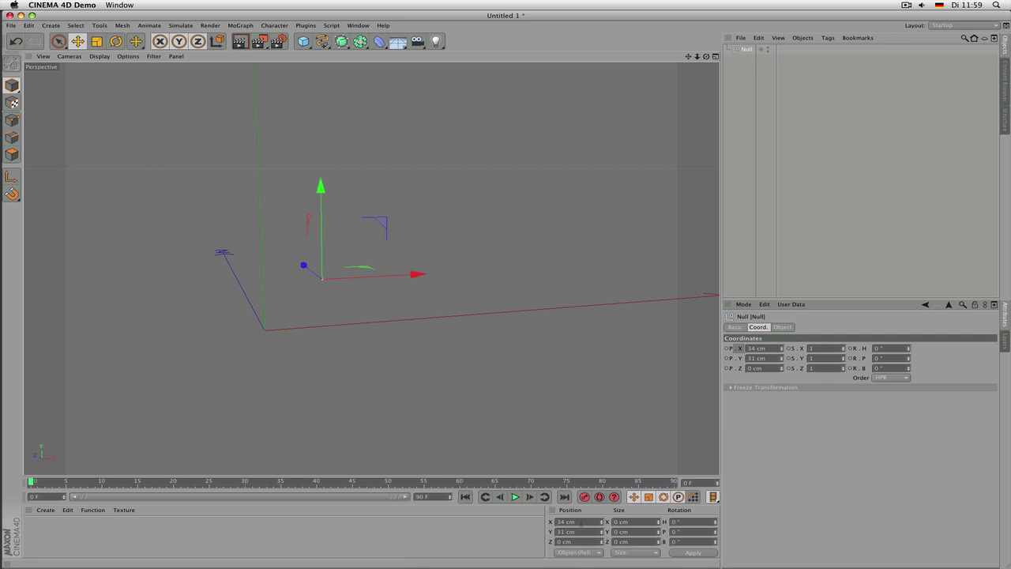
left_click(583, 522)
type("0")
key("Tab")
type("0")
key("Return")
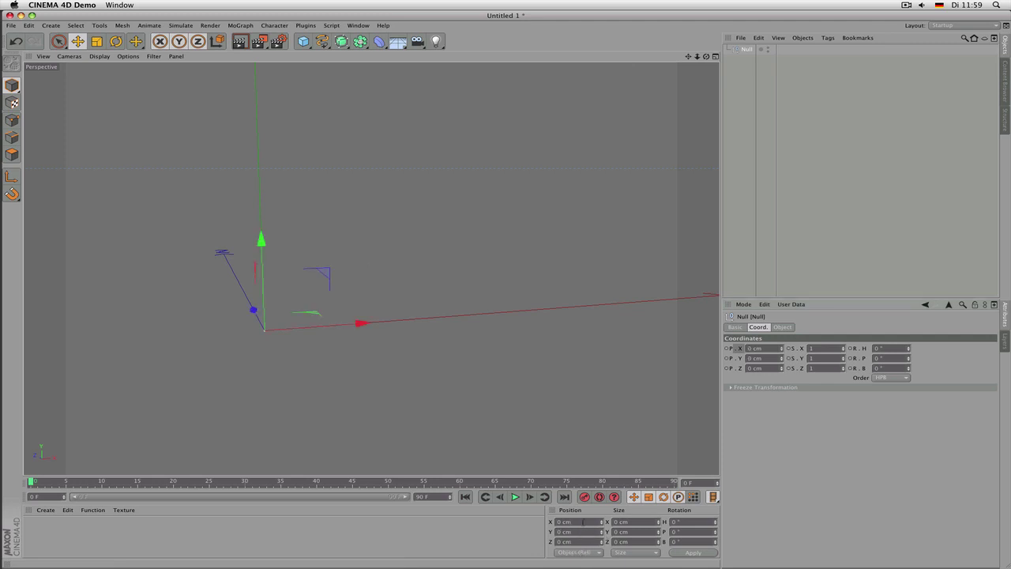
- Switch the coordinate manager's position reference from Object (Rel) to World
left_click(589, 553)
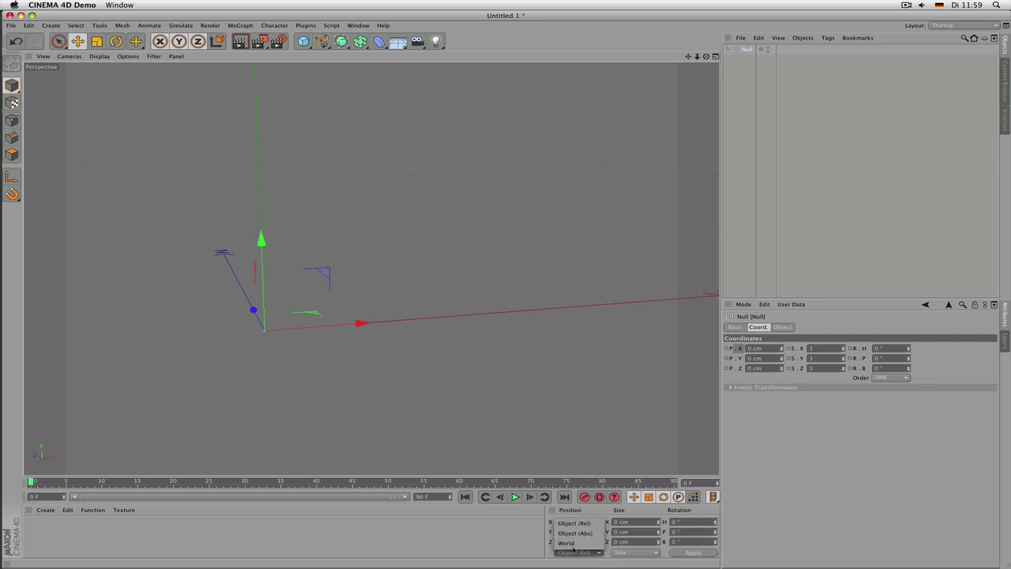
left_click(565, 552)
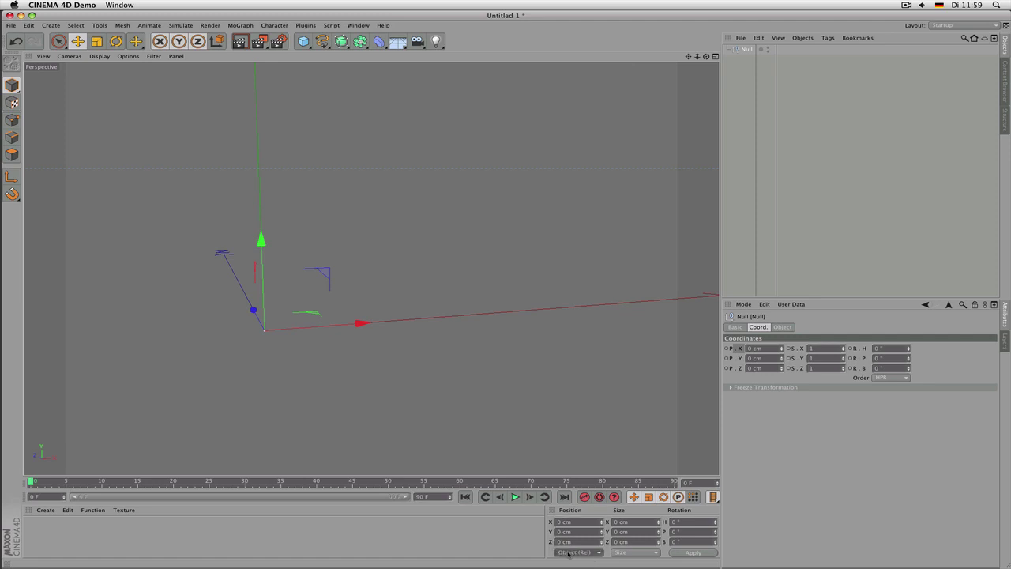
left_click(568, 552)
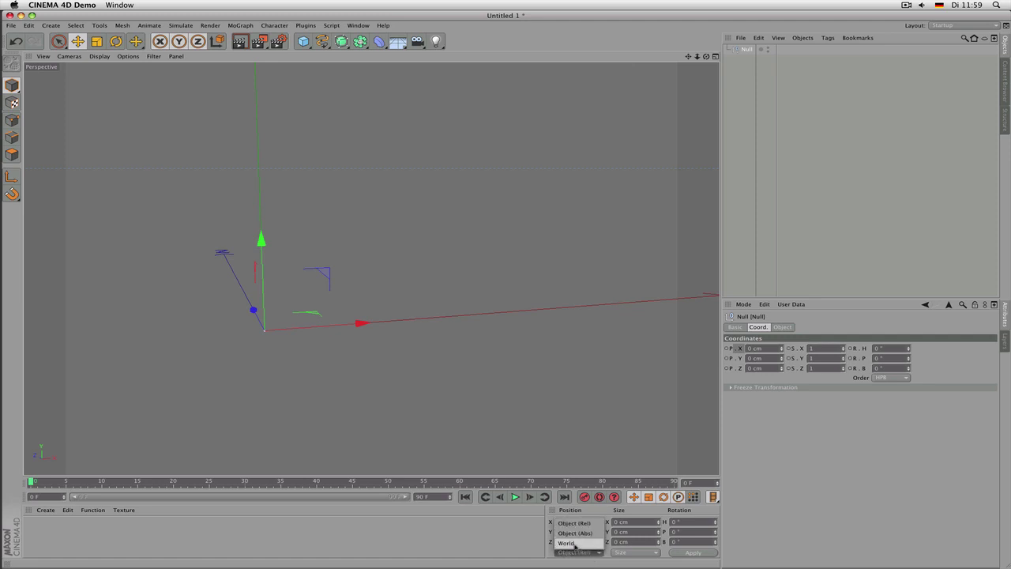
left_click(575, 544)
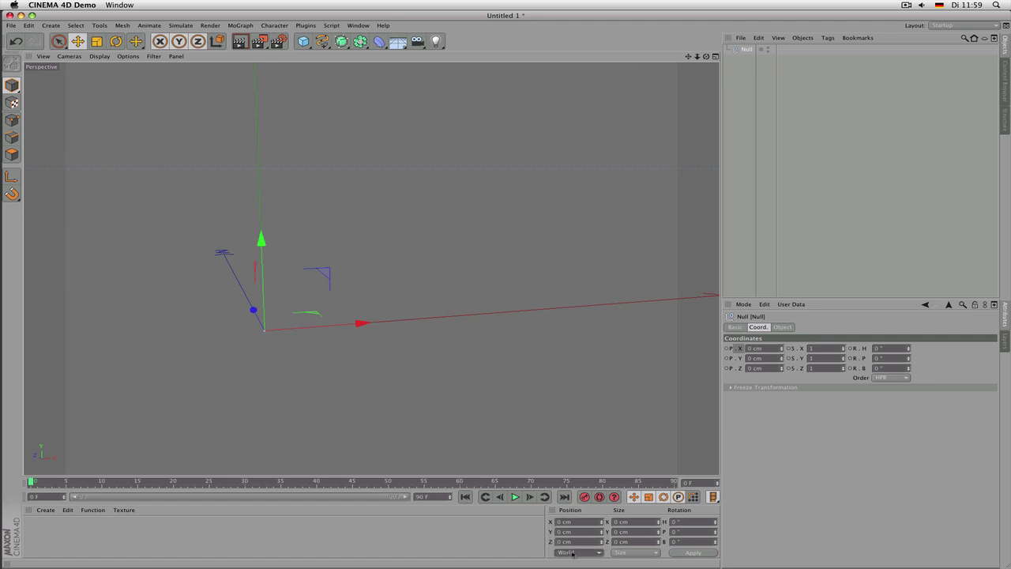
- Set the null's world position to 50 cm on X, Y and Z in the coordinate manager
left_click_drag(505, 423, 410, 391, "alt")
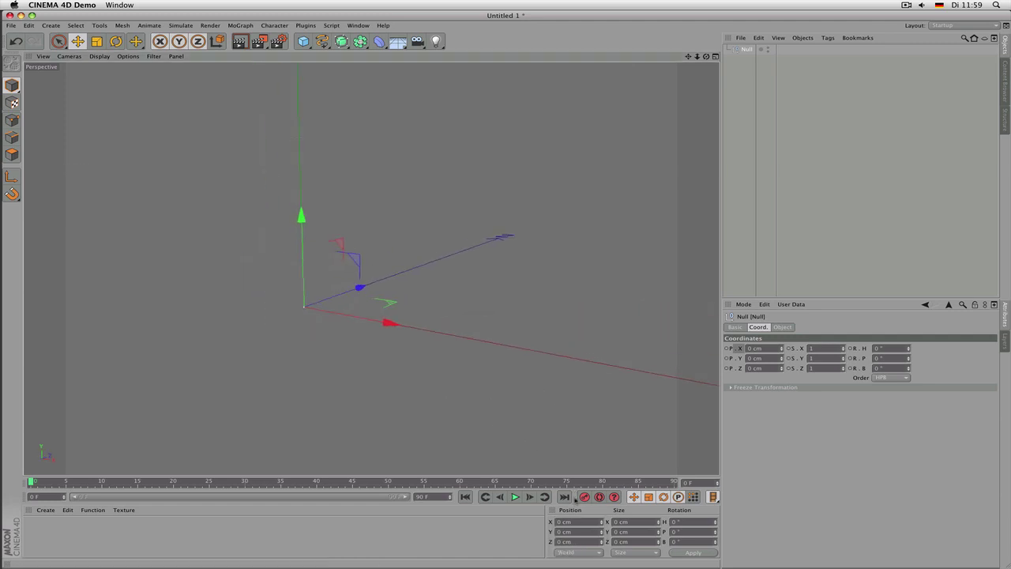
left_click(584, 522)
type("50")
key("Tab")
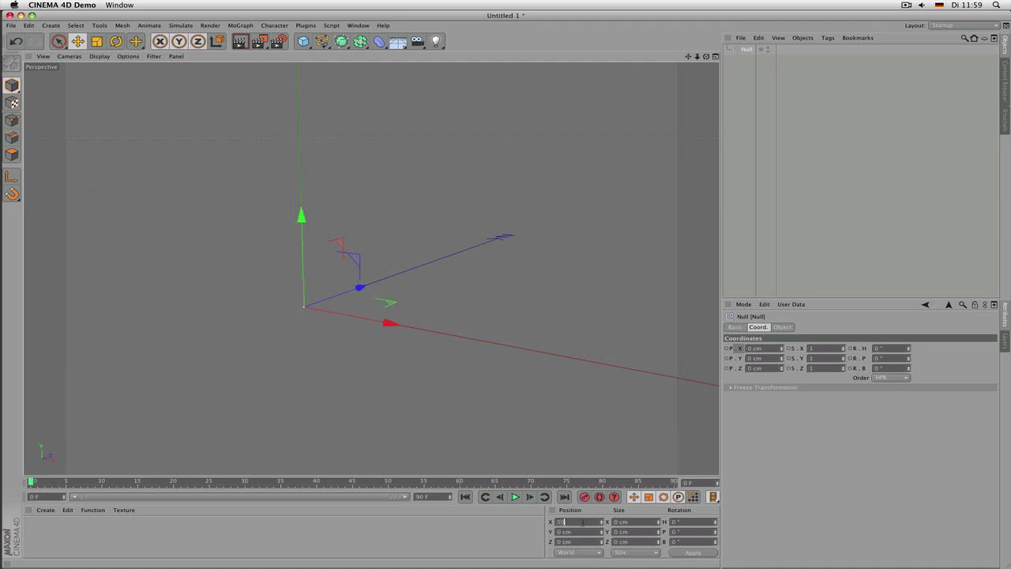
type("50")
key("Tab")
type("50")
key("Return")
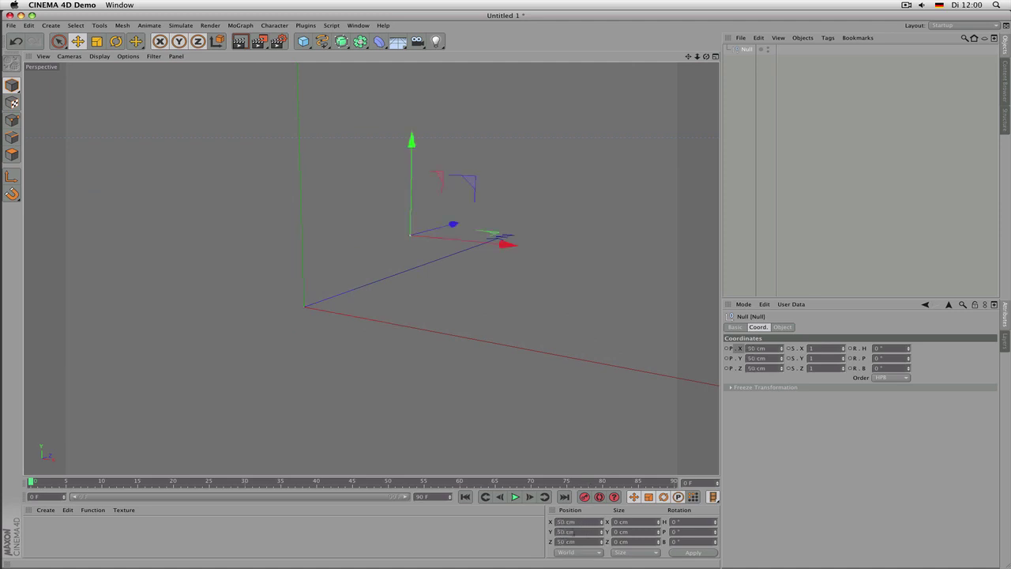
- Duplicate the null in the object list and move the copy freely to about 79 cm on X and 46 cm on Z
left_click_drag(442, 393, 364, 331, "alt")
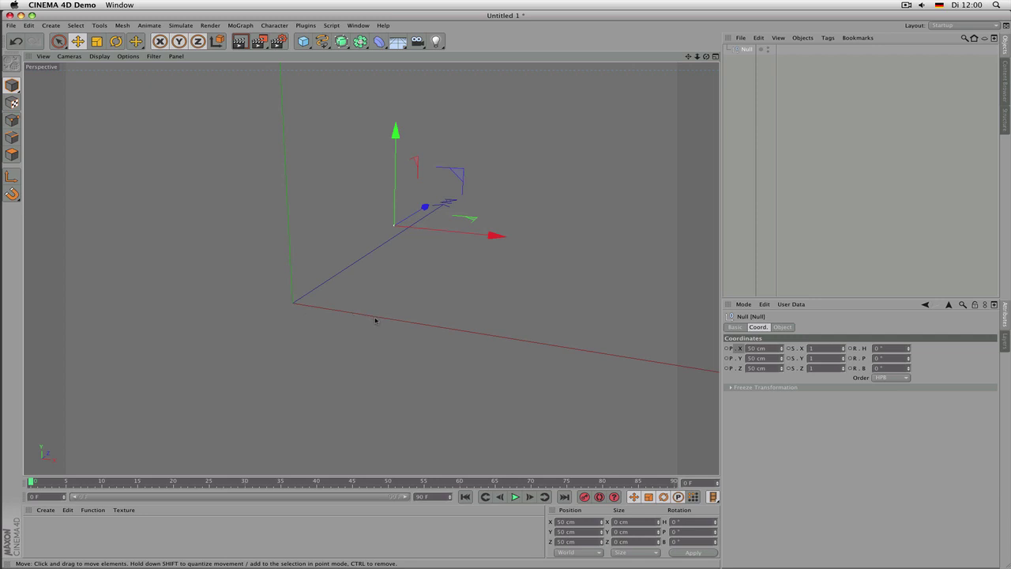
left_click_drag(379, 319, 398, 339, "alt")
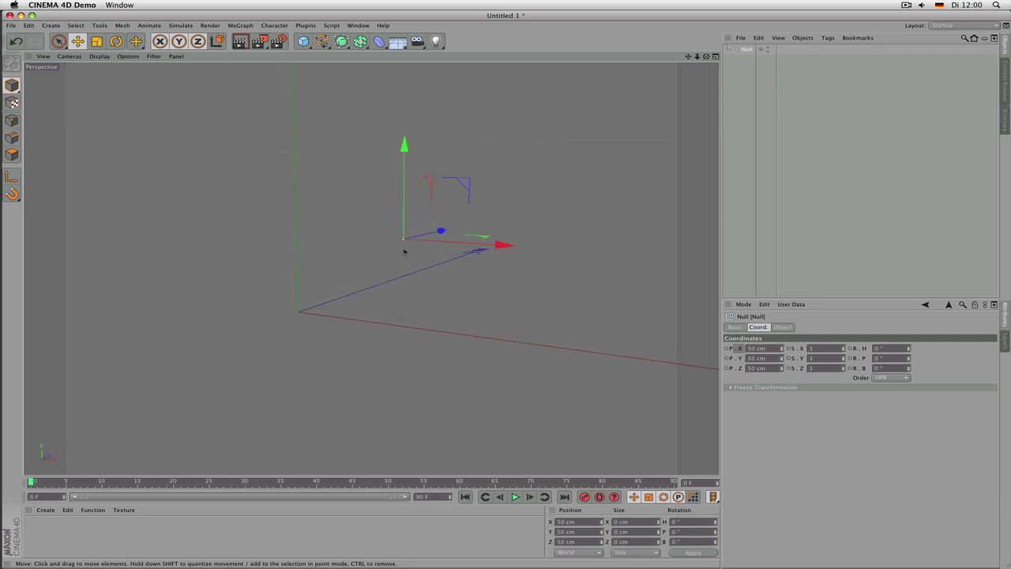
left_click_drag(405, 252, 251, 335, "alt")
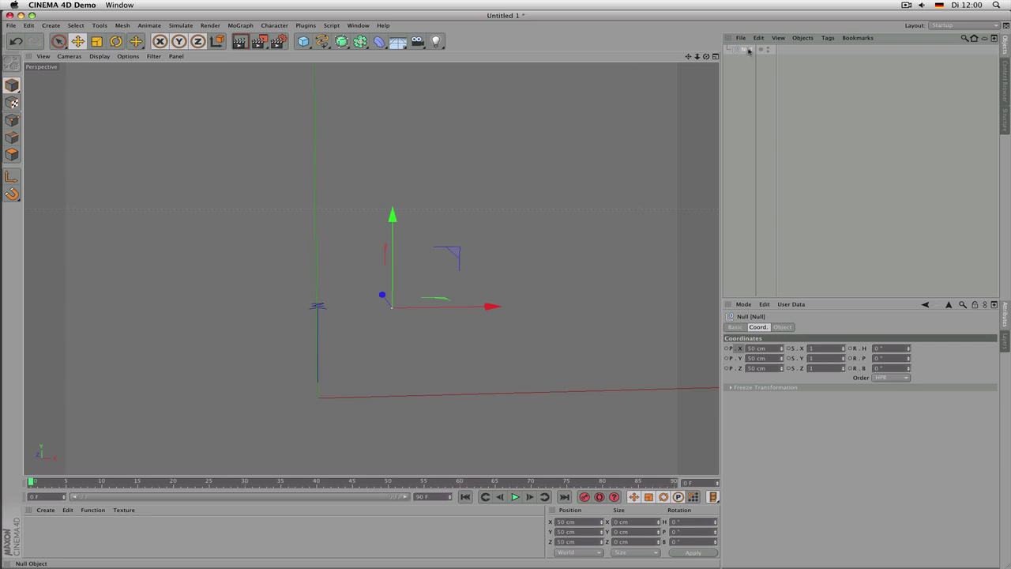
left_click_drag(748, 50, 746, 69)
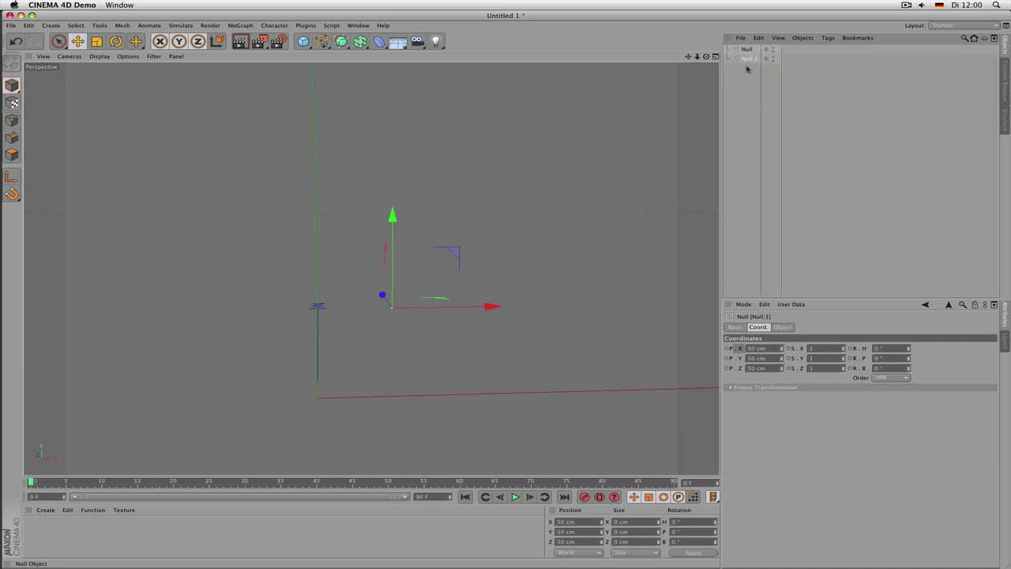
left_click(483, 227)
left_click_drag(483, 227, 542, 250)
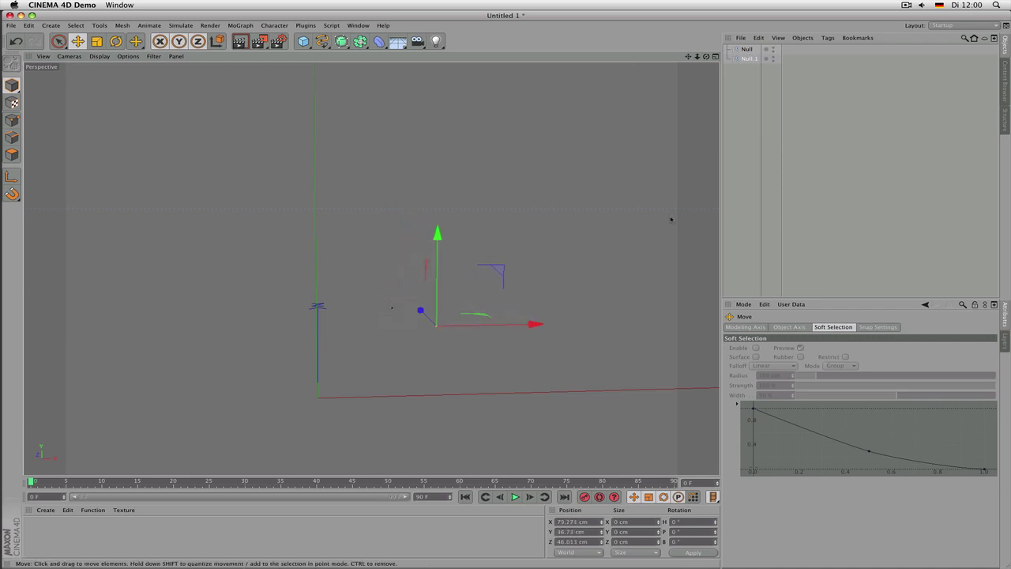
- Delete the duplicate Null.1 from the object list
left_click(742, 124)
right_click_drag(473, 285, 472, 296, "alt")
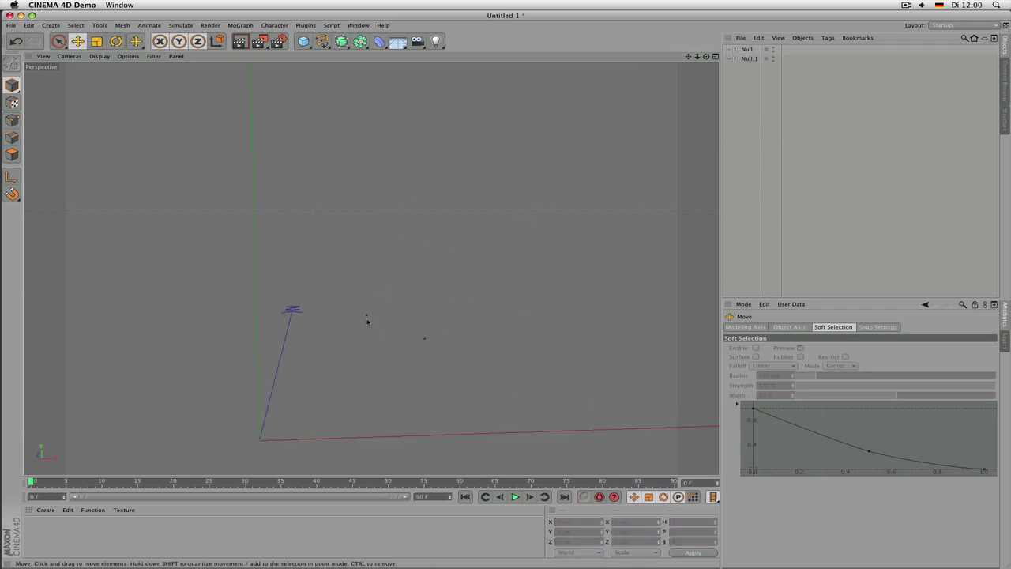
left_click(749, 60)
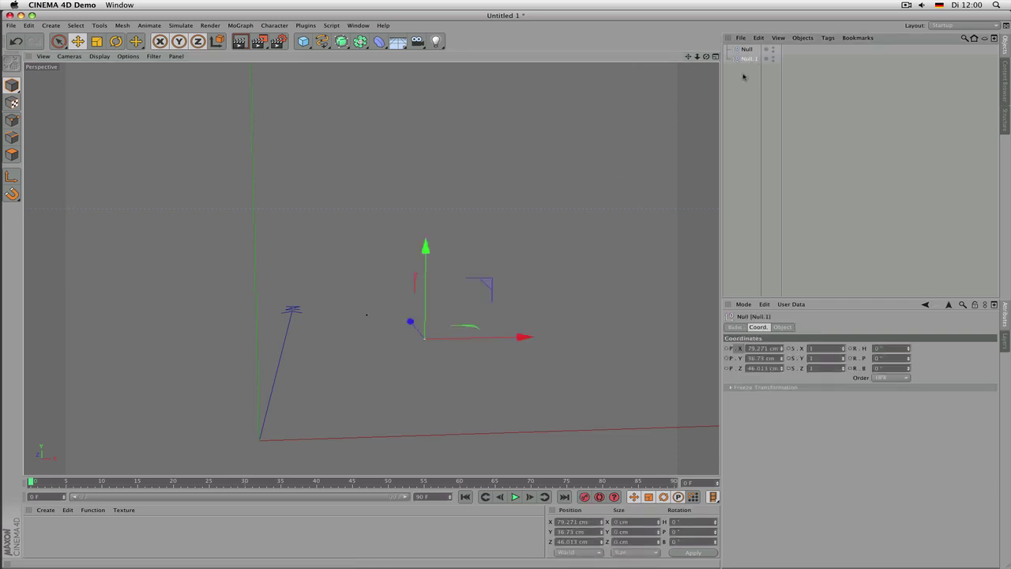
key("Delete")
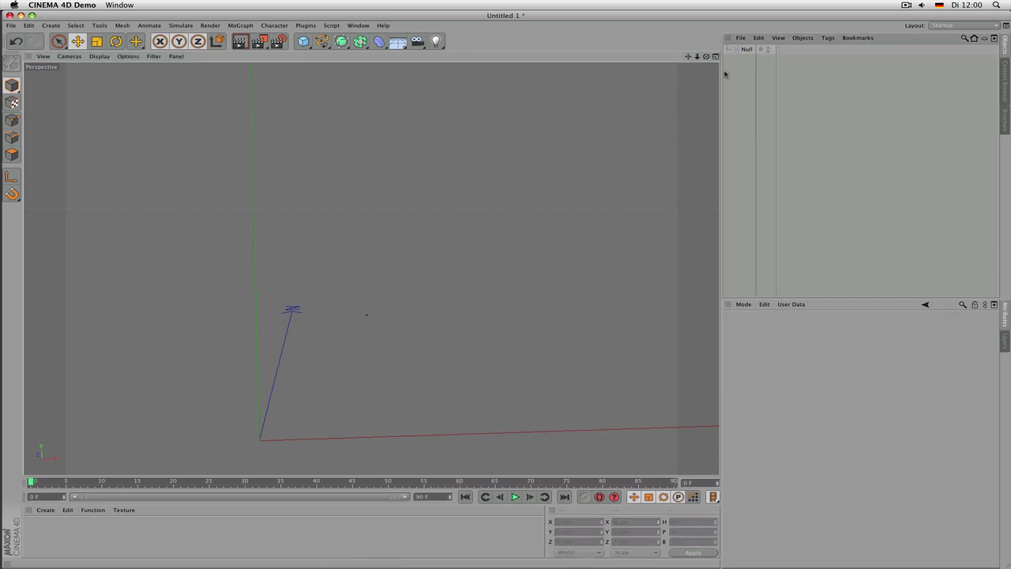
- Duplicate the null directly in the viewport, placing the copy along the X axis at about 75 cm, and deselect it
left_click(746, 50)
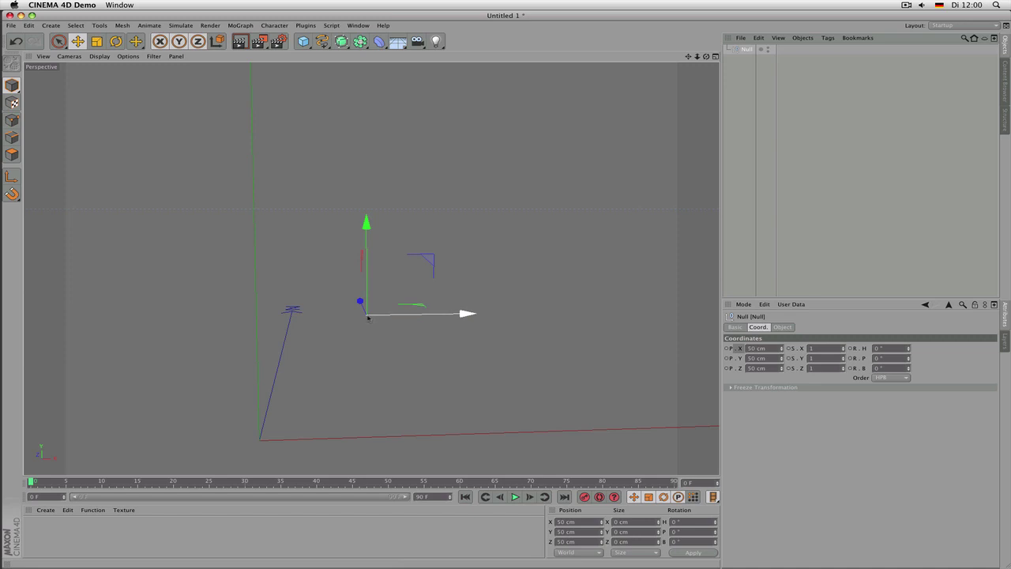
left_click_drag(368, 316, 419, 363)
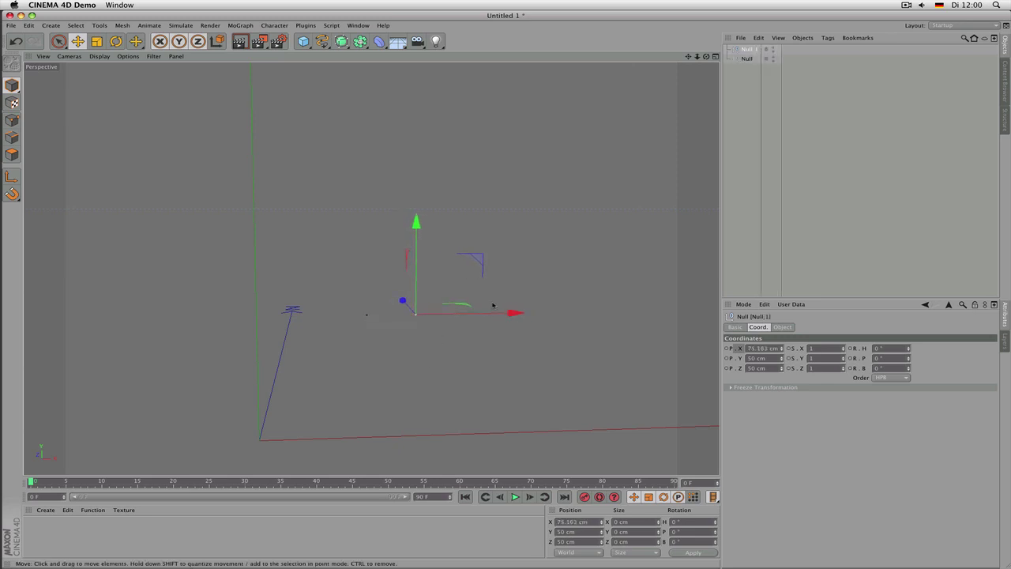
left_click(747, 113)
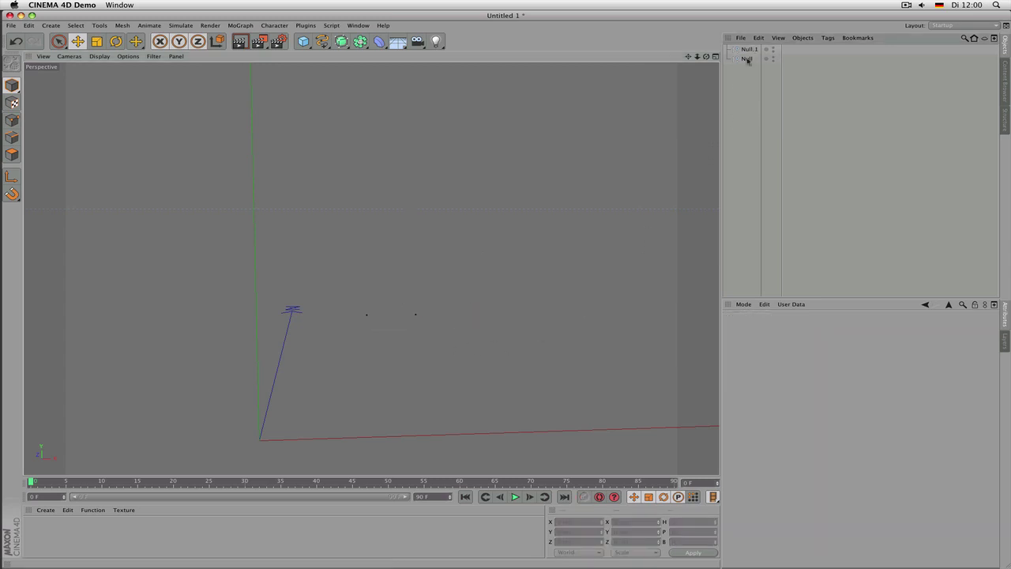
- Place the original null above its copy in the object list and rename them "first" and "second"
left_click(750, 52)
left_click(747, 59)
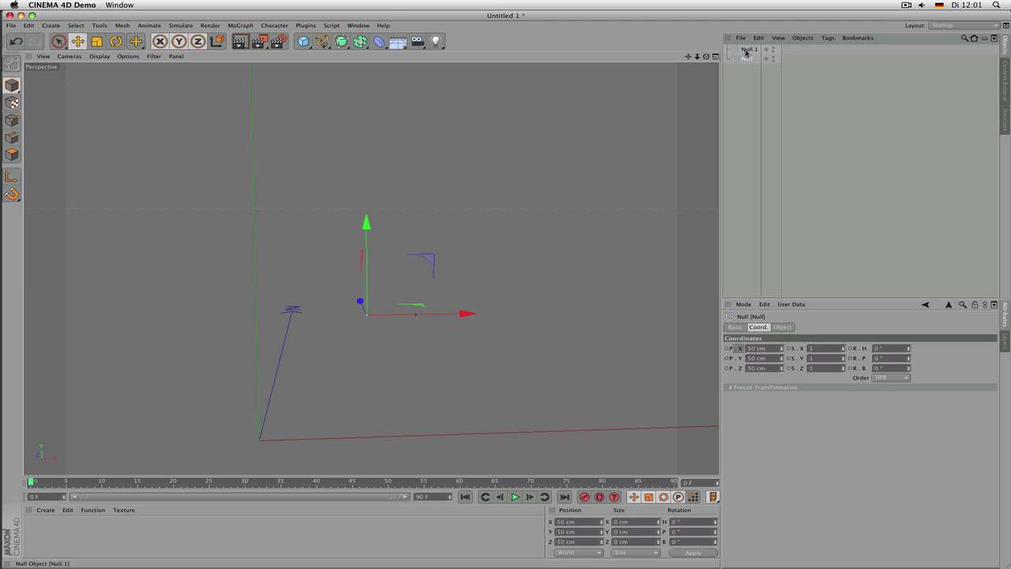
mouse_move(747, 50)
left_mouse_down()
mouse_move(747, 68)
mouse_move(748, 51)
left_mouse_up()
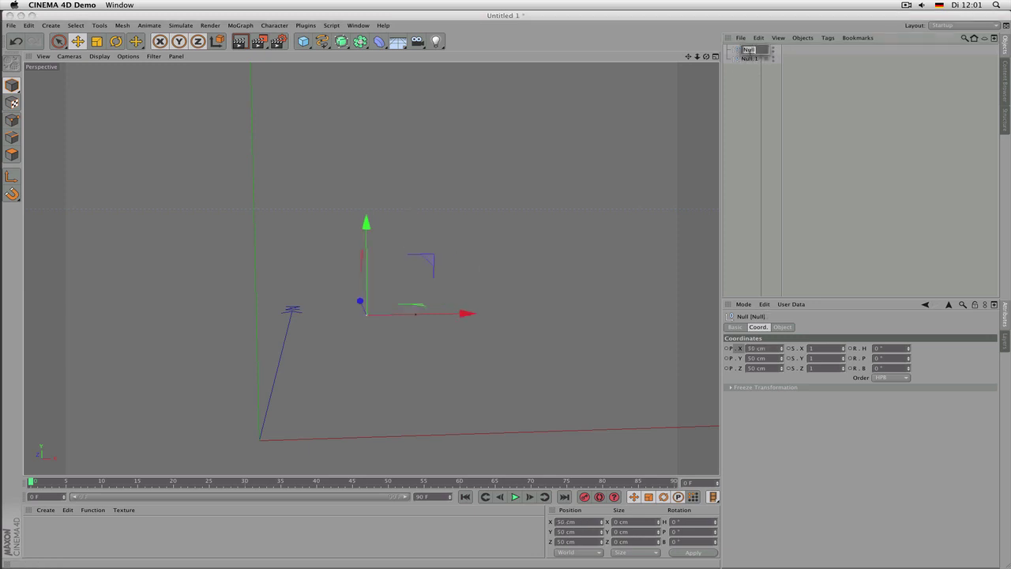
key("BackSpace")
type("first")
key("Tab")
type("second")
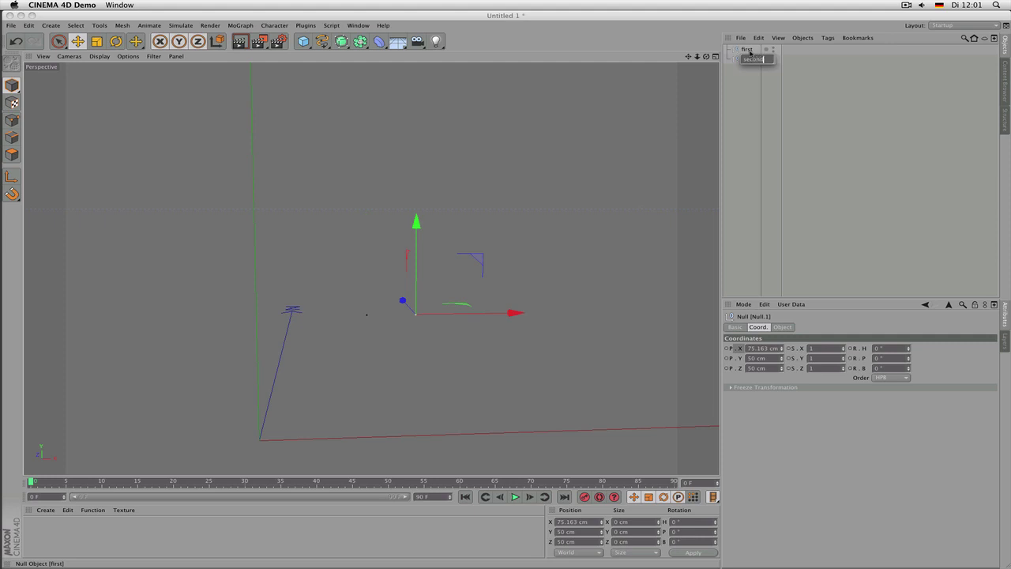
key("Return")
- Offset the two nulls from each other, moving "second" to about 72 cm on X, 36 cm on Y and 49 cm on Z
left_click(746, 49)
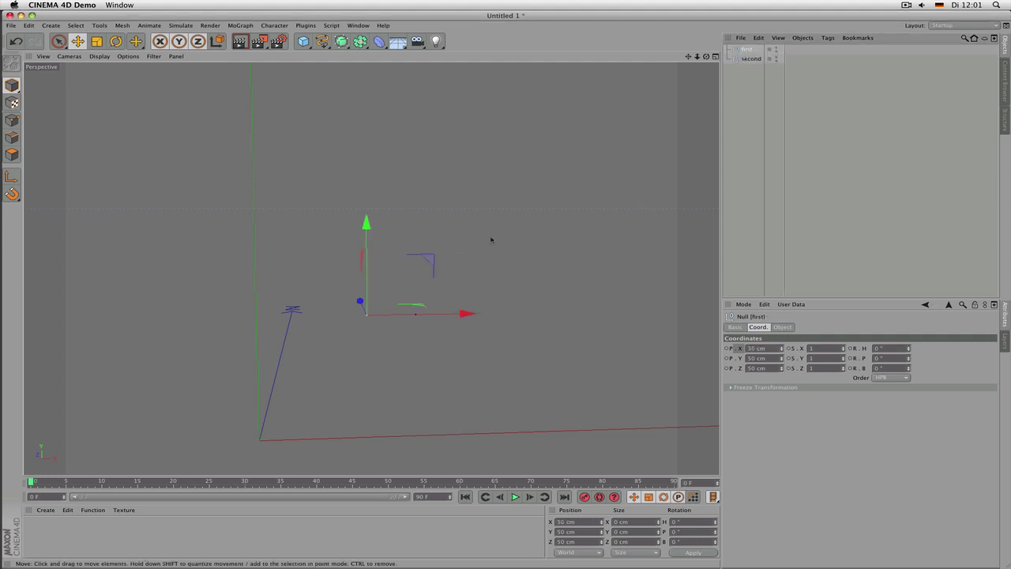
left_click_drag(490, 239, 360, 318, "alt")
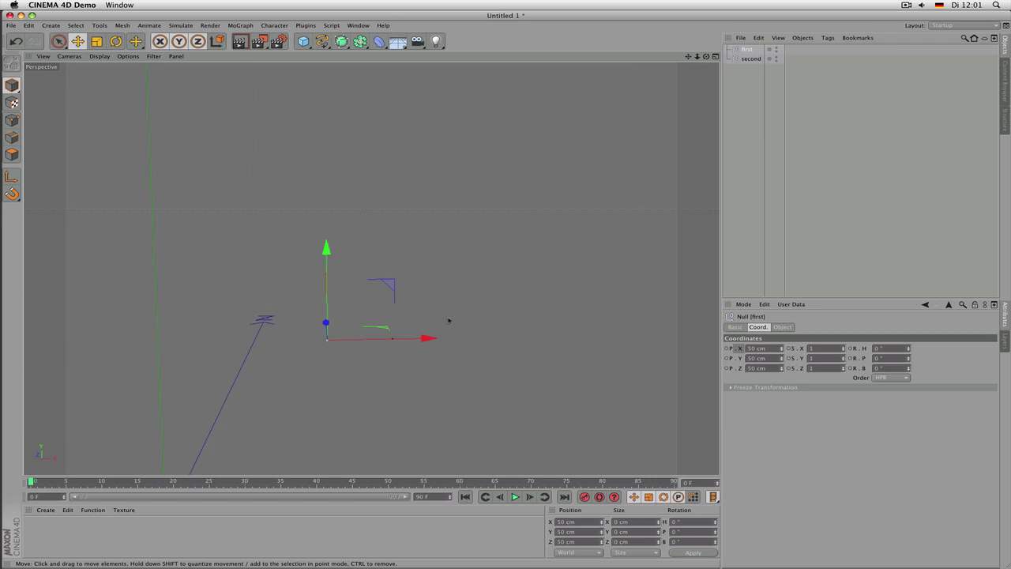
left_click_drag(425, 331, 426, 330, "alt")
left_click_drag(372, 404, 346, 404)
left_click(742, 62)
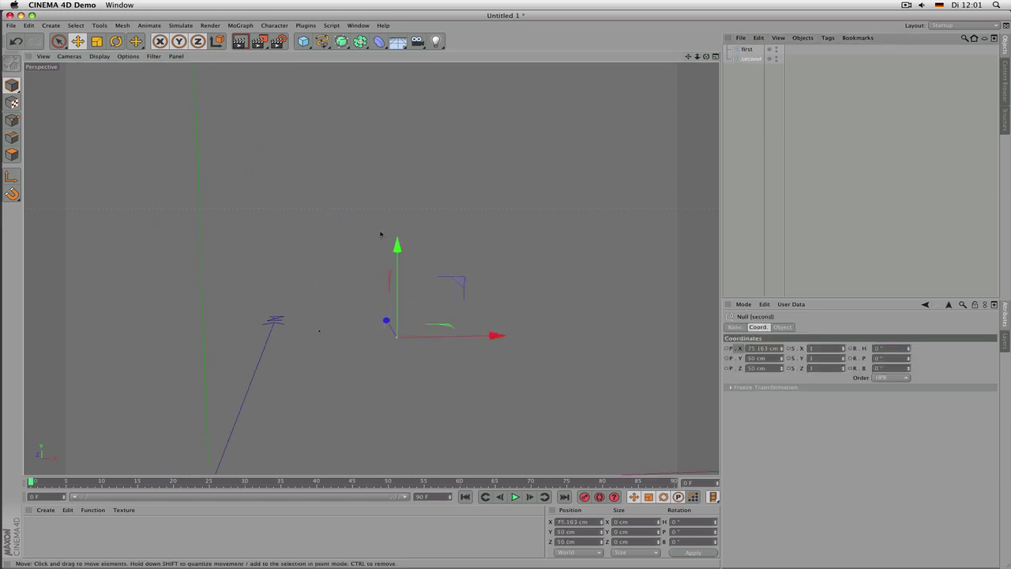
left_click_drag(381, 234, 465, 216, "alt")
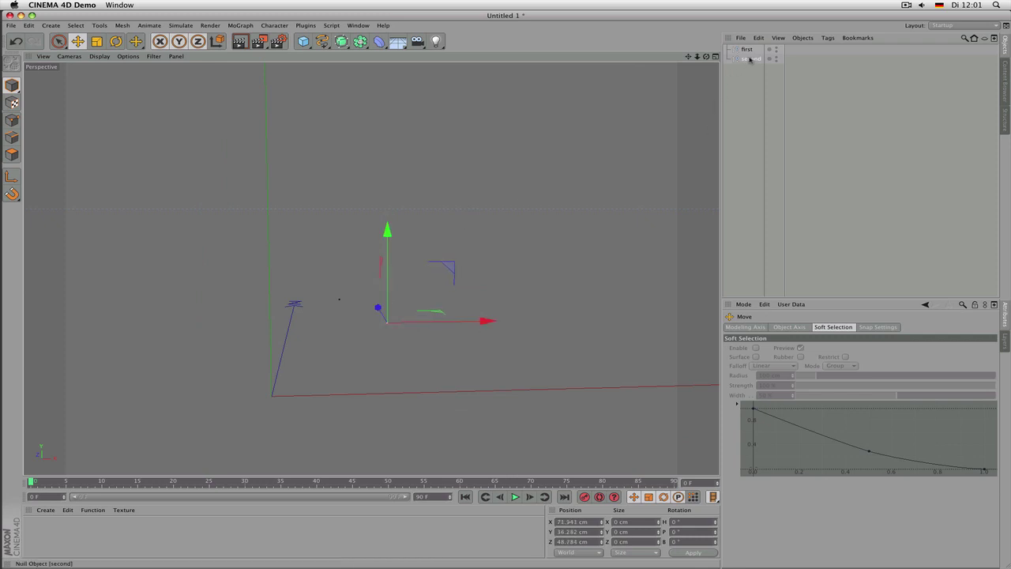
- Make the null "second" a child of "first", take it out again, and nest it under "first" once more to compare its coordinates
left_click(751, 60)
left_click(766, 348)
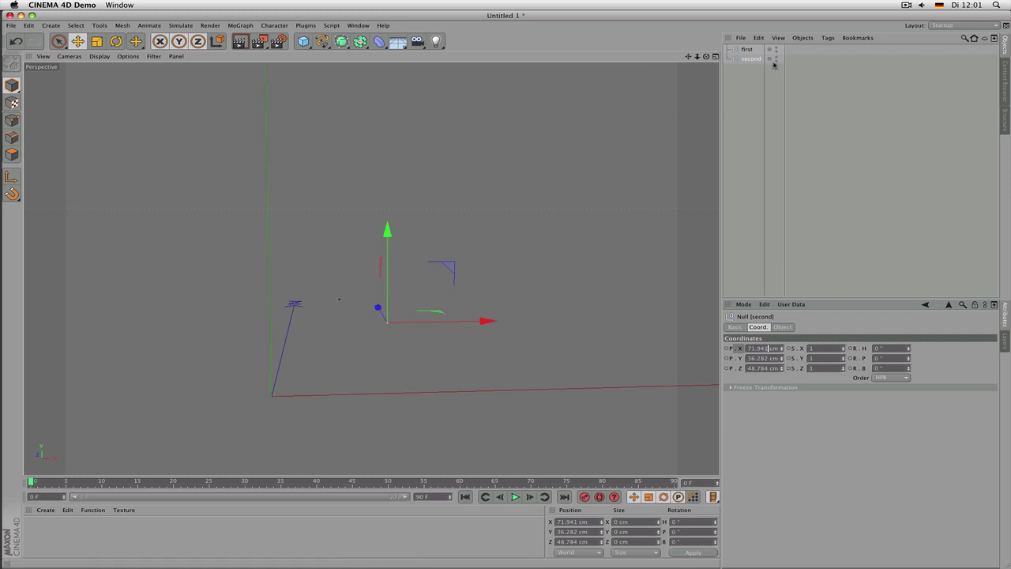
left_click_drag(753, 61, 748, 53)
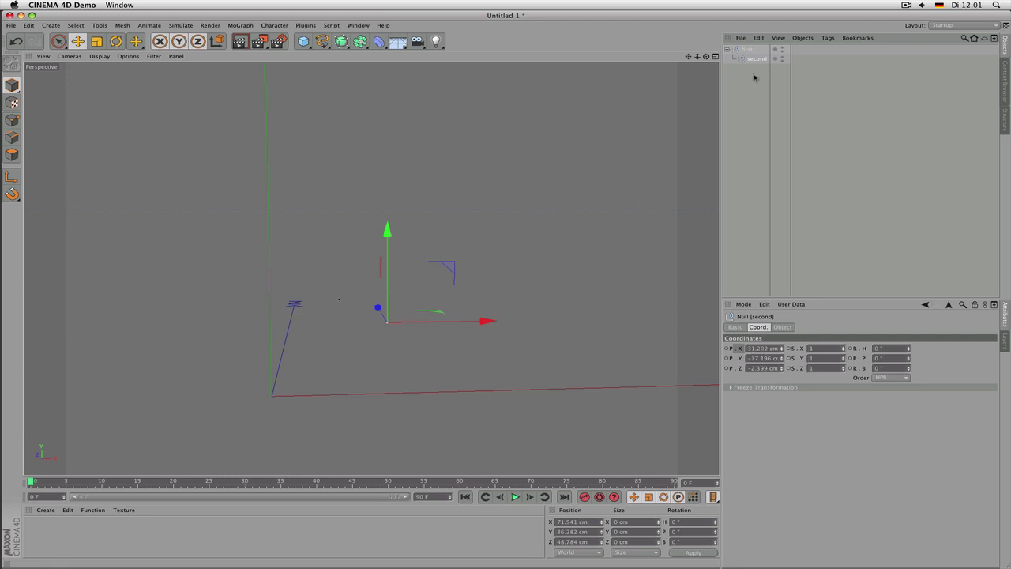
left_click_drag(761, 60, 756, 93)
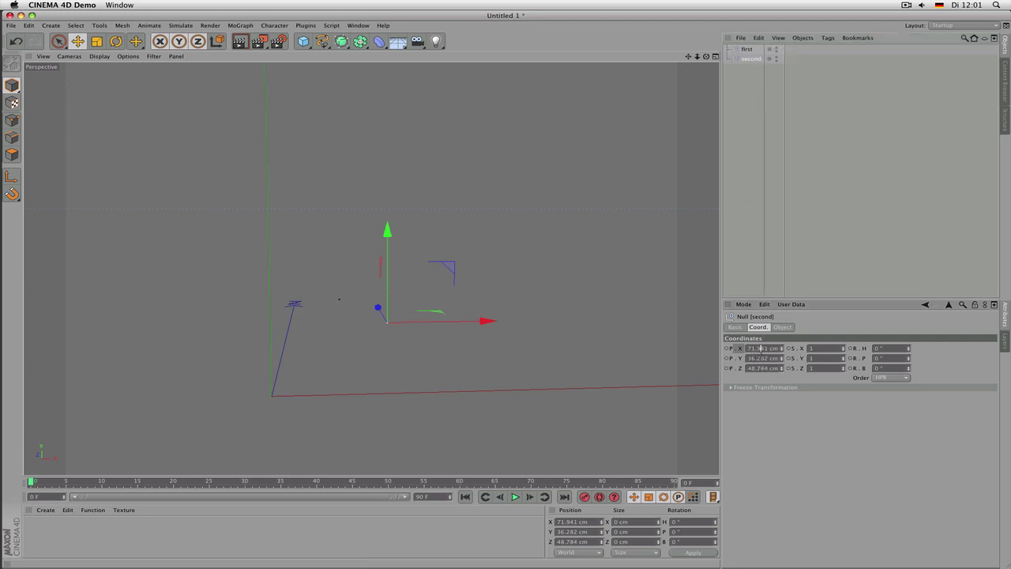
left_click_drag(746, 60, 749, 50)
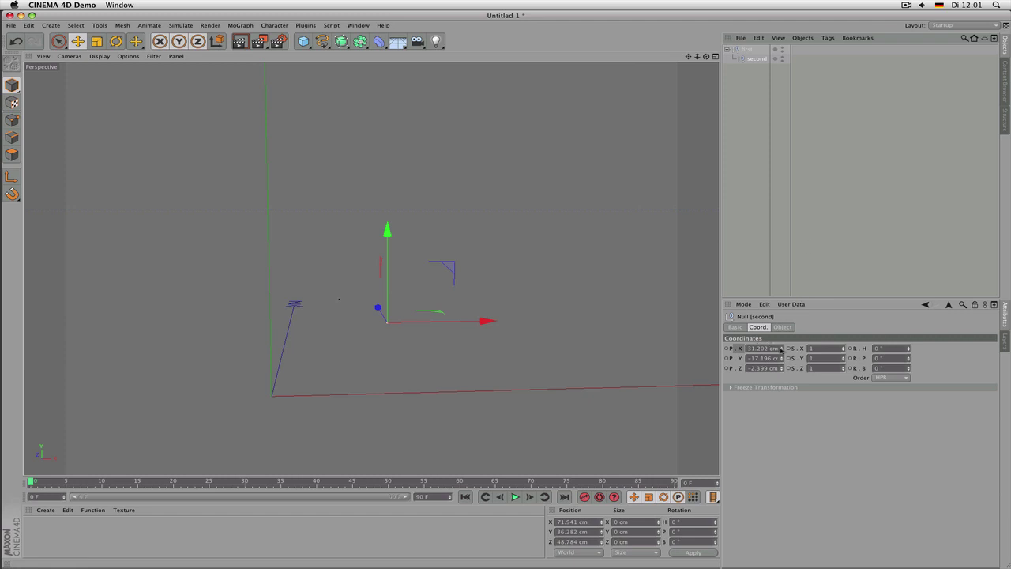
- Adjust the parent-relative position of "second" to about 2.2 cm on X, -2.2 cm on Y and -1.4 cm on Z
scroll(425, 305, "up", 3)
scroll(377, 322, "down", 1)
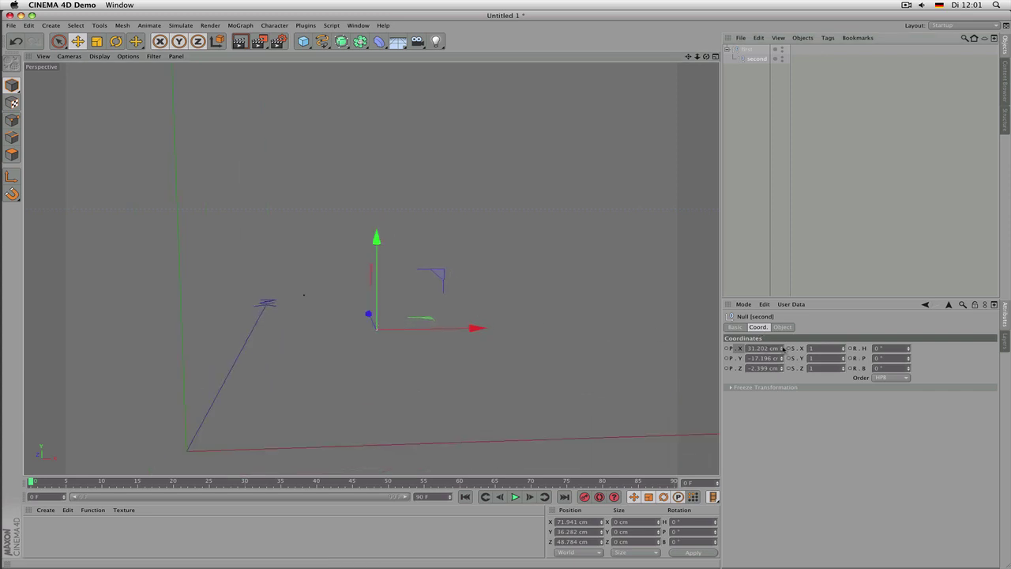
left_click_drag(784, 350, 765, 355)
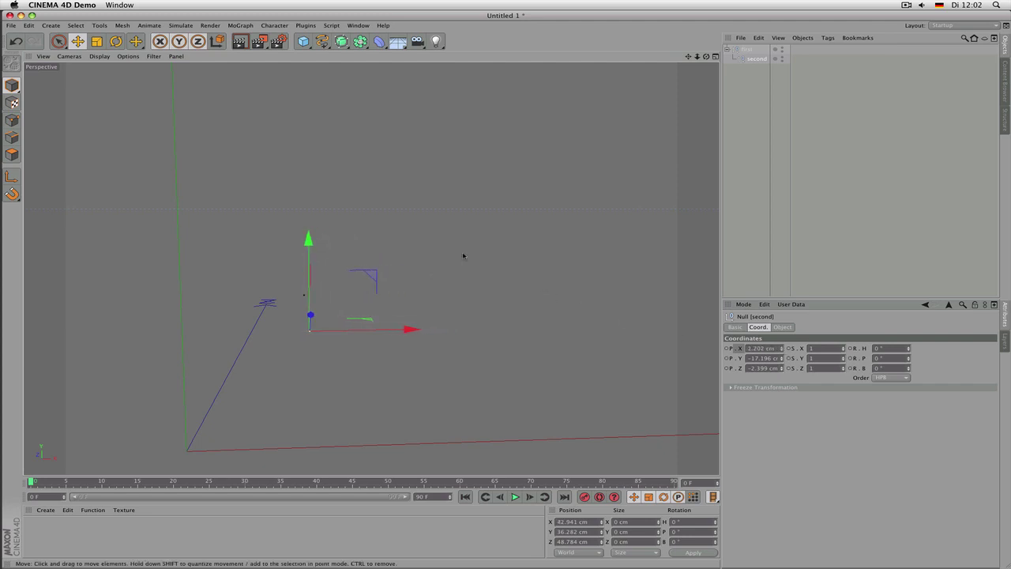
left_click_drag(465, 263, 475, 294, "alt")
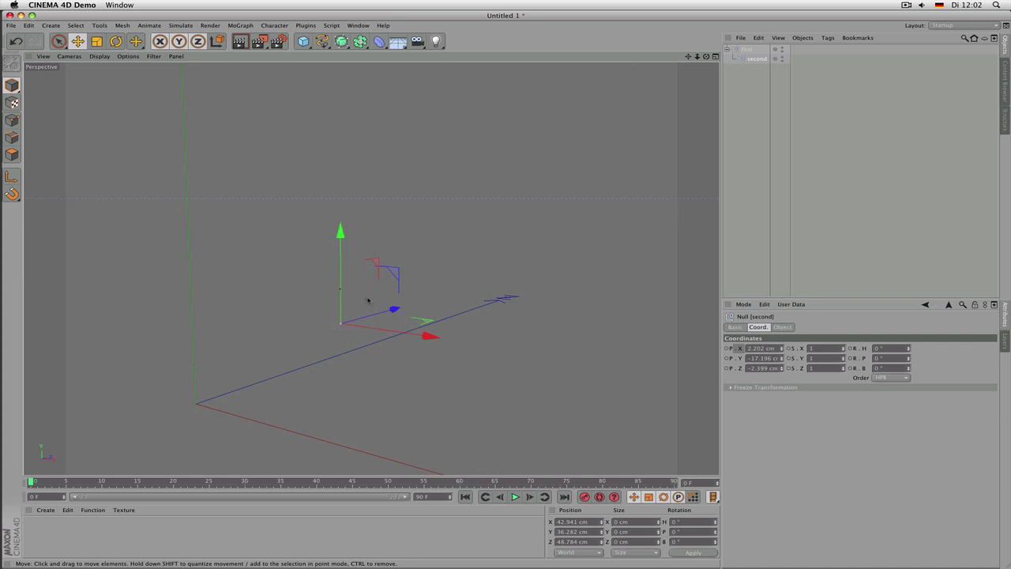
left_click(781, 360)
mouse_move(781, 360)
left_mouse_down()
mouse_move(781, 351)
mouse_move(781, 373)
left_mouse_up()
left_click_drag(456, 296, 656, 339, "alt")
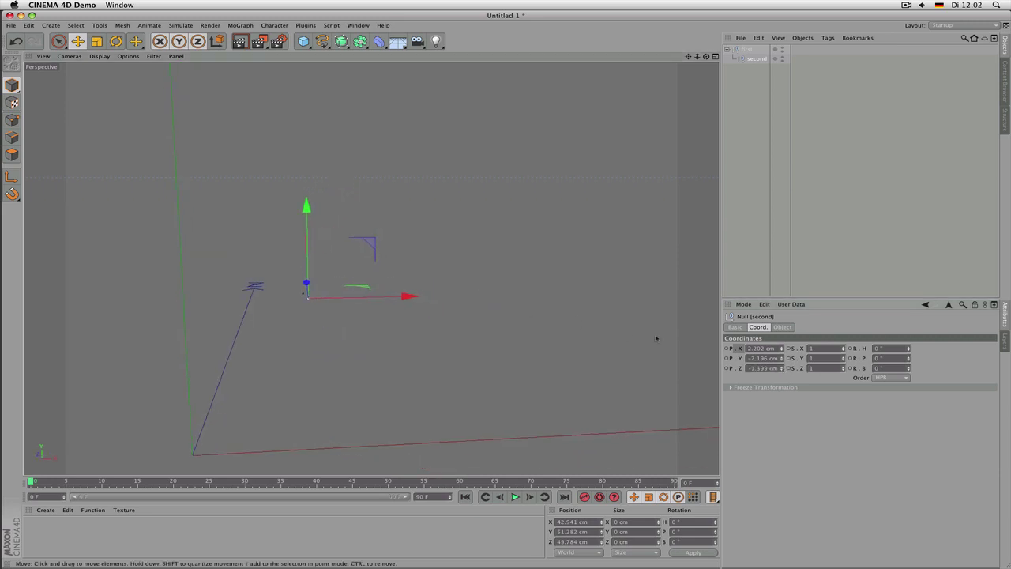
- Set the parent-relative X, Y and Z position of "second" to 0 cm so it sits at its parent's origin
left_click(753, 348)
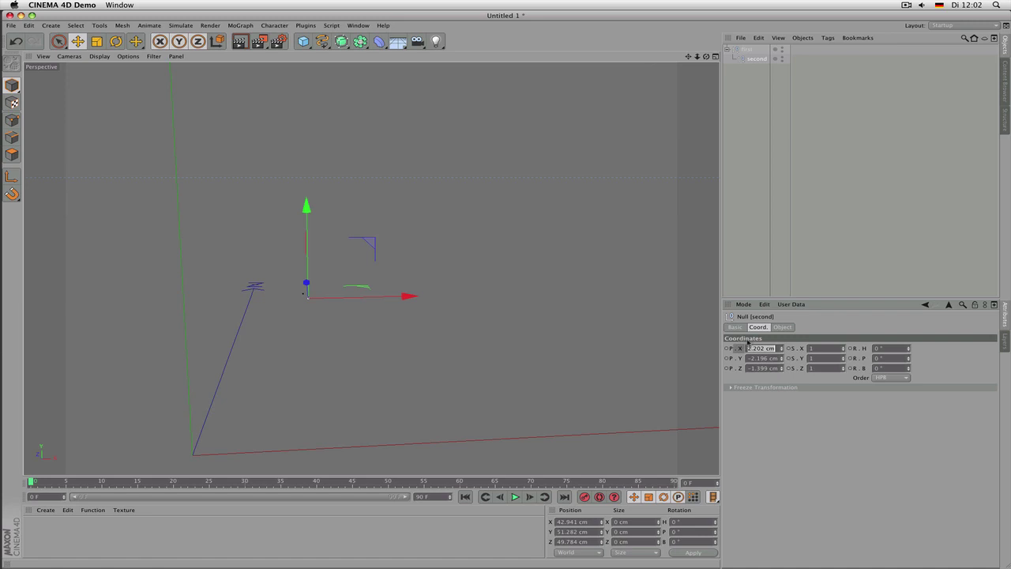
type("0")
key("Tab")
type("0")
key("Tab")
type("0")
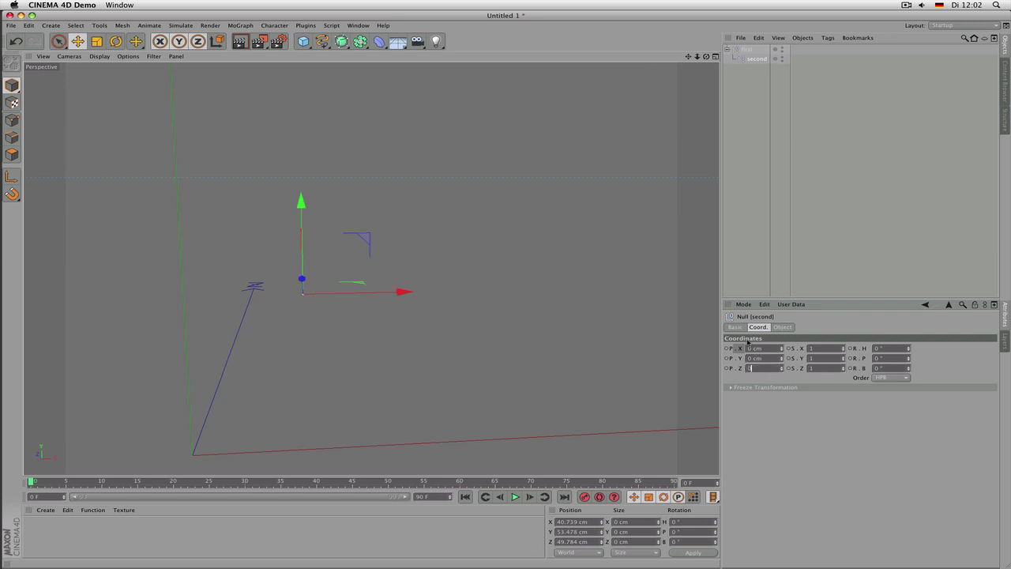
key("Return")
left_click_drag(532, 258, 304, 292, "alt")
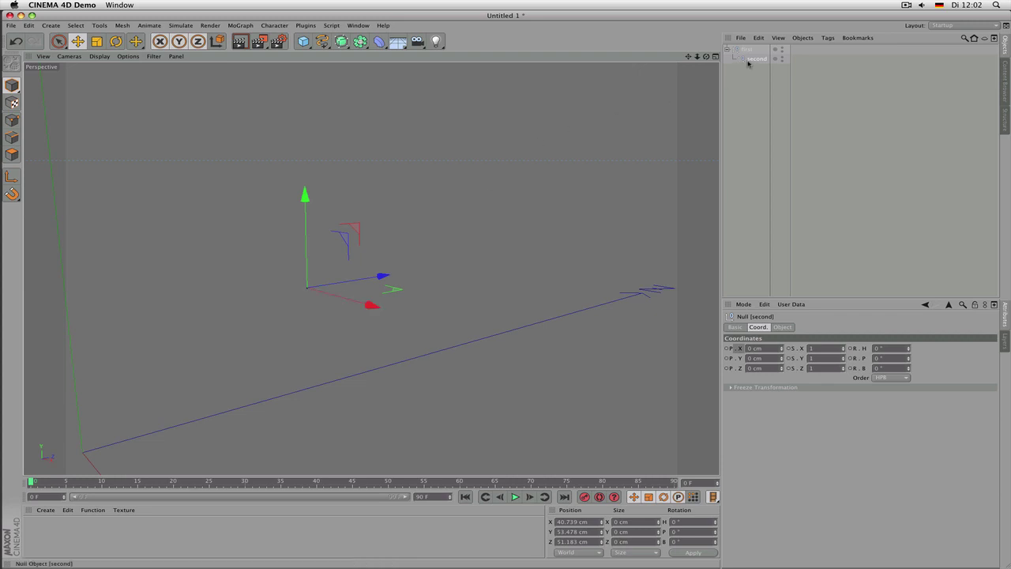
- Move "second" away from its parent in the viewport to about 16 cm on X, 12 cm on Y and 25 cm on Z
left_click(757, 349)
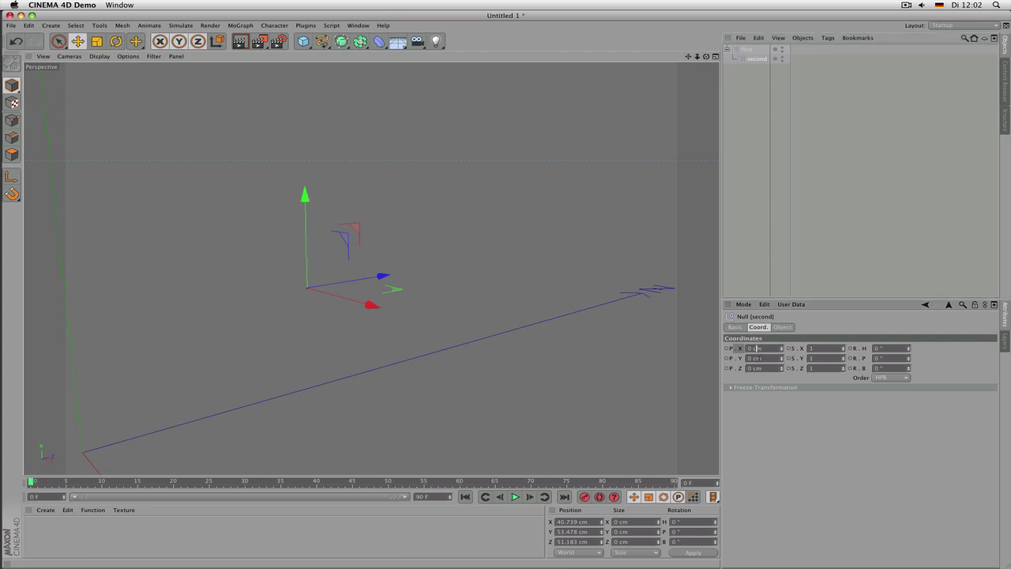
right_click_drag(450, 373, 372, 390, "alt")
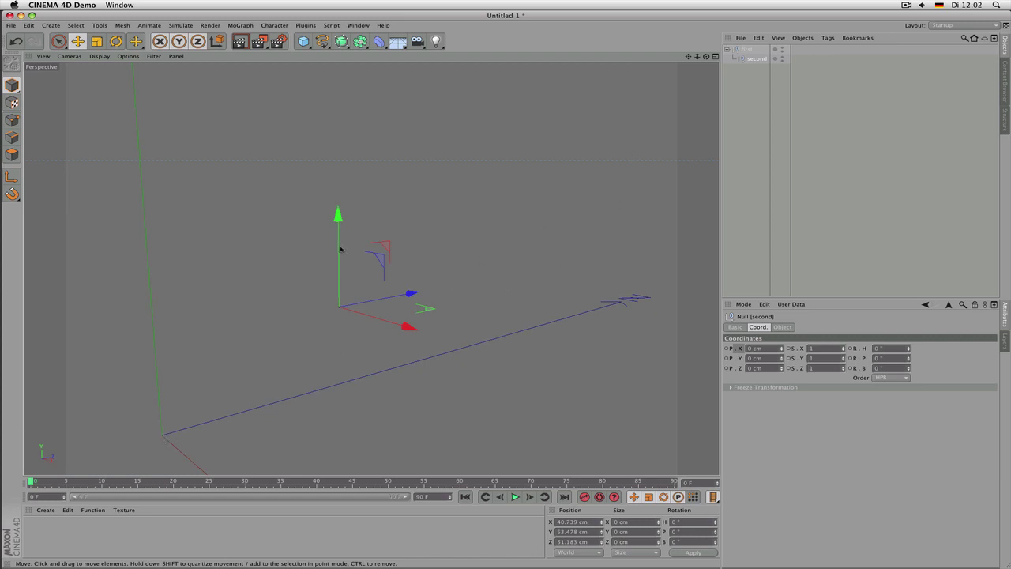
left_click_drag(337, 260, 338, 233)
left_click_drag(408, 268, 471, 224)
middle_click_drag(472, 224, 529, 155, "alt")
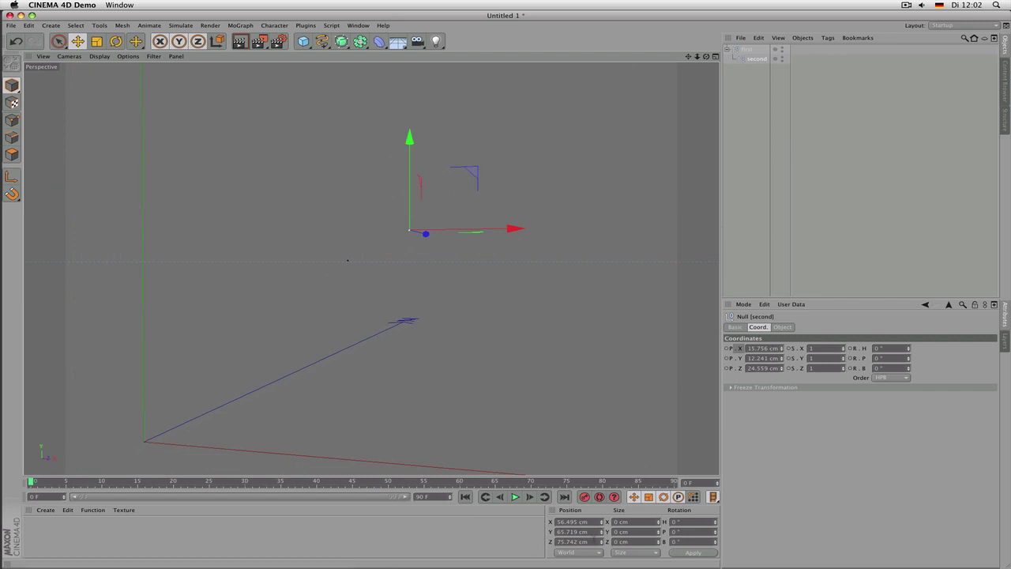
- Compare the position of "second" in the Object (Rel), Object (Abs) and World coordinate modes, ending on World
left_click(583, 552)
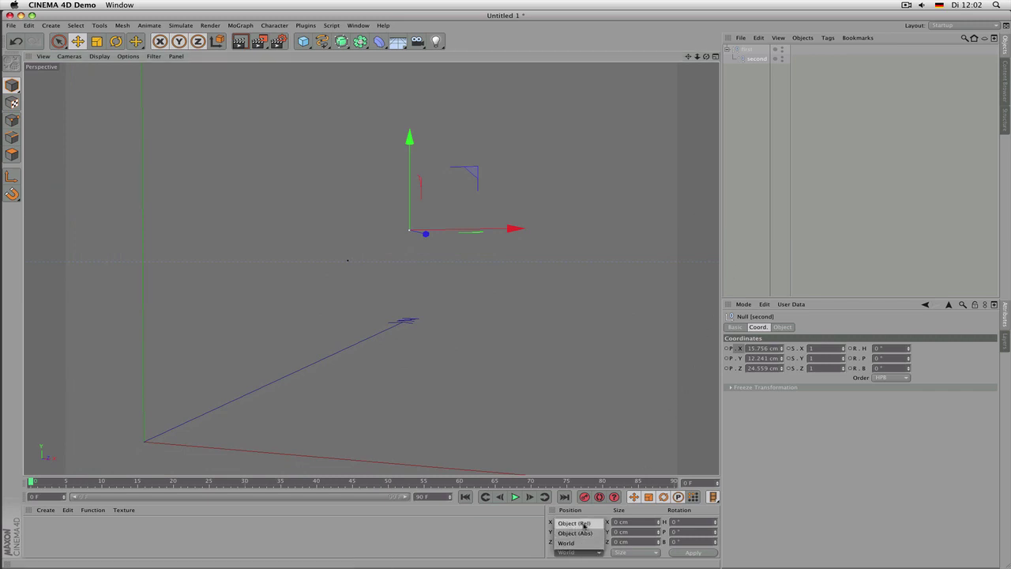
left_click(580, 524)
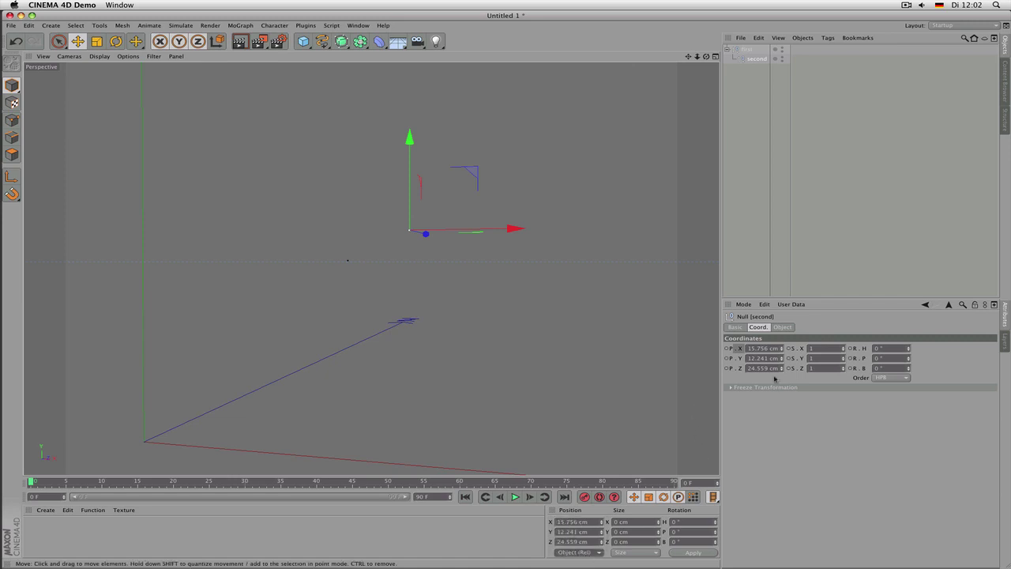
left_click(758, 348)
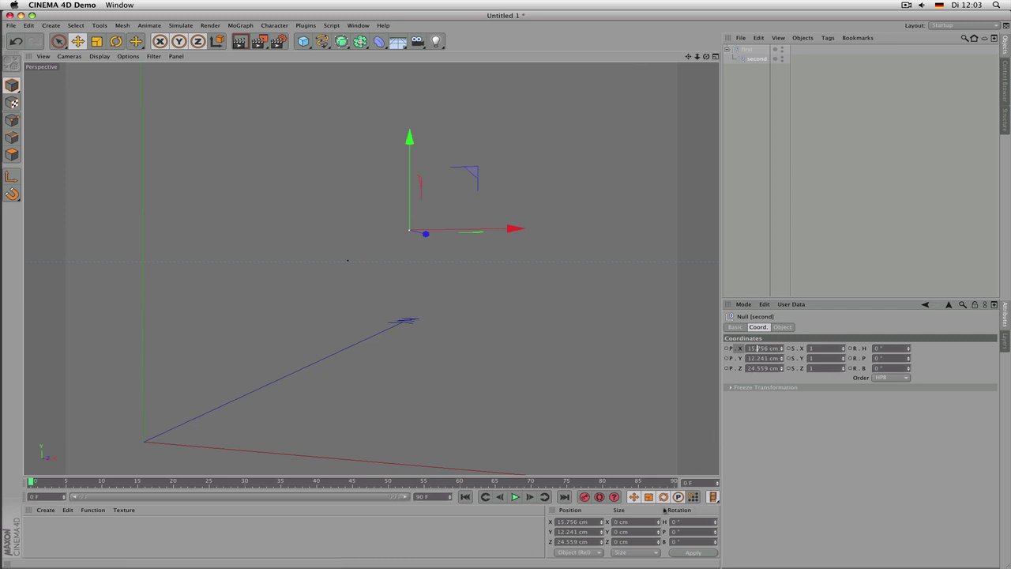
left_click(590, 552)
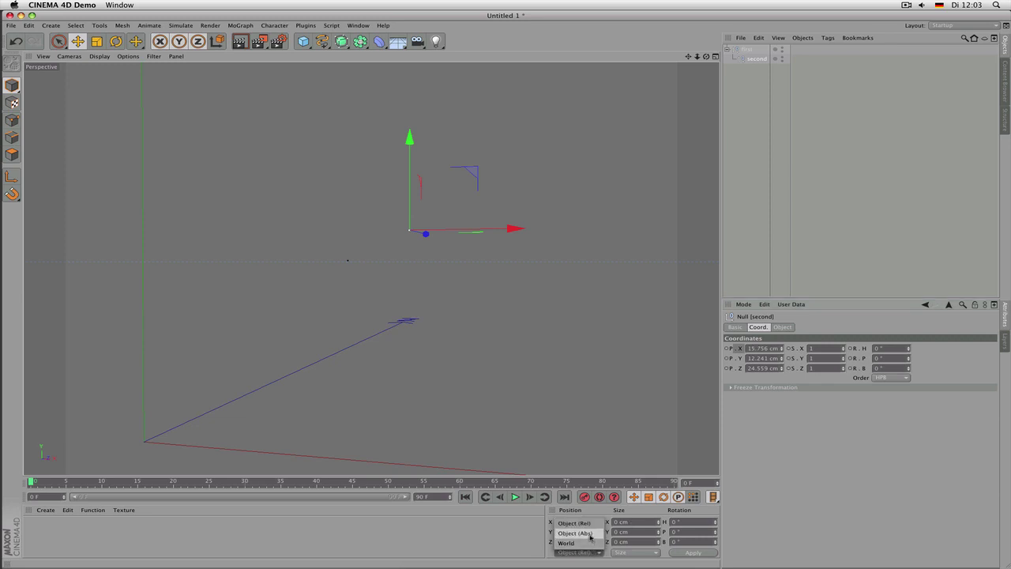
left_click(590, 537)
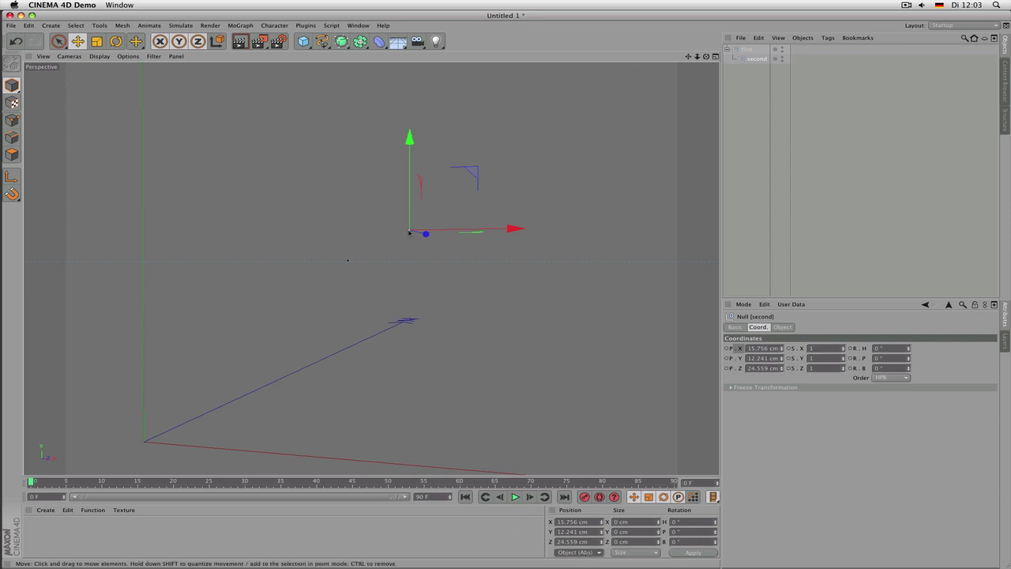
left_click(598, 553)
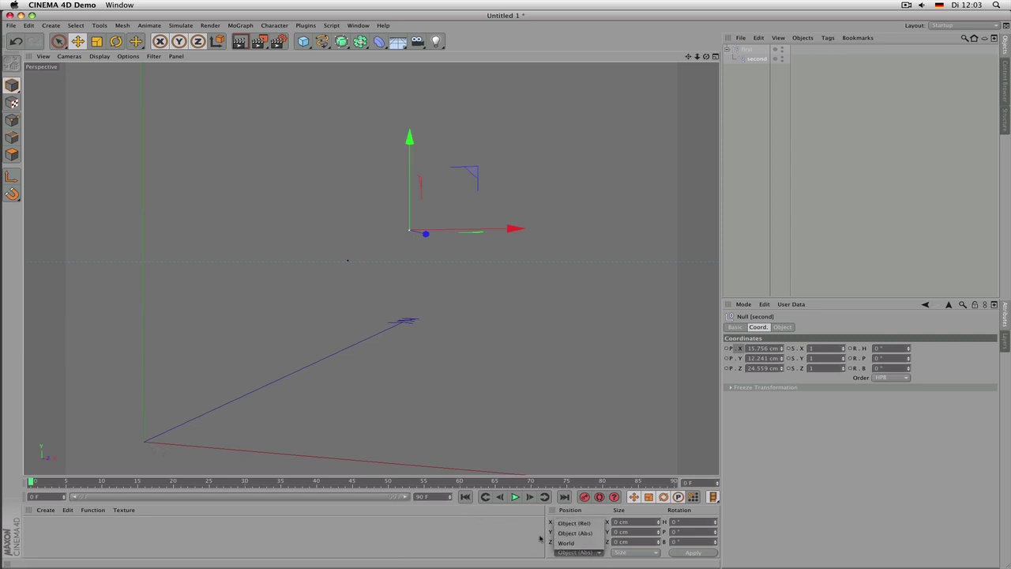
left_click(573, 544)
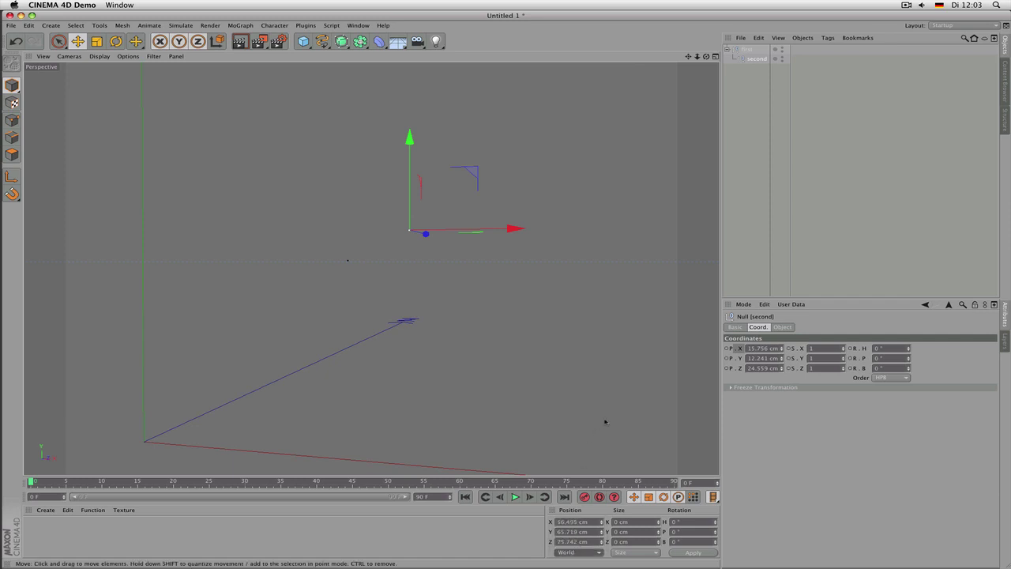
- Adjust the parent-relative position of "second" to about 24 cm on X and 4 cm on Y
mouse_move(782, 348)
left_mouse_down()
mouse_move(781, 374)
mouse_move(781, 338)
mouse_move(782, 369)
mouse_move(782, 351)
mouse_move(782, 360)
left_mouse_up()
left_click_drag(616, 361, 557, 334, "alt")
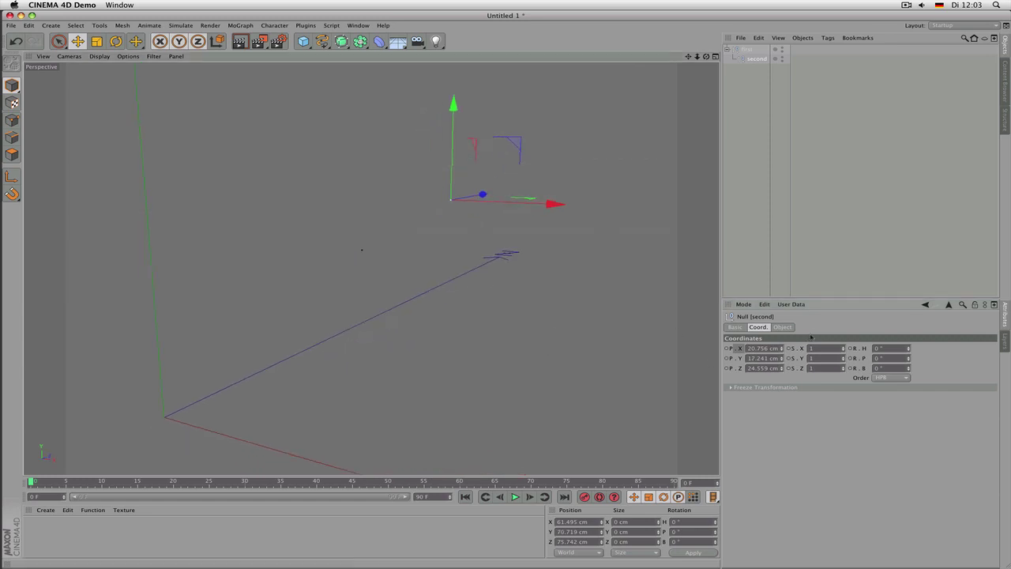
left_click_drag(782, 349, 781, 379)
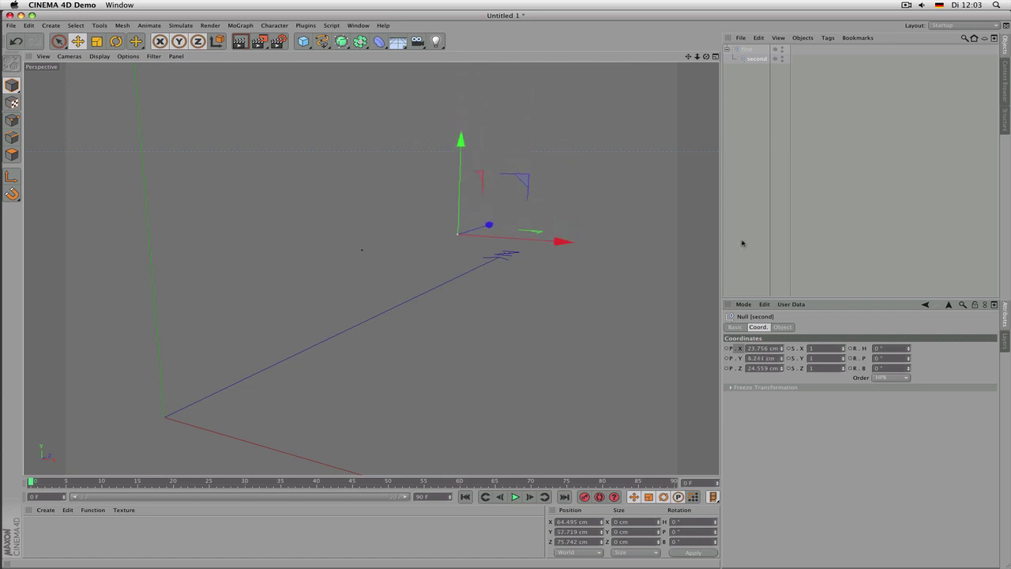
- Compare the coordinates of "first" and "second", and apply a world position of about 24 cm on Y and 64 cm on Z to "second"
left_click(750, 51)
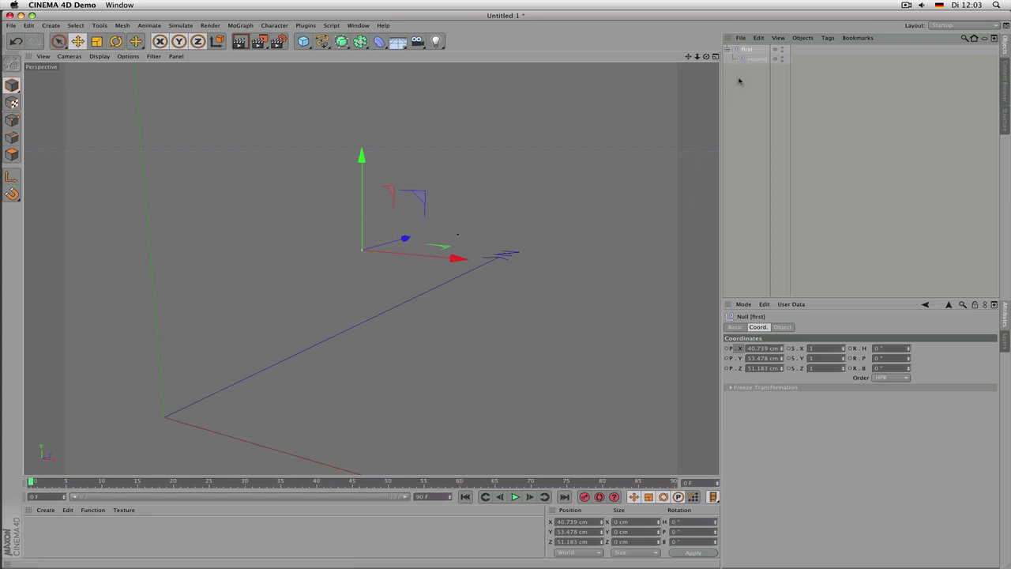
left_click(751, 60)
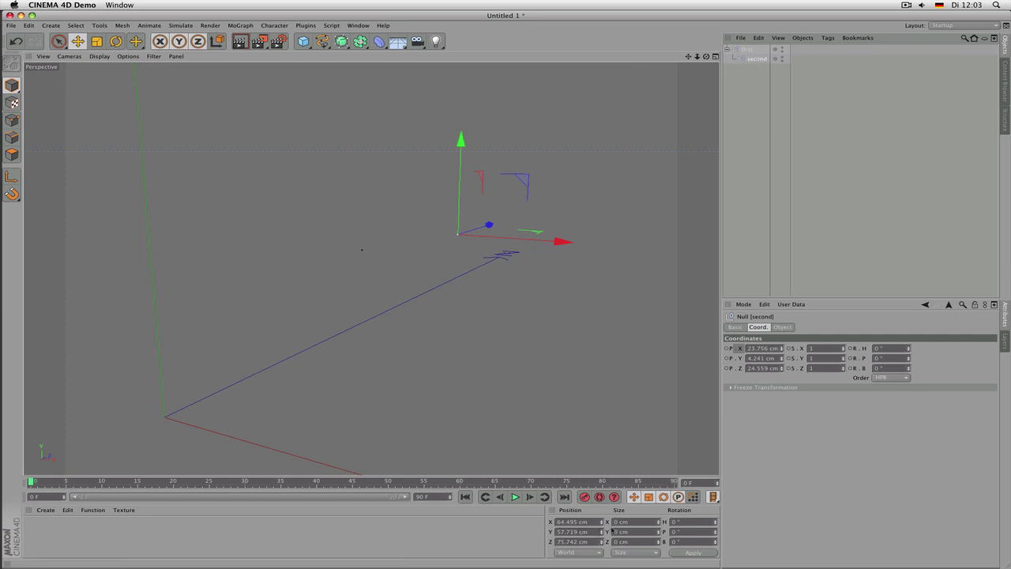
left_click(601, 530)
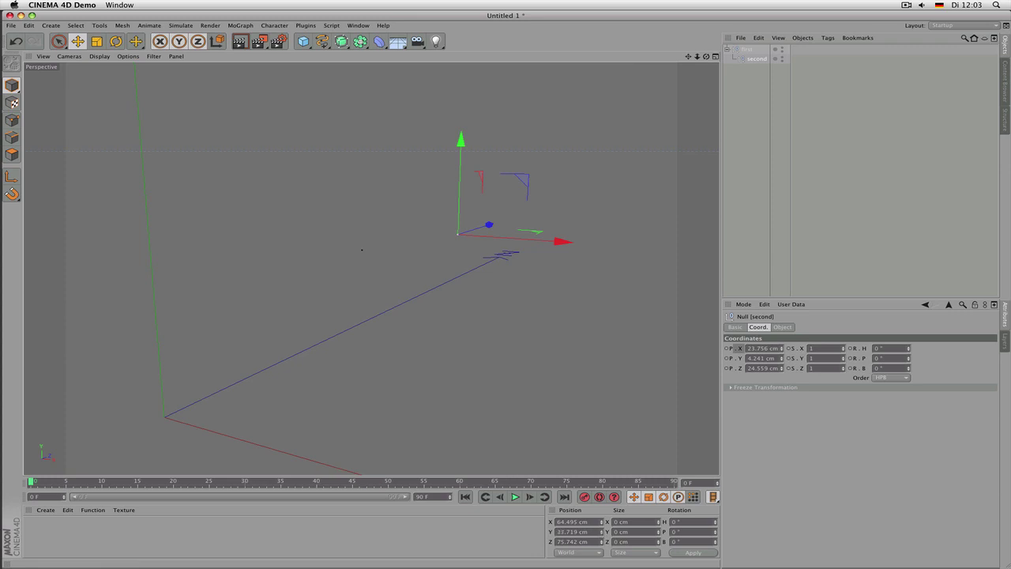
left_click_drag(601, 531, 601, 550)
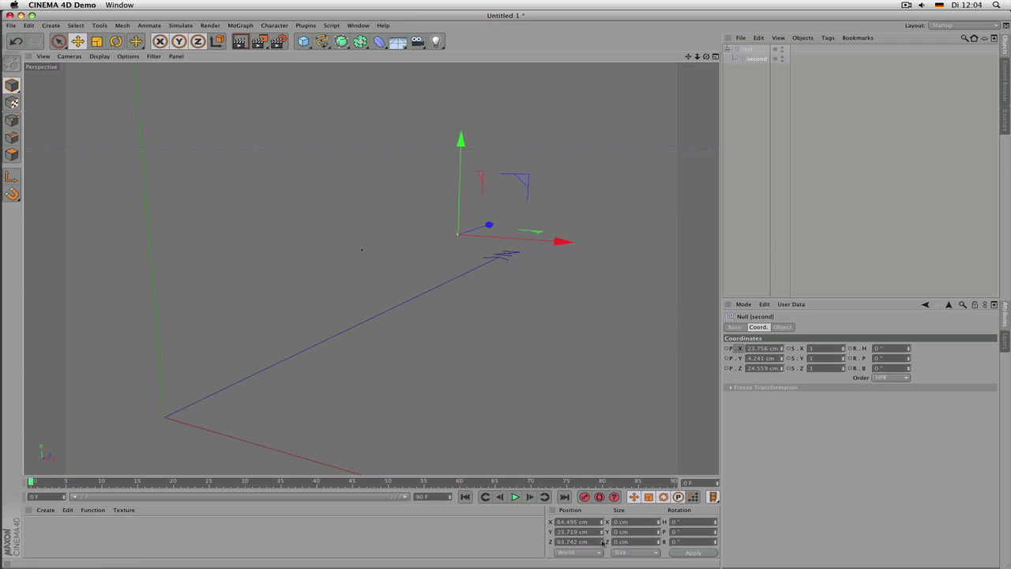
left_click(698, 556)
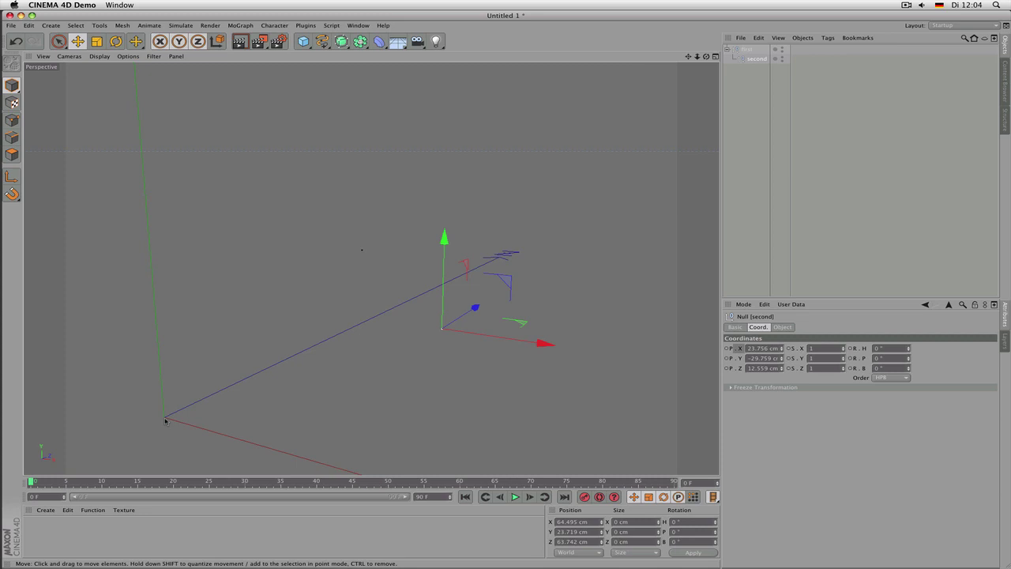
- Set the world X, Y and Z position of "second" to 0 cm and apply it to place the null at the world origin
double_click(567, 522)
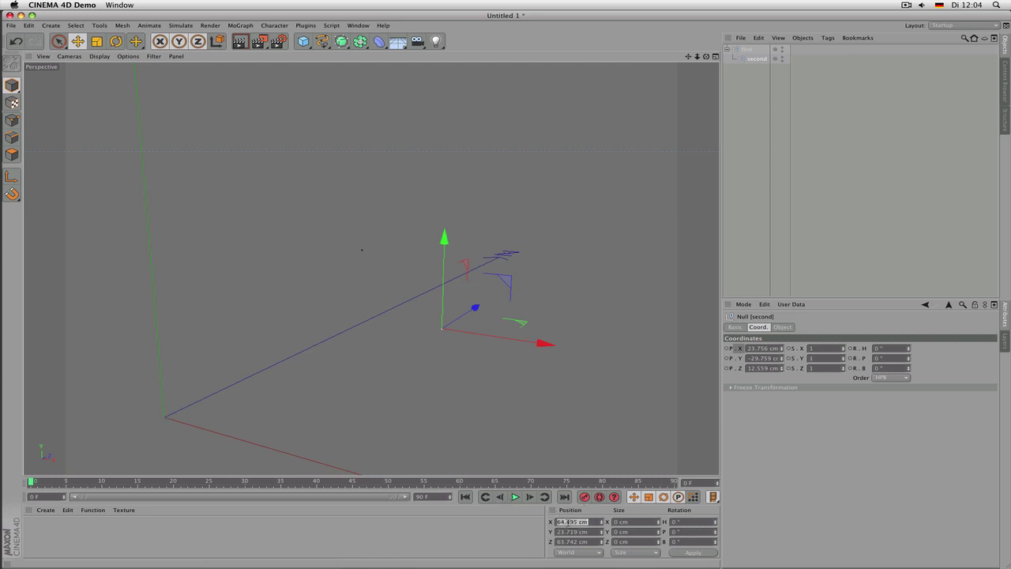
type("0")
key("Tab")
type("0")
key("Tab")
key("BackSpace")
left_click(701, 553)
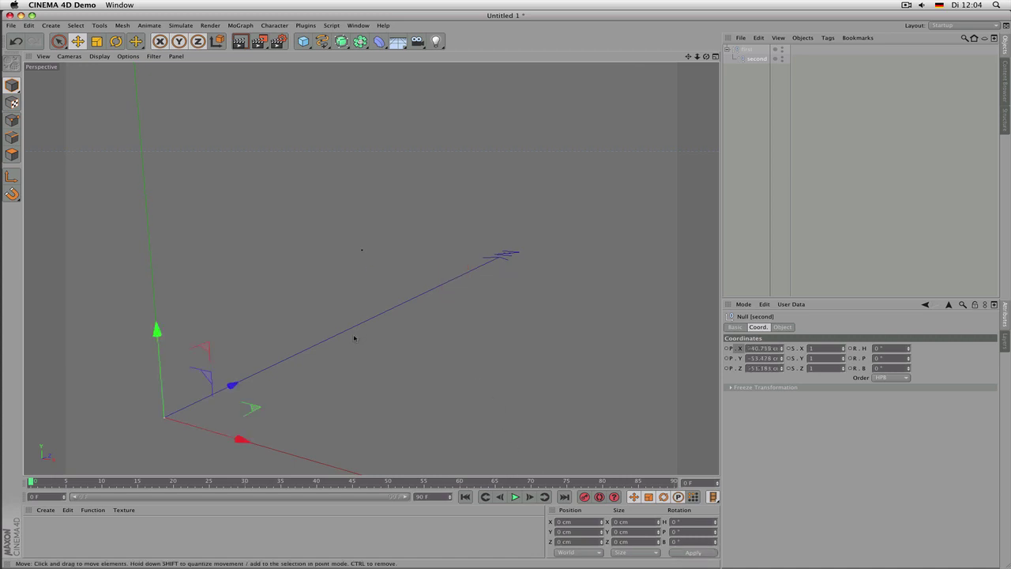
- Compare the two nulls' coordinates, and shift "second" relative to its parent to about -31 cm on Y and -30 cm on Z
mouse_move(354, 338)
left_mouse_down("alt")
mouse_move(343, 345)
mouse_move(371, 330)
mouse_move(350, 328)
left_mouse_up("alt")
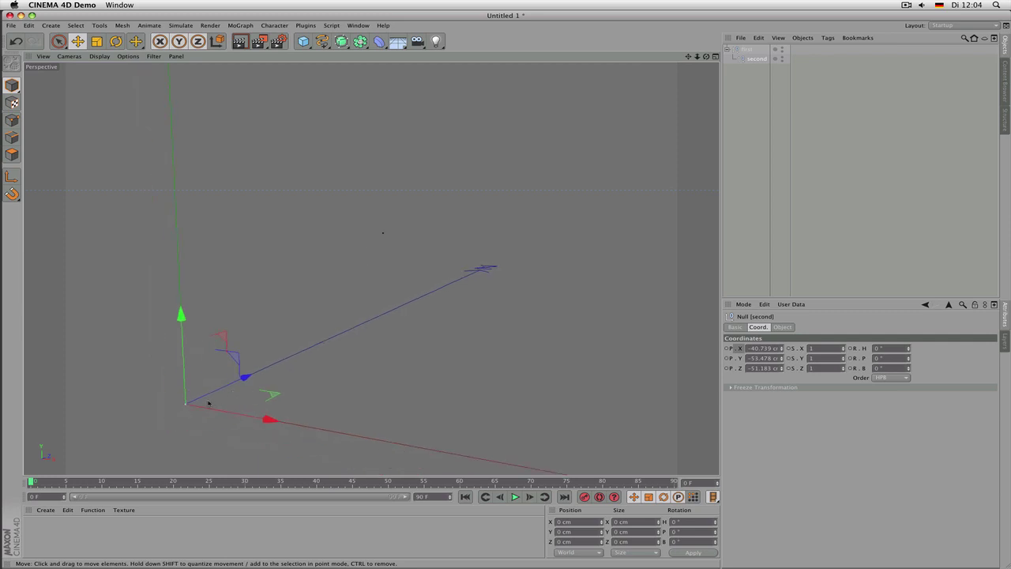
left_click(750, 50)
left_click(751, 58)
left_click(760, 348)
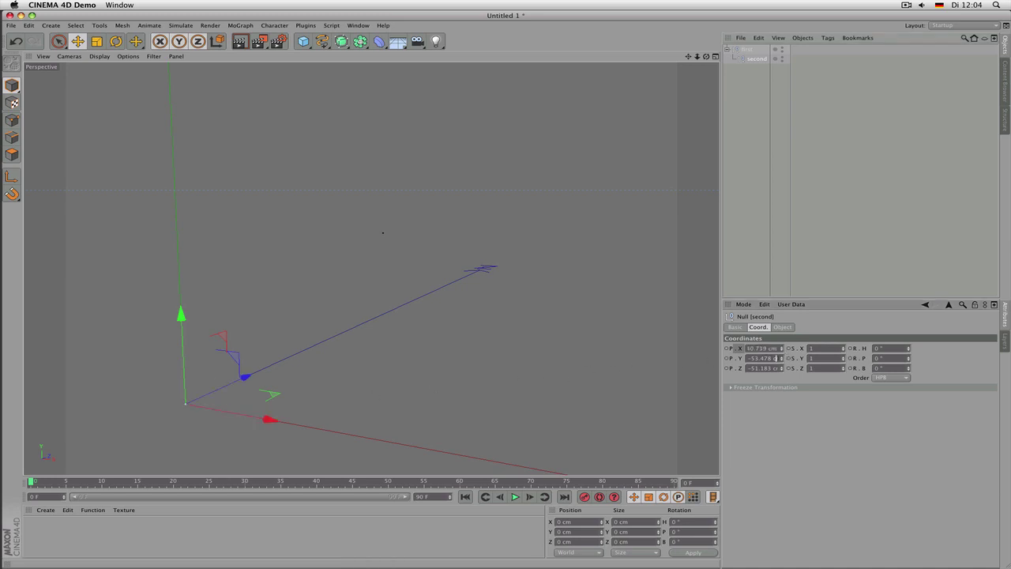
mouse_move(781, 359)
left_mouse_down()
mouse_move(781, 344)
mouse_move(782, 367)
mouse_move(781, 352)
left_mouse_up()
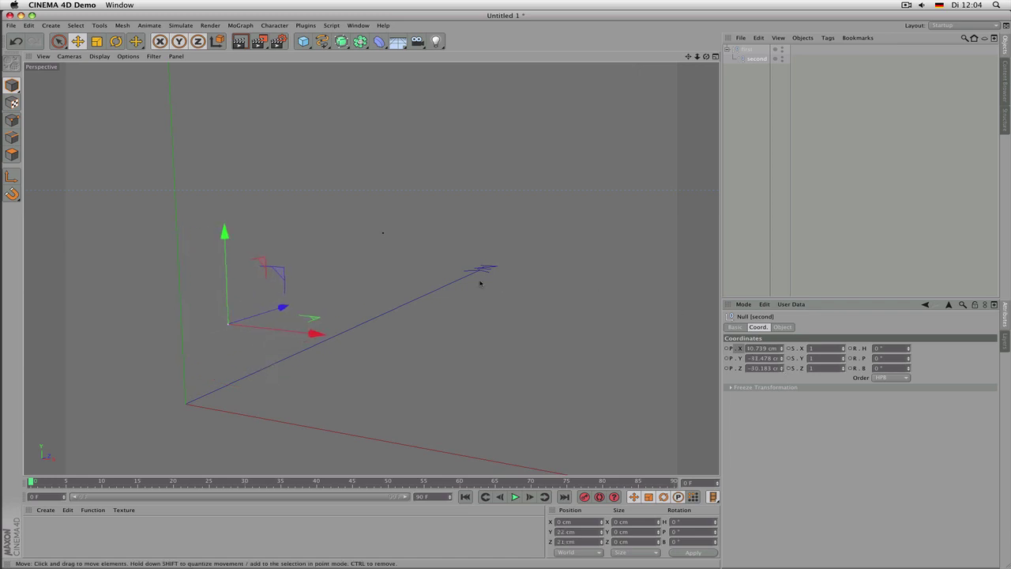
- Move the parent null "first" to about 53 cm on X and rotate its heading to 481°
left_click(747, 50)
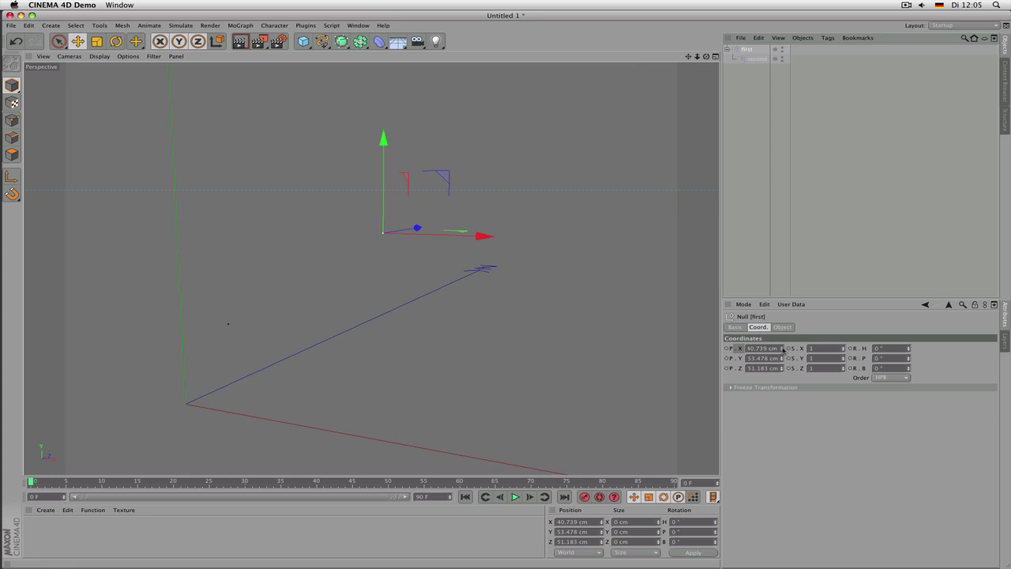
left_click_drag(783, 348, 794, 348)
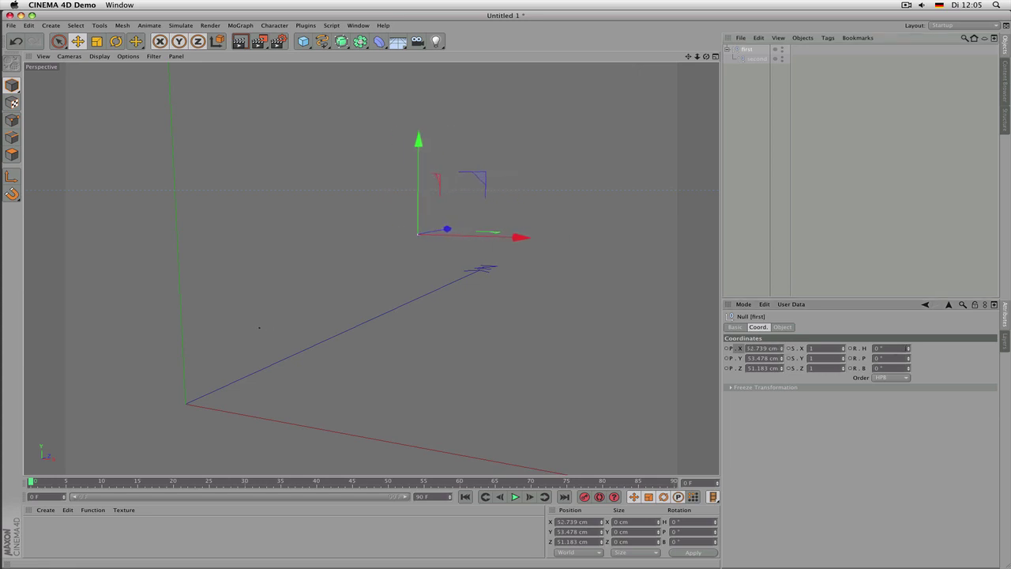
left_click_drag(907, 349, 1006, 349)
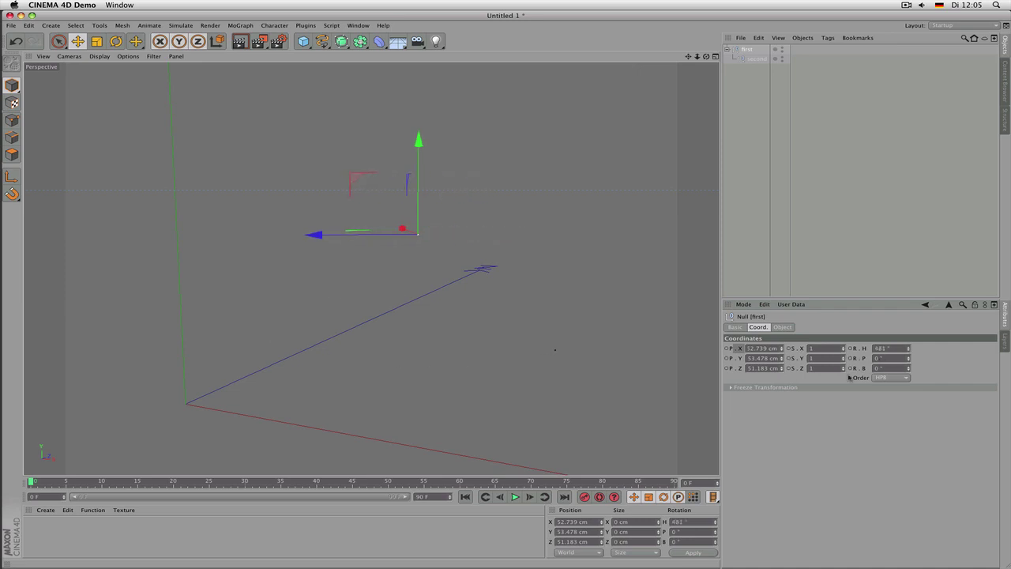
- Rotate the pitch of "first" to 141° and select its child "second" to compare its relative and world coordinates
double_click(683, 522)
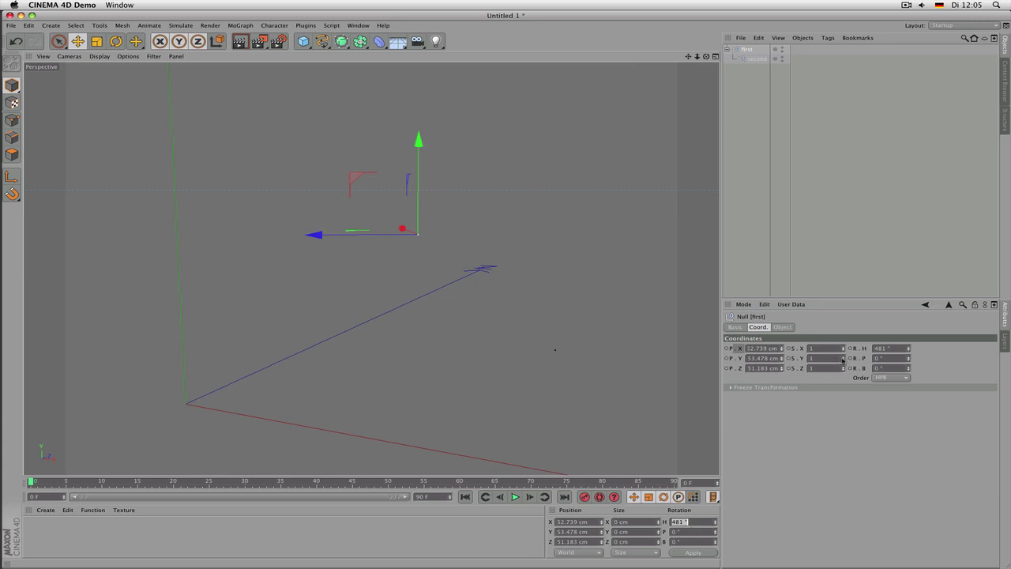
left_click(730, 353)
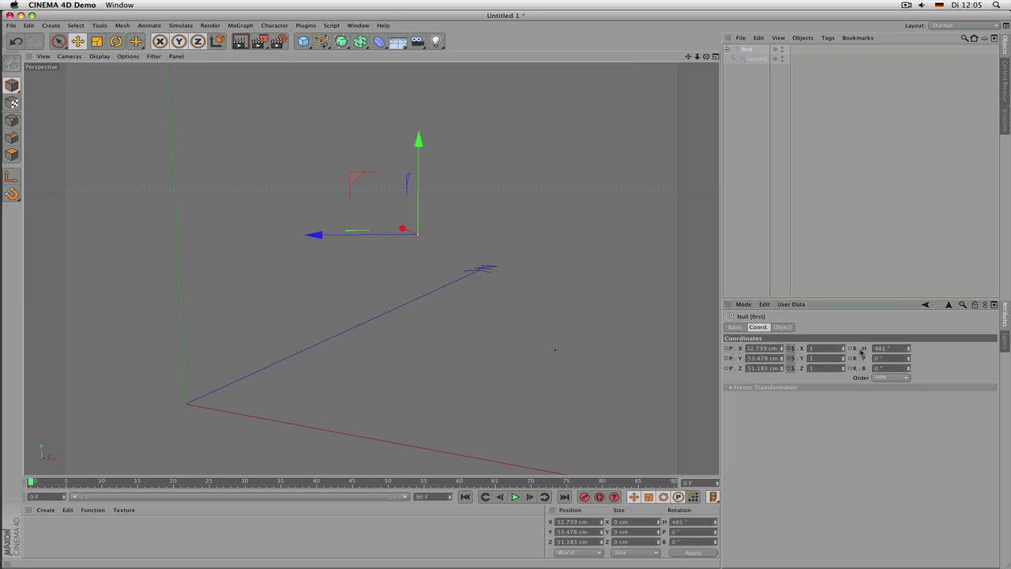
mouse_move(908, 358)
left_mouse_down()
mouse_move(908, 331)
mouse_move(909, 360)
left_mouse_up()
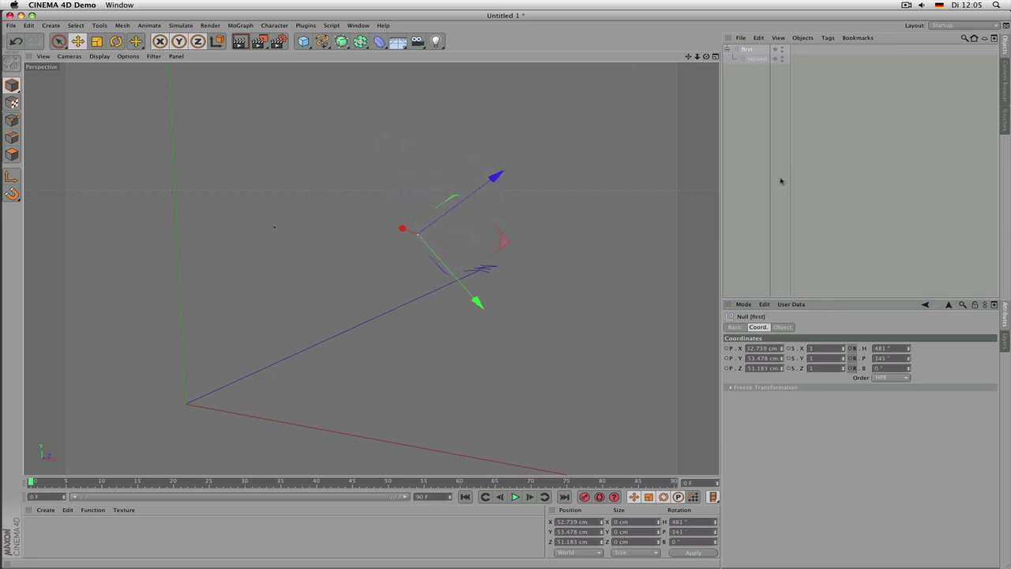
left_click(756, 57)
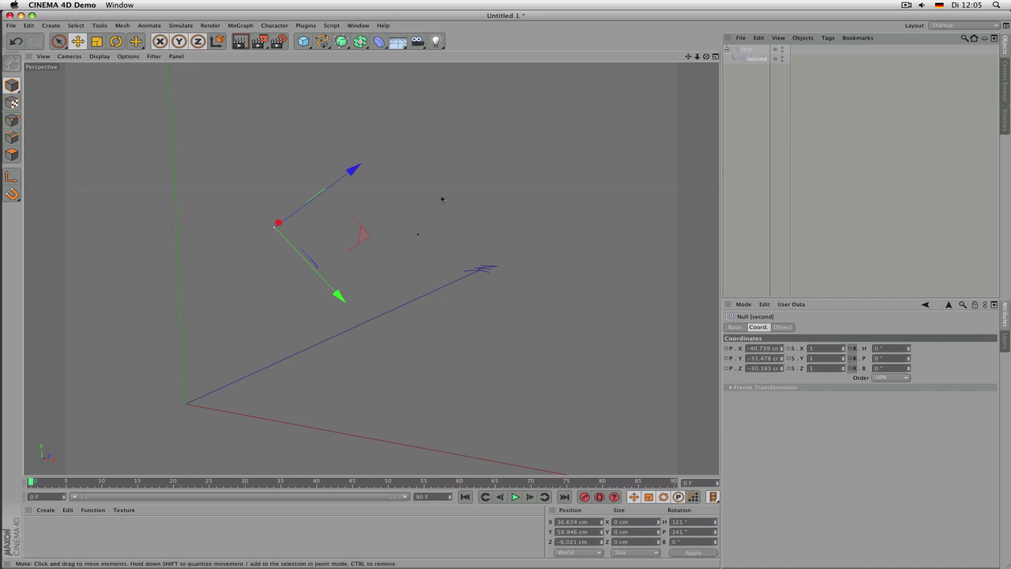
- Compare the parent-relative and world coordinates of "second" with the coordinates of its parent "first"
left_click(418, 237)
left_click(418, 237)
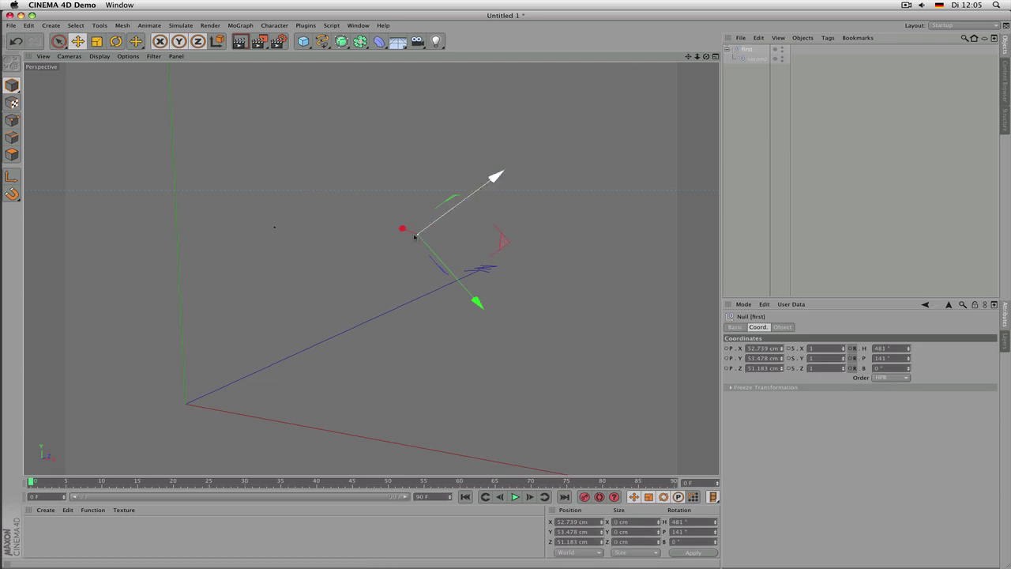
left_click(754, 59)
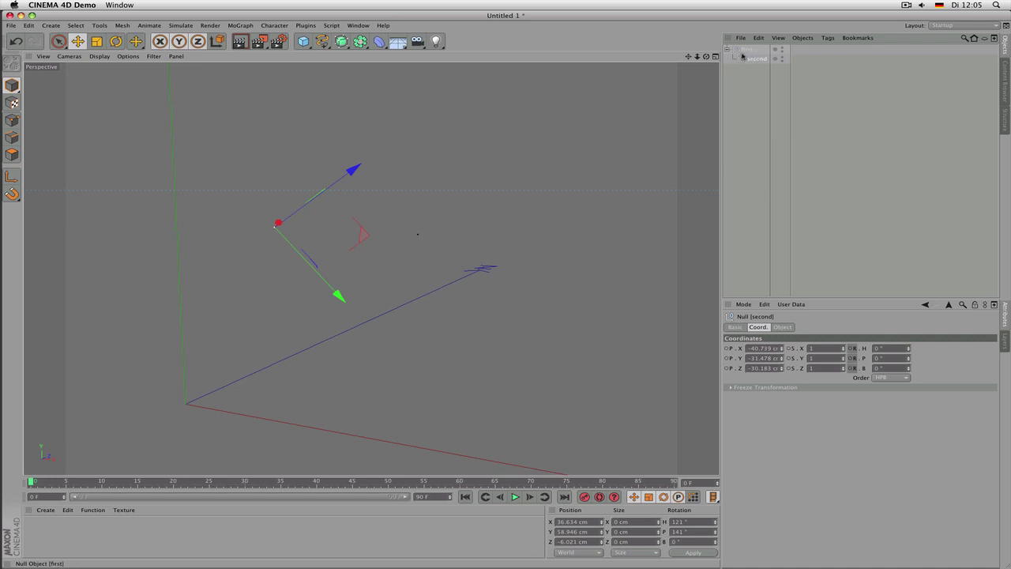
left_click(743, 51)
left_click(751, 60)
left_click_drag(371, 268, 371, 267, "alt")
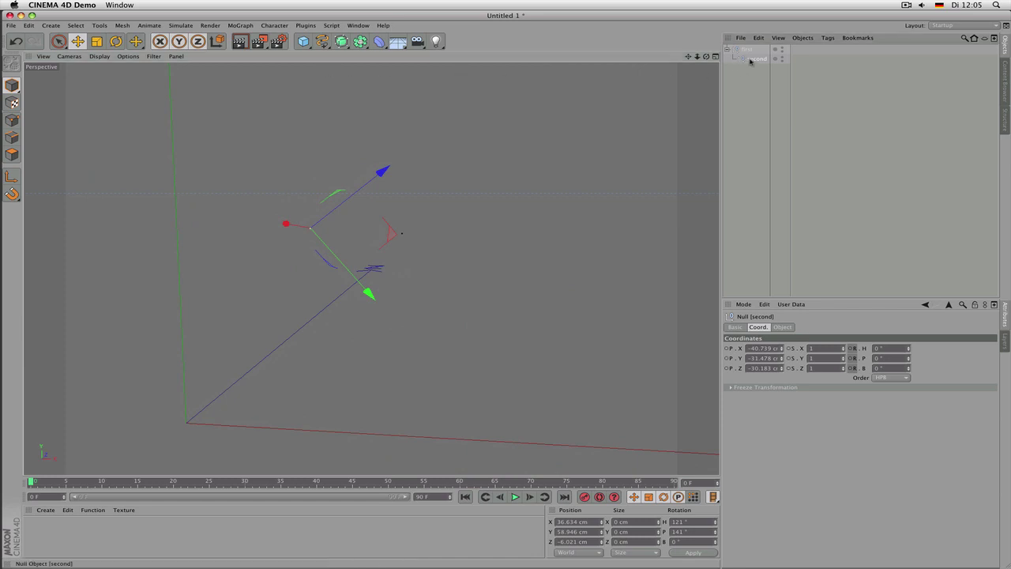
- Rotate the pitch of "second" to about -76° relative to its parent and compare both nulls' rotation values
left_click(115, 41)
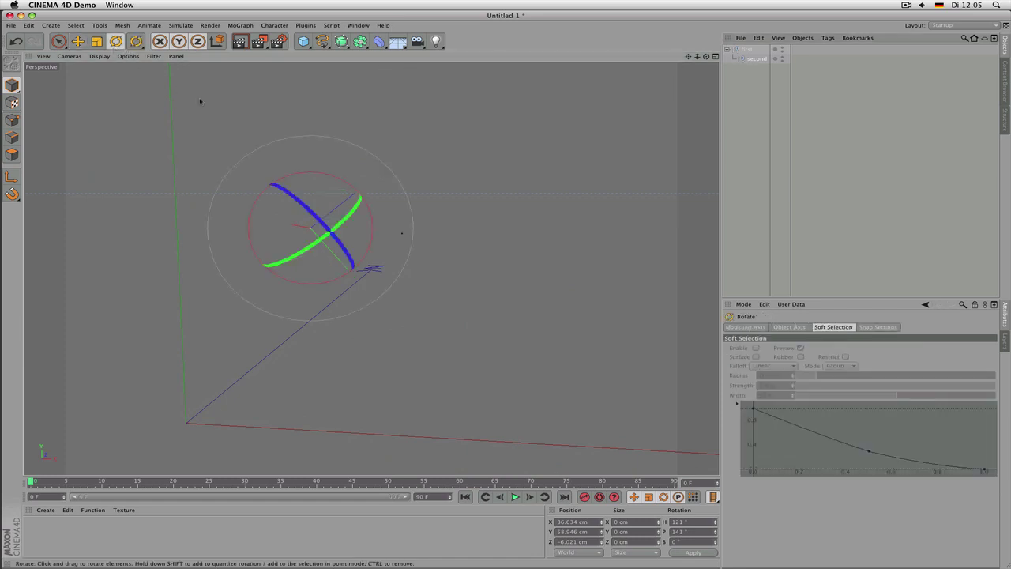
left_click_drag(255, 206, 275, 274)
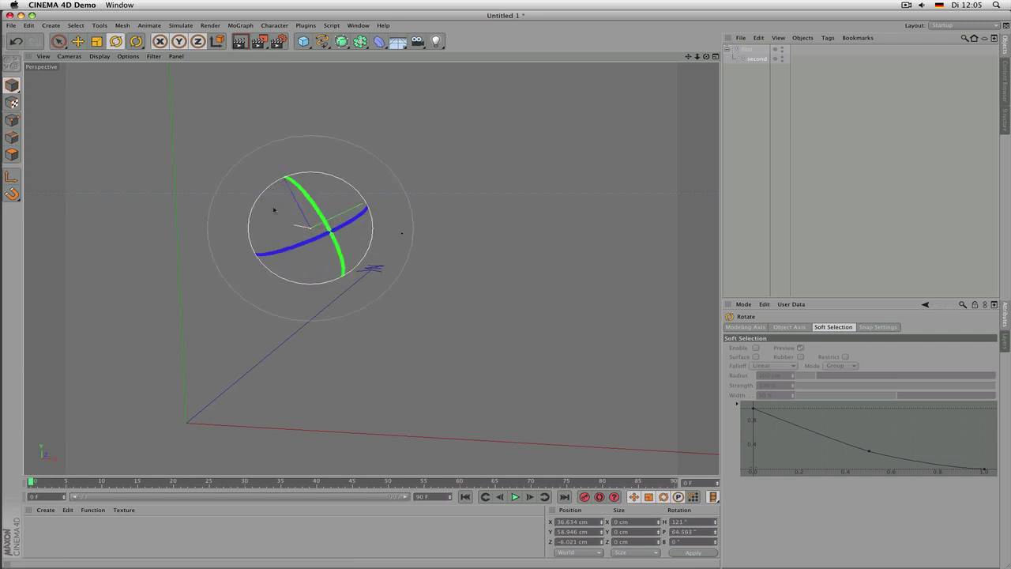
left_click(750, 51)
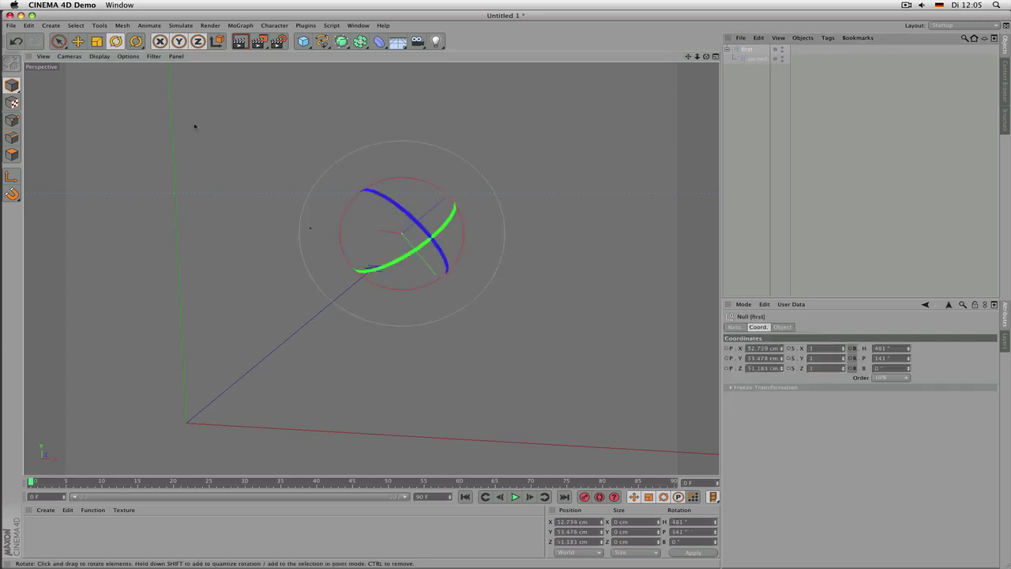
left_click(748, 76)
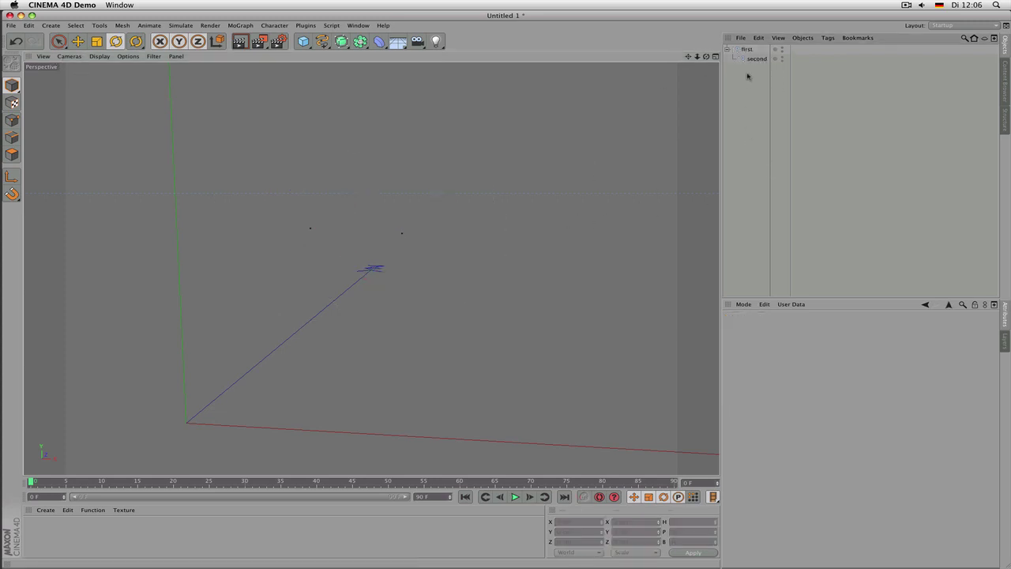
left_click(750, 50)
left_click(755, 60)
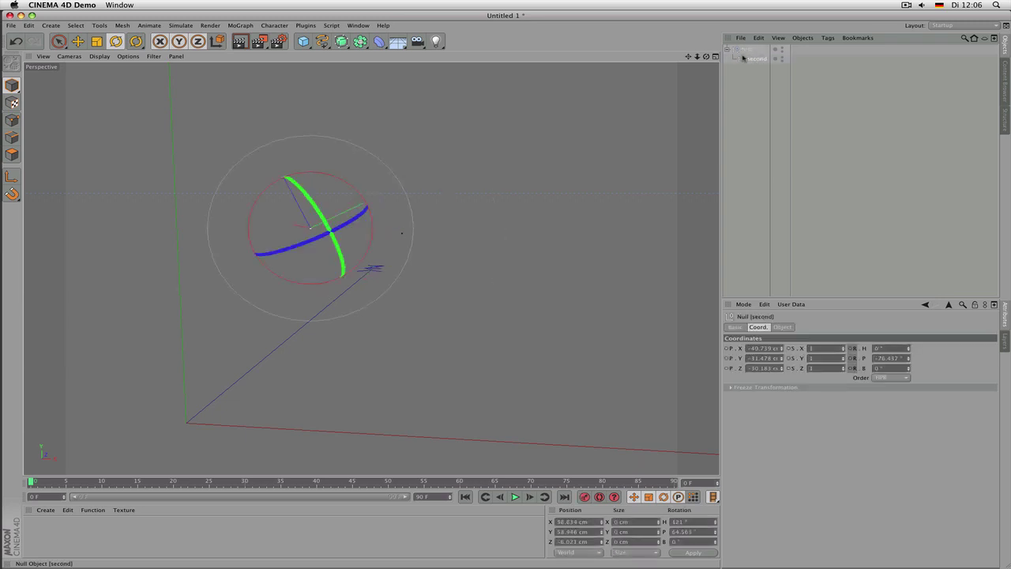
left_click(746, 51)
left_click(749, 59)
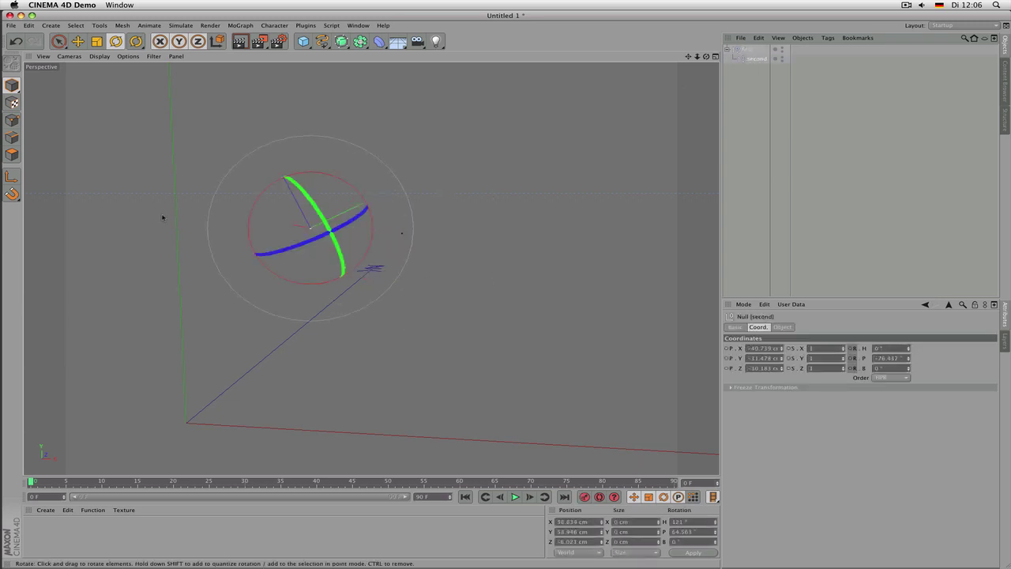
- Rotate "second" on several axes, and rotate its parent "first" to about 471° heading, 180° pitch and 13° bank
left_click_drag(257, 201, 247, 229)
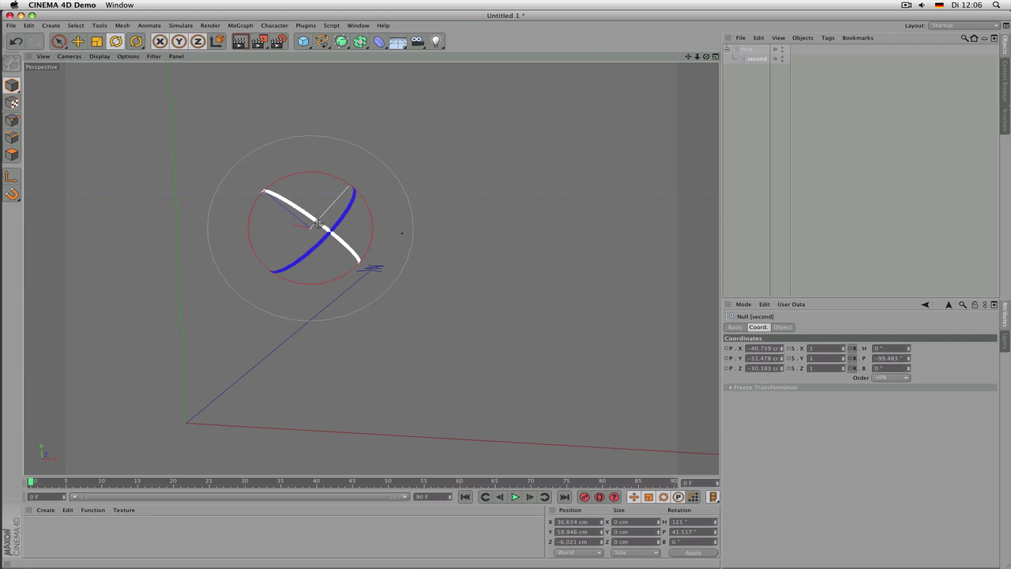
left_click_drag(320, 222, 350, 249)
left_click(742, 51)
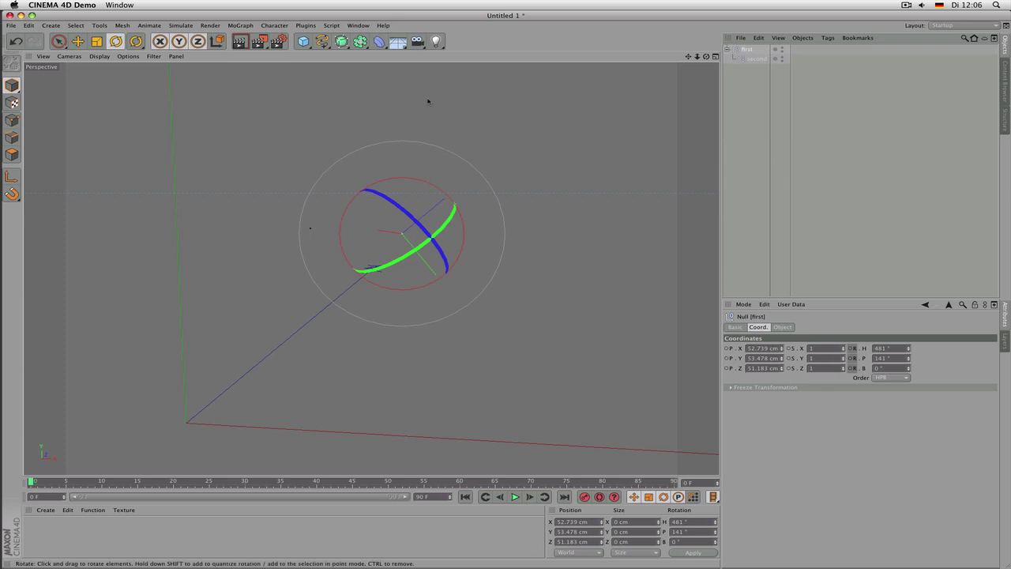
left_click_drag(427, 101, 501, 144)
- Examine the relative and world coordinates of both rotated nulls, including with parent and child selected together
left_click(754, 59)
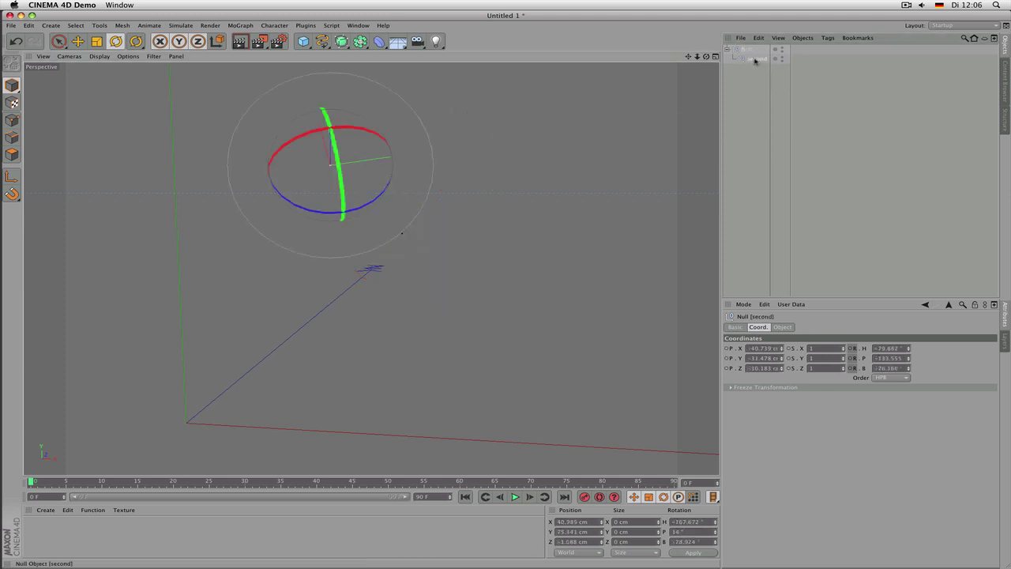
left_click(745, 50)
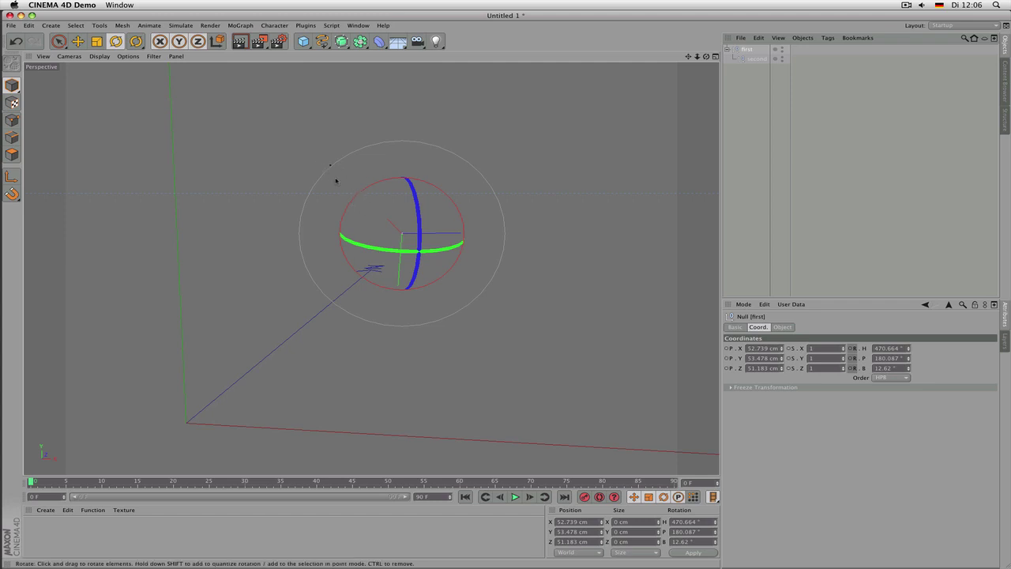
left_click(755, 59)
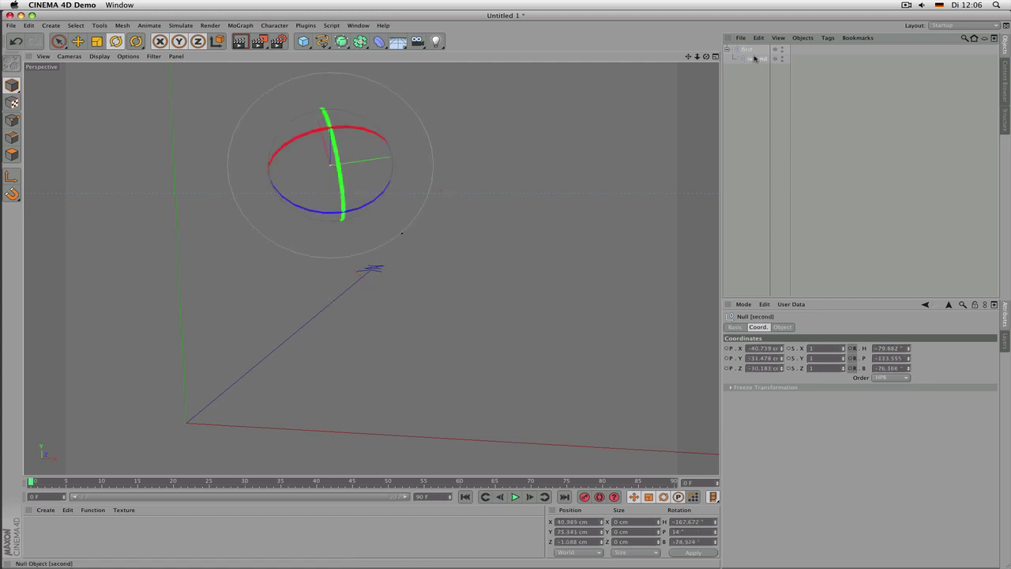
left_click(749, 50)
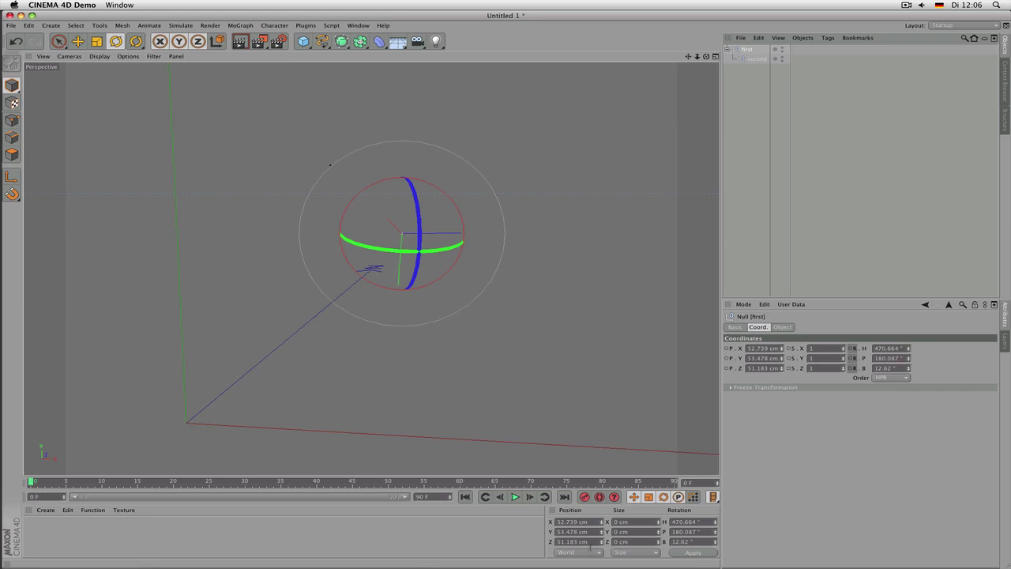
left_click(771, 347)
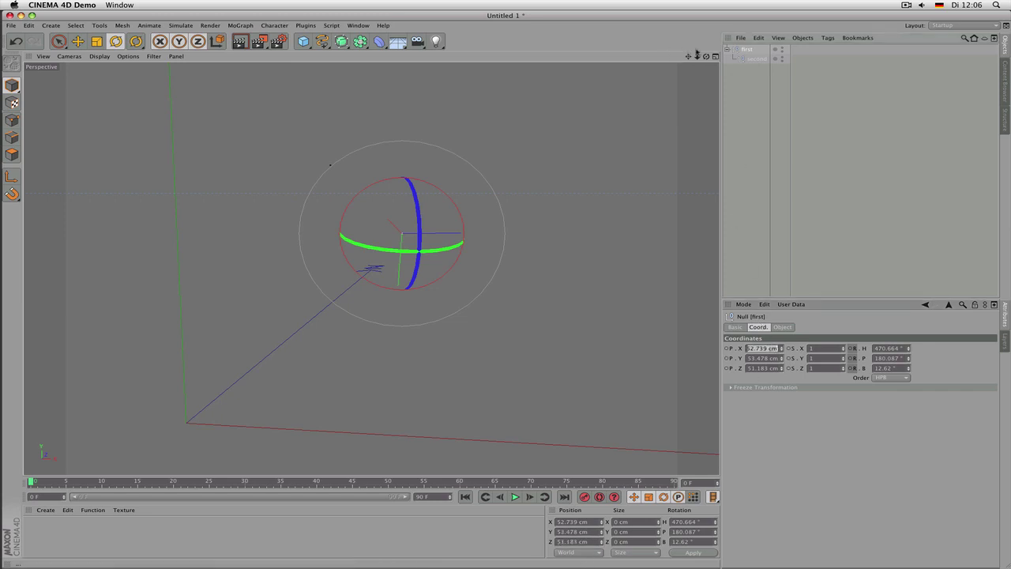
middle_click(745, 52)
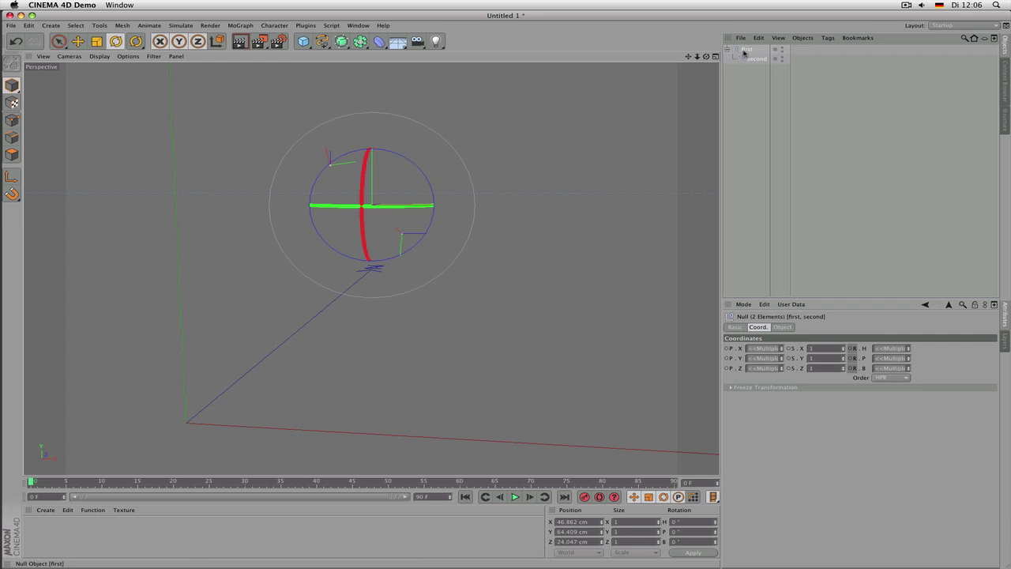
- Delete the null "first" together with its child "second" and add a Polygon object to the empty scene
left_click(744, 52)
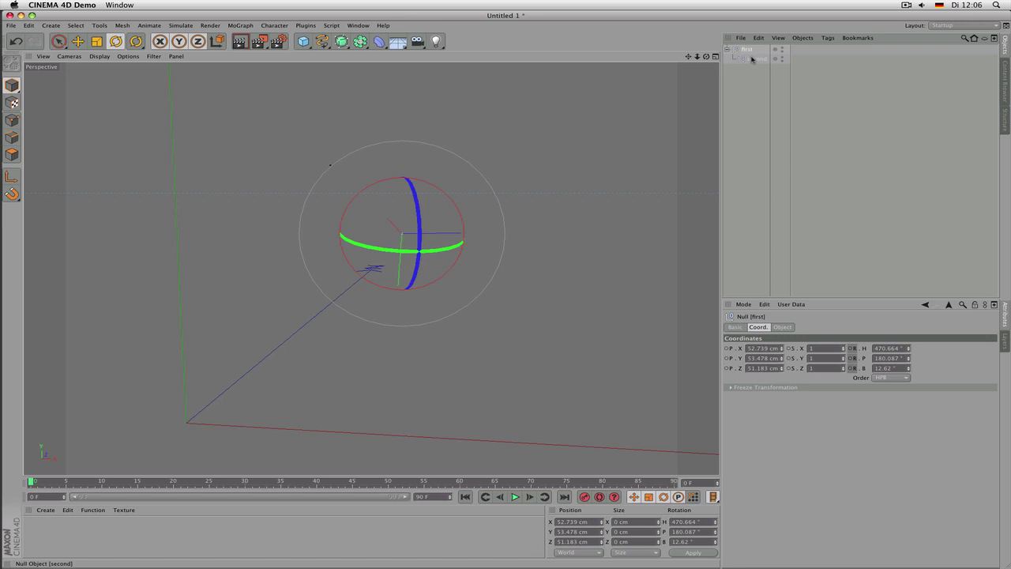
key("Delete")
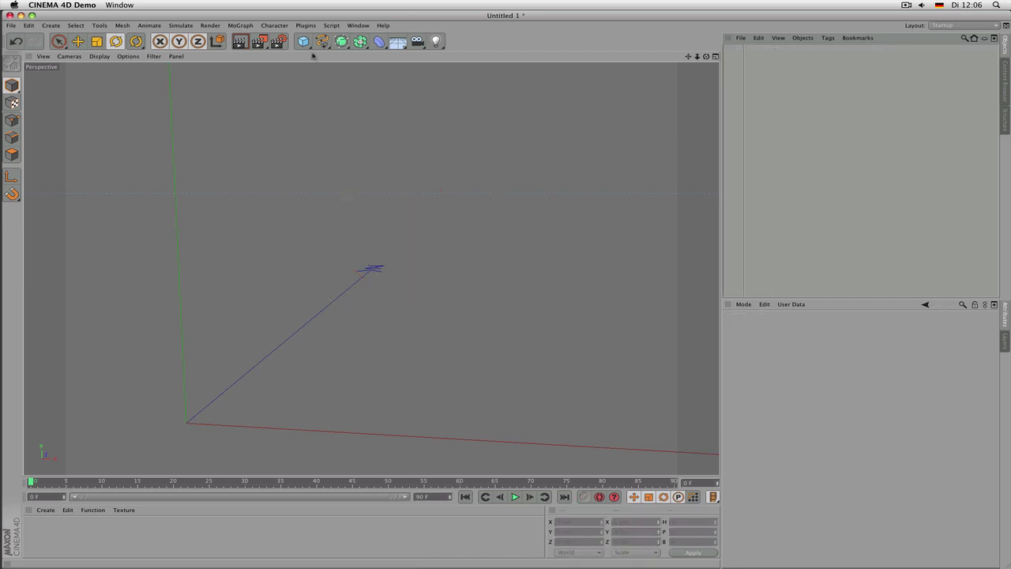
left_click(304, 43)
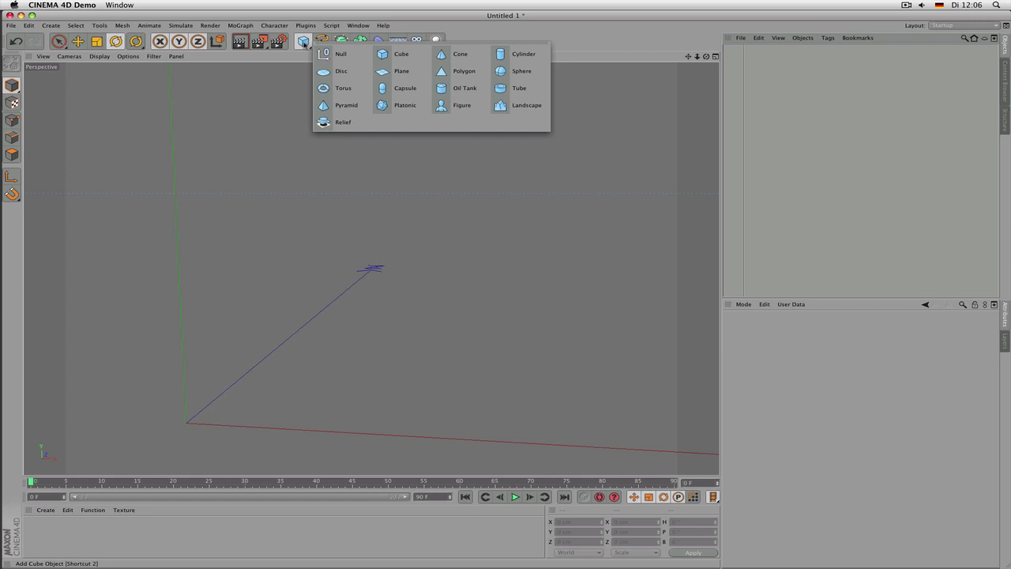
left_click(454, 73)
scroll(374, 289, "down", 5)
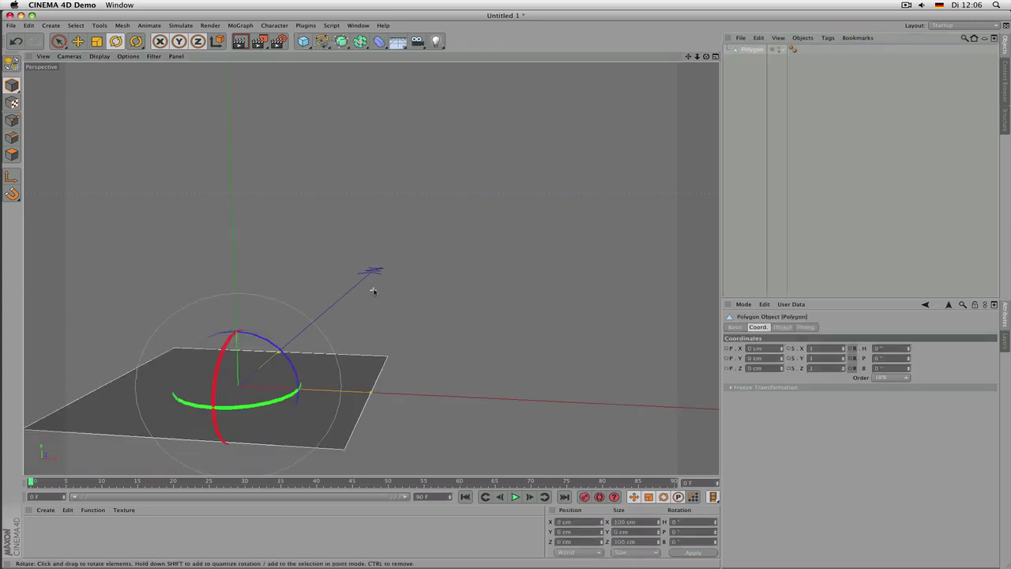
mouse_move(705, 57)
left_mouse_down()
mouse_move(630, 73)
mouse_move(710, 56)
left_mouse_up()
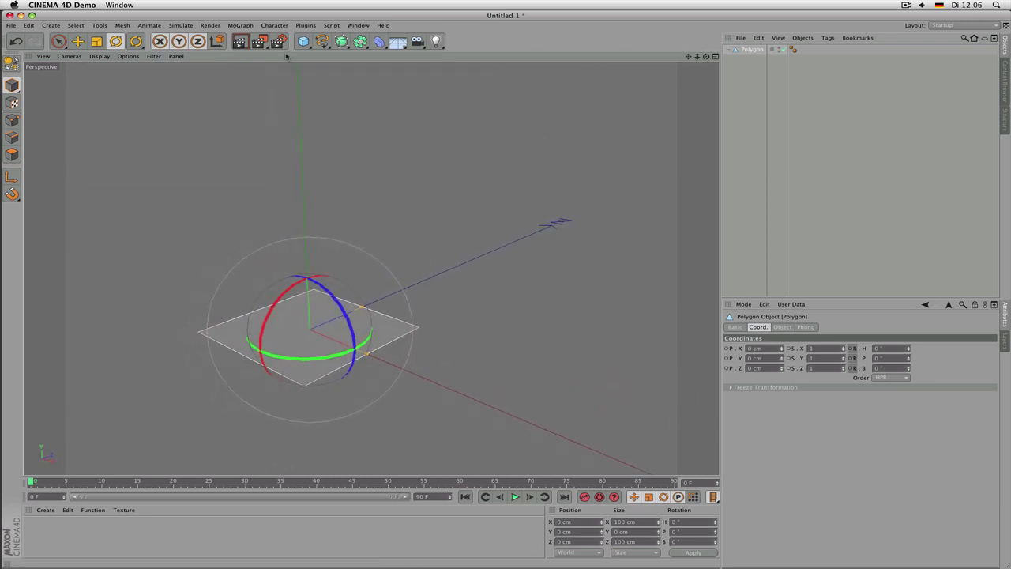
left_click_drag(303, 41, 585, 14)
scroll(309, 317, "up", 3)
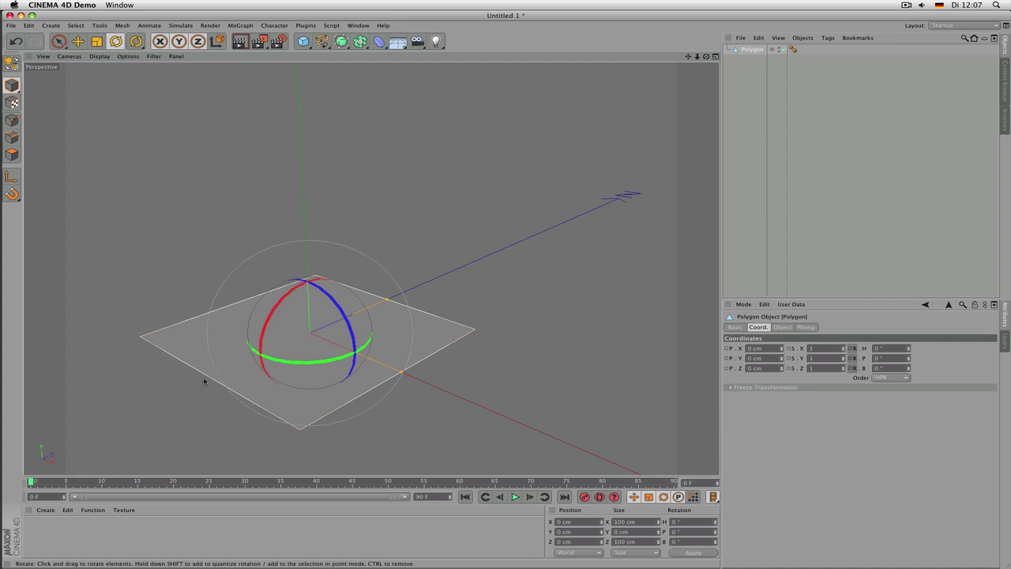
- Set the viewport display to Gouraud Shading (Lines) to show the polygon's edges, and reselect the polygon
left_click(502, 276)
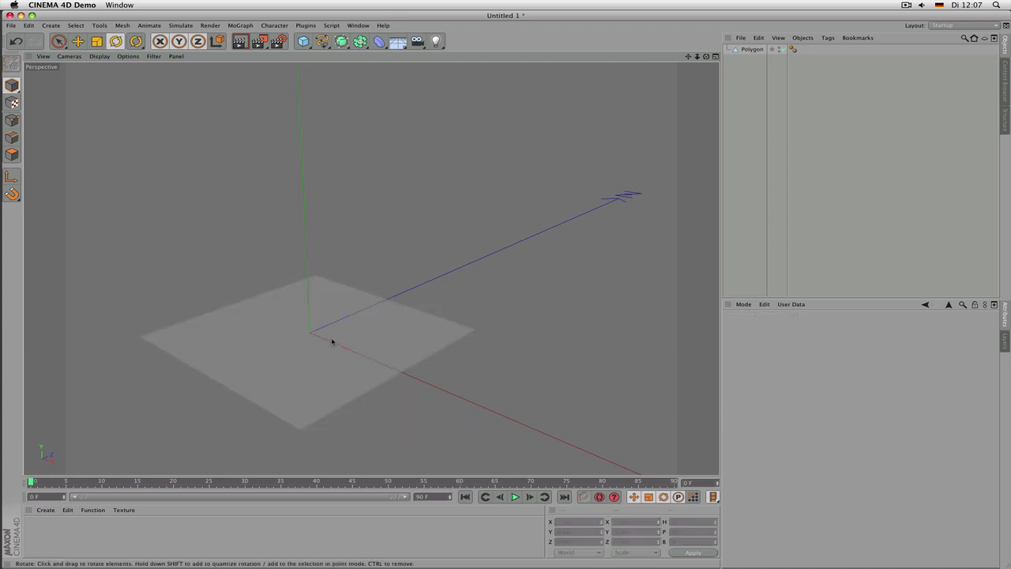
left_click(343, 334)
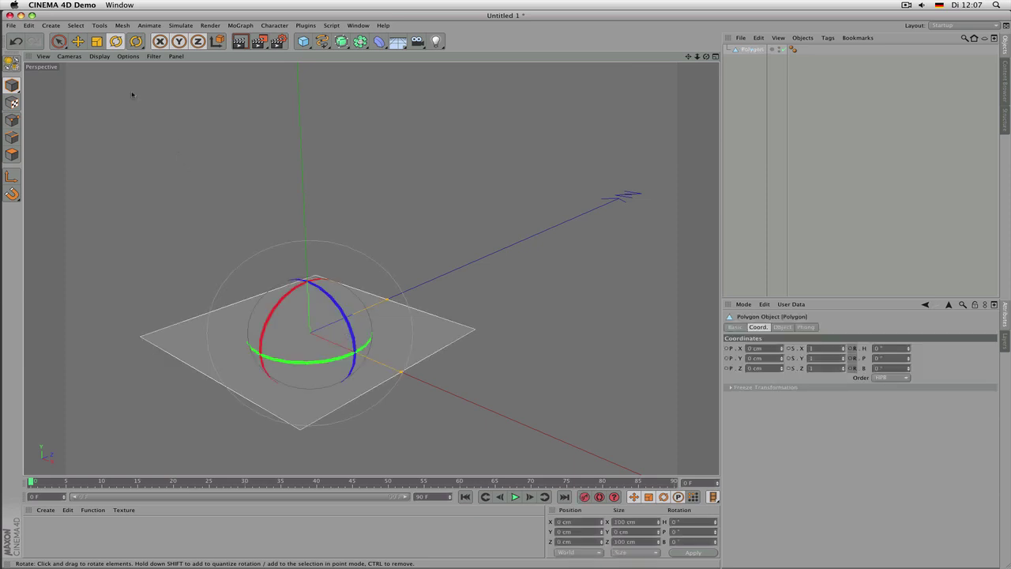
left_click(100, 56)
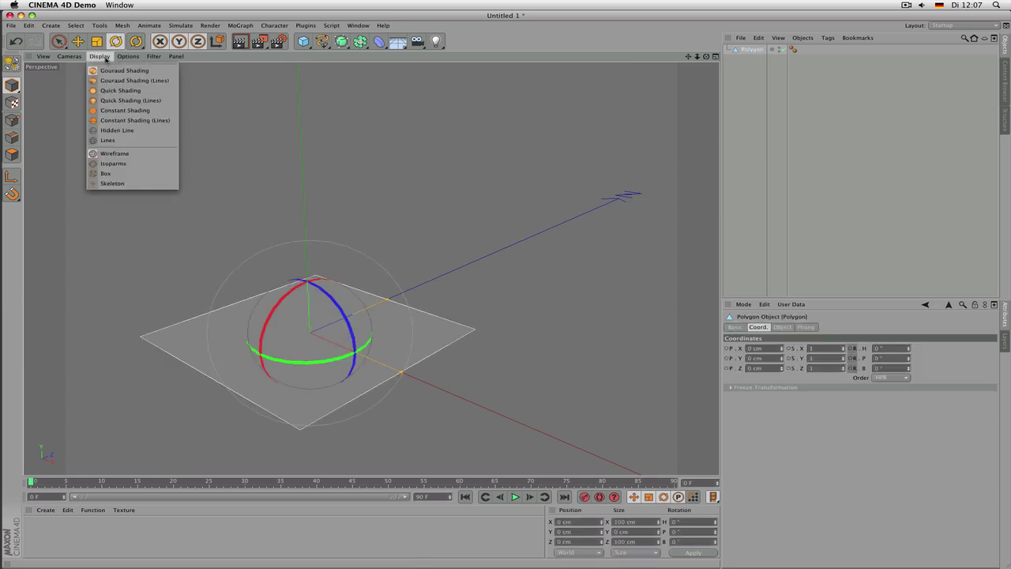
left_click(148, 79)
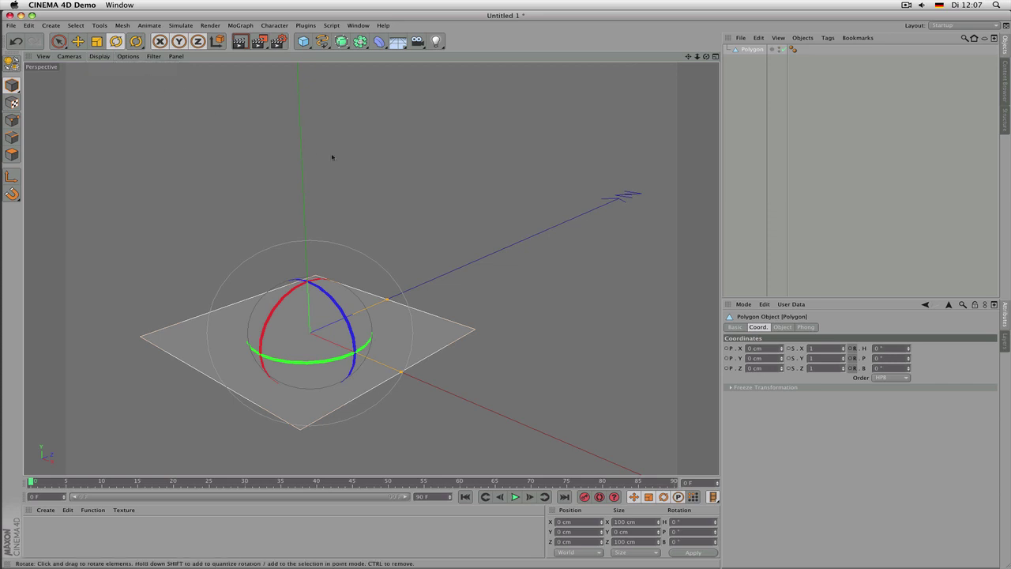
left_click(380, 182)
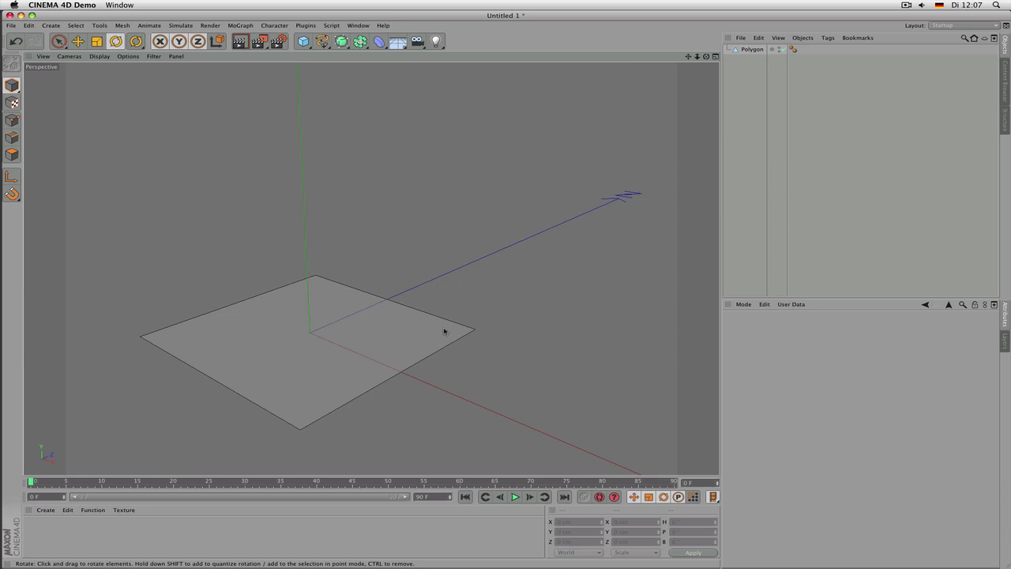
left_click(405, 337)
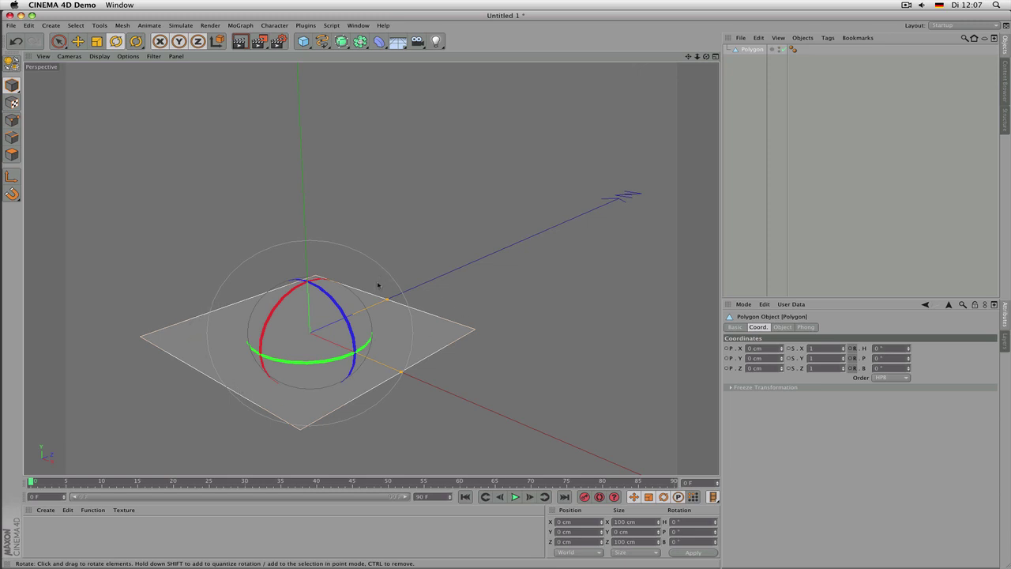
- Move the polygon upwards along the Y axis and set its world Y position to exactly 25 cm
scroll(409, 287, "up", 2)
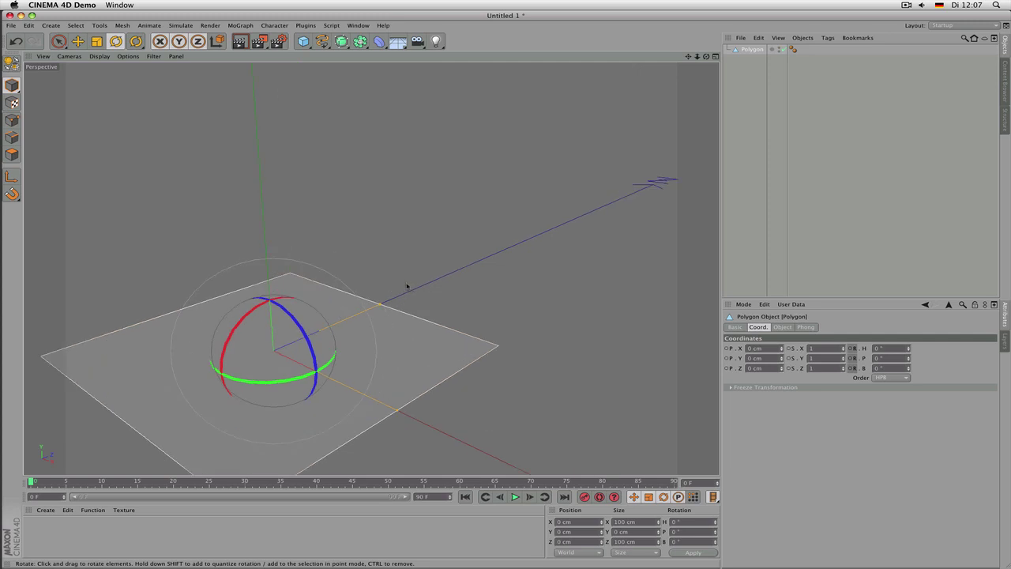
scroll(405, 288, "down", 1)
key("e")
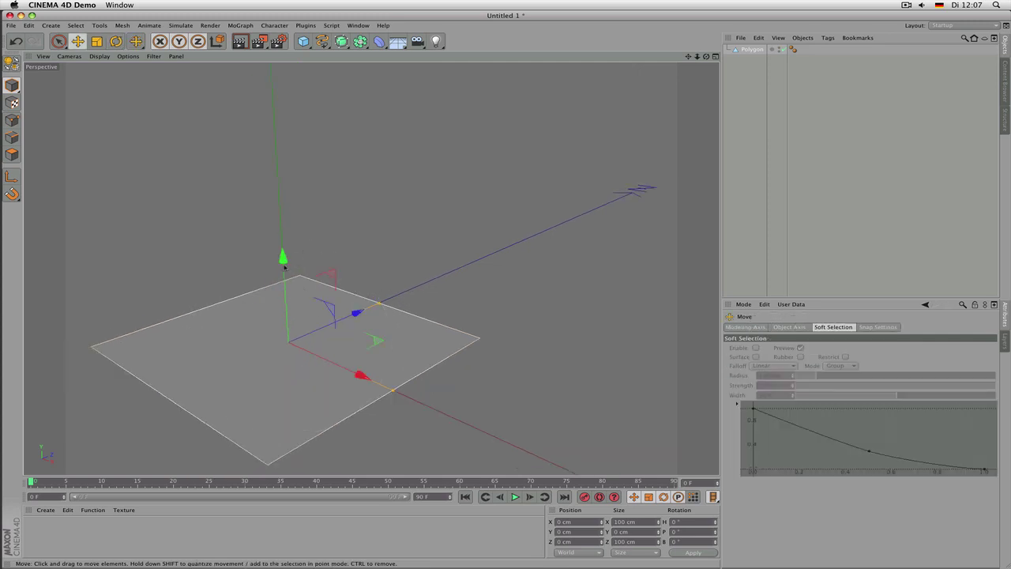
left_click_drag(284, 266, 278, 206)
left_click_drag(338, 222, 364, 215, "alt")
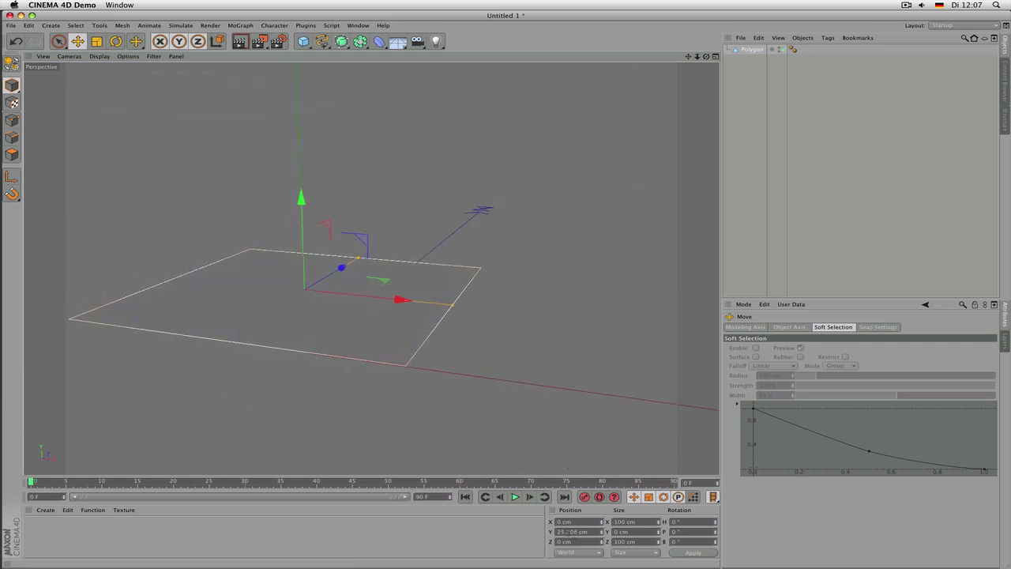
double_click(570, 532)
left_click(570, 532)
double_click(571, 532)
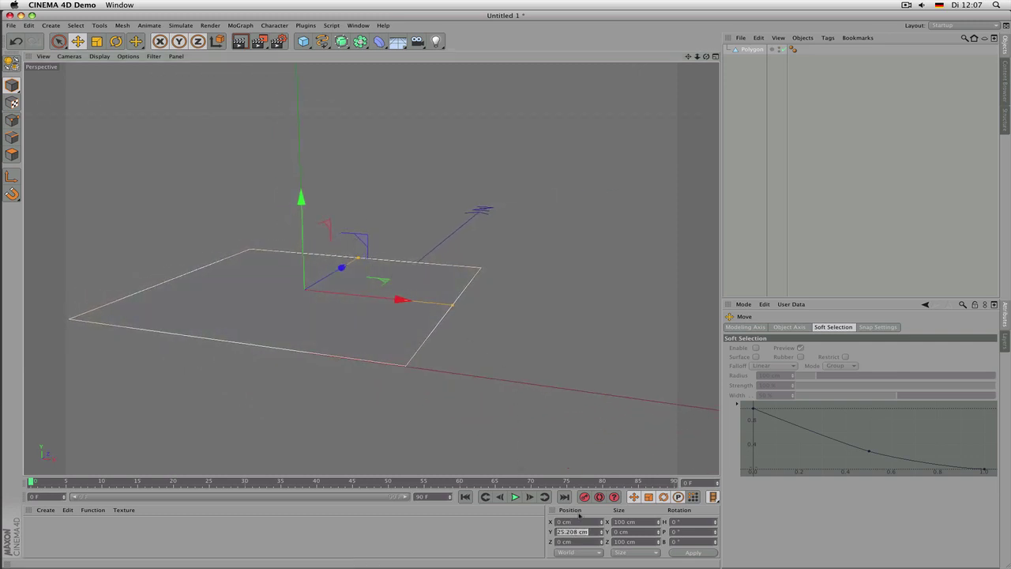
type("25")
key("Return")
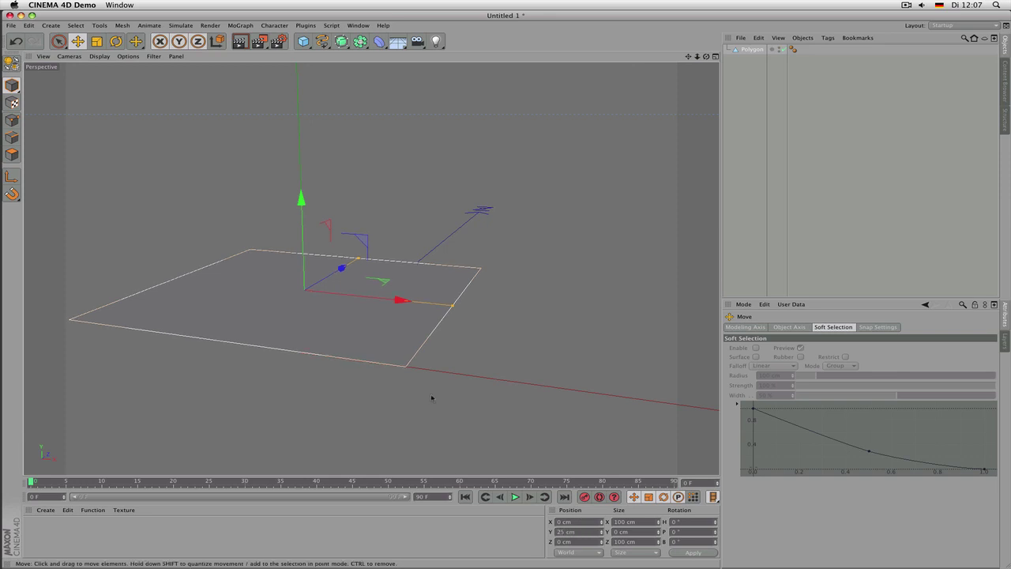
left_click_drag(431, 397, 435, 400, "alt")
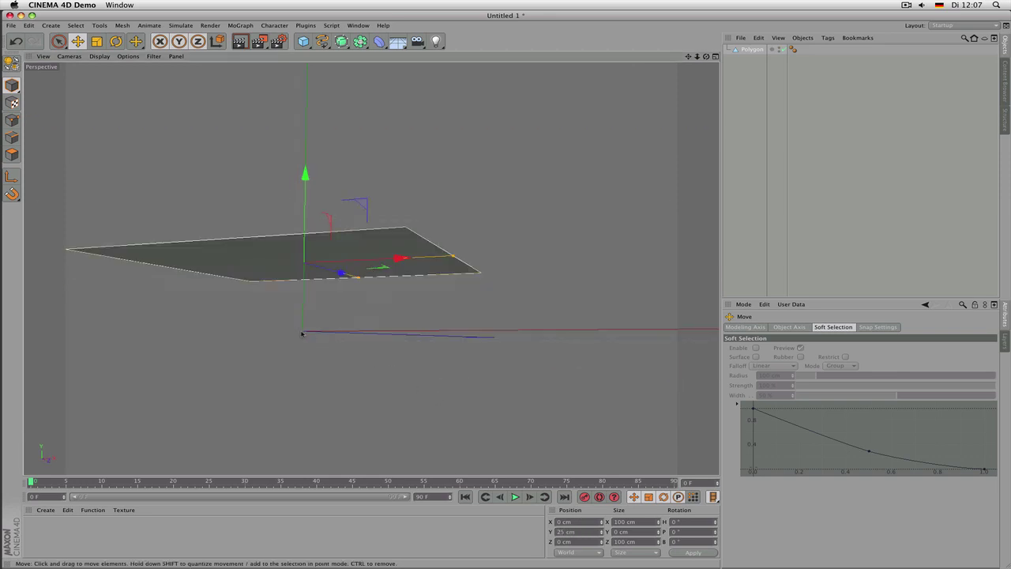
- Examine the raised polygon around the world origin together with its position, scale and rotation coordinates
left_click_drag(303, 265, 209, 243, "alt")
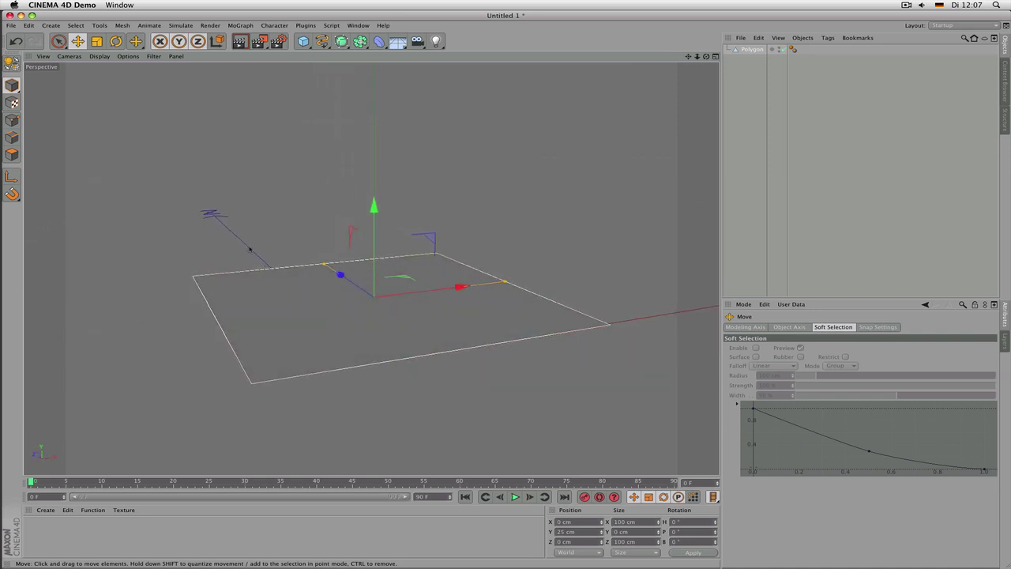
left_click_drag(280, 230, 423, 215, "alt")
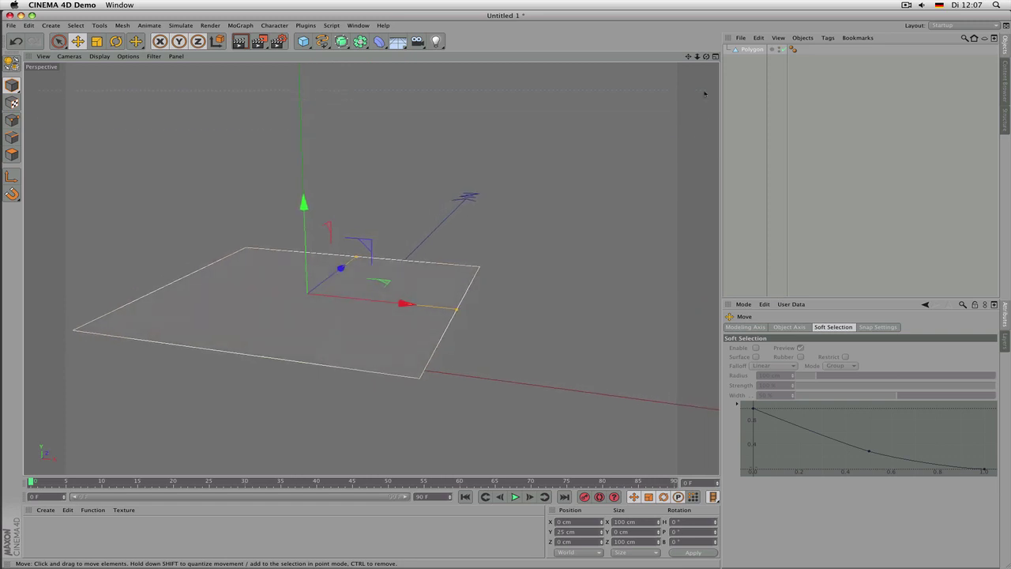
left_click(758, 50)
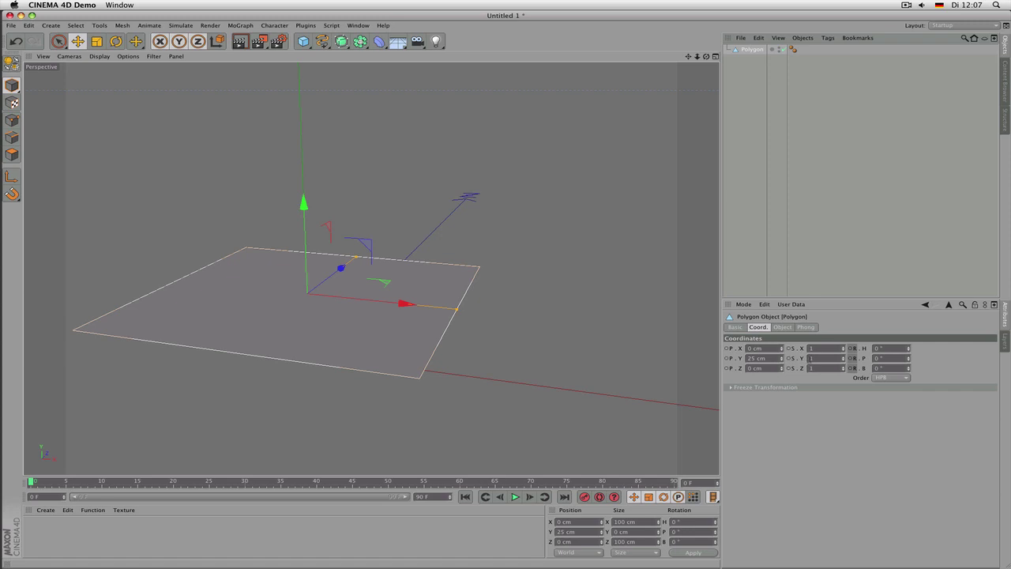
left_click_drag(842, 359, 842, 356)
type("1")
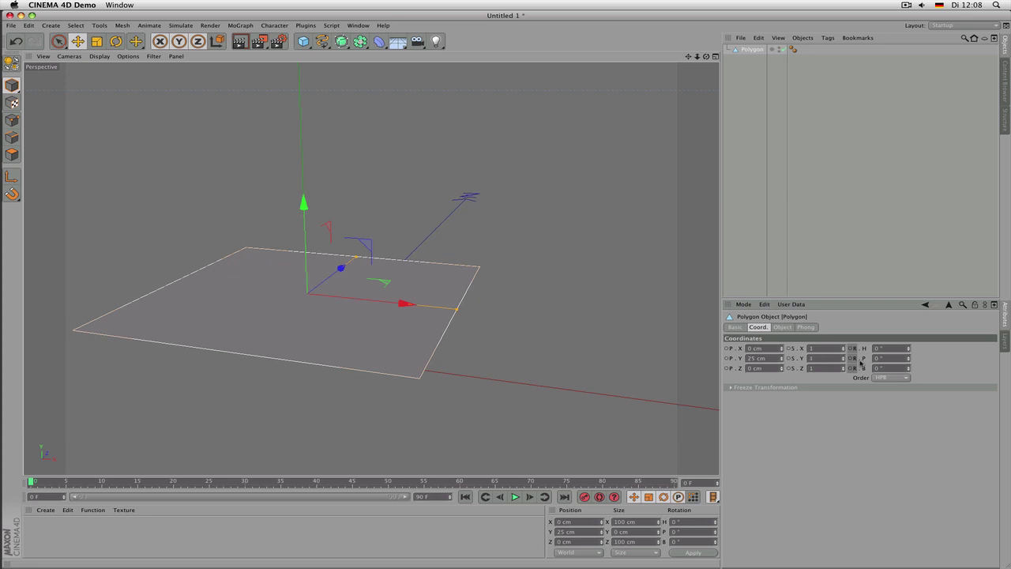
left_click_drag(539, 271, 442, 244, "alt")
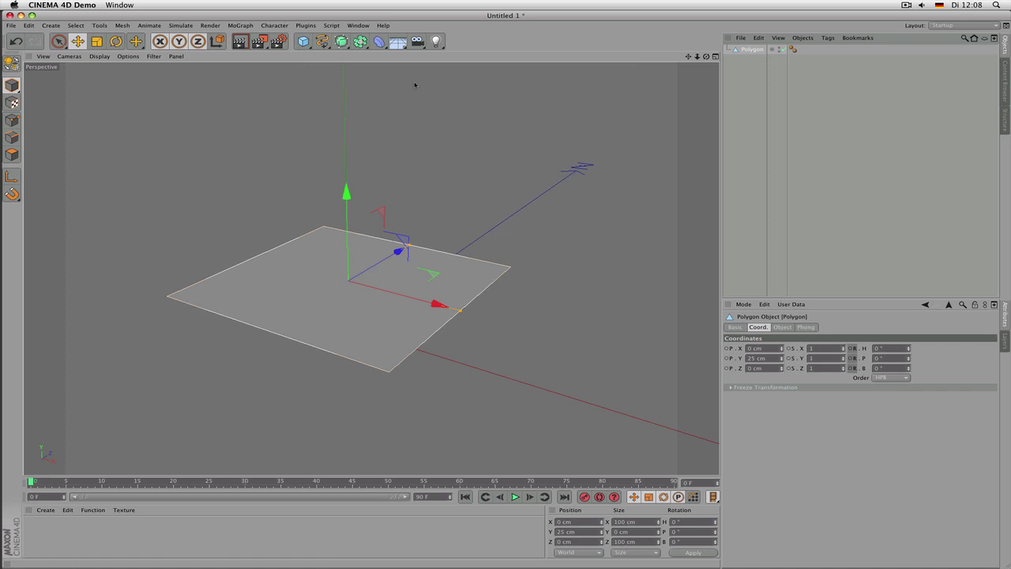
- Set the polygon's width to 150 cm in its object properties
left_click(777, 330)
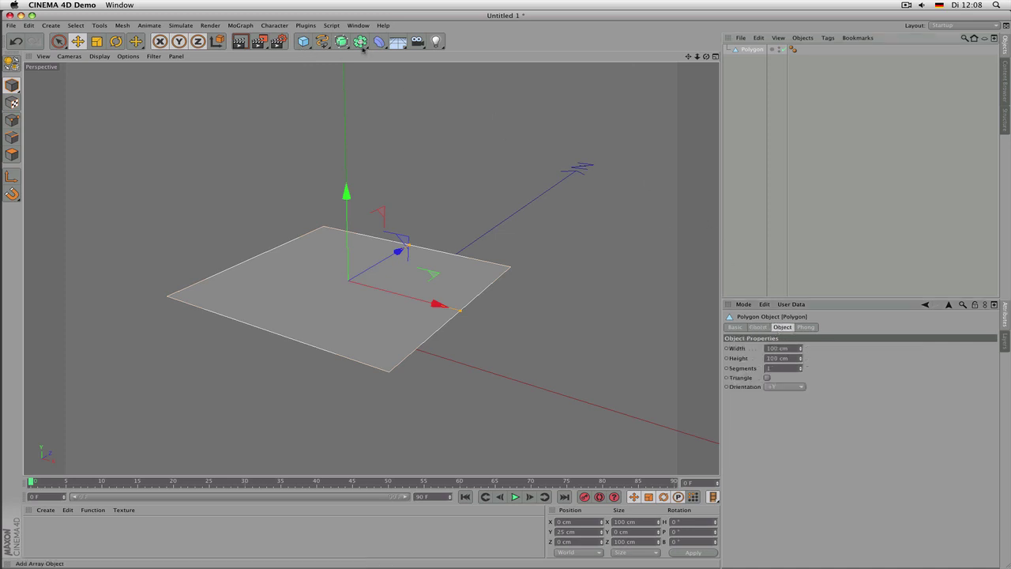
left_click(304, 41)
left_click_drag(800, 348, 843, 349)
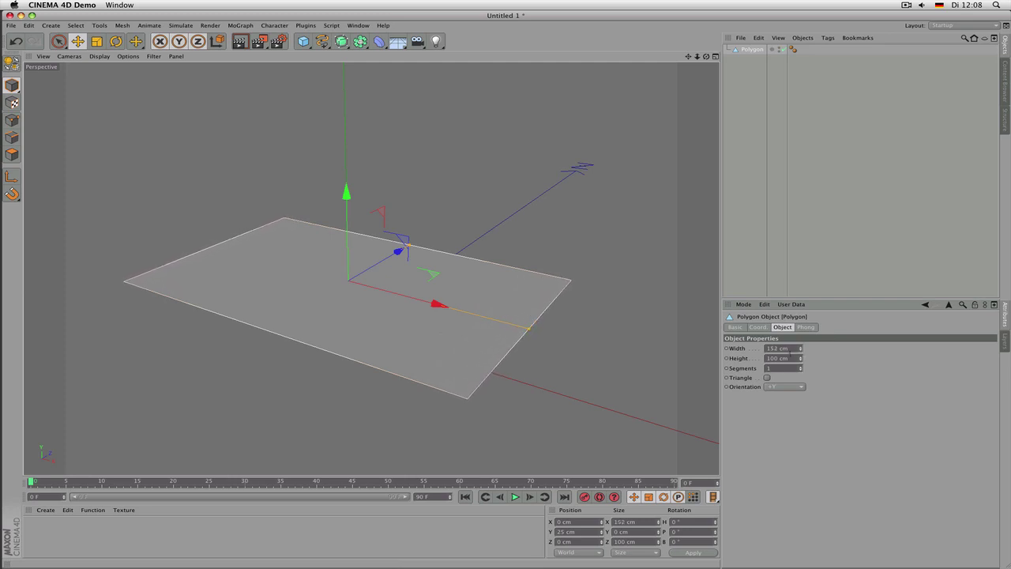
double_click(781, 349)
type("150")
key("Return")
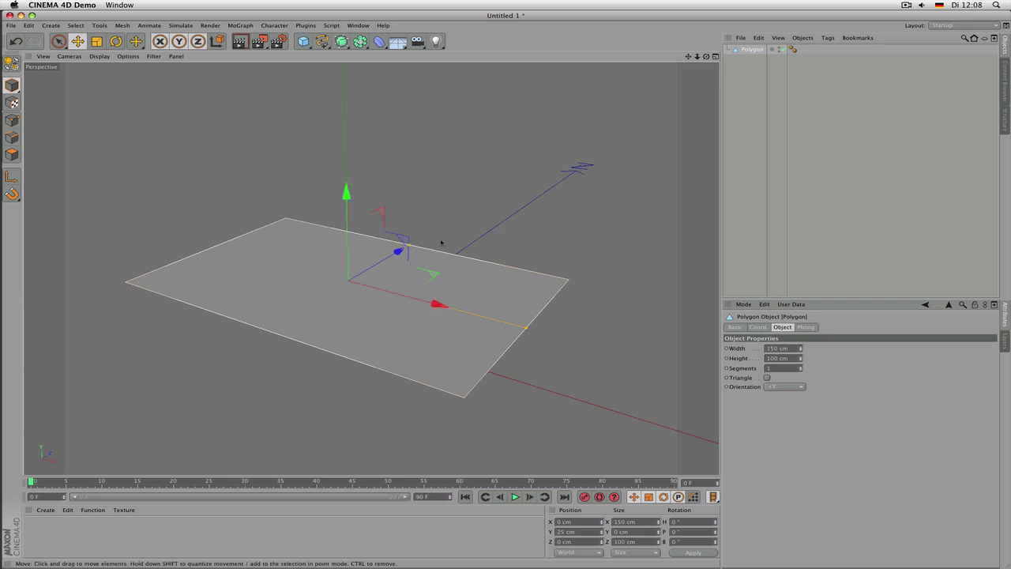
- Try converting the parametric polygon into an editable polygonal object, and undo the conversion
left_click_drag(706, 57, 819, 38)
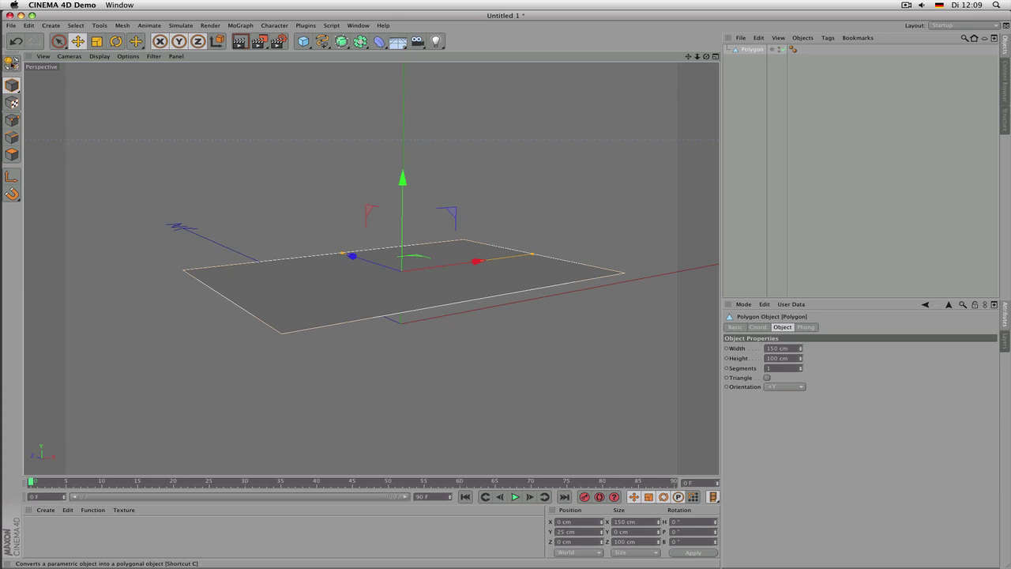
left_click(14, 65)
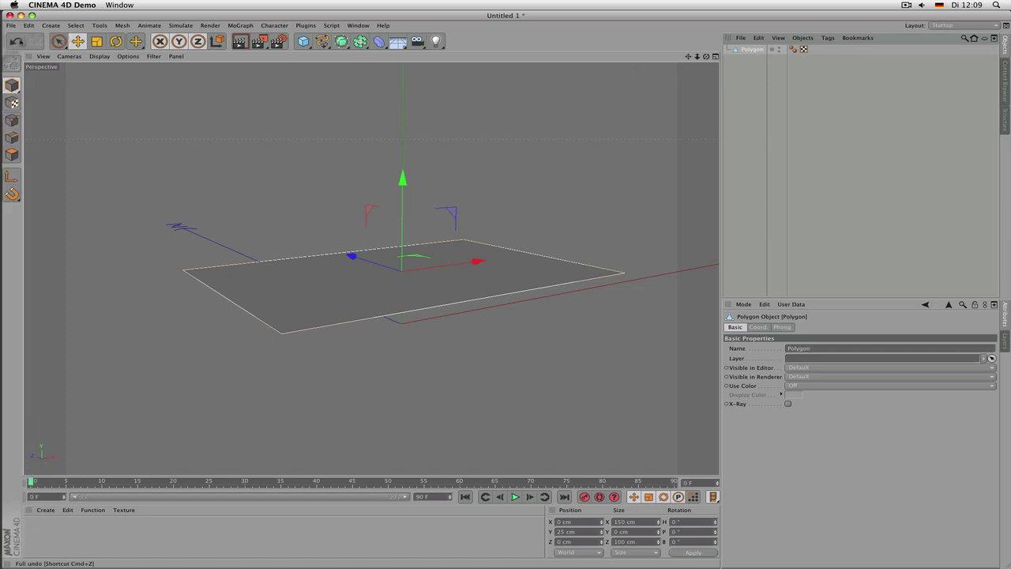
left_click(17, 40)
left_click(16, 41)
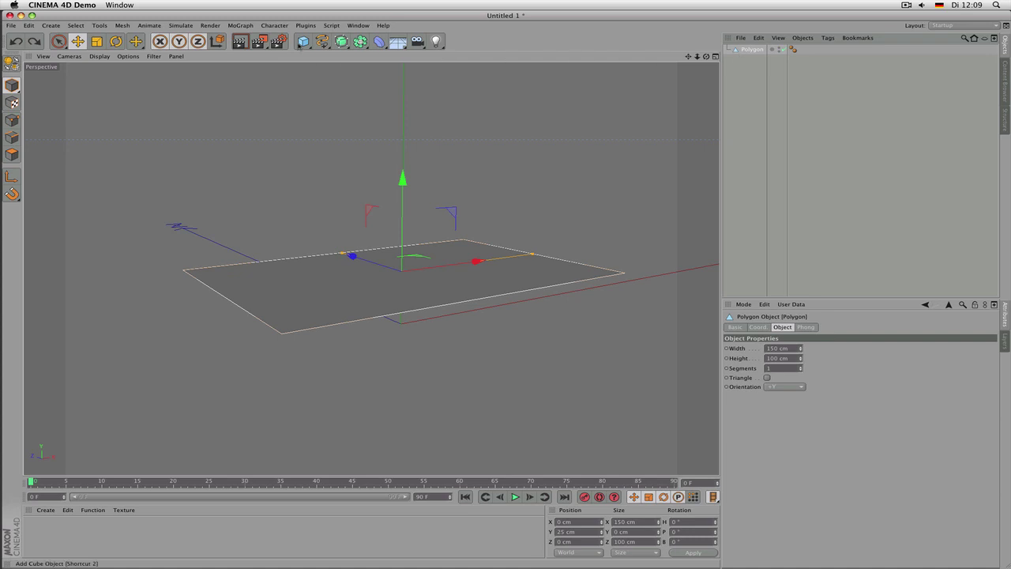
- Add a Capsule object as an example of a parametric primitive and delete it again
left_click_drag(303, 41, 404, 87)
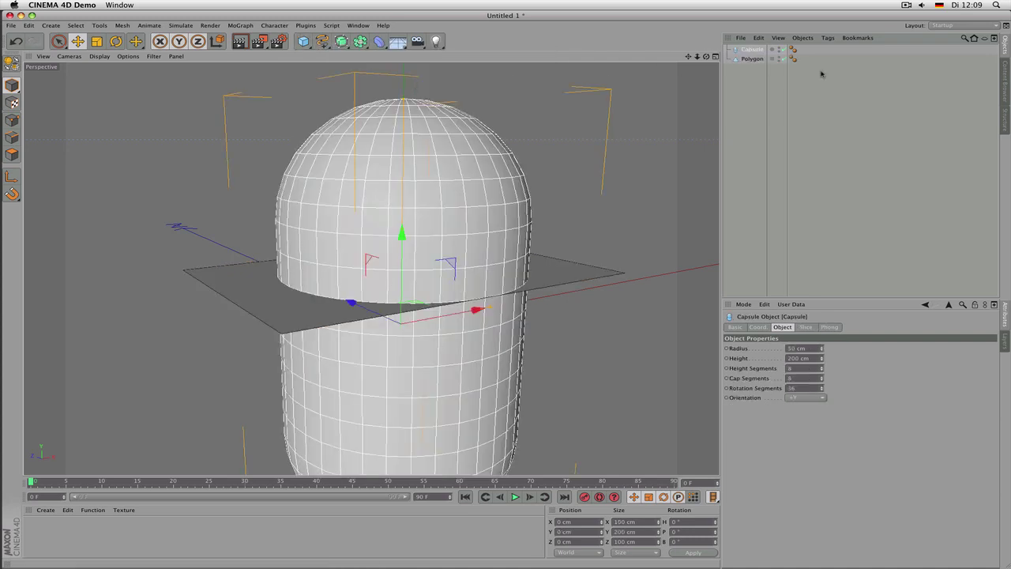
key("Delete")
- Convert the polygon into an editable polygonal object and inspect its UVW tag before reselecting the polygon
left_click(742, 51)
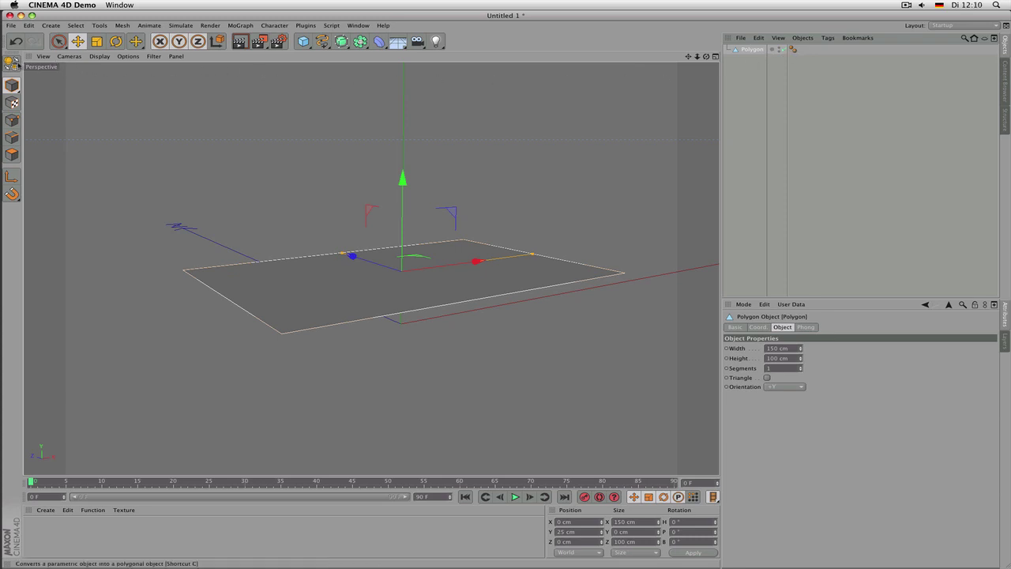
left_click(12, 62)
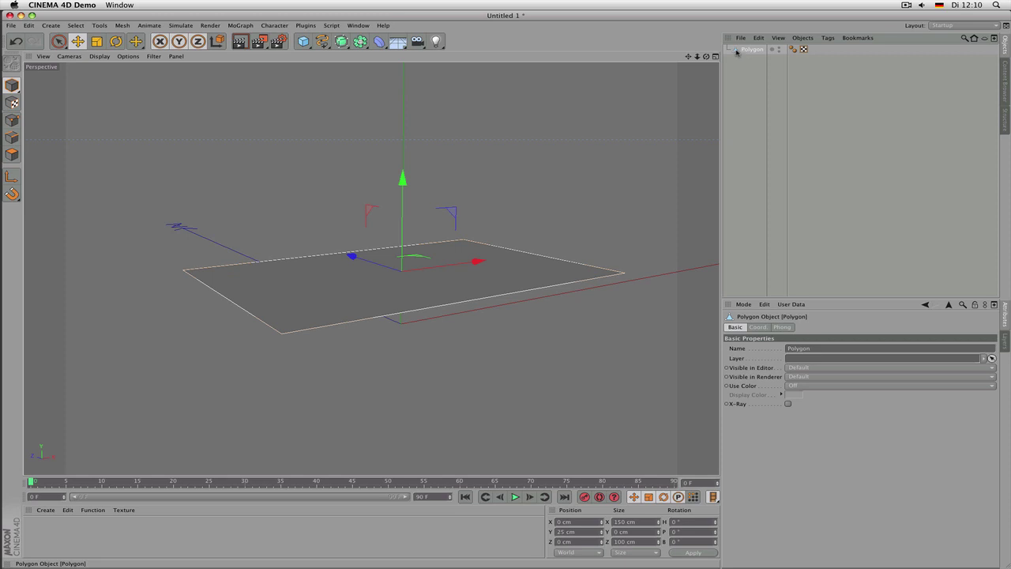
left_click(804, 49)
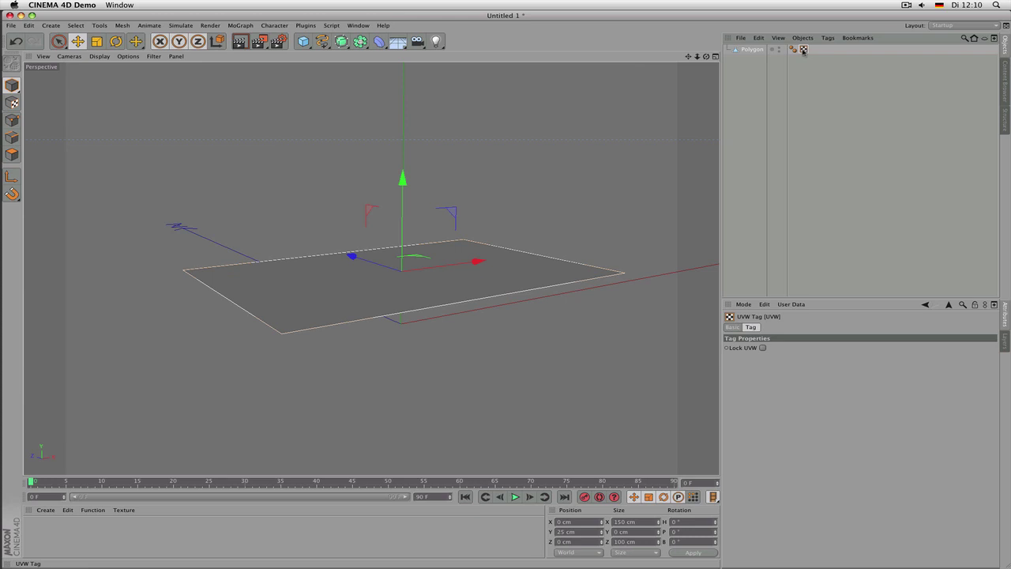
left_click(756, 51)
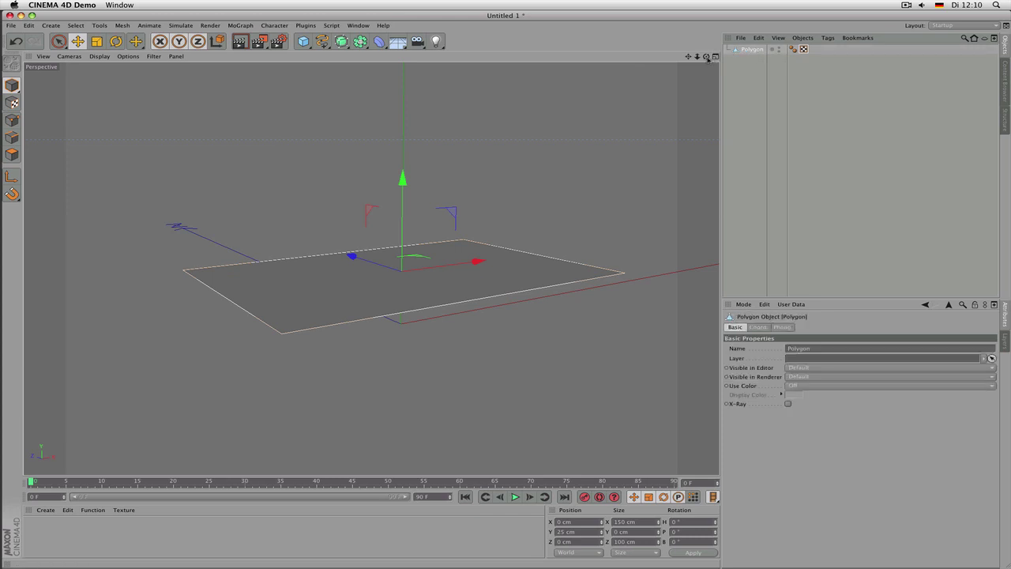
- Switch to point editing and select the polygon's corner point at -X and +Z with Live Selection
left_click_drag(706, 57, 706, 83)
left_click_drag(370, 268, 370, 269, "alt")
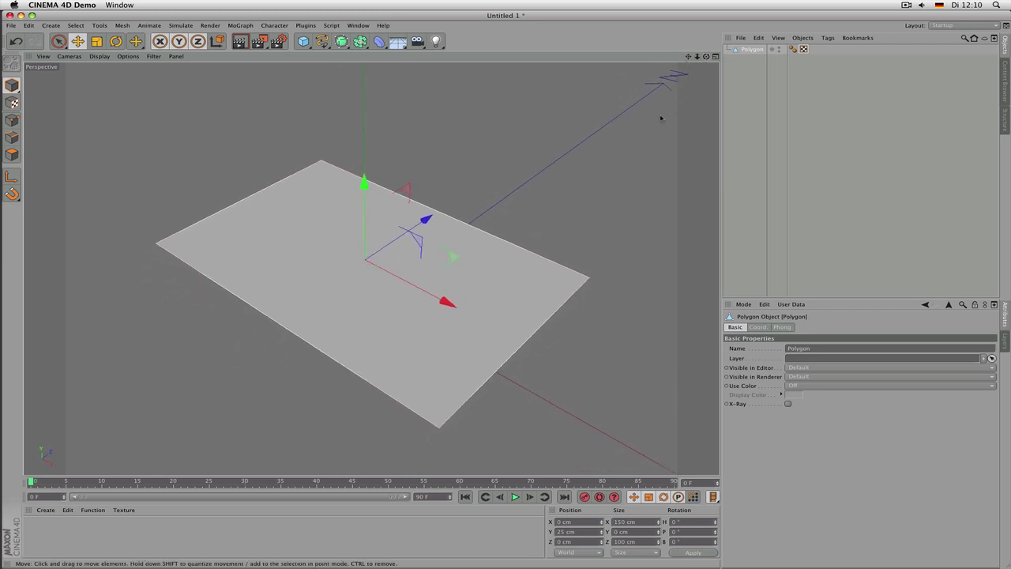
left_click_drag(705, 57, 585, 68)
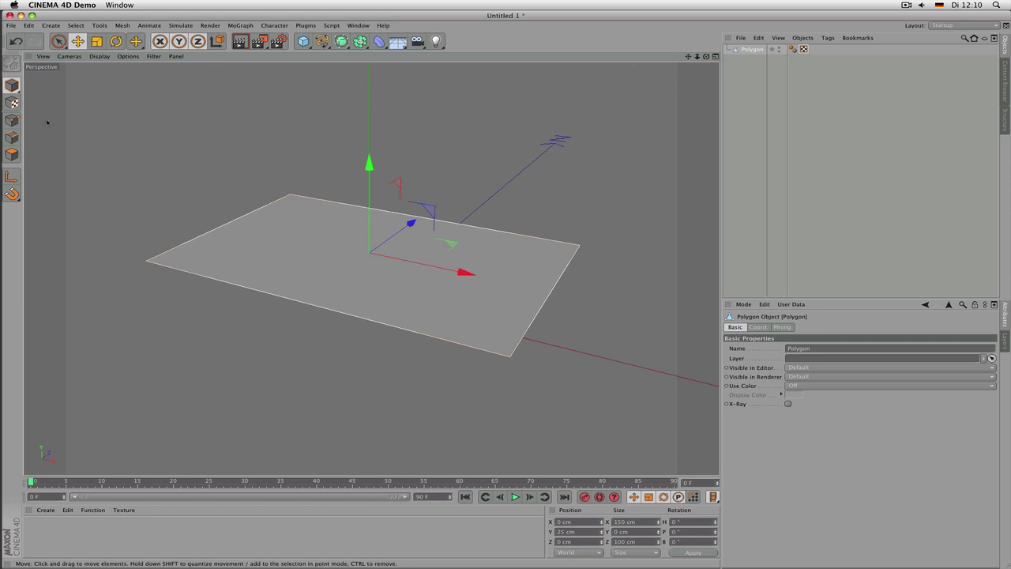
left_click(12, 120)
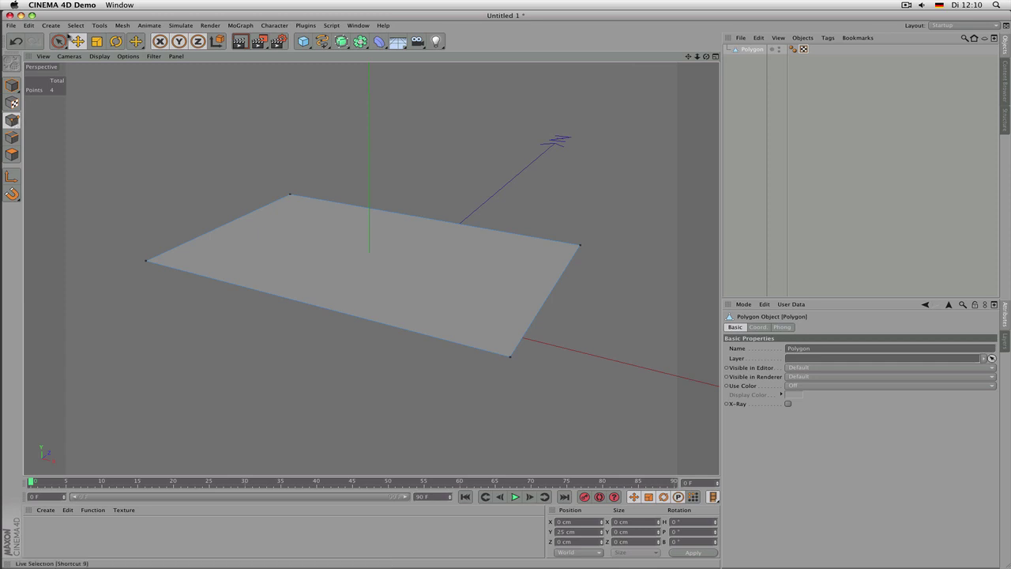
left_click(60, 41)
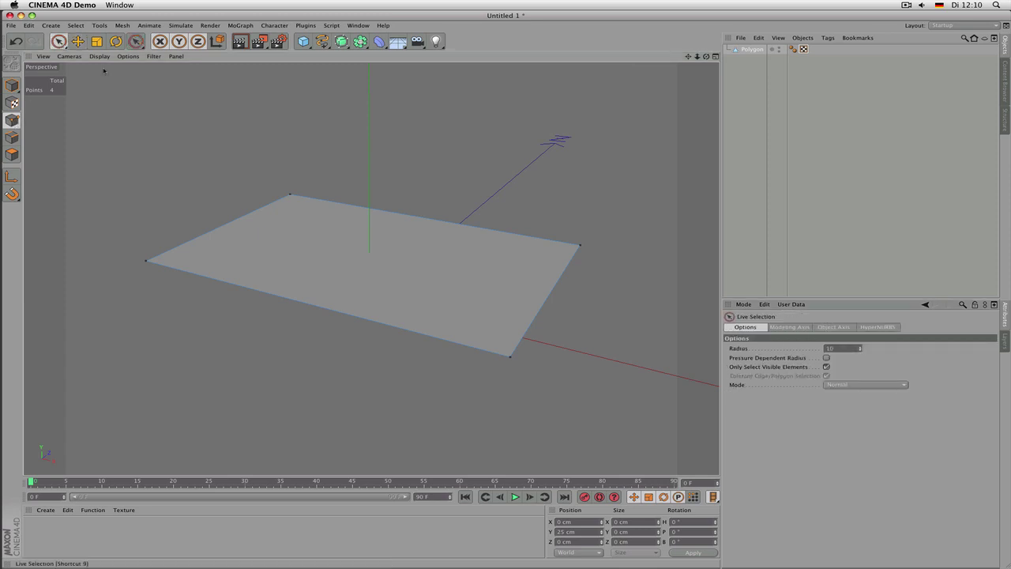
left_click(290, 195)
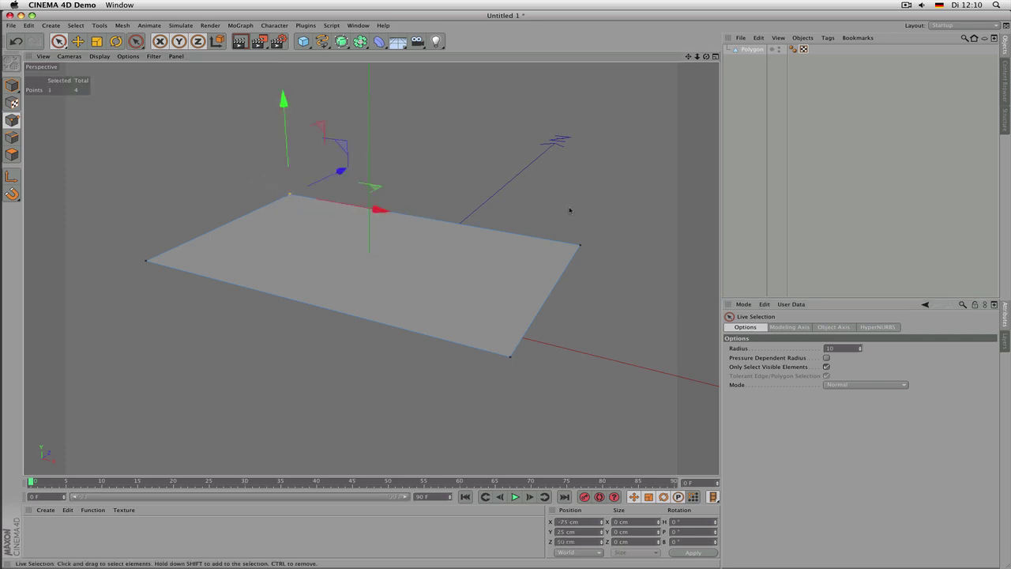
- Select the polygon's corner points one after another to compare their individual world positions
left_click(581, 244)
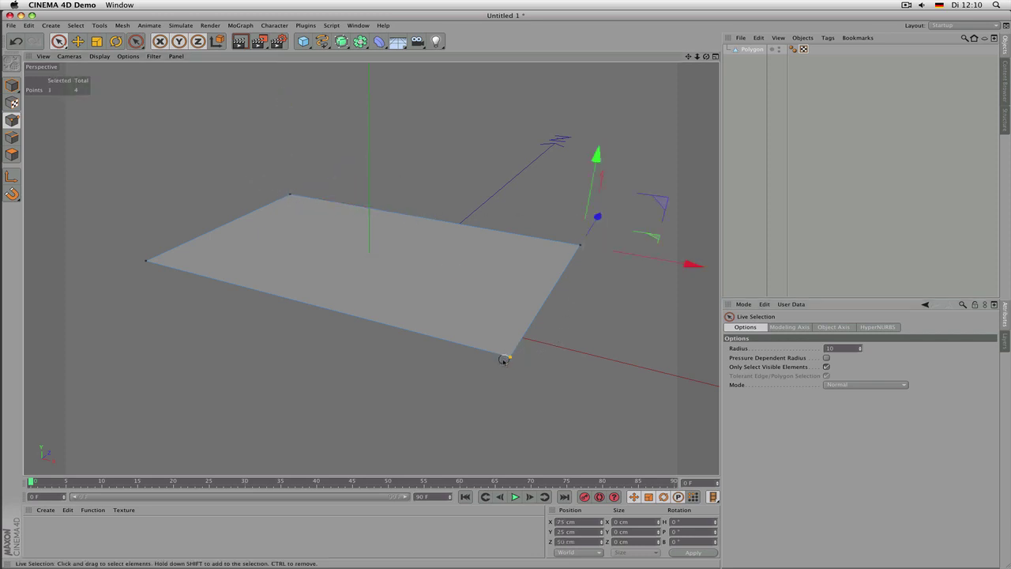
left_click(147, 260)
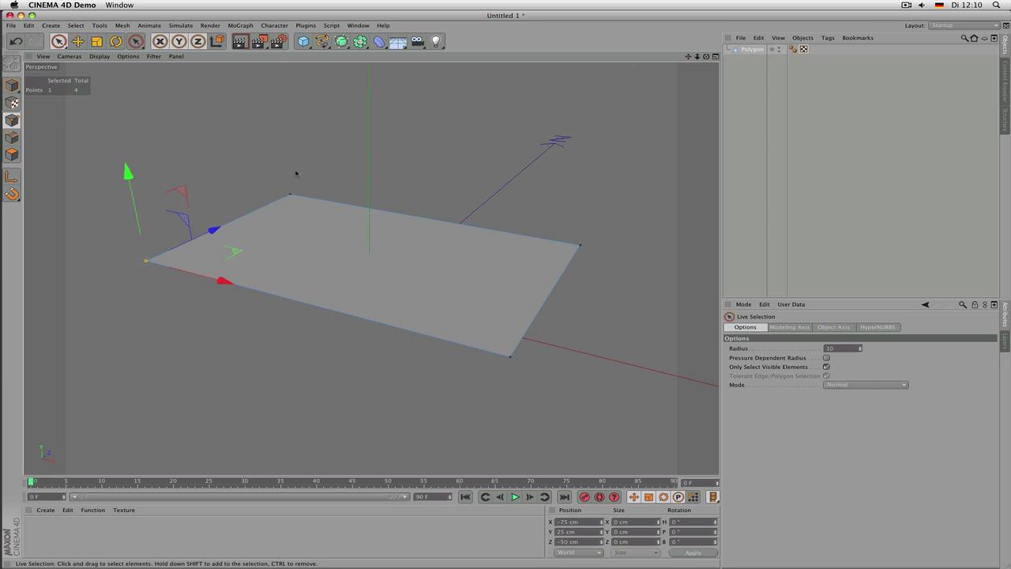
left_click(290, 196)
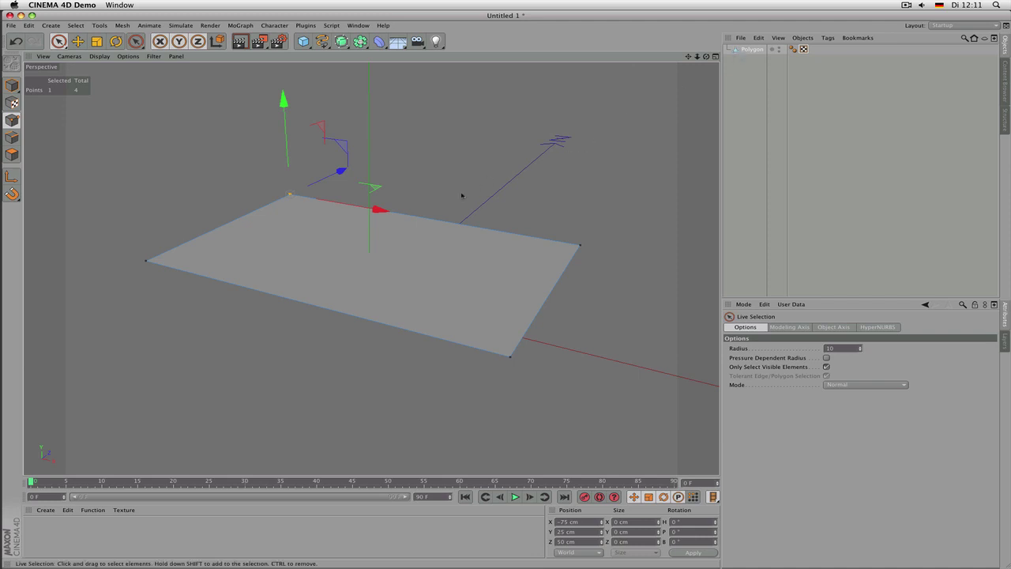
left_click_drag(438, 202, 580, 245)
left_click(289, 195)
left_click(142, 269)
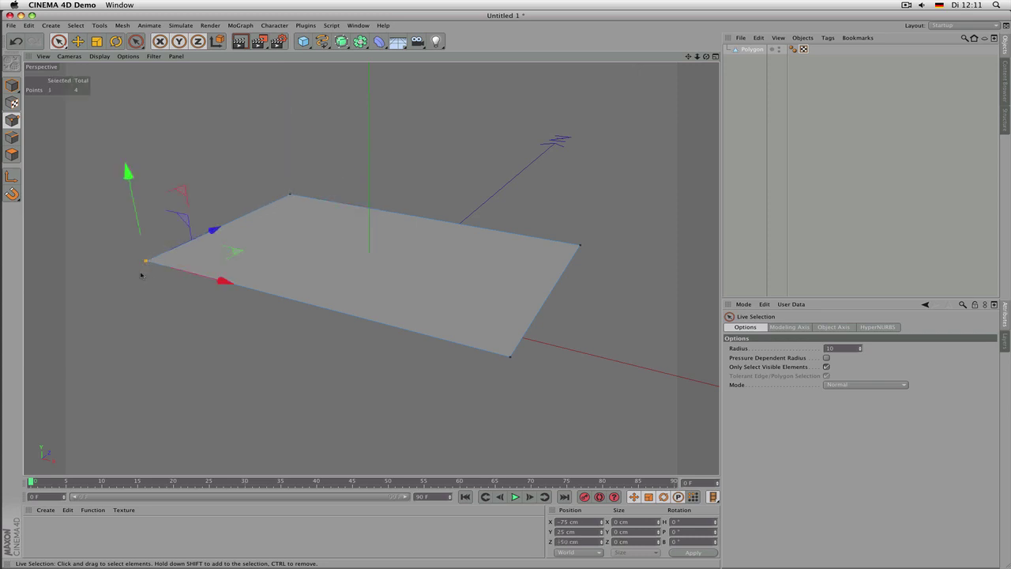
left_click(289, 195)
left_click(564, 229)
left_click(581, 246)
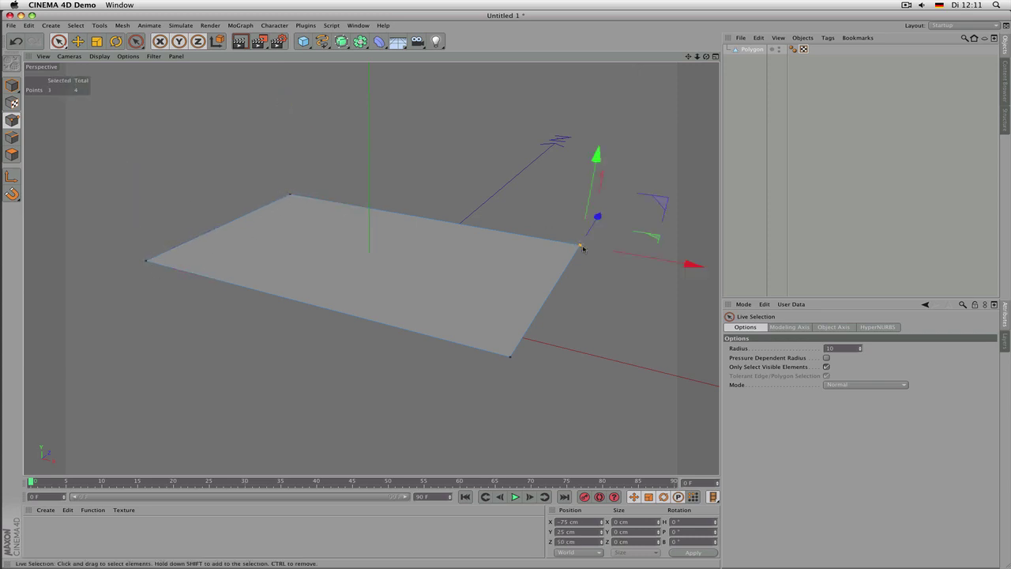
left_click(582, 247)
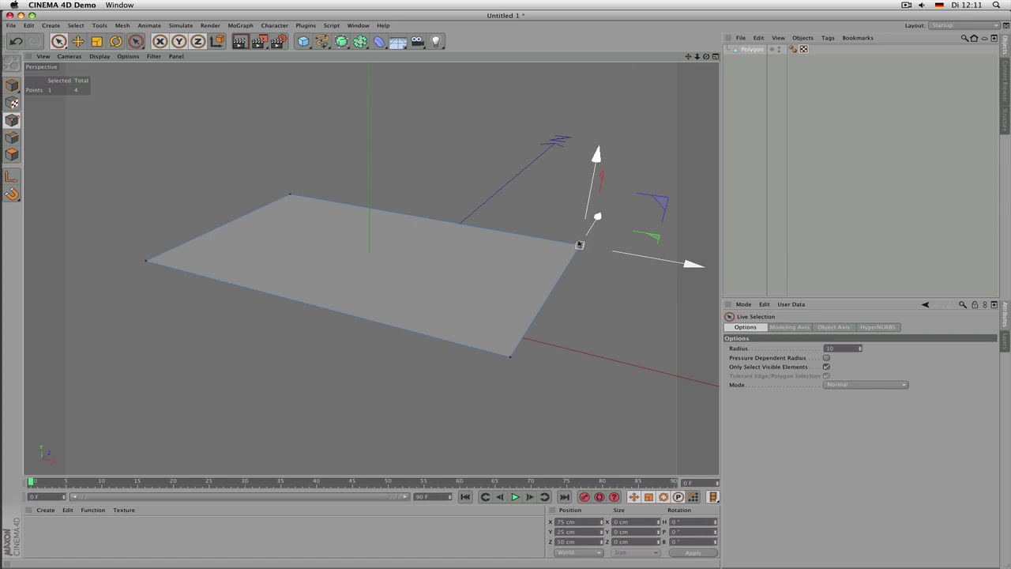
left_click(283, 198)
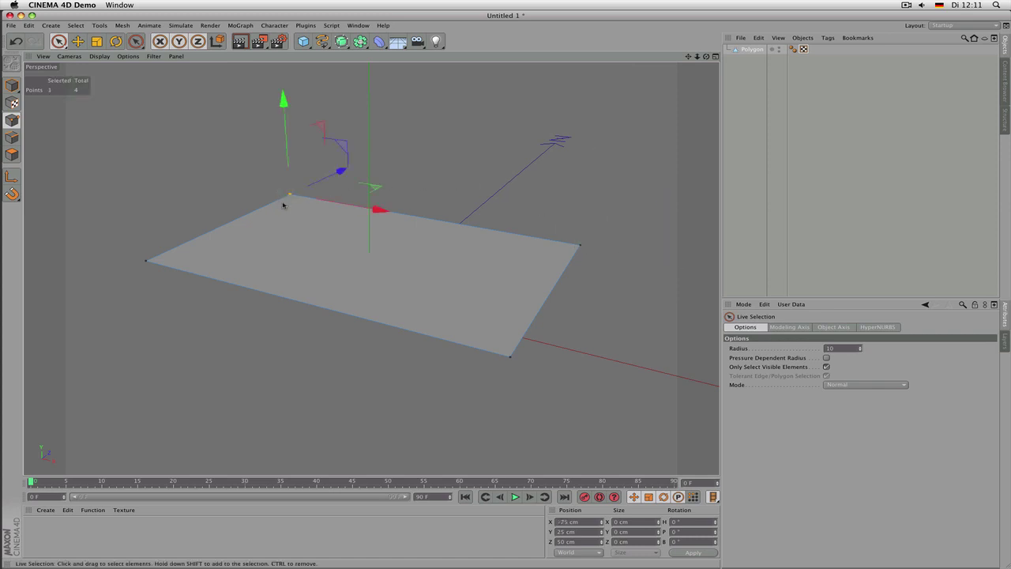
left_click(581, 244)
left_click(509, 358)
left_click(142, 252)
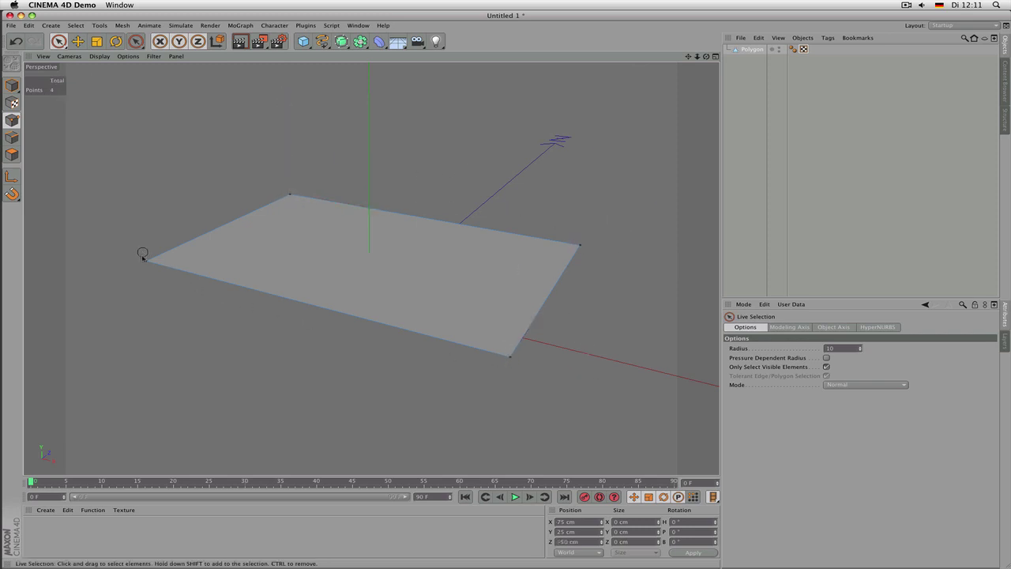
left_click(141, 264)
left_click(146, 261)
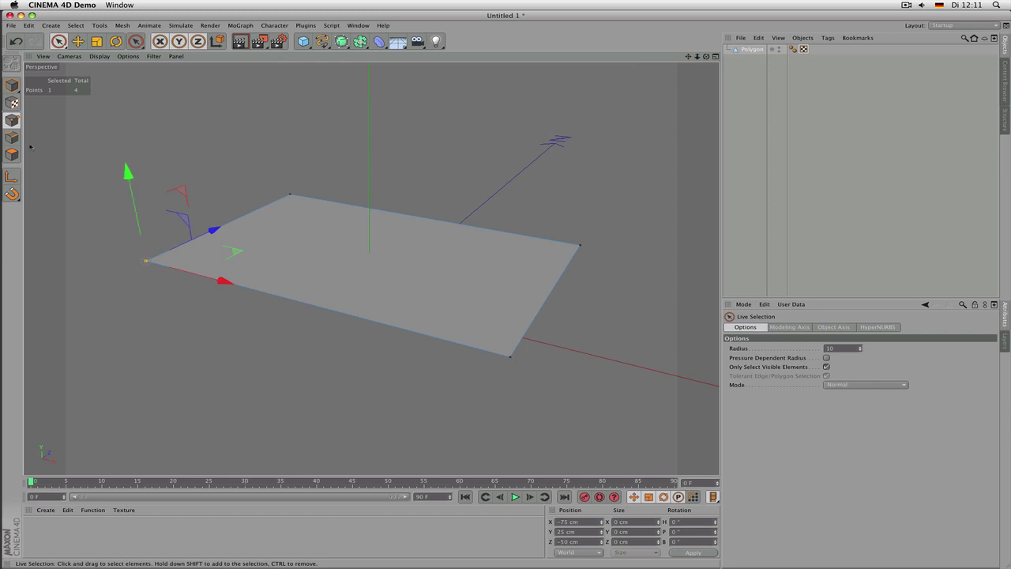
- Switch to edge editing and select individual polygon edges in turn to examine their positions and axes
left_click(10, 138)
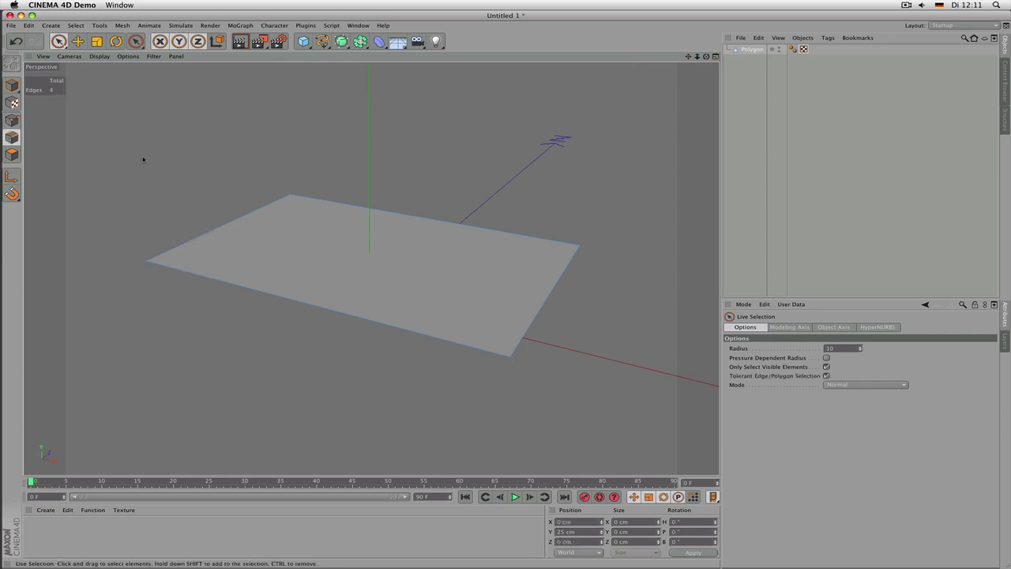
left_click(257, 222)
left_click(461, 222)
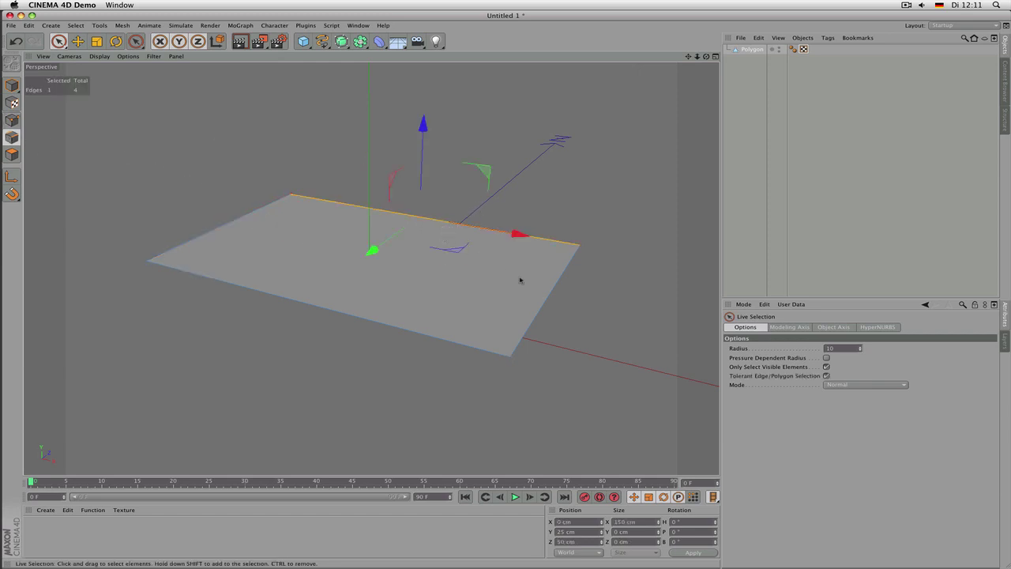
left_click(548, 295)
left_click(394, 331)
left_click(339, 334)
left_click(349, 317)
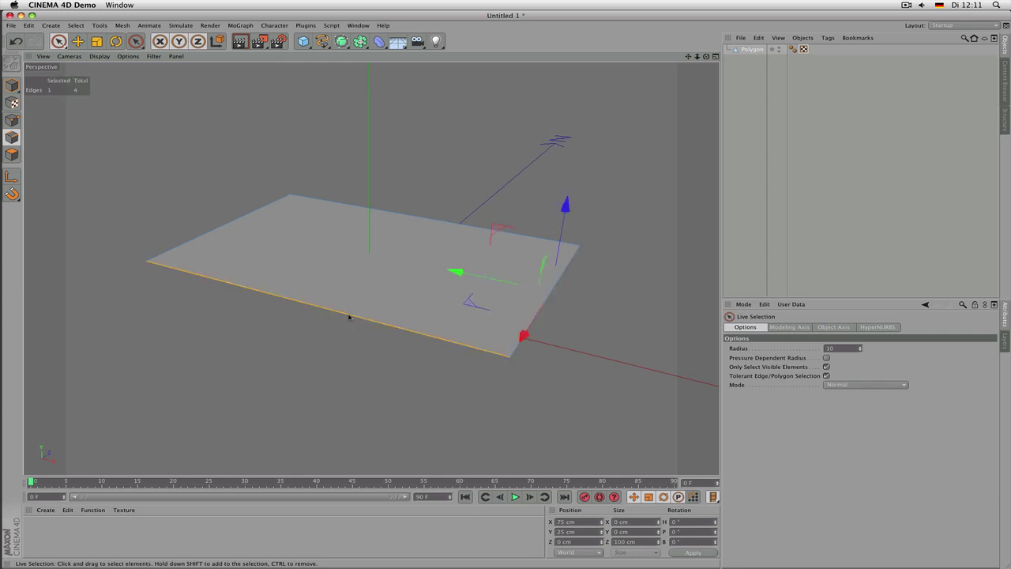
- Switch to polygon editing and select the object's single polygon face
left_click(12, 154)
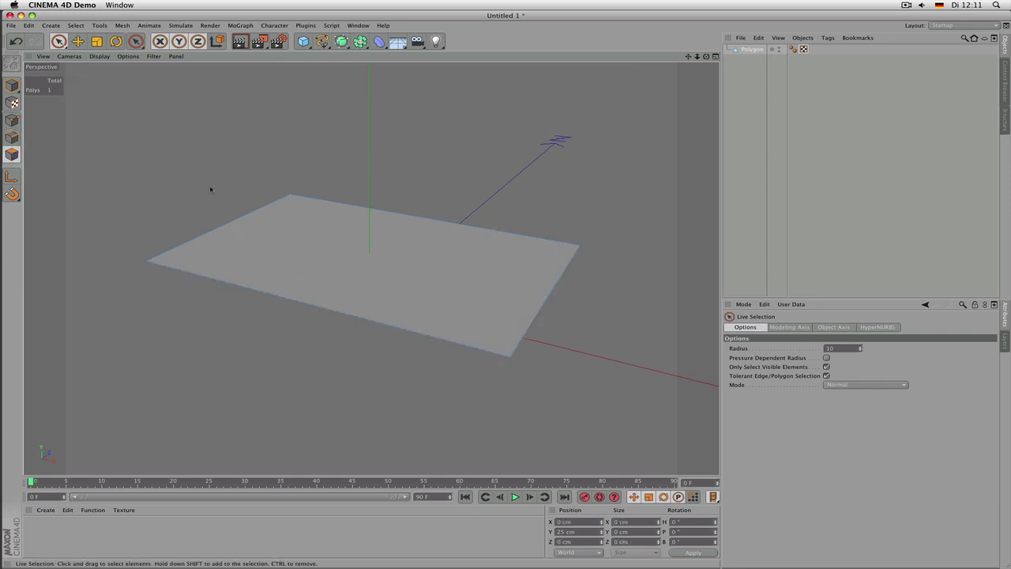
left_click(326, 239)
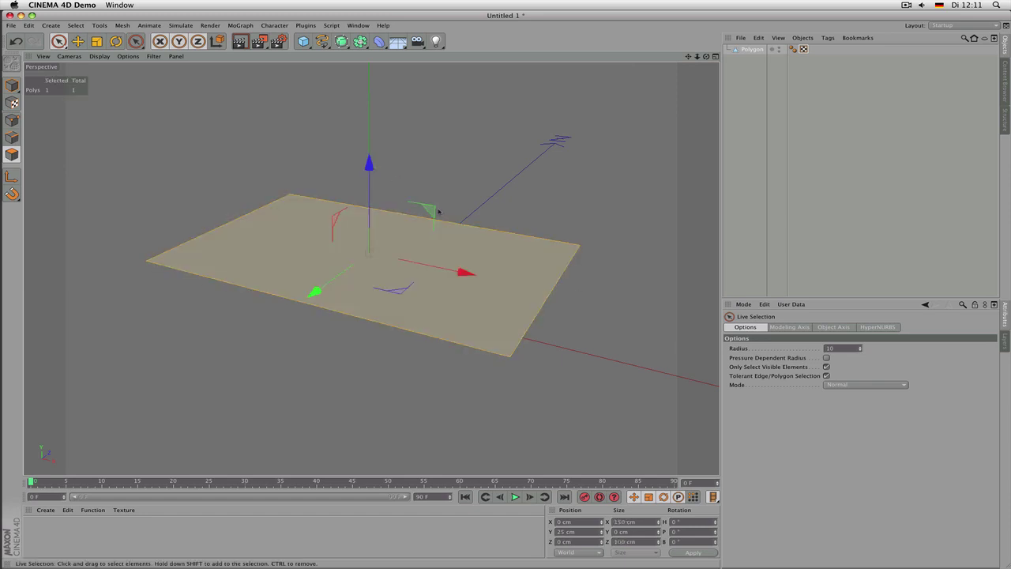
left_click(235, 226)
left_click(255, 201)
left_click(378, 251)
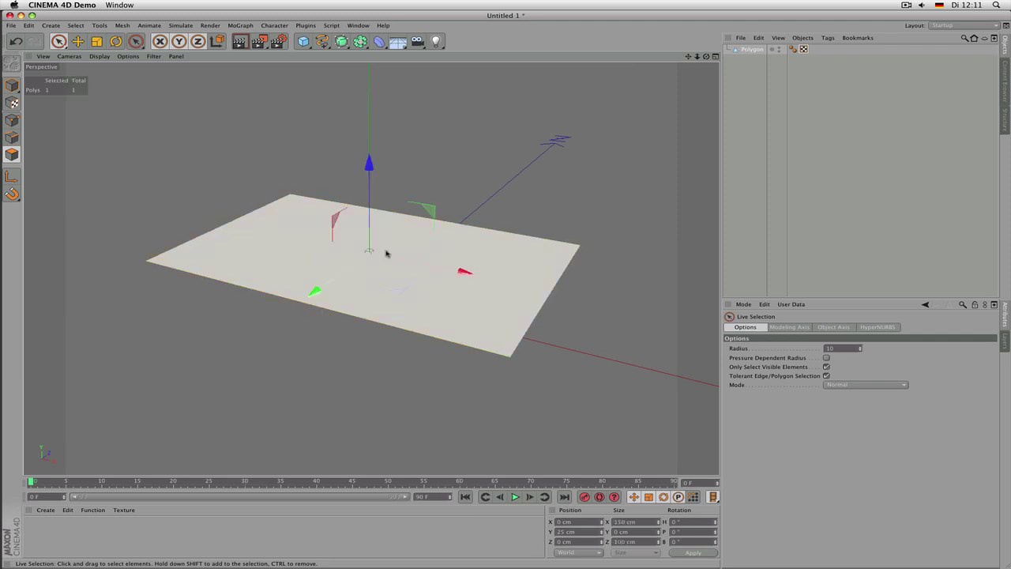
- Switch through point, edge and polygon editing to compare the axes of the selected corner point, edge and face
left_click(523, 210)
left_click(394, 275)
left_click(12, 120)
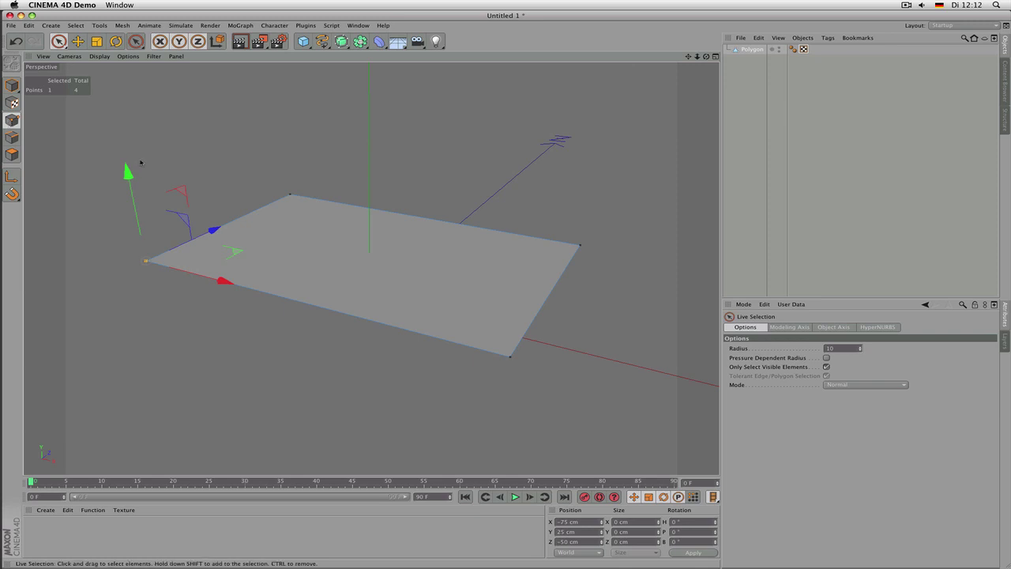
left_click(12, 137)
left_click(224, 224)
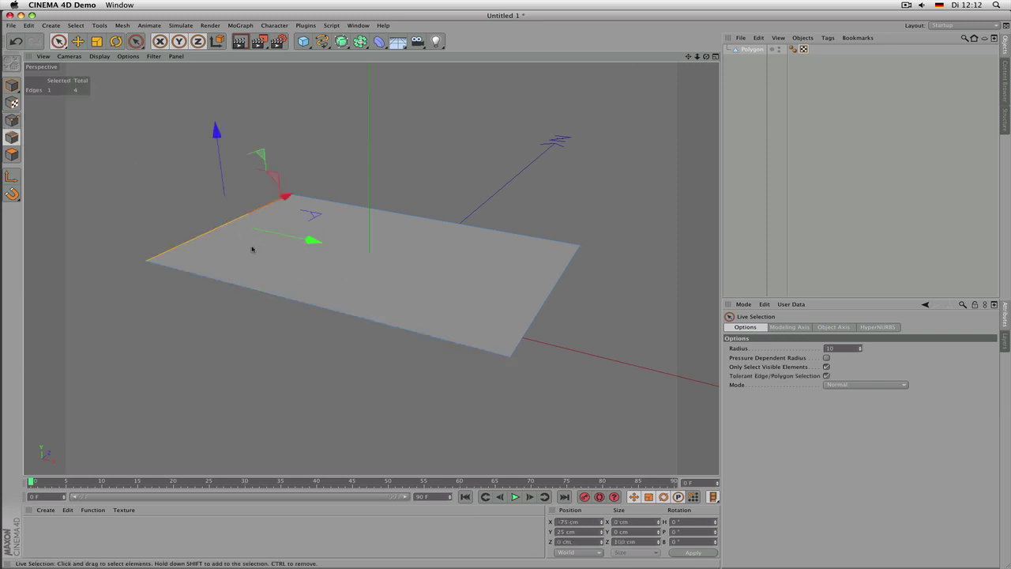
left_click(12, 155)
left_click(387, 246)
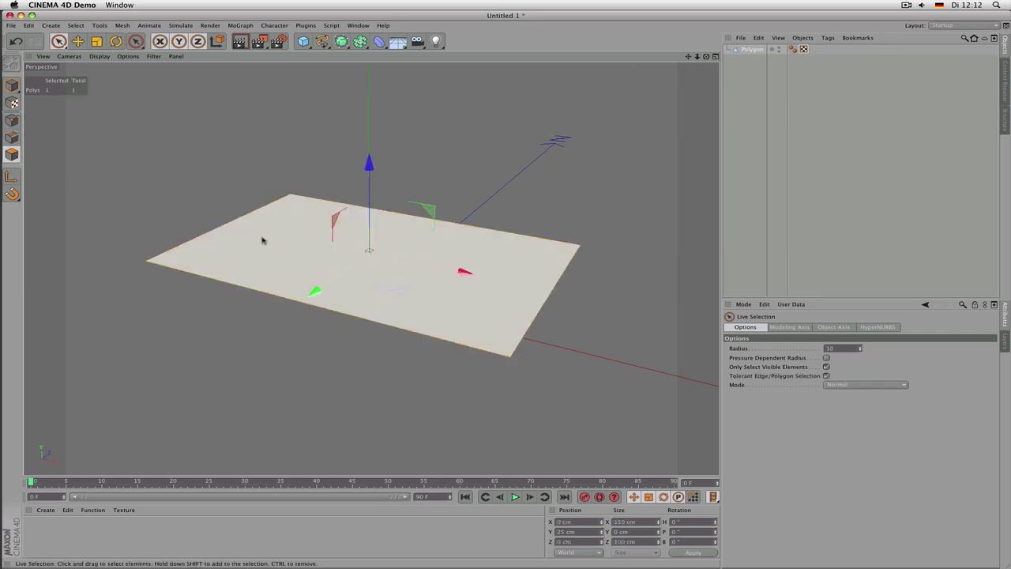
- Return to point editing and select the polygon's corner point at -X and +Z
left_click(12, 120)
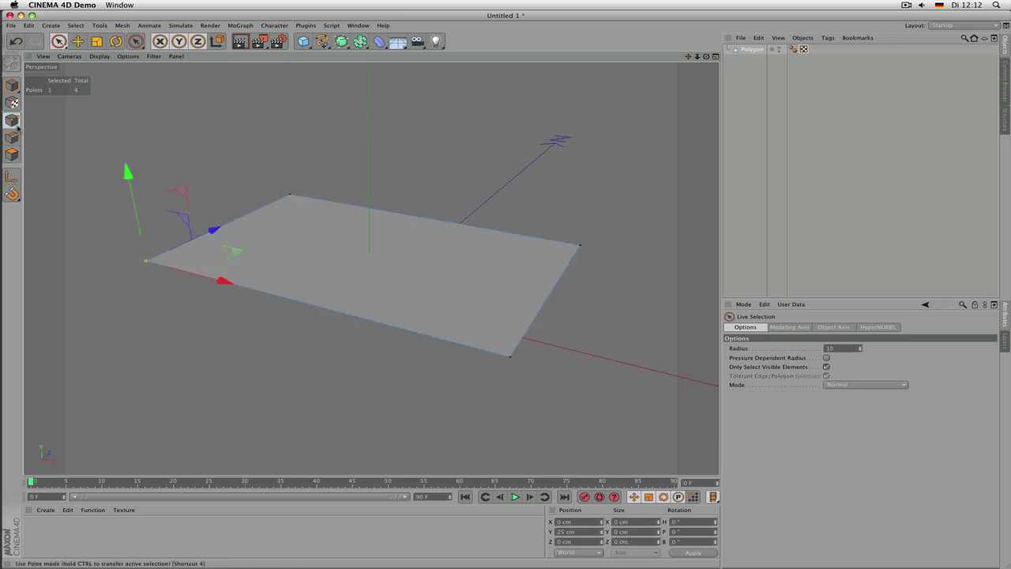
left_click(290, 194)
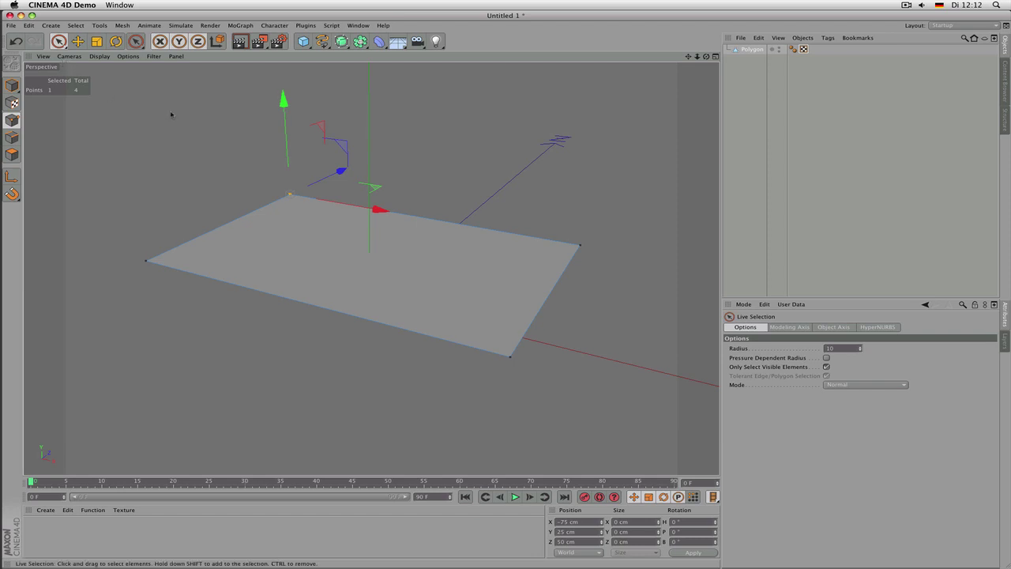
- Open the configuration settings of the Perspective viewport
key("shift+v")
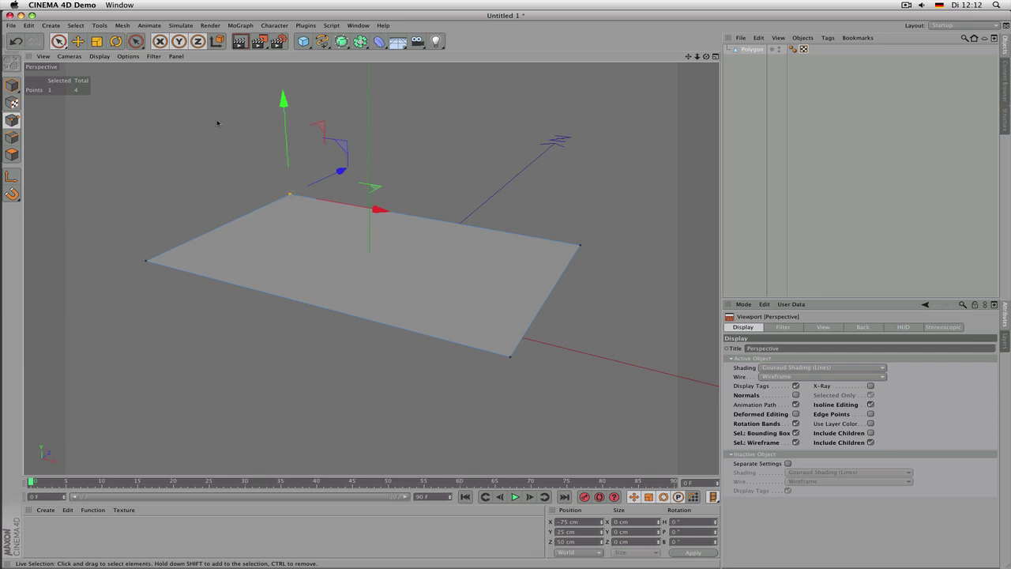
left_click(44, 56)
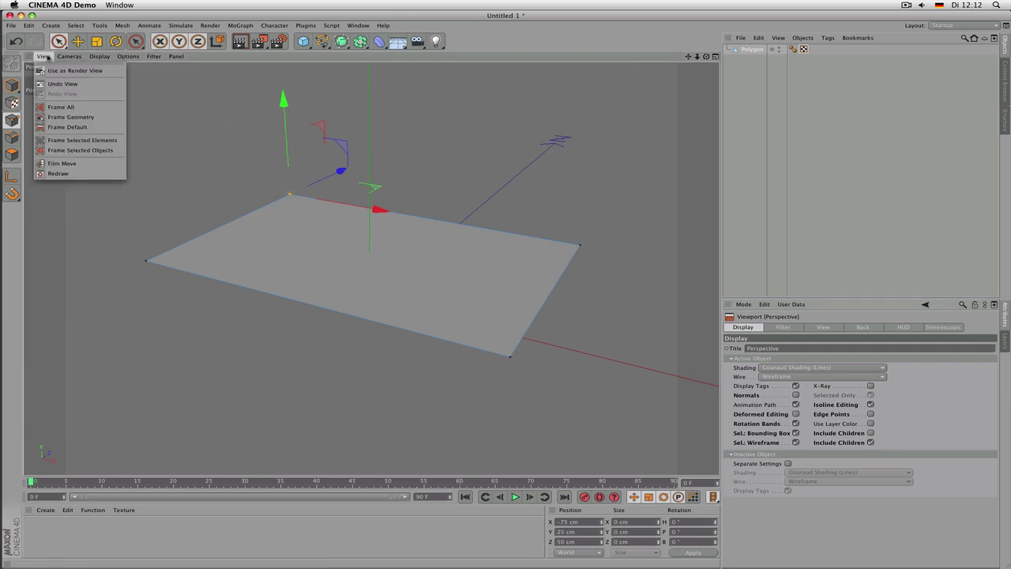
mouse_move(97, 57)
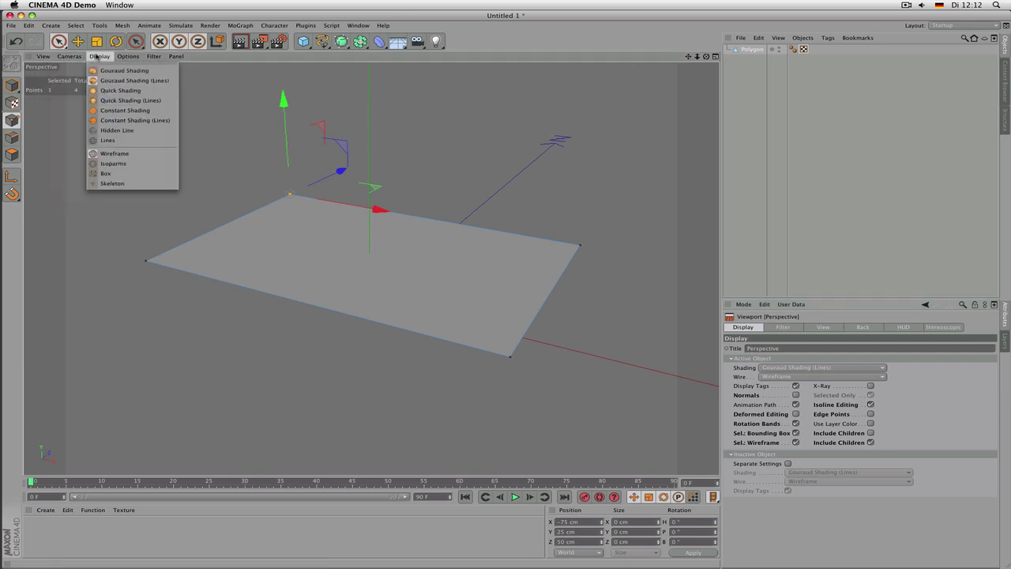
mouse_move(137, 59)
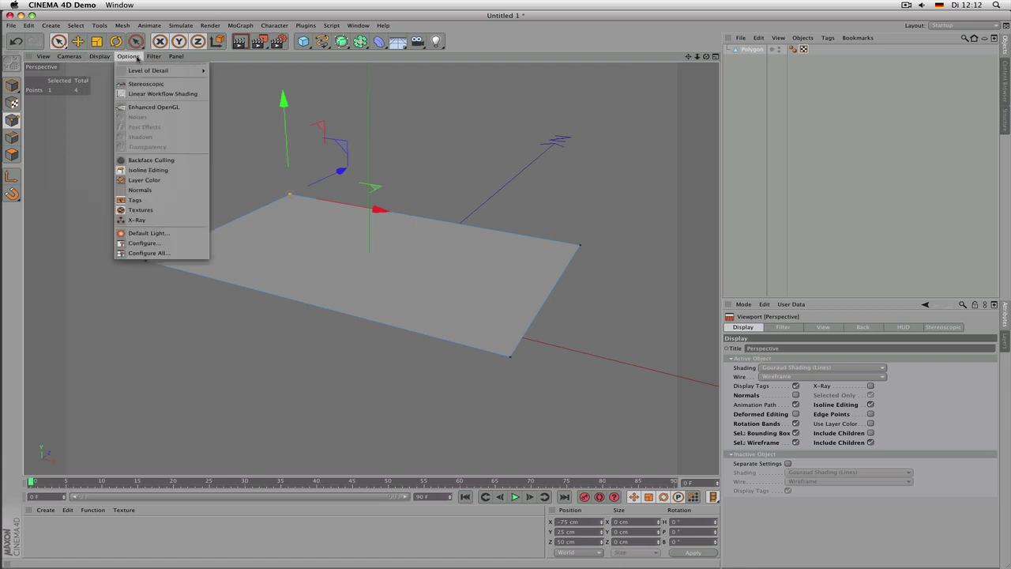
left_click(167, 247)
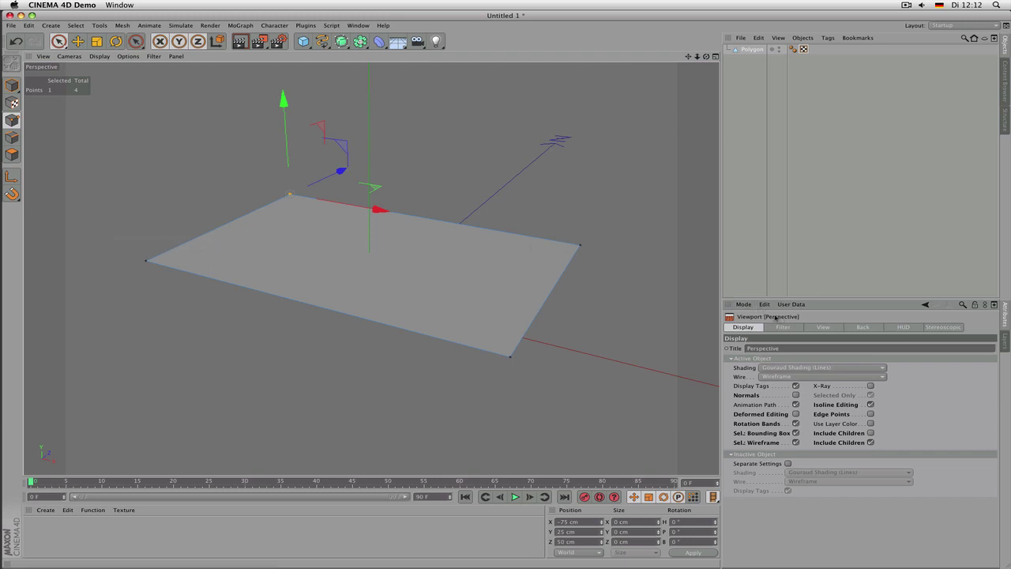
- Toggle between the maximized Perspective view and the four-view layout, ending with all four views shown
middle_click(71, 101)
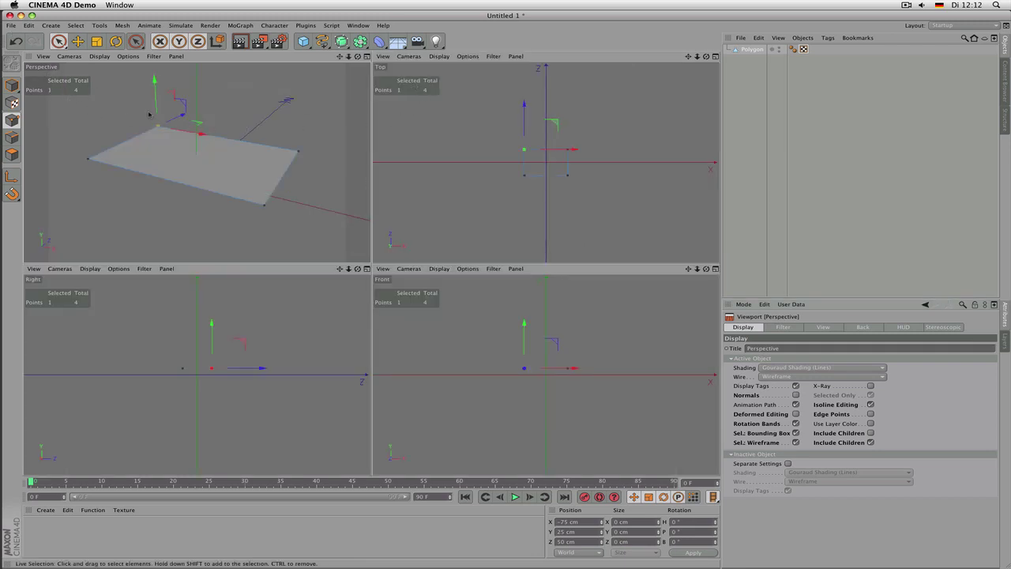
middle_click(248, 135)
middle_click(248, 135)
left_click(367, 57)
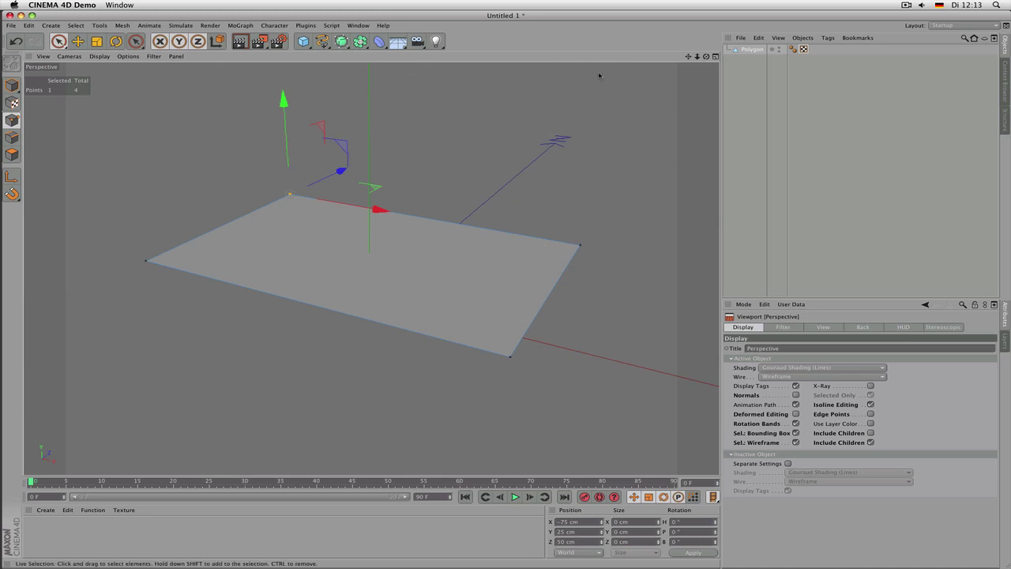
left_click(715, 57)
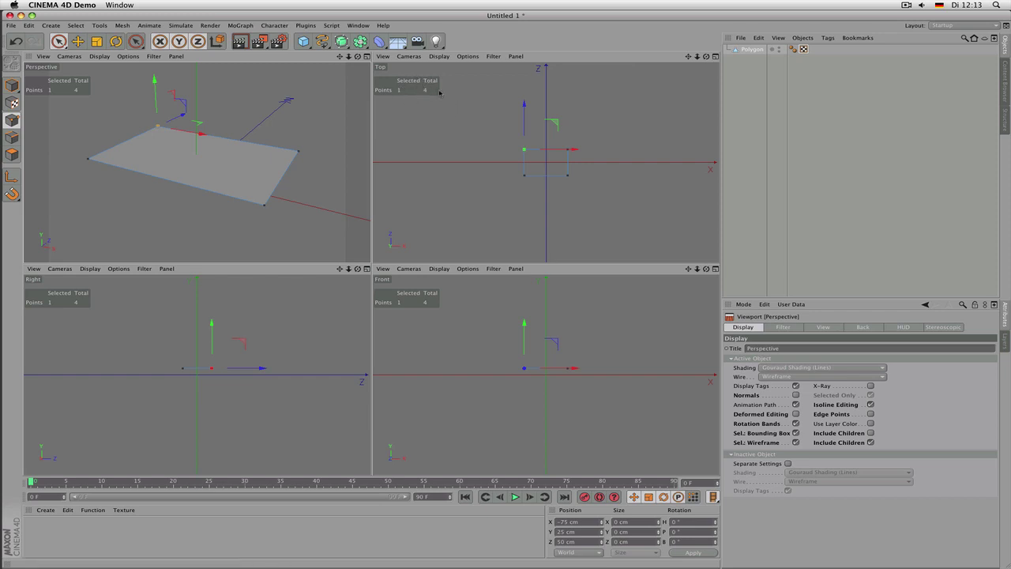
- Open the configuration for all four viewports and show their HUD settings
left_click(43, 57)
left_click(82, 57)
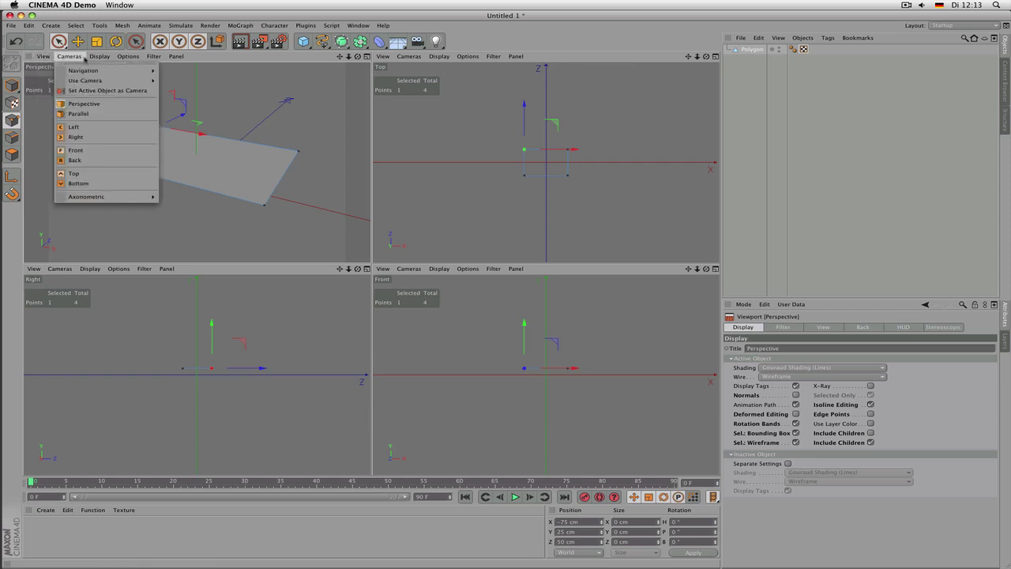
mouse_move(130, 60)
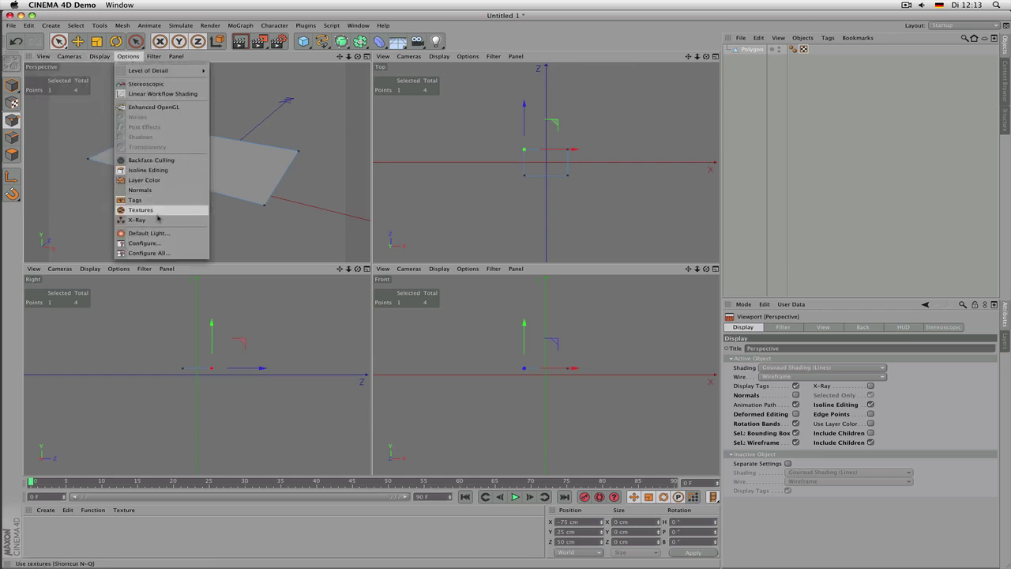
left_click(171, 256)
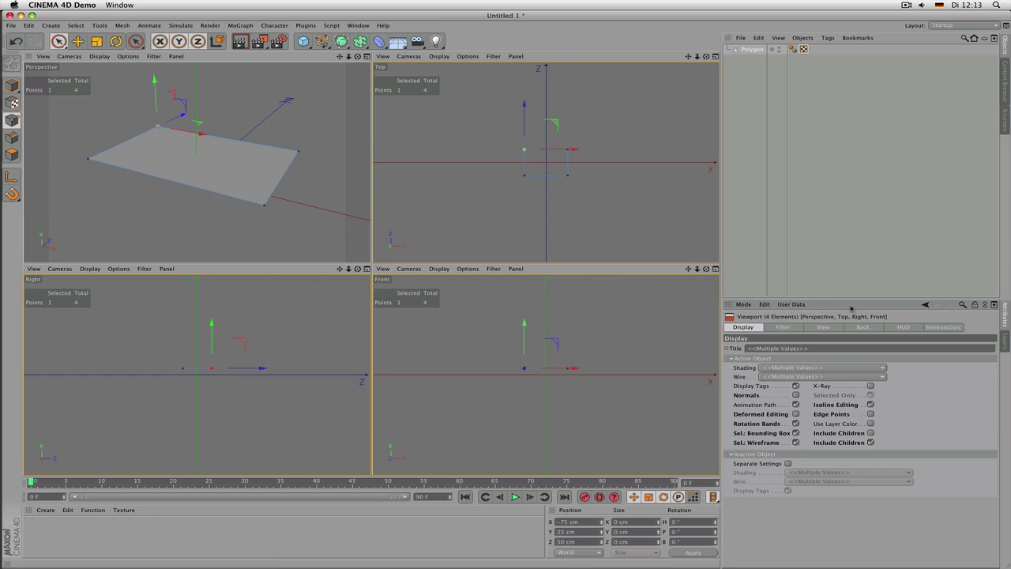
left_click(903, 327)
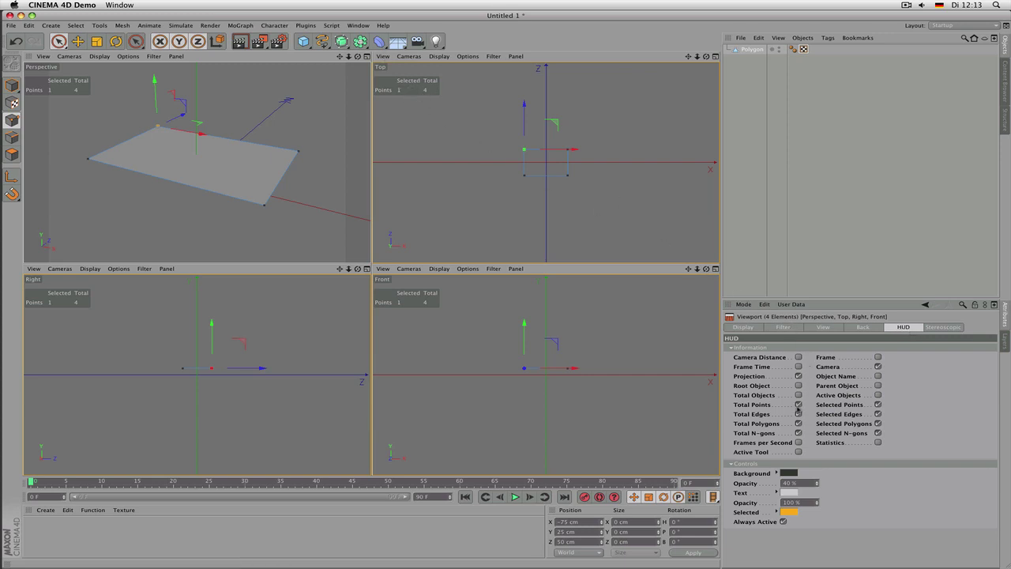
- Toggle Total Points, Camera Distance, Frame Time, Projection and Total Objects one after another in the HUD, restoring each setting
left_click(798, 405)
left_click(799, 405)
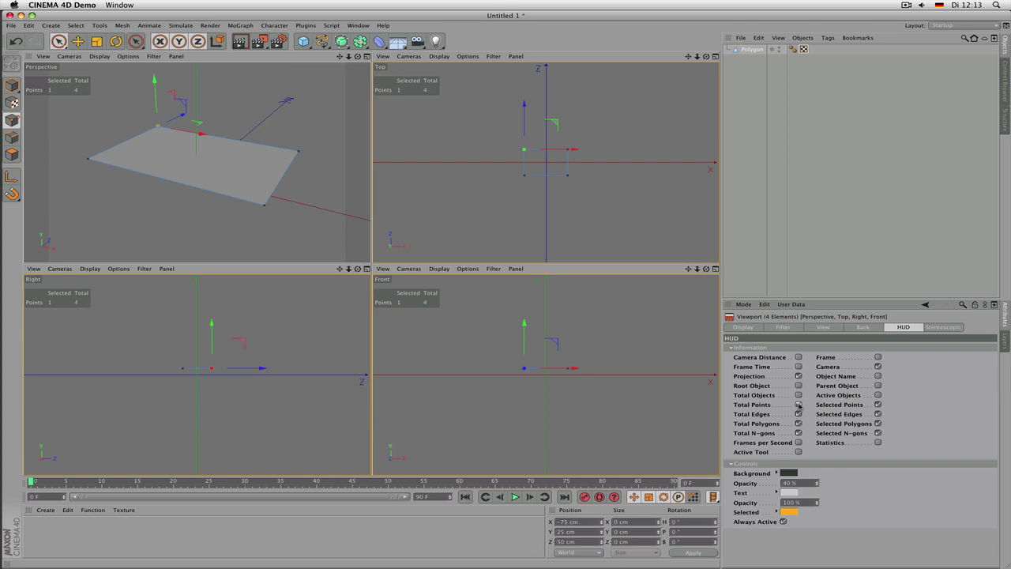
left_click(798, 357)
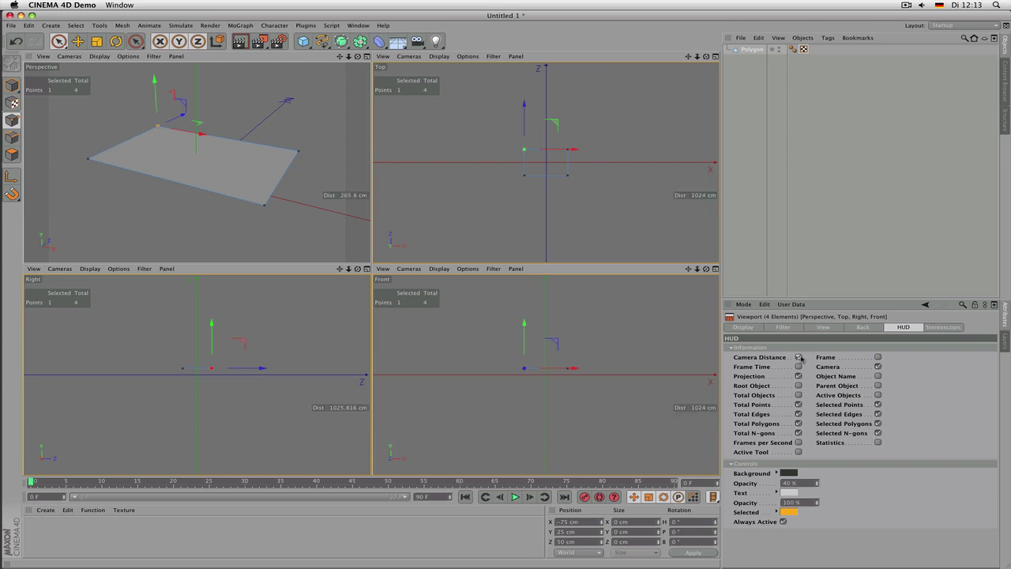
left_click(798, 357)
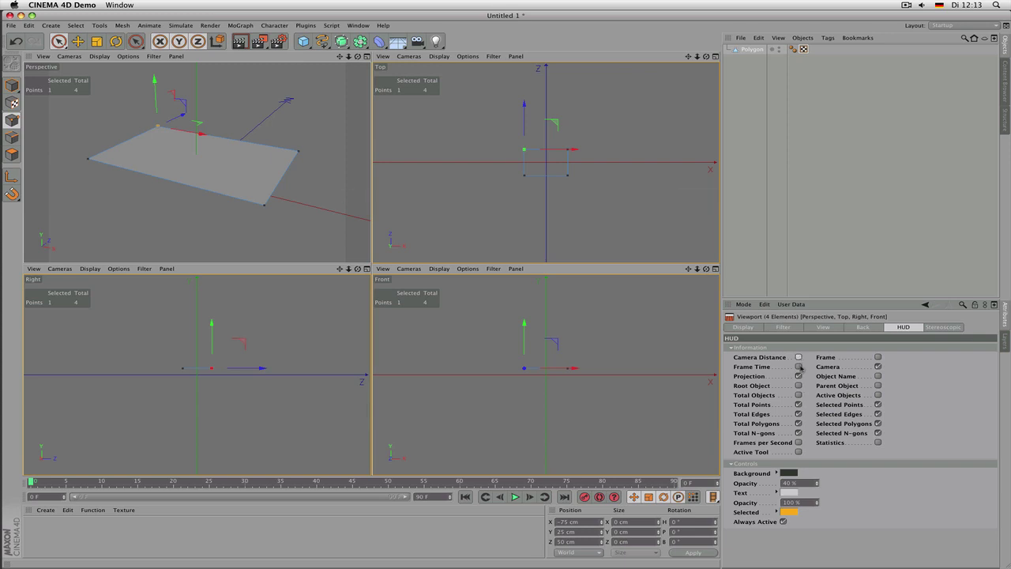
left_click(798, 367)
left_click(799, 367)
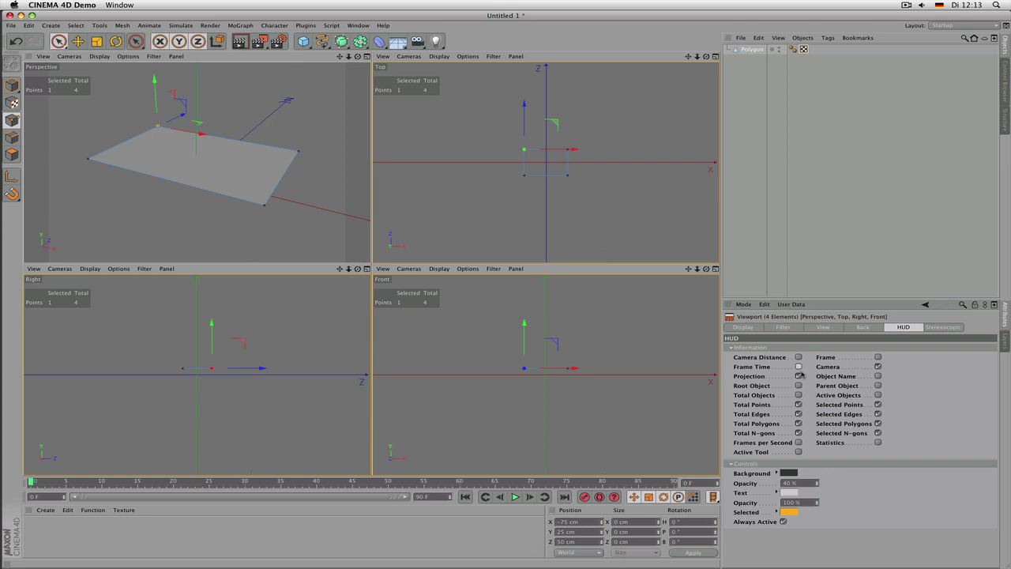
left_click(798, 376)
left_click(798, 376)
left_click(798, 394)
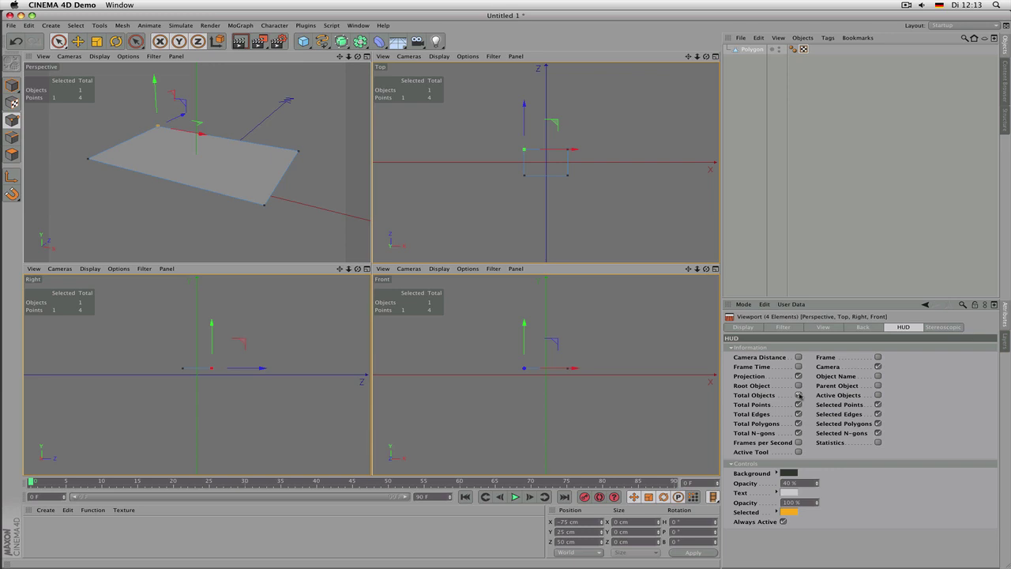
left_click(799, 395)
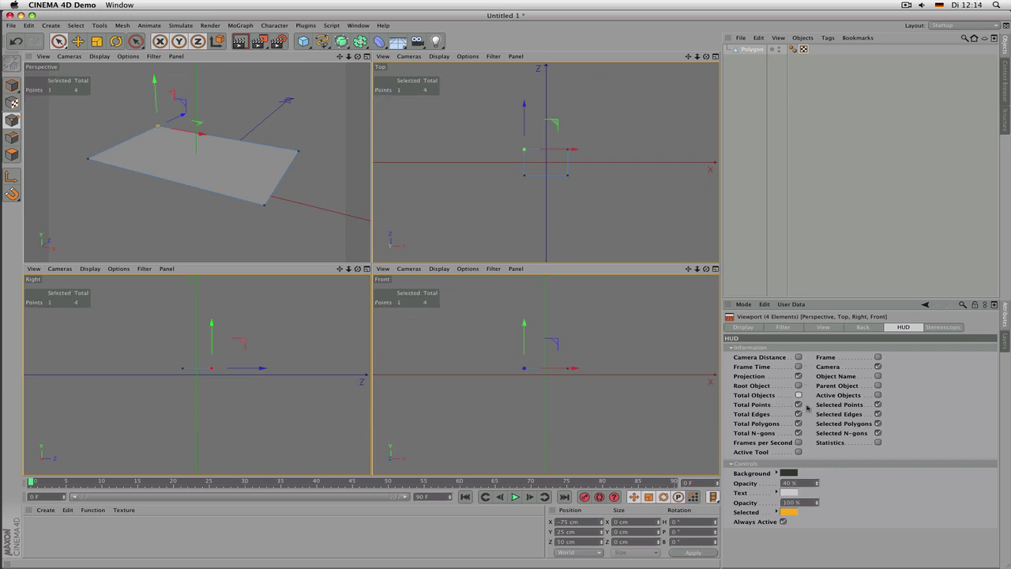
- Highlight the HUD options for total and selected points, edges, polygons and N-gons to review the available element counts
left_click(779, 405)
left_click(777, 415)
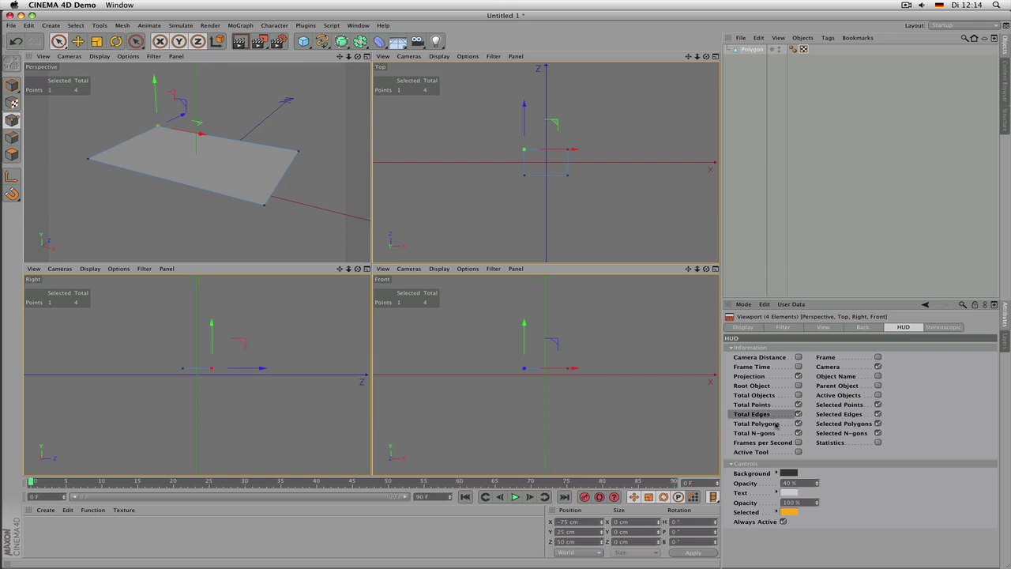
left_click(776, 424)
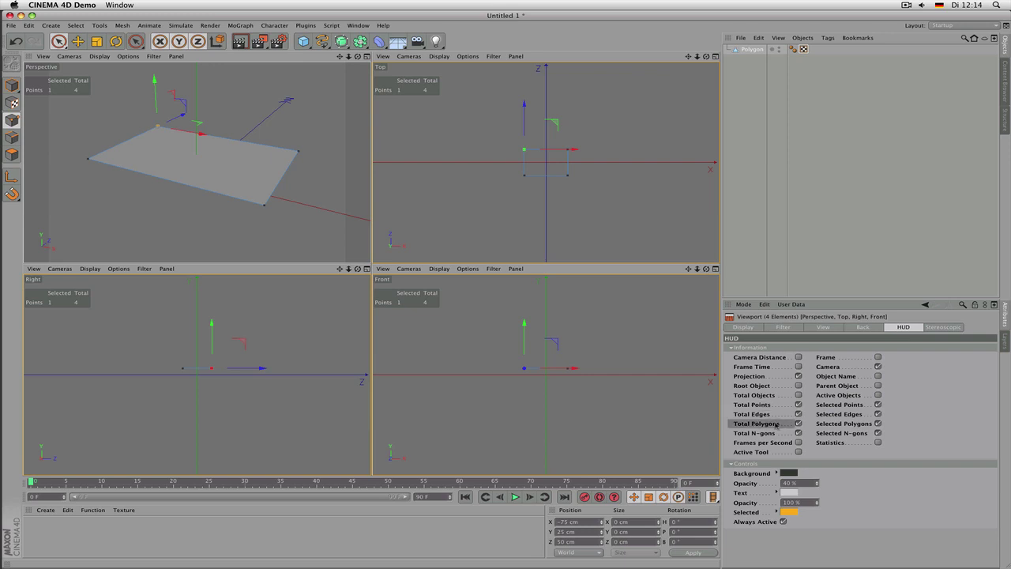
left_click(845, 408)
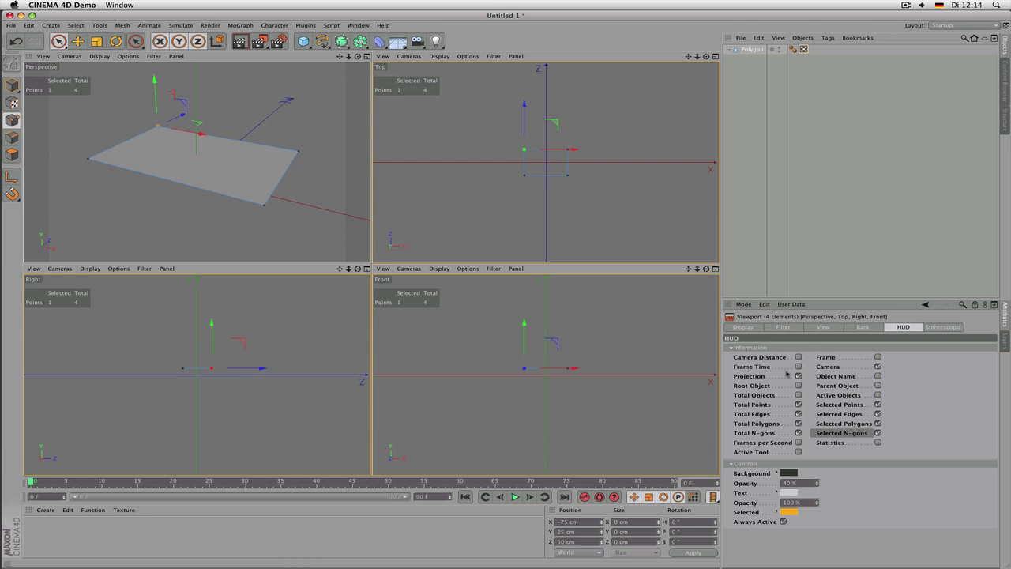
- Show the Object Name in the HUD of all viewports and hide it again
left_click(836, 377)
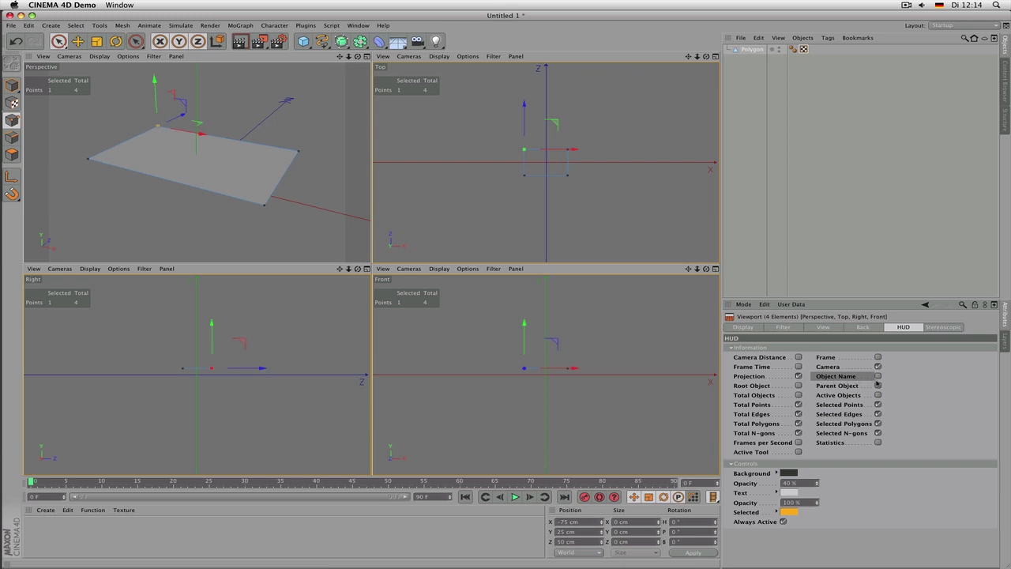
left_click(877, 376)
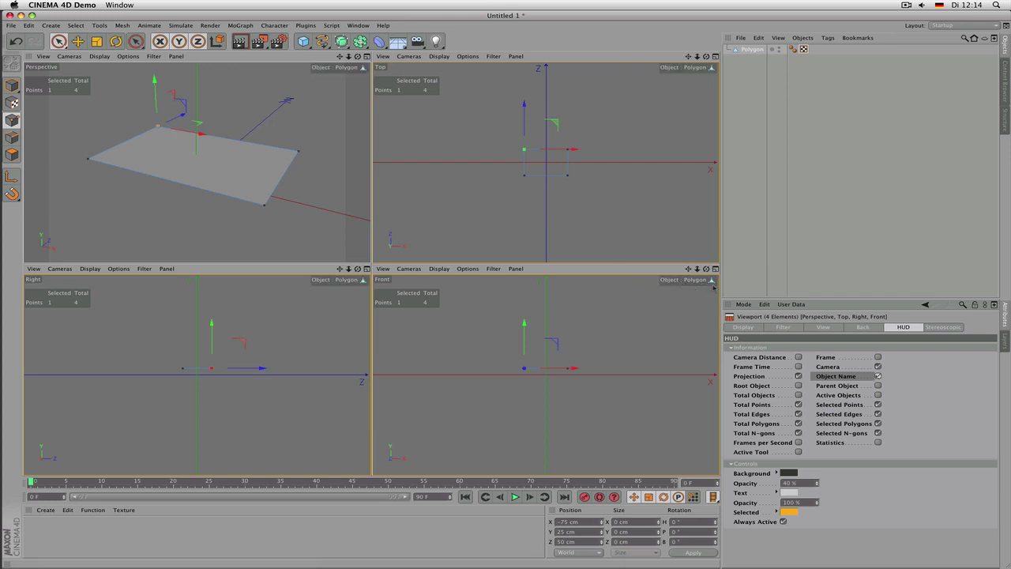
left_click(877, 377)
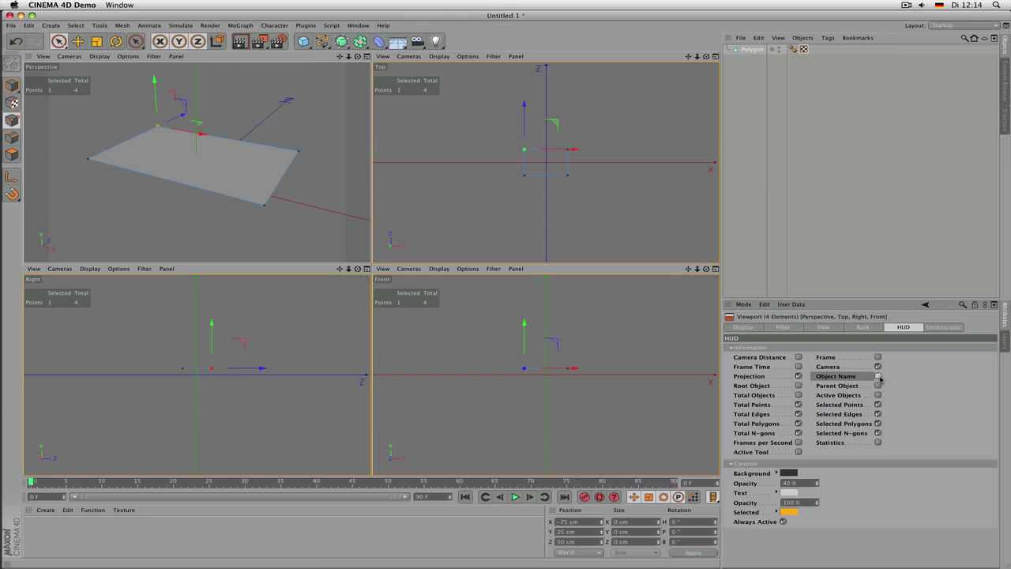
- Review the element count options, then turn the HUD's Statistics display on and off again
left_click(769, 405)
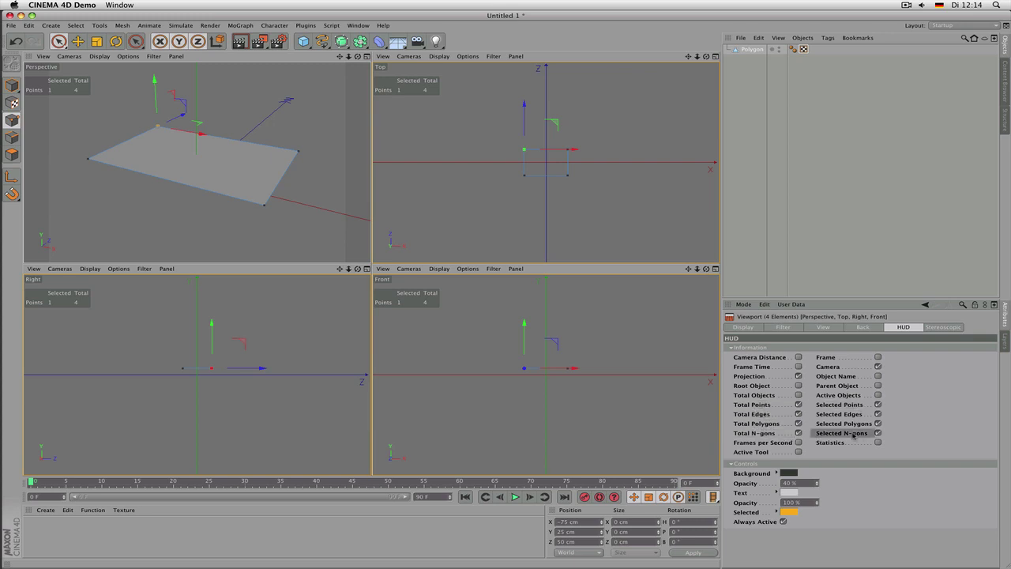
left_click(878, 442)
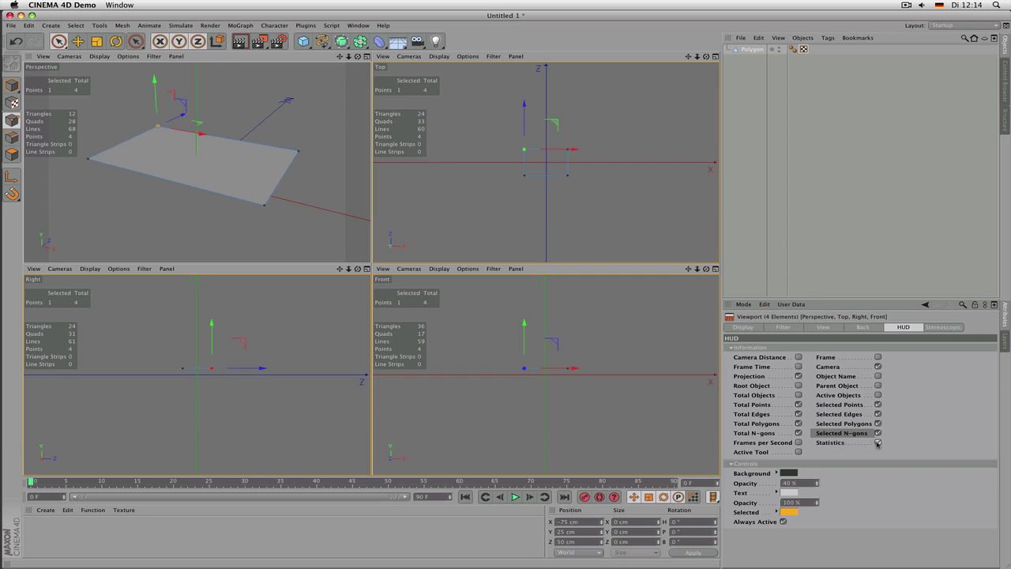
left_click(878, 443)
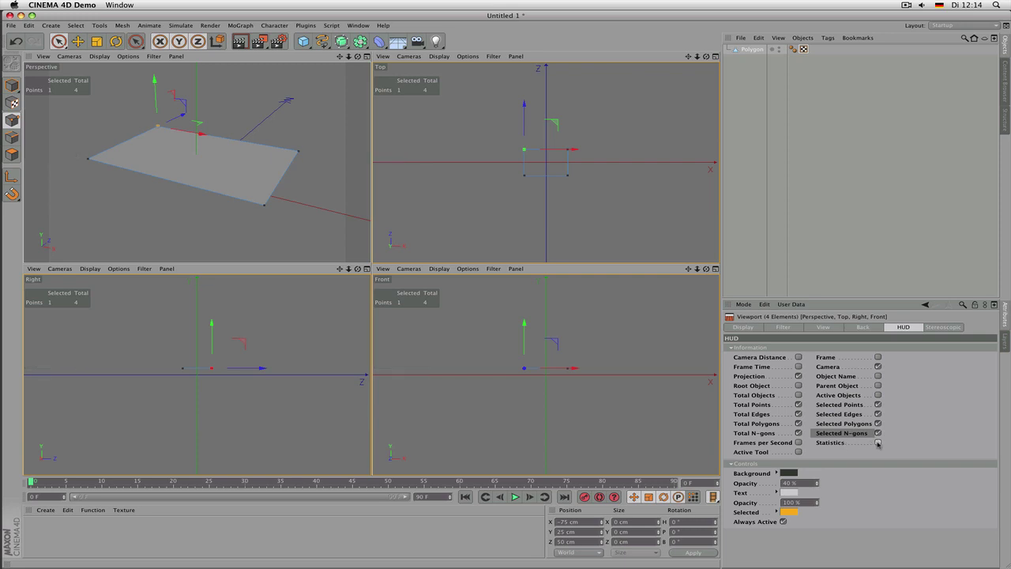
- Toggle the Active Tool display in the HUD of all viewports, leave it disabled and activate only the Perspective view
left_click(798, 452)
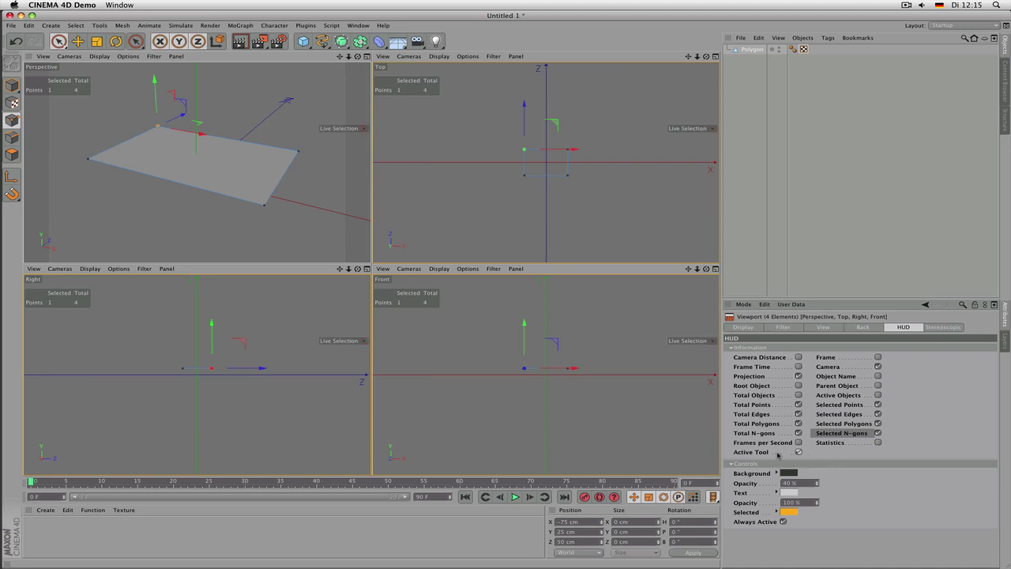
left_click(799, 452)
left_click(800, 453)
left_click(799, 452)
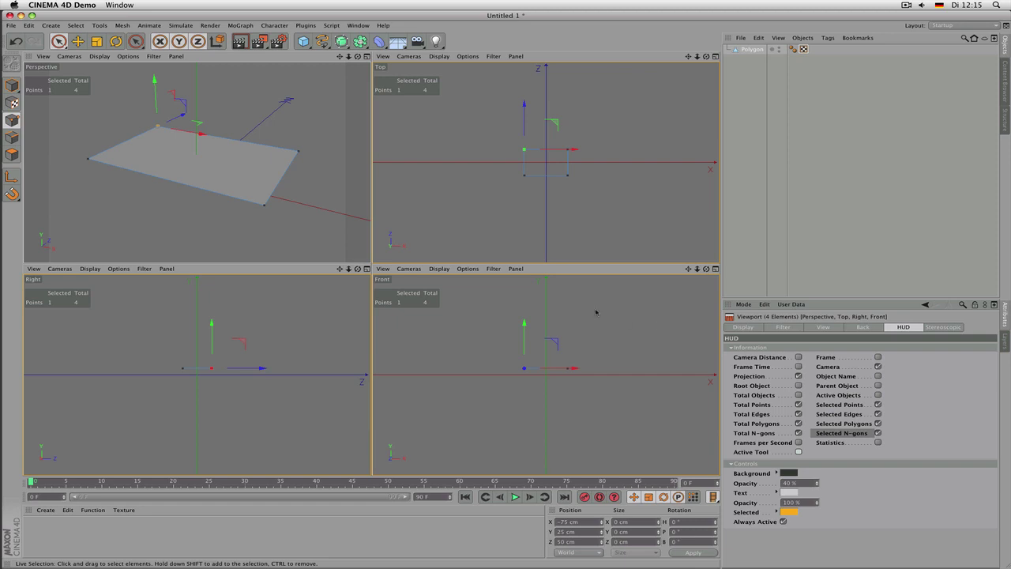
middle_click(289, 191)
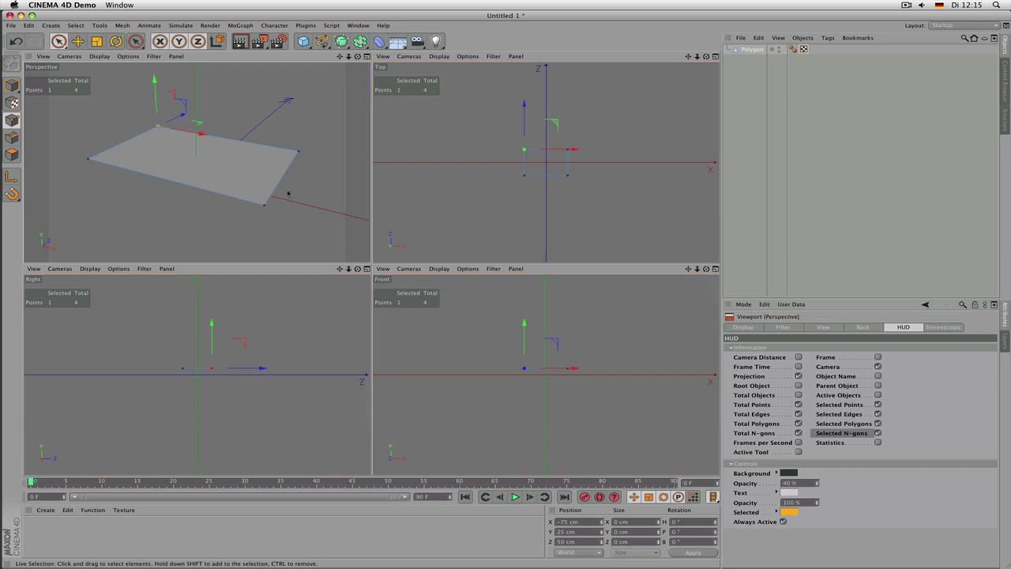
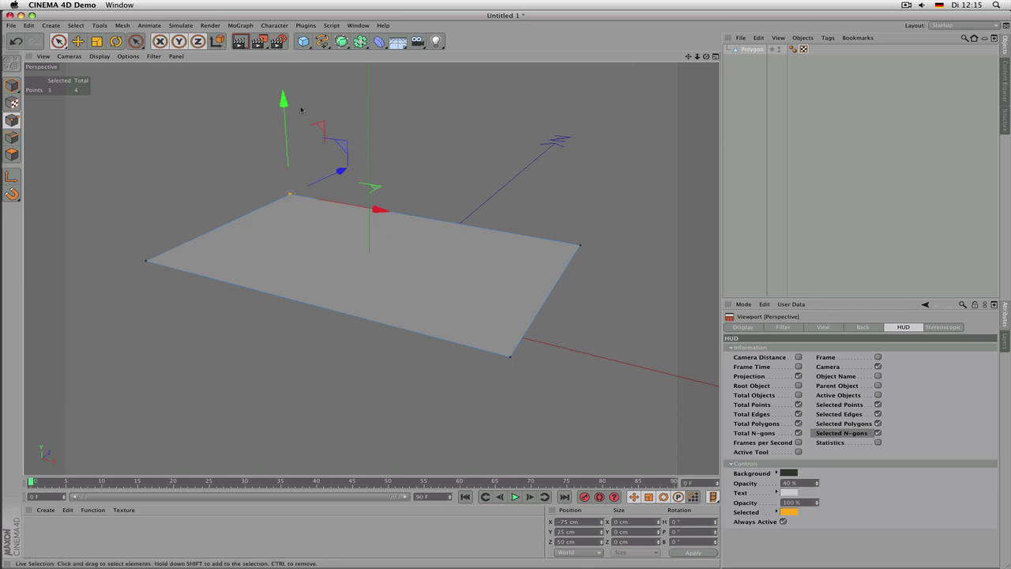
- Raise the selected rear left corner point to about Y 43.6 cm, and select the rear right point with Live Selection
left_click_drag(285, 100, 282, 75)
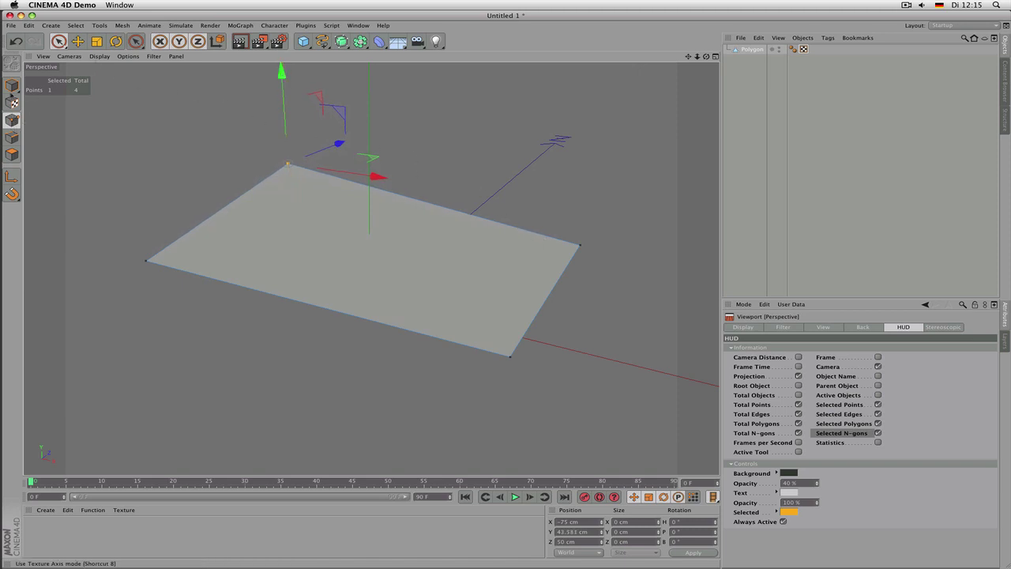
left_click(59, 42)
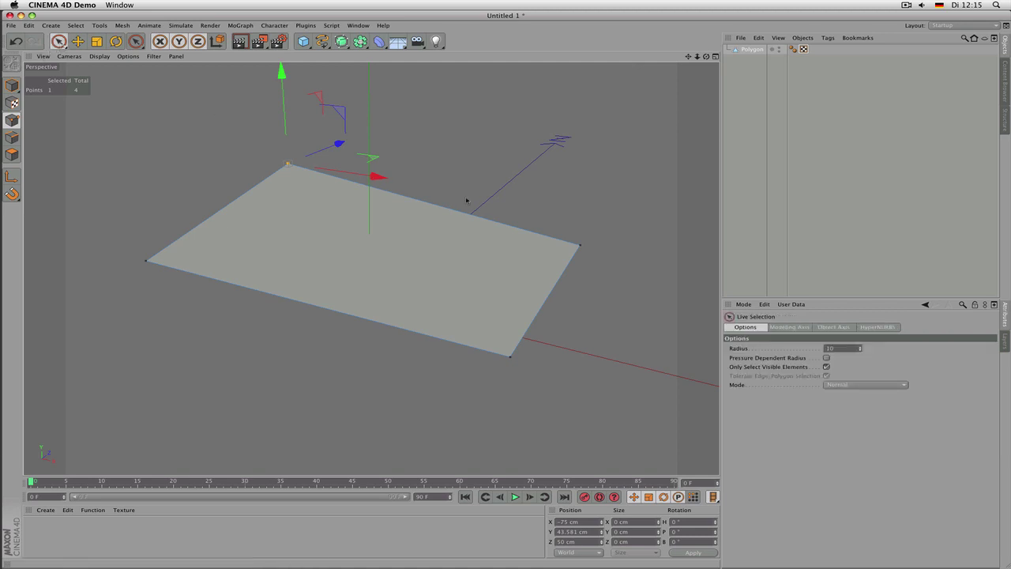
left_click(532, 224)
key("super+z")
left_click(580, 245)
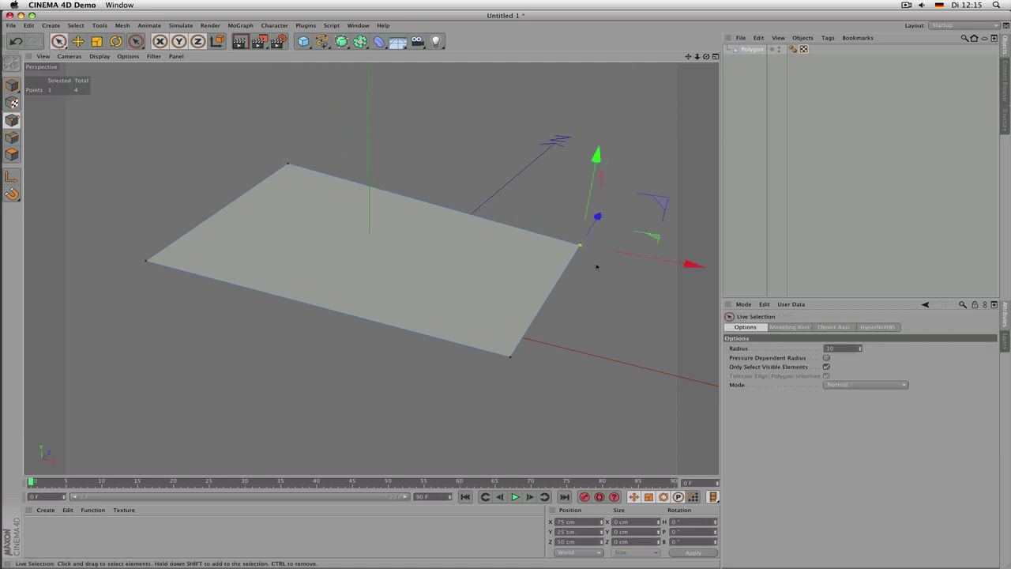
- Move the rear right point along its Y and X axis handles, finishing at about X 44.2 cm and Y 62.1 cm
left_click_drag(586, 171, 610, 113)
left_click_drag(702, 202, 594, 194)
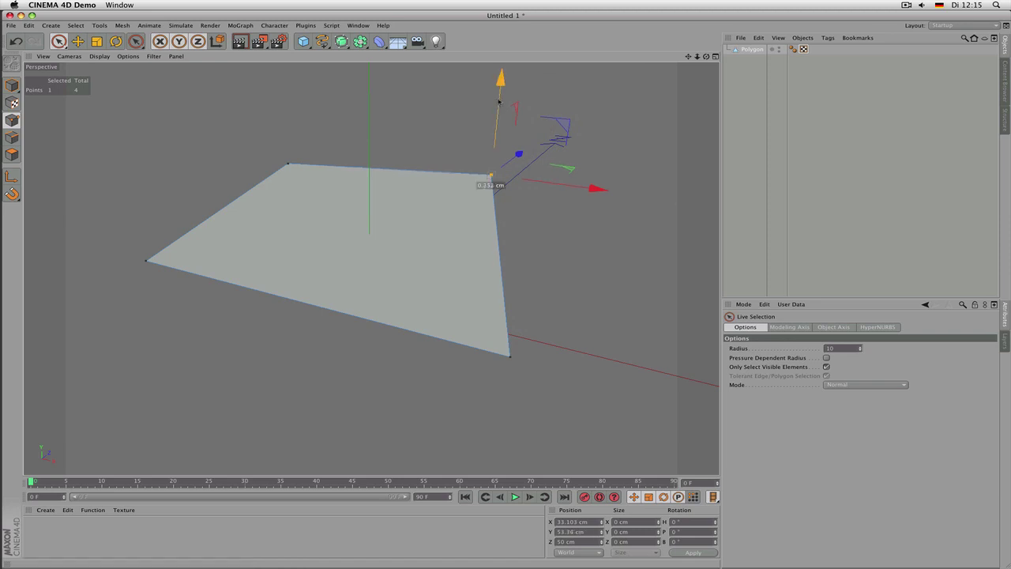
left_click_drag(504, 108, 506, 162)
left_click_drag(591, 255, 668, 262)
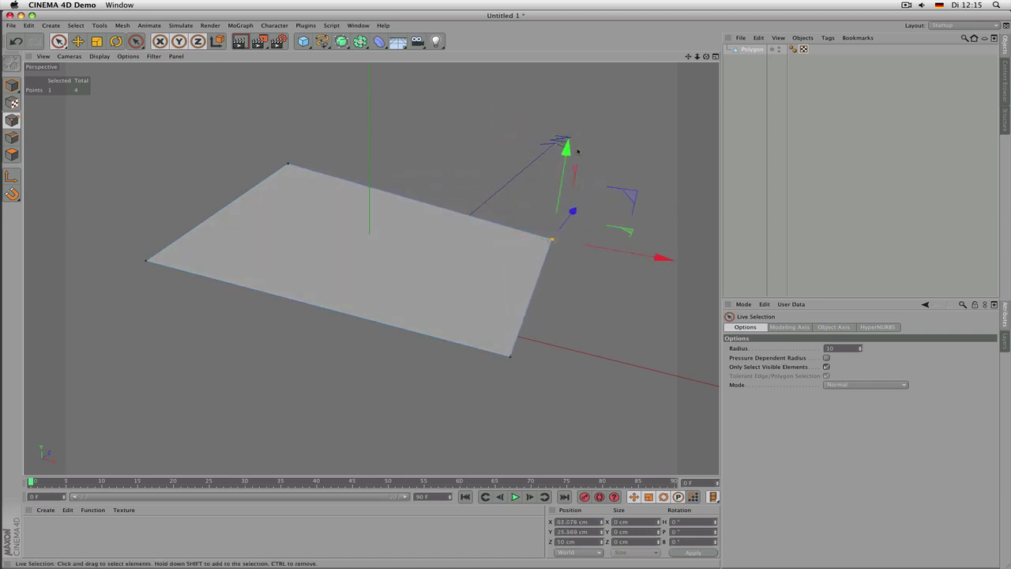
left_click_drag(577, 151, 577, 151)
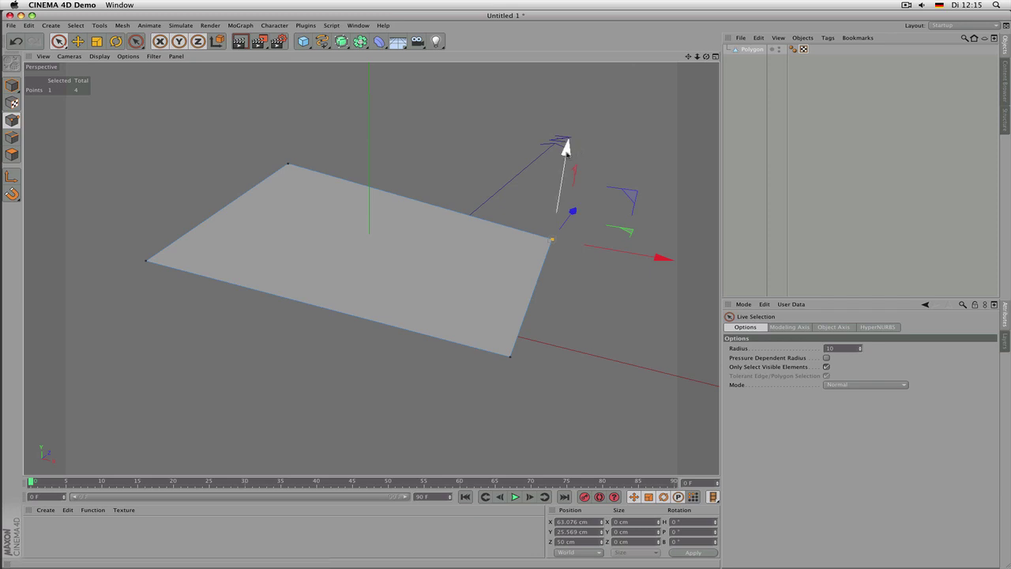
left_click_drag(565, 150, 570, 73)
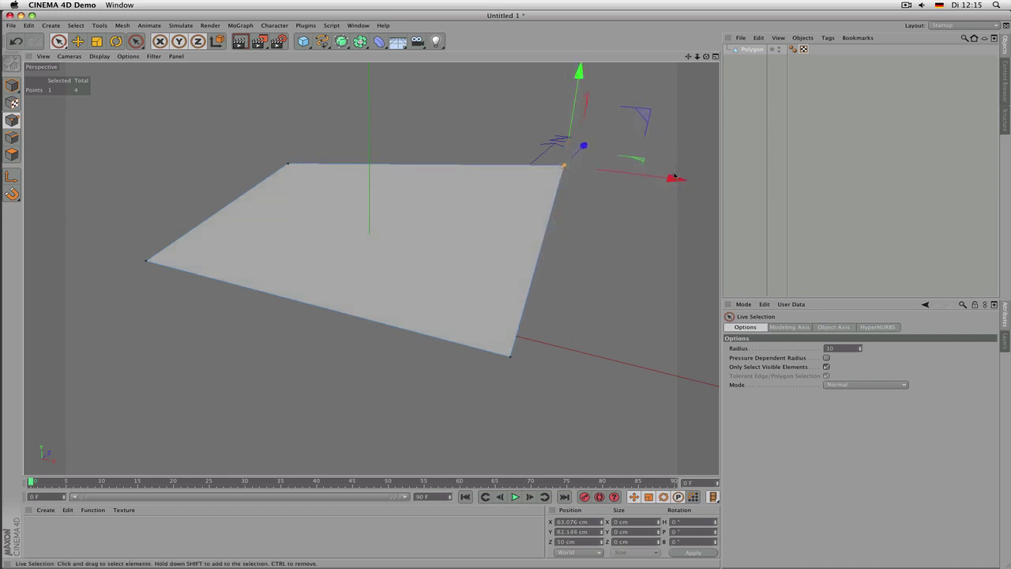
left_click_drag(670, 175, 627, 171)
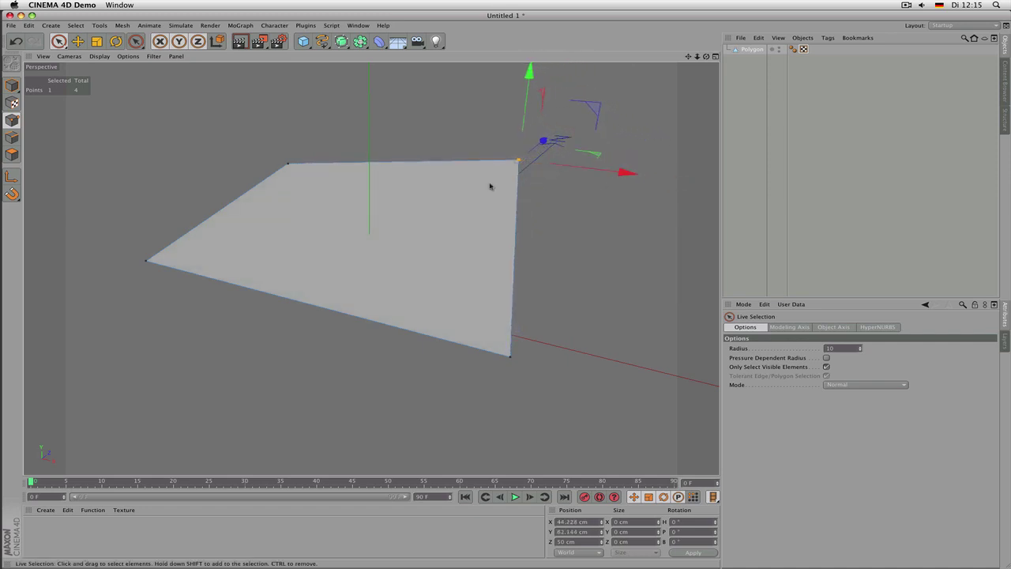
- Deselect and reselect the rear right point, and move it freely with the Move tool to about X 29.2, Y 62.5, Z 42.1 cm
left_click(518, 161)
left_click(160, 150)
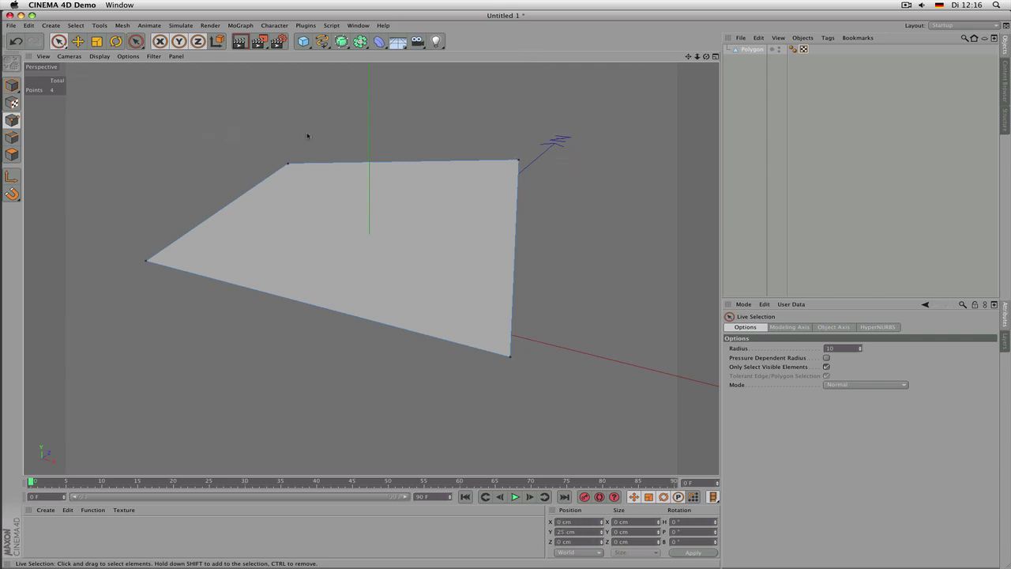
left_click(520, 162)
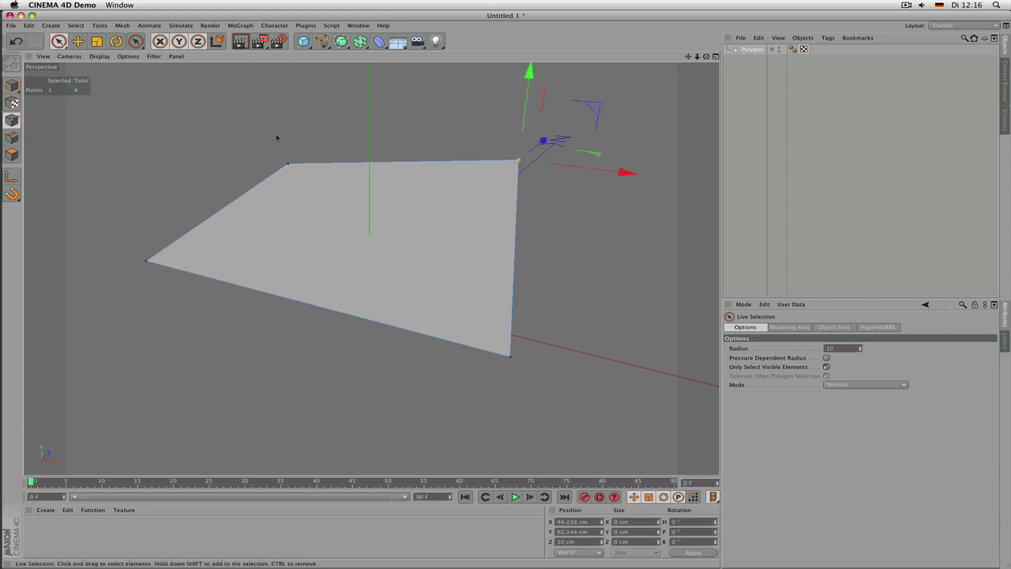
left_click(77, 43)
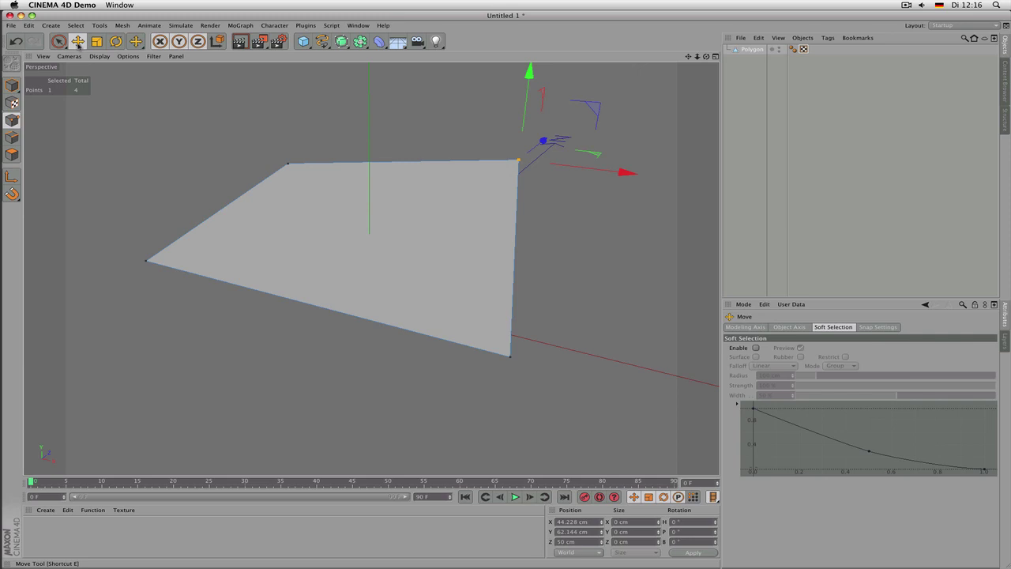
left_click_drag(118, 166, 68, 155)
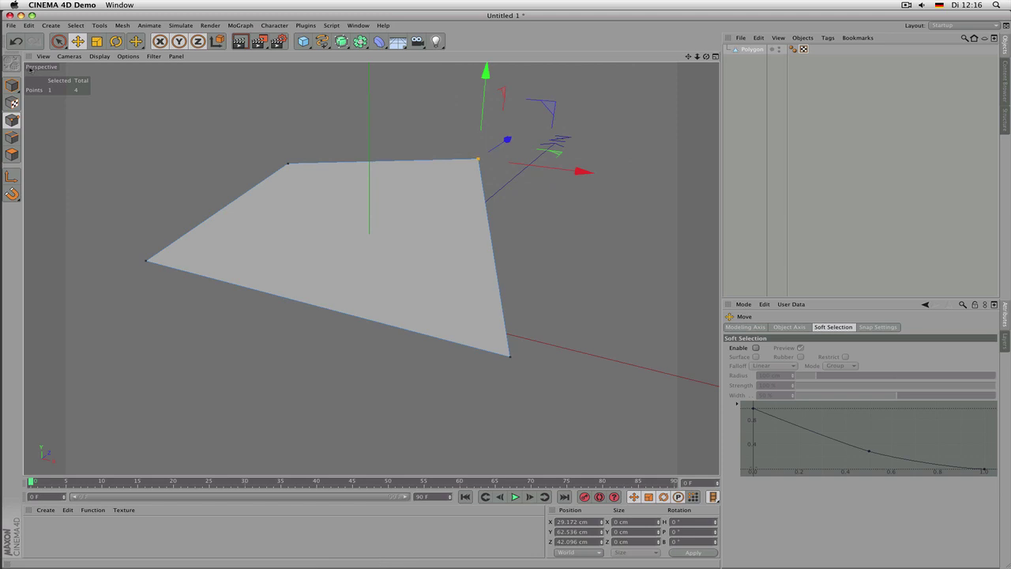
- Show all four viewports and move the selected point freely in the Top and Right views to about X 45, Y -2, Z 124 cm
middle_click(95, 140)
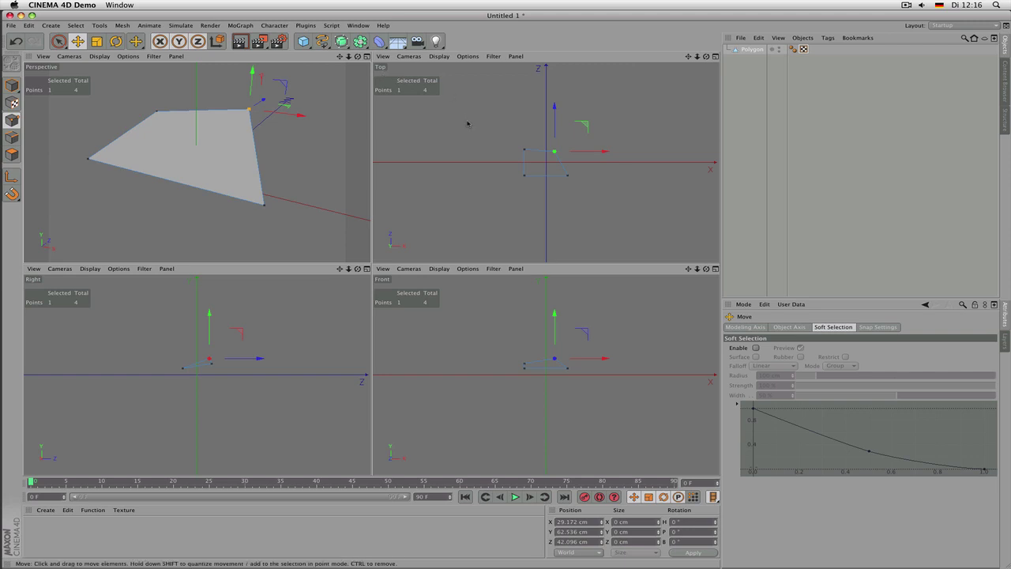
mouse_move(457, 129)
left_mouse_down()
mouse_move(489, 130)
mouse_move(499, 97)
mouse_move(440, 95)
mouse_move(436, 108)
mouse_move(471, 113)
mouse_move(463, 124)
mouse_move(487, 131)
mouse_move(471, 137)
mouse_move(484, 130)
mouse_move(468, 119)
left_mouse_up()
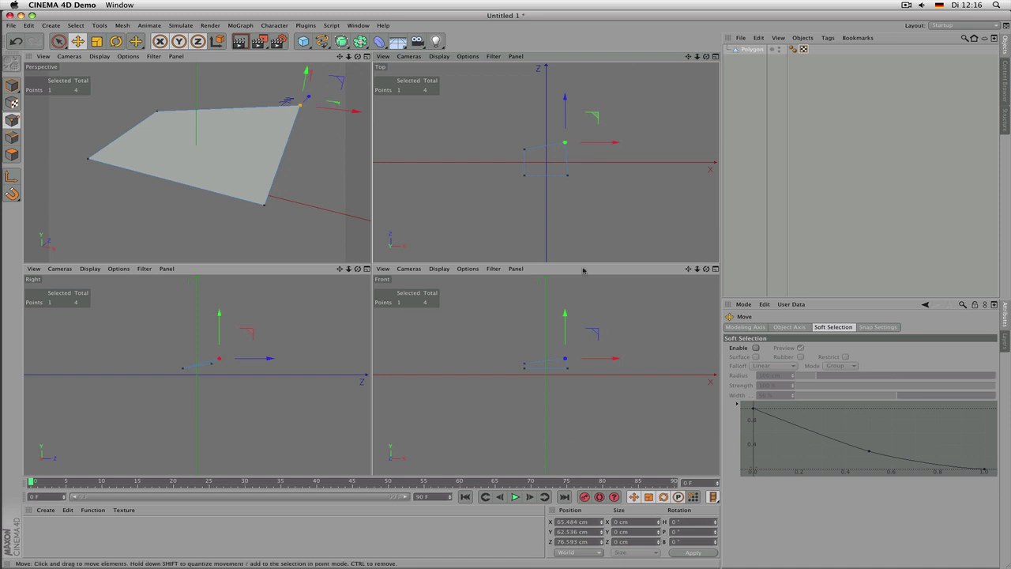
mouse_move(462, 215)
left_mouse_down()
mouse_move(474, 214)
mouse_move(469, 200)
mouse_move(454, 212)
mouse_move(508, 213)
mouse_move(503, 198)
mouse_move(501, 235)
mouse_move(475, 203)
mouse_move(453, 206)
left_mouse_up()
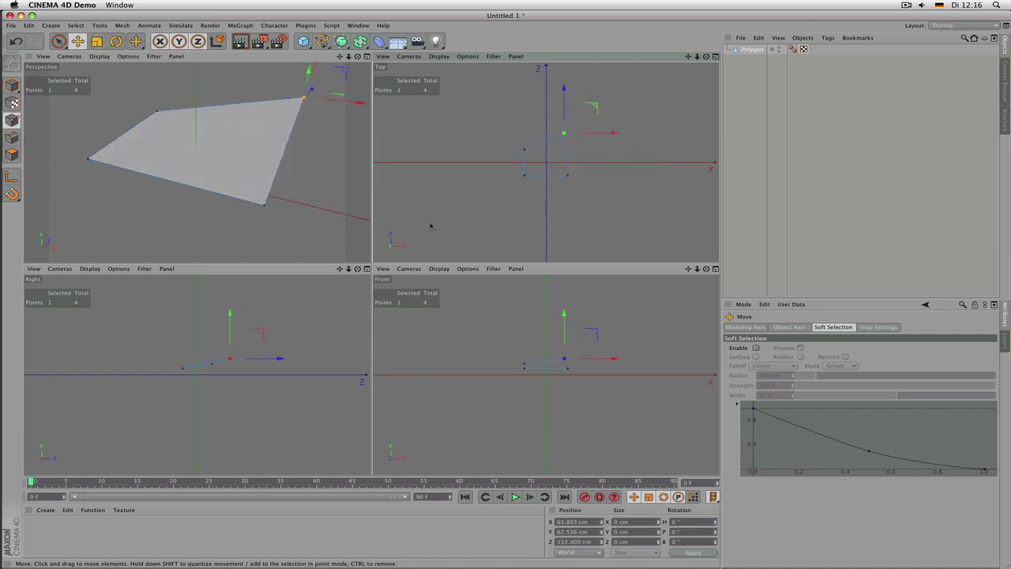
scroll(168, 397, "up", 3)
left_click_drag(261, 372, 247, 397)
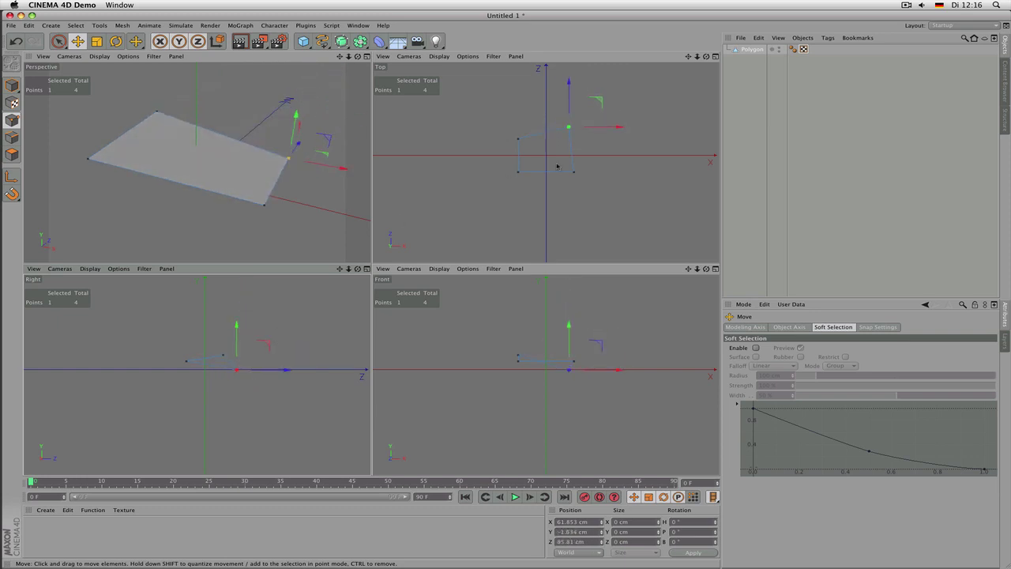
left_click_drag(555, 172, 514, 175)
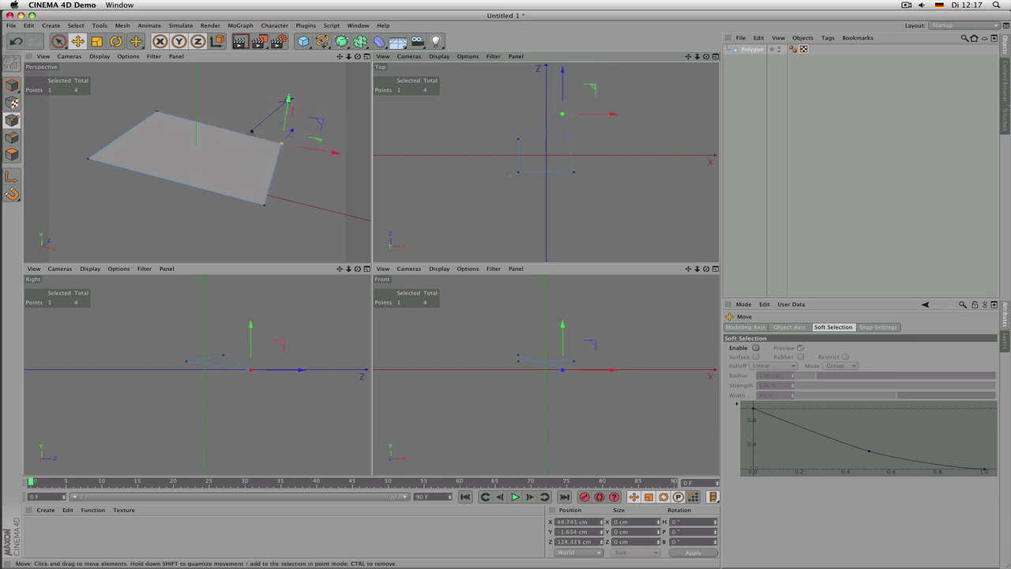
- Move the point in the maximised Perspective view to about X 18, Y 43.6, Z 136.4 cm, and add the rear left and front right points to the selection
middle_click(277, 170)
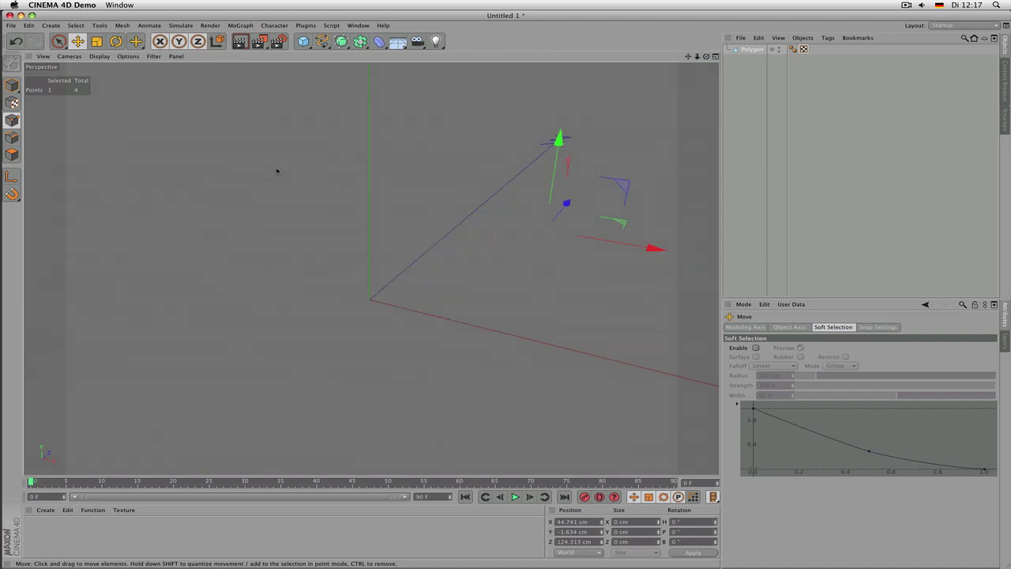
left_click_drag(526, 282, 498, 205)
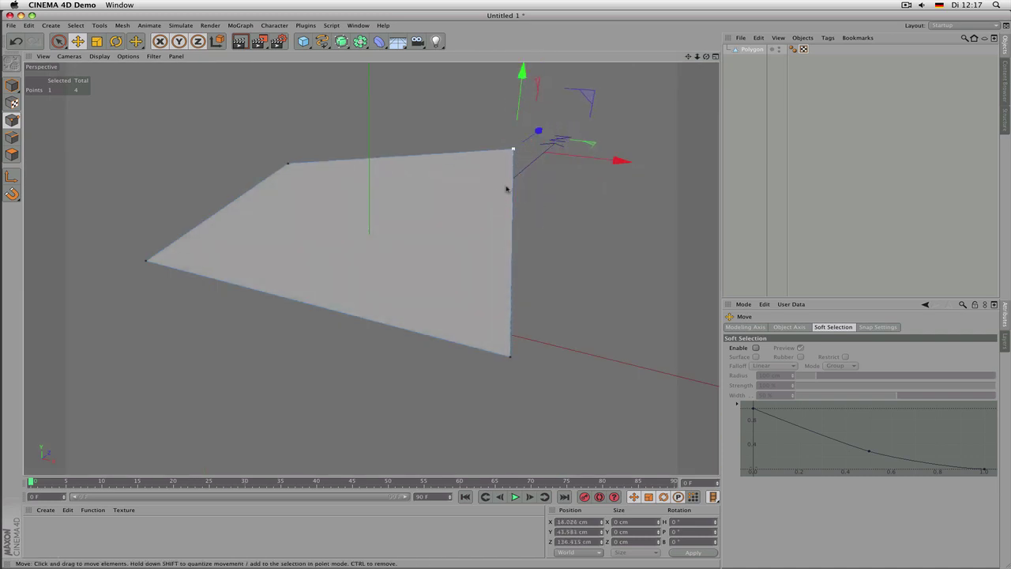
left_click(288, 164, "shift")
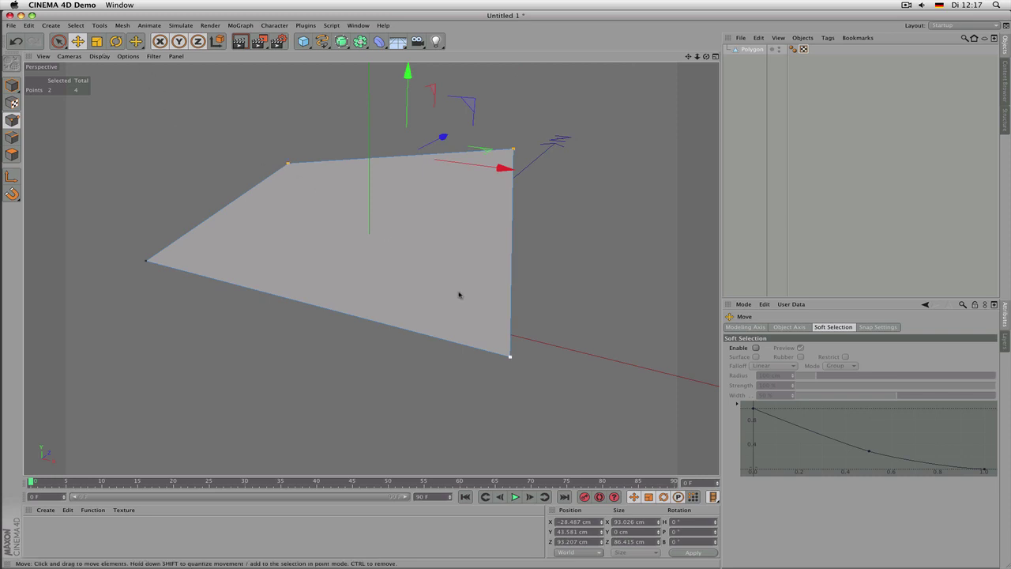
left_click(510, 358, "shift")
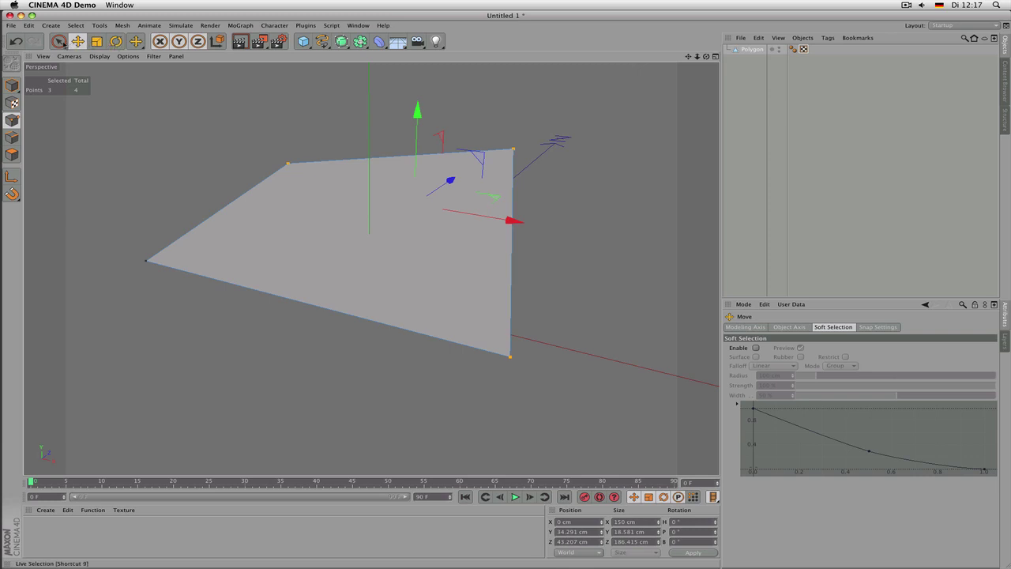
- Select the front left point and the rear left point individually with Live Selection
left_click(60, 42)
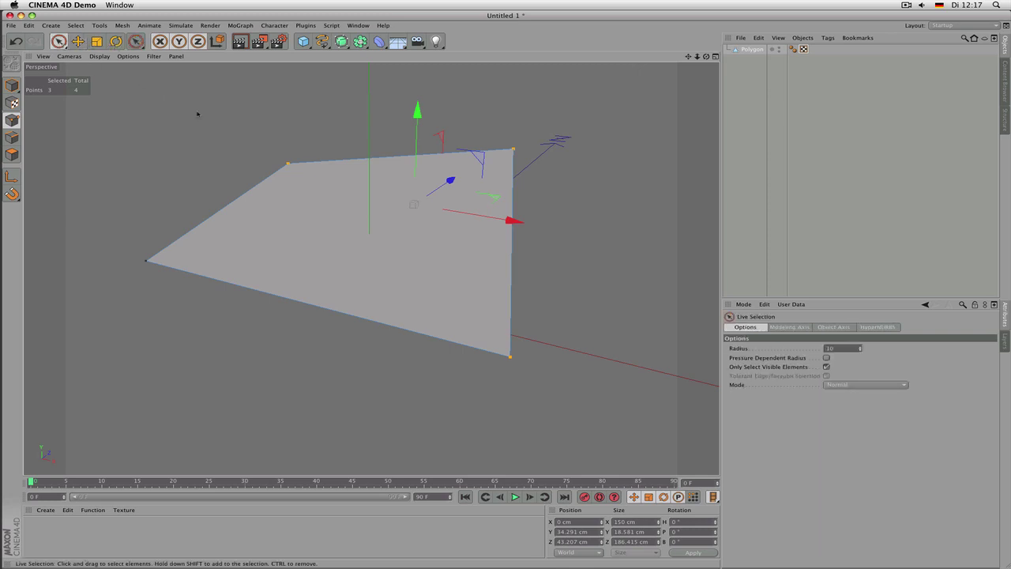
left_click(148, 258)
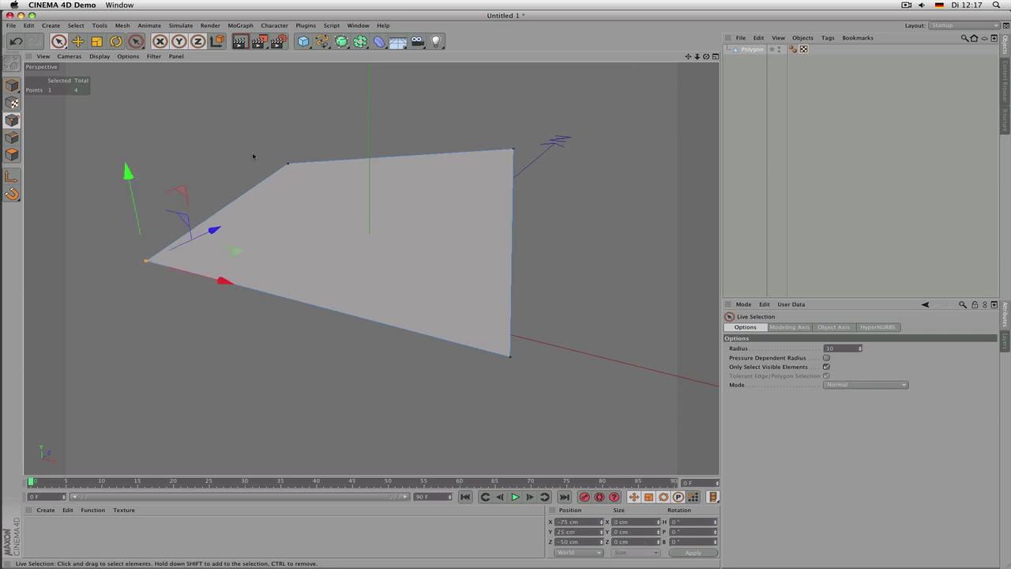
left_click(287, 164)
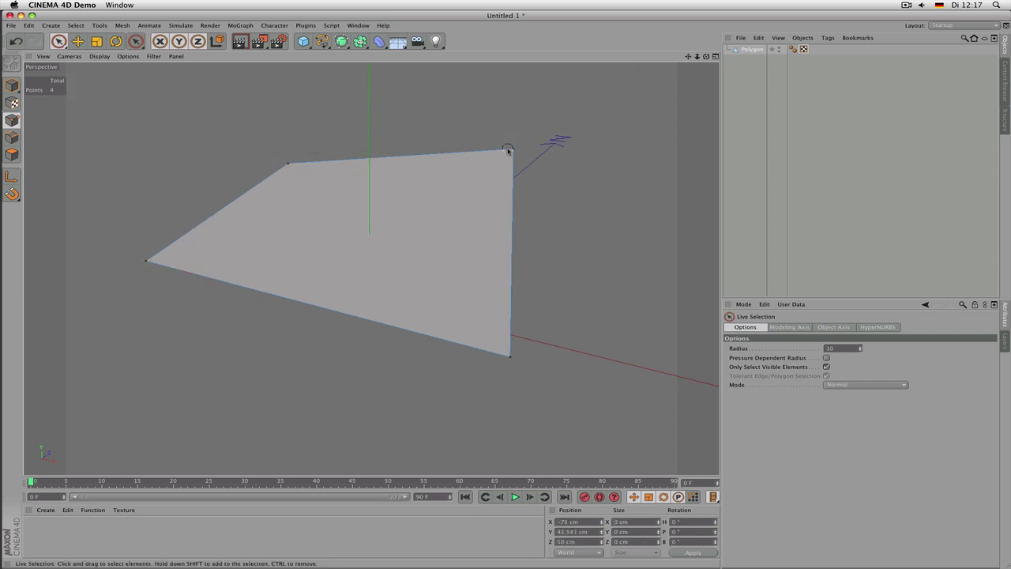
- Select the rear right, rear left and front left points together, and remove both rear points from the selection
left_click(513, 149)
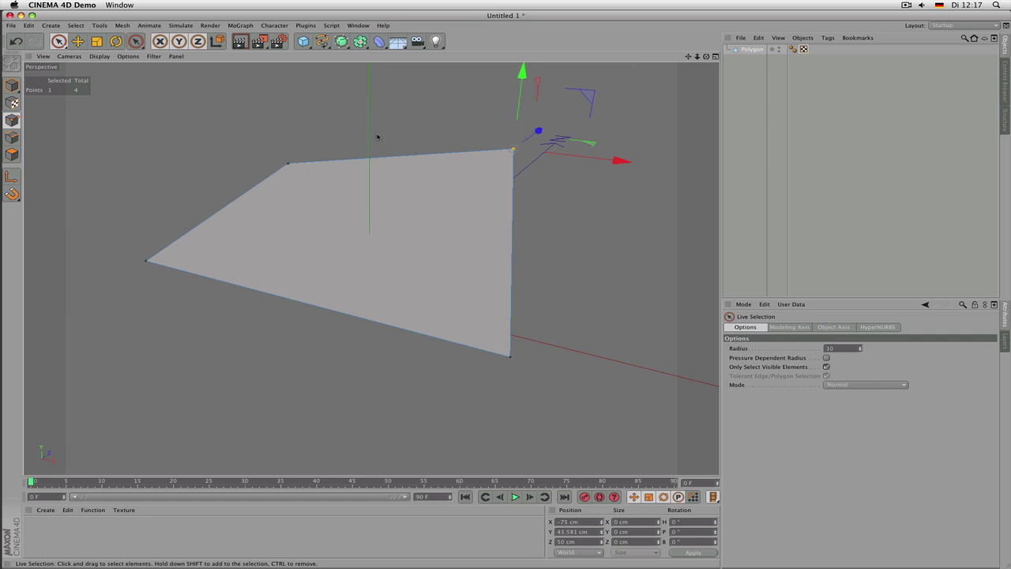
left_click(287, 164, "shift")
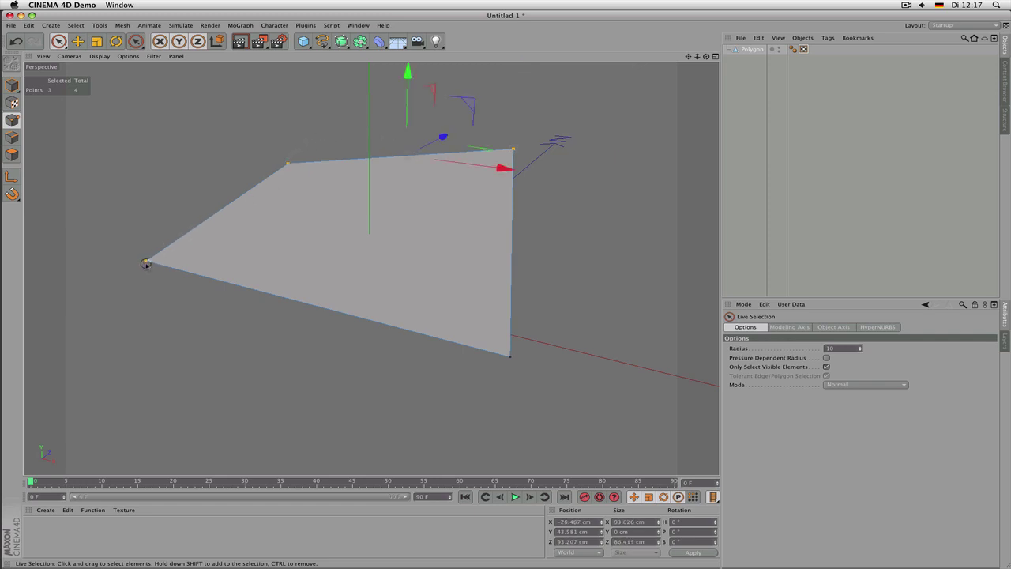
left_click(146, 261, "shift")
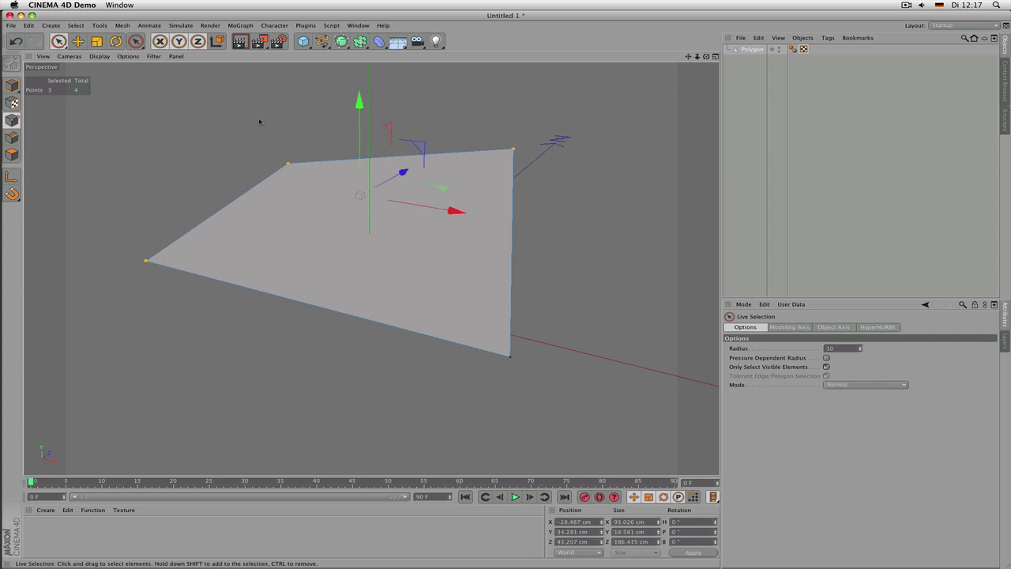
left_click(288, 163, "ctrl")
left_click_drag(496, 140, 522, 156, "ctrl")
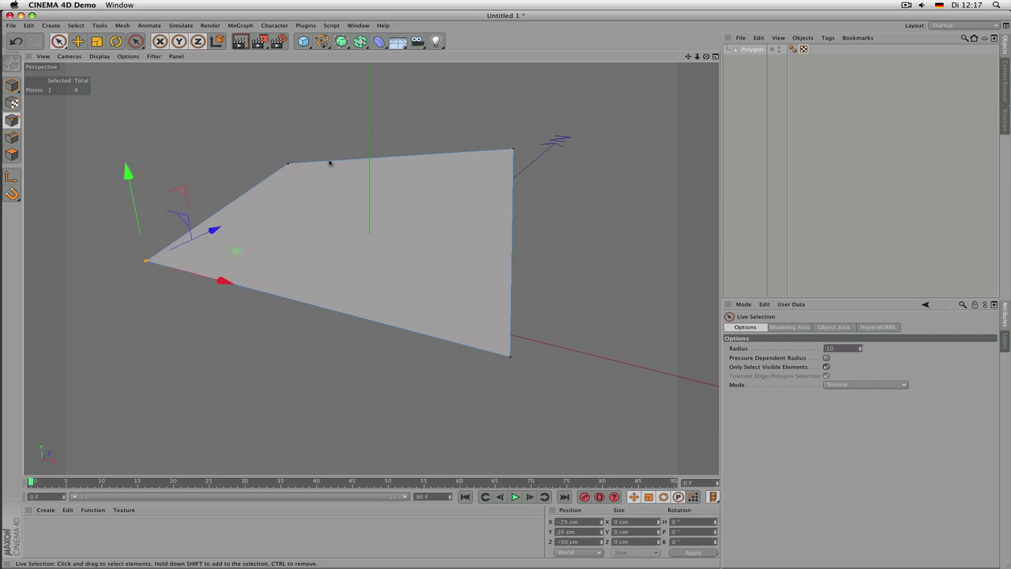
- Extend the selection to all four points of the polygon and raise them together to about Y 42.5 cm
left_click(288, 163, "shift")
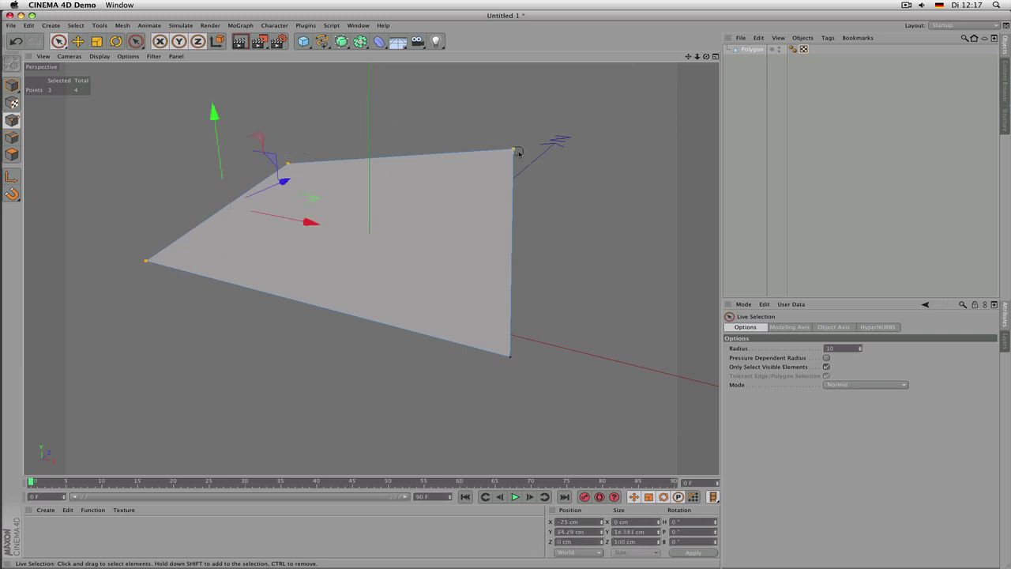
left_click(518, 152, "shift")
left_click(516, 153, "ctrl")
key("super+a")
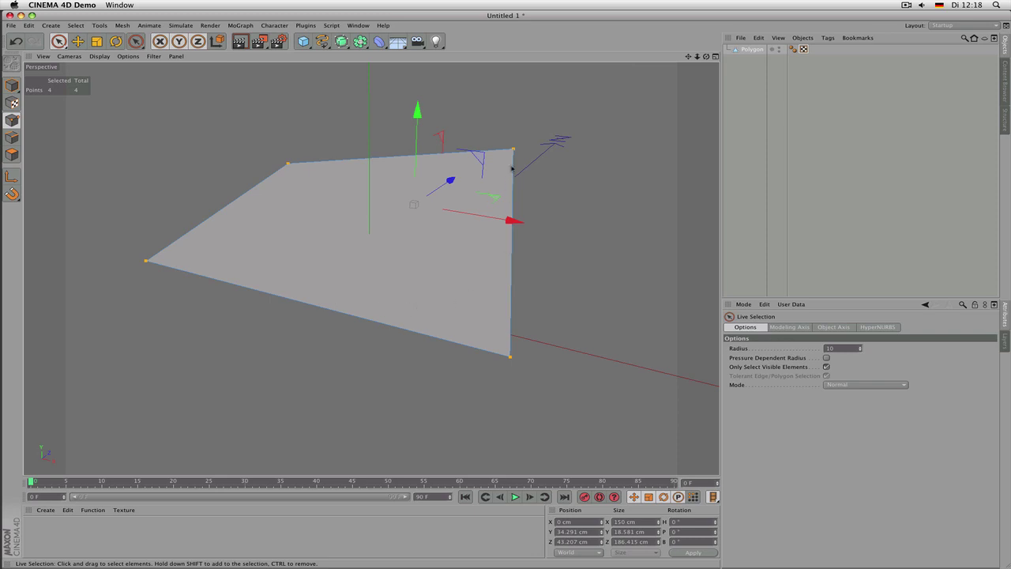
mouse_move(417, 117)
left_mouse_down()
mouse_move(427, 73)
mouse_move(429, 102)
left_mouse_up()
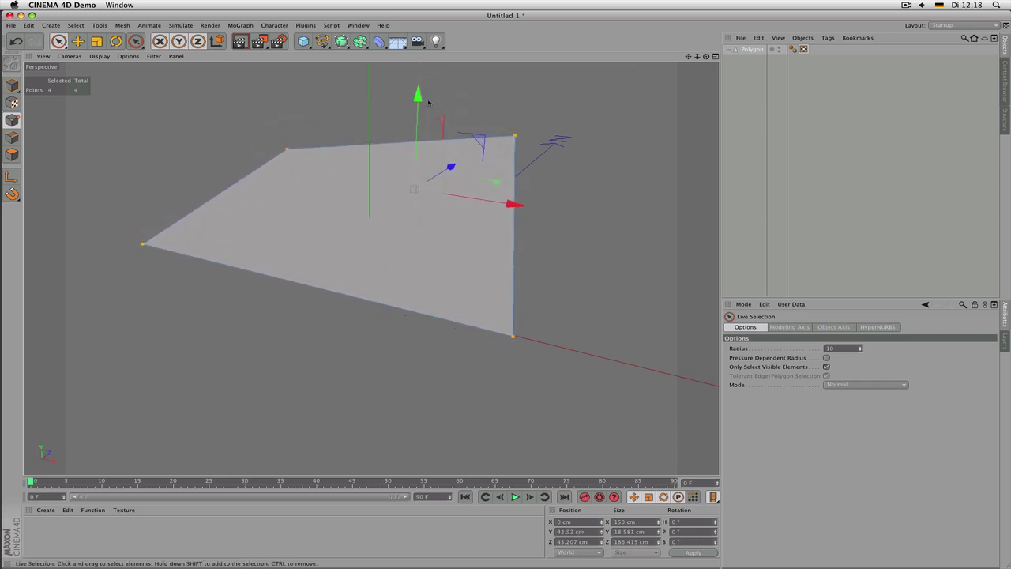
- Select only the rear left and front left points and raise them together to about Y 67.1 cm
left_click(287, 151)
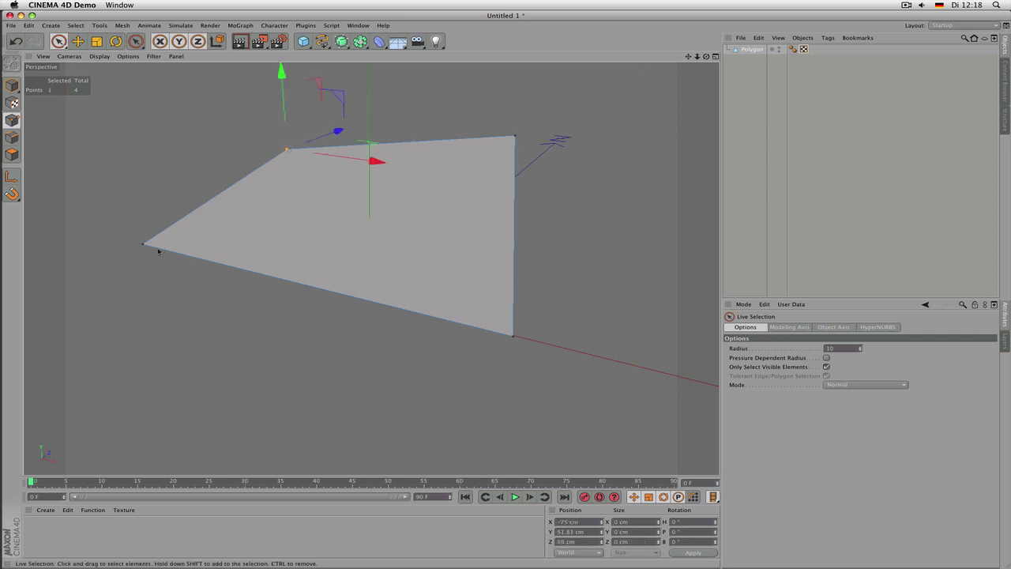
left_click(143, 245, "shift")
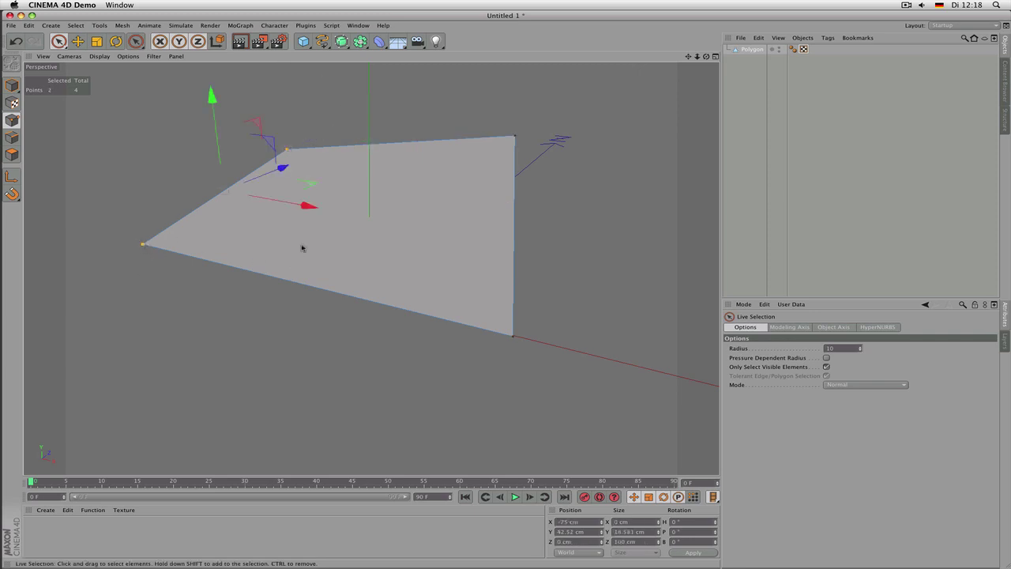
left_click_drag(210, 95, 209, 44)
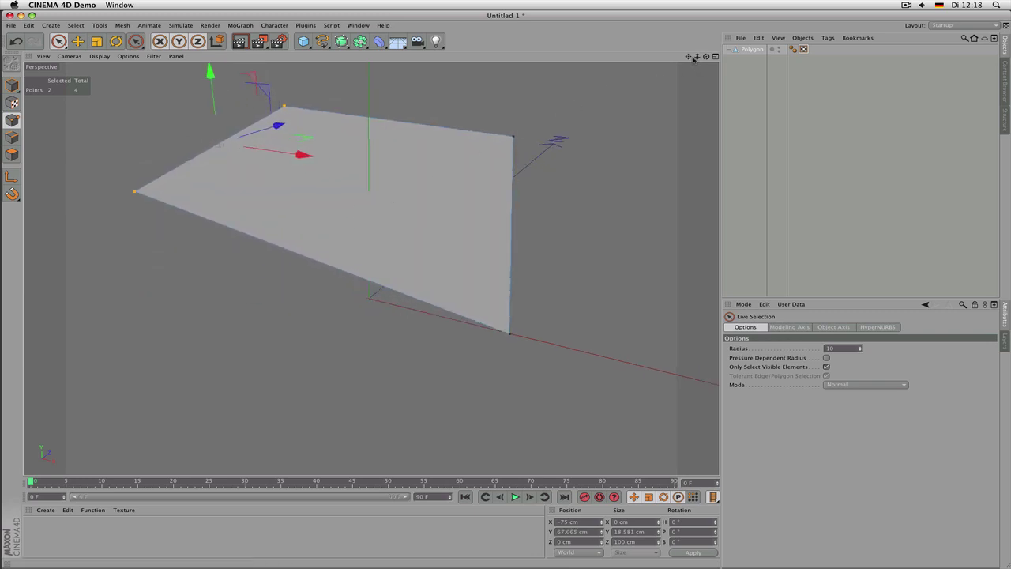
left_click_drag(688, 58, 681, 83)
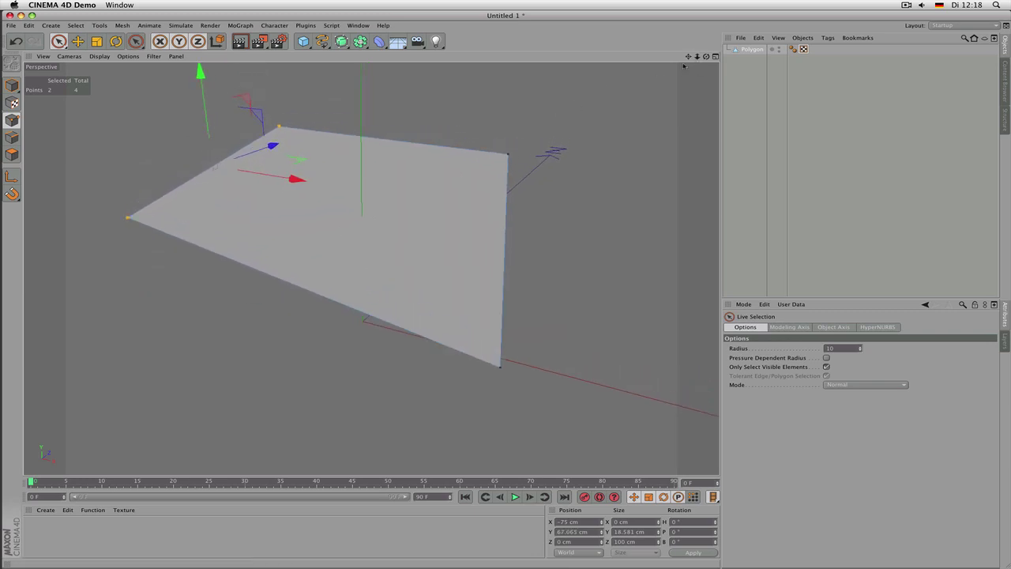
- Select the rear right and front right points together with Live Selection
left_click(514, 155)
left_click_drag(495, 353, 495, 372)
left_click(494, 370)
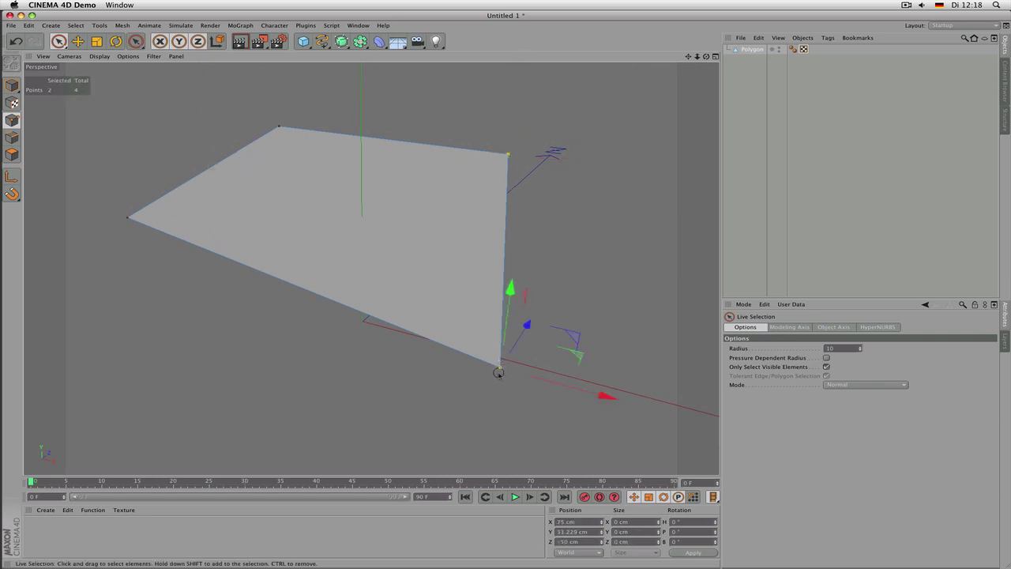
left_click(509, 154, "shift")
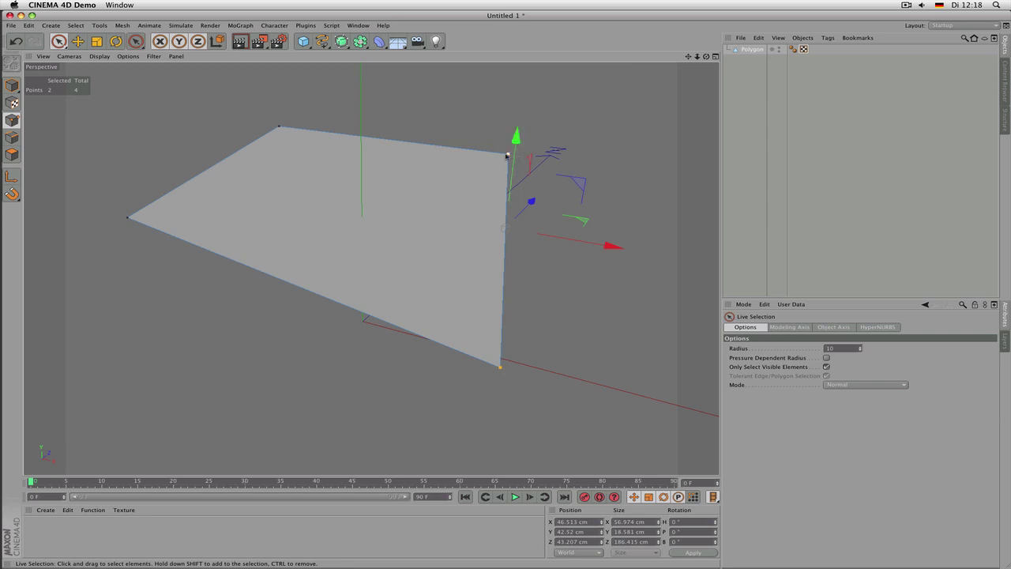
- Select the two rear points and add the front right point to the selection
left_click_drag(278, 127, 546, 155)
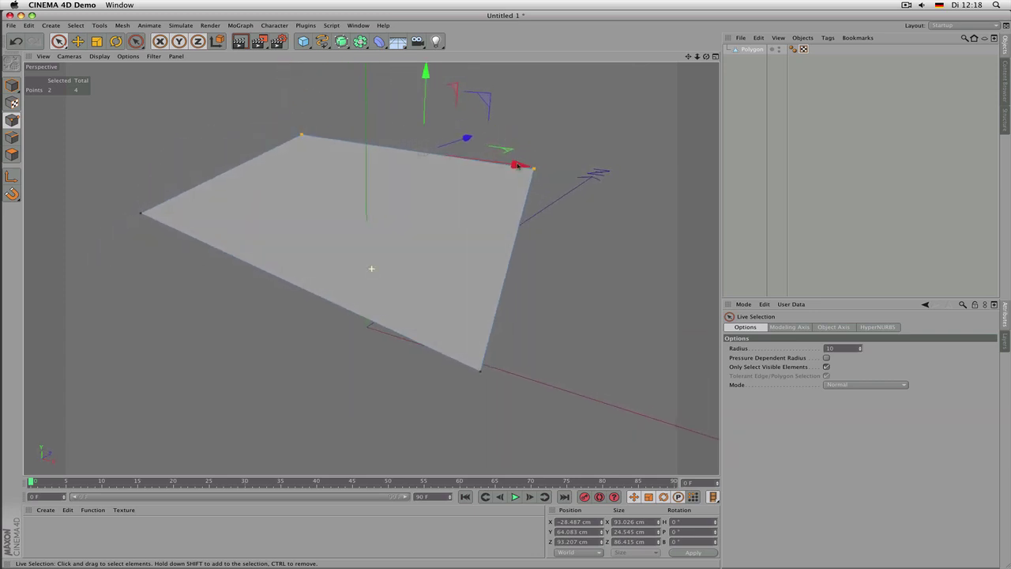
left_click_drag(372, 268, 371, 269, "alt")
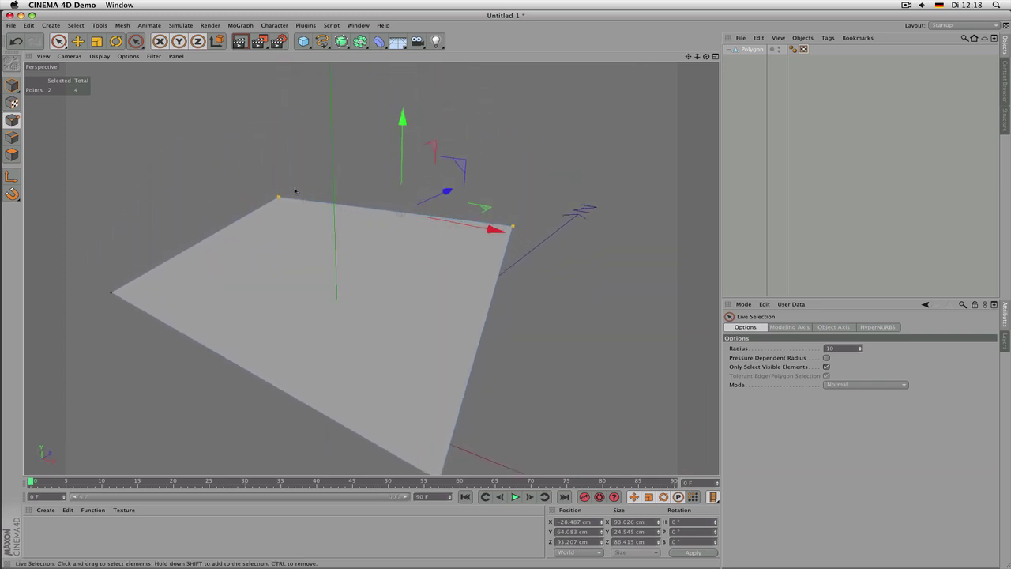
mouse_move(287, 188)
left_mouse_down()
mouse_move(282, 196)
mouse_move(526, 231)
left_mouse_up()
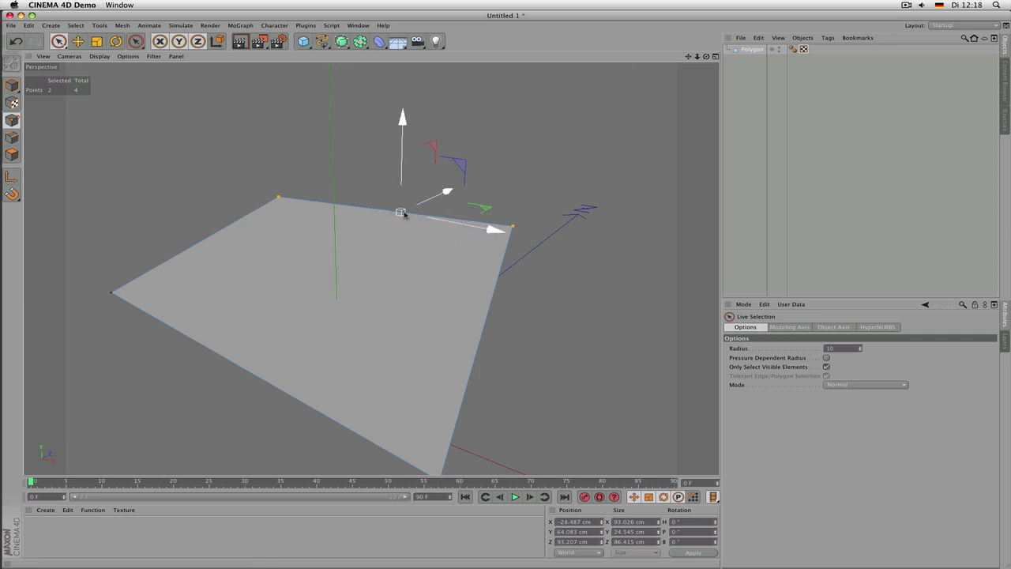
scroll(325, 207, "down", 2)
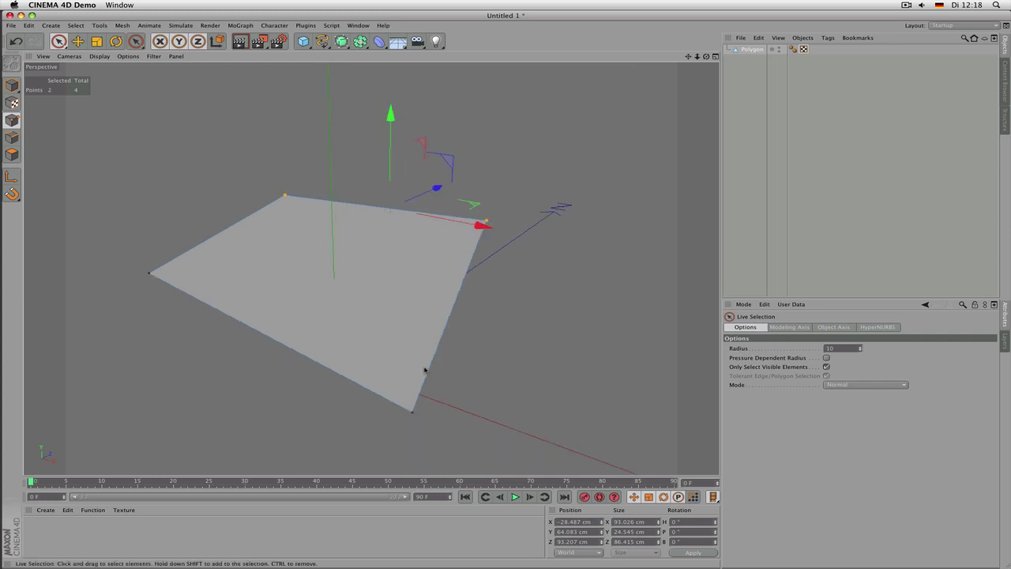
left_click(412, 410, "shift")
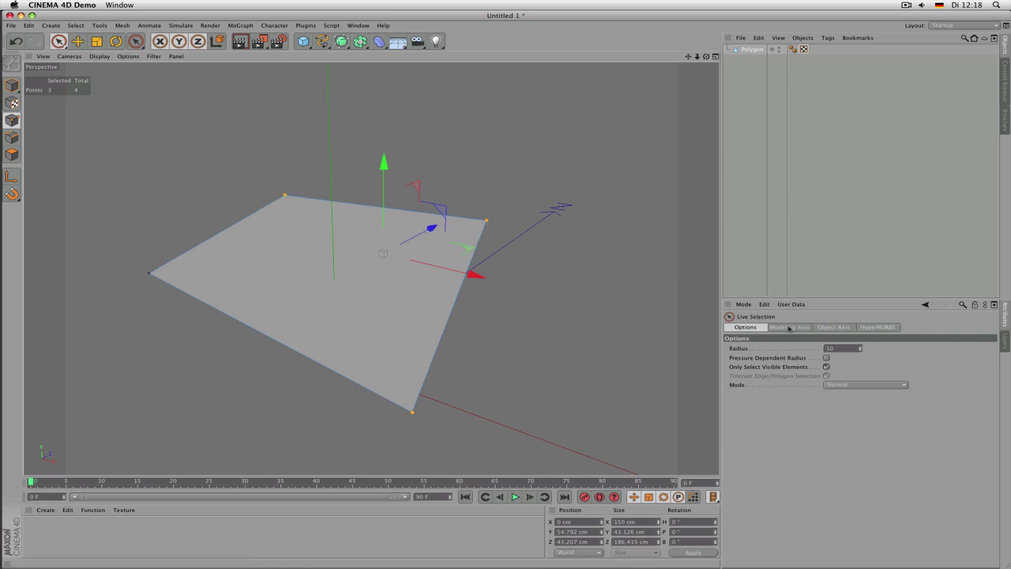
- Offset the selection's modeling axis to X -100 %, Y 100 % and Z 100 %, and bring Z down to 1 %
left_click(788, 327)
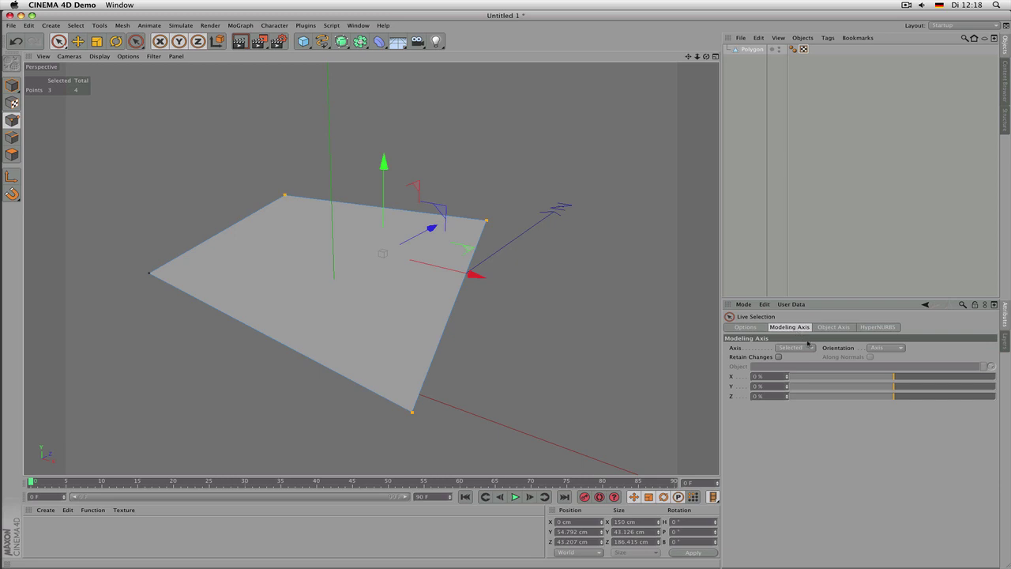
left_click_drag(885, 382, 775, 380)
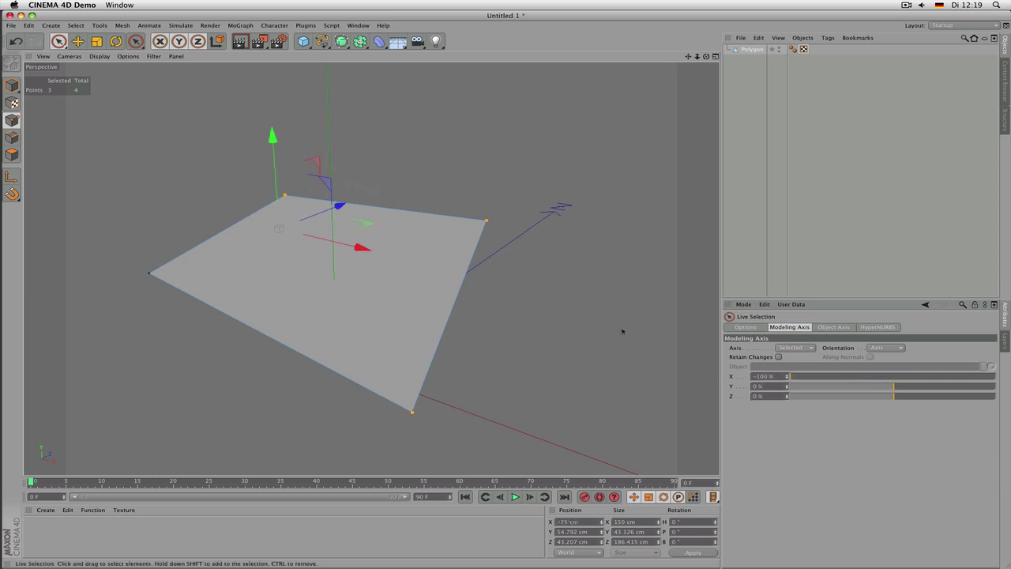
left_click_drag(542, 279, 445, 273, "alt")
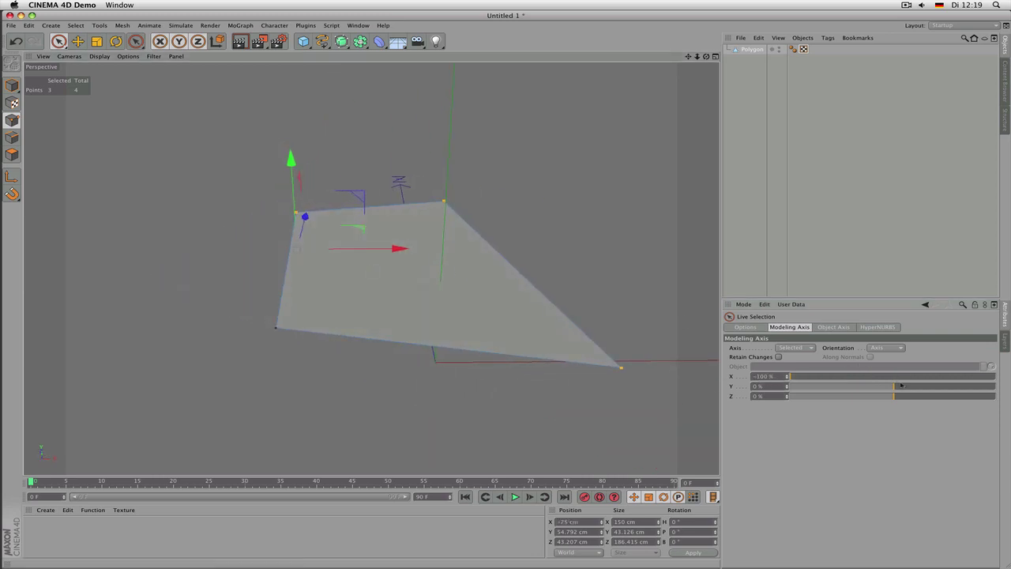
left_click_drag(912, 388, 1008, 382)
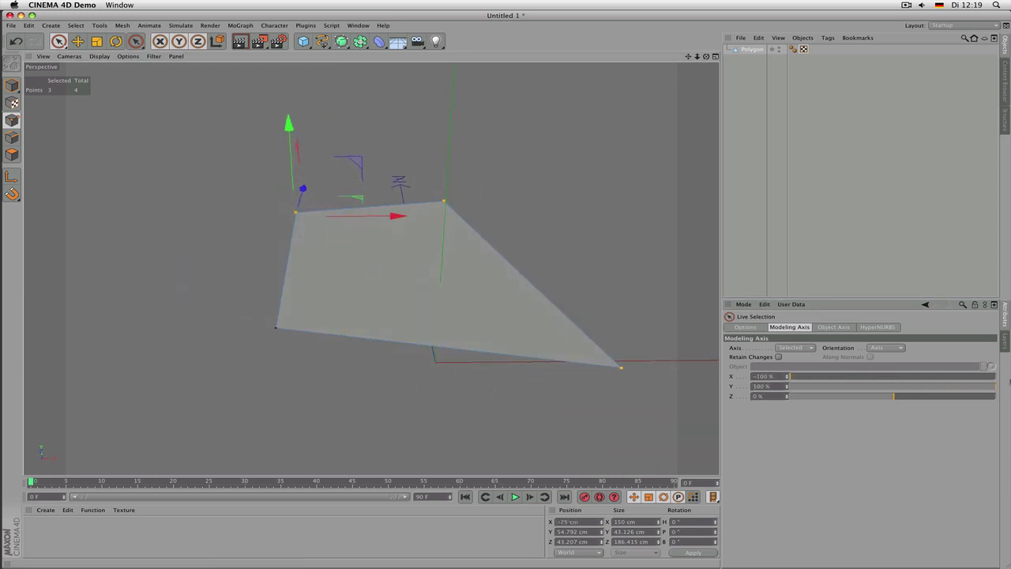
left_click_drag(908, 396, 1009, 396)
left_click_drag(497, 252, 695, 237, "alt")
left_click_drag(370, 269, 371, 269, "alt")
left_click_drag(905, 397, 896, 396)
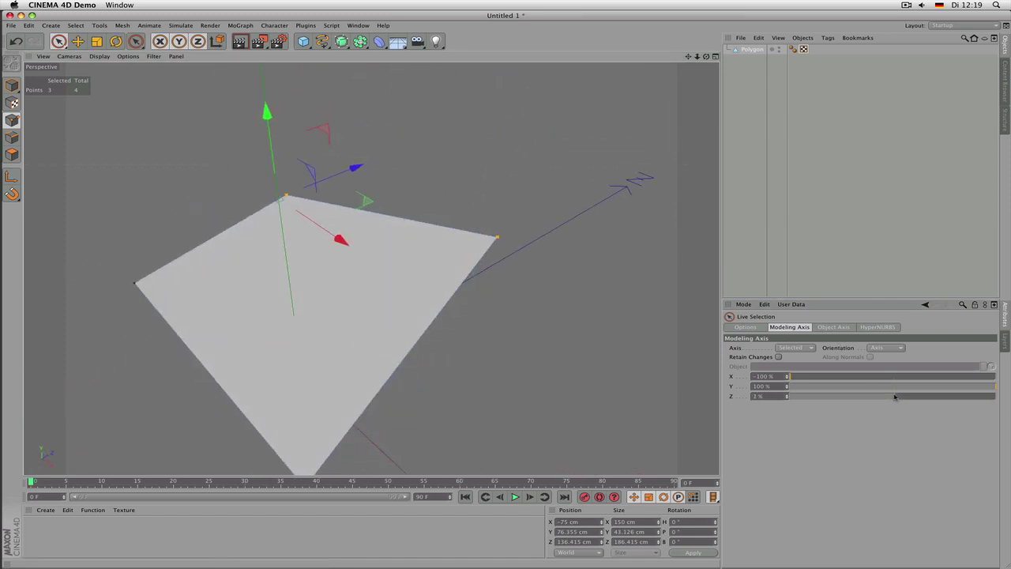
- Reset the modeling axis offsets in X, Y and Z to 0 %
double_click(769, 377)
type("0")
key("Return")
key("0")
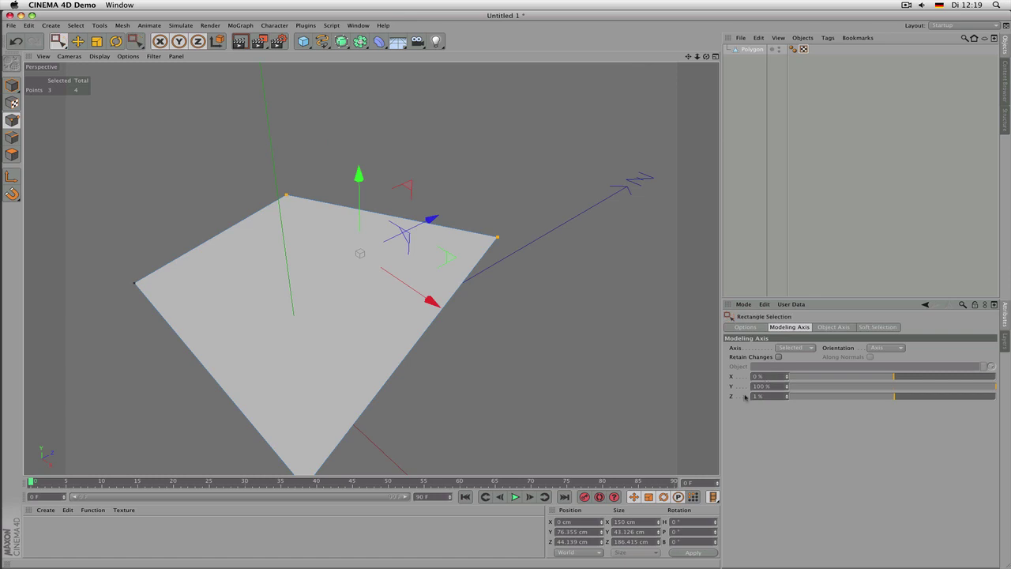
double_click(757, 386)
type("0")
key("Return")
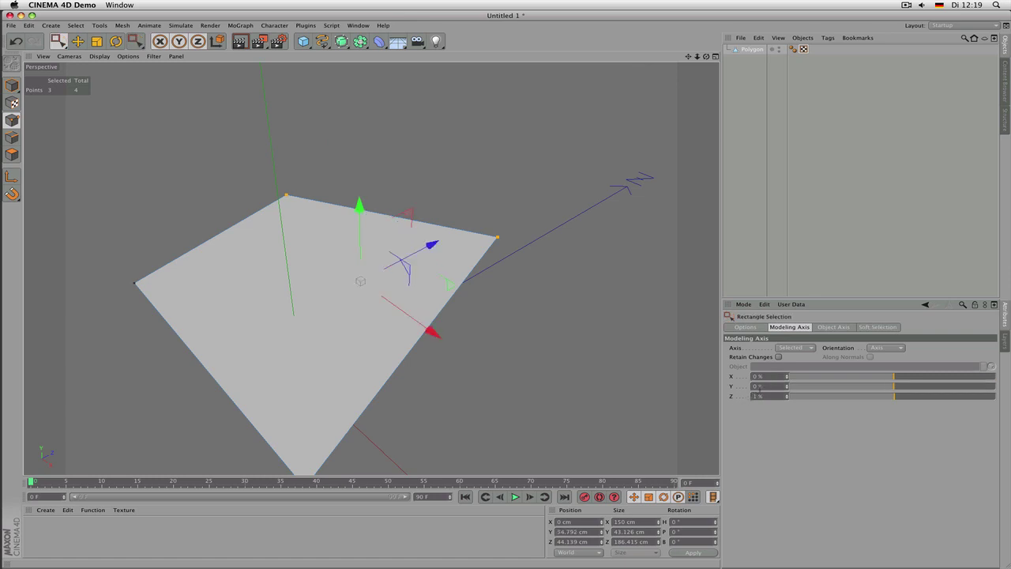
type("0")
key("Return")
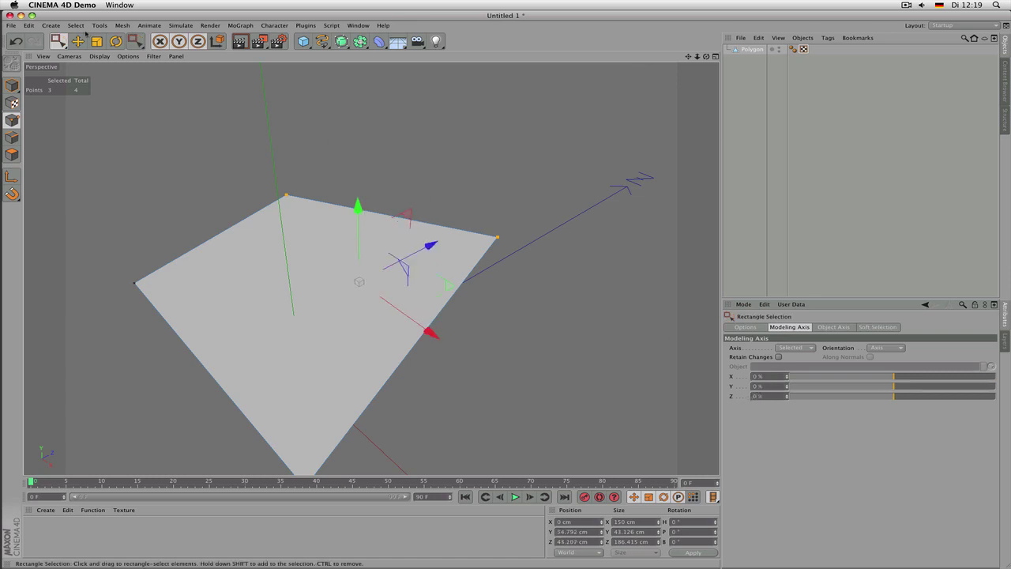
- Set the modeling axis Y offset to -100 % for the three selected points
scroll(437, 194, "down", 3)
left_click_drag(483, 222, 479, 326, "alt")
scroll(445, 271, "up", 2)
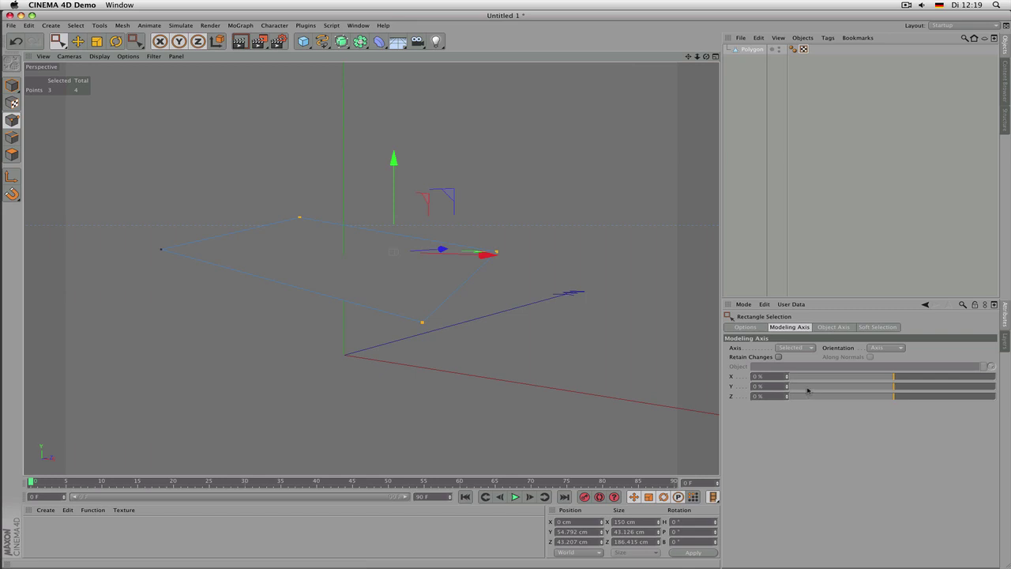
left_click_drag(649, 356, 650, 319, "alt")
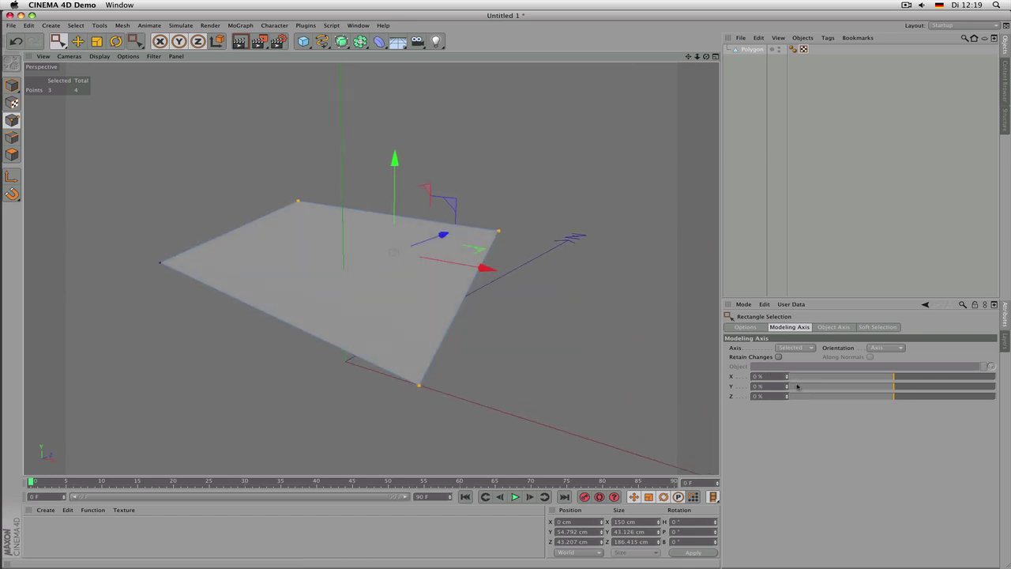
left_click_drag(797, 386, 761, 386)
left_click_drag(545, 235, 503, 239, "alt")
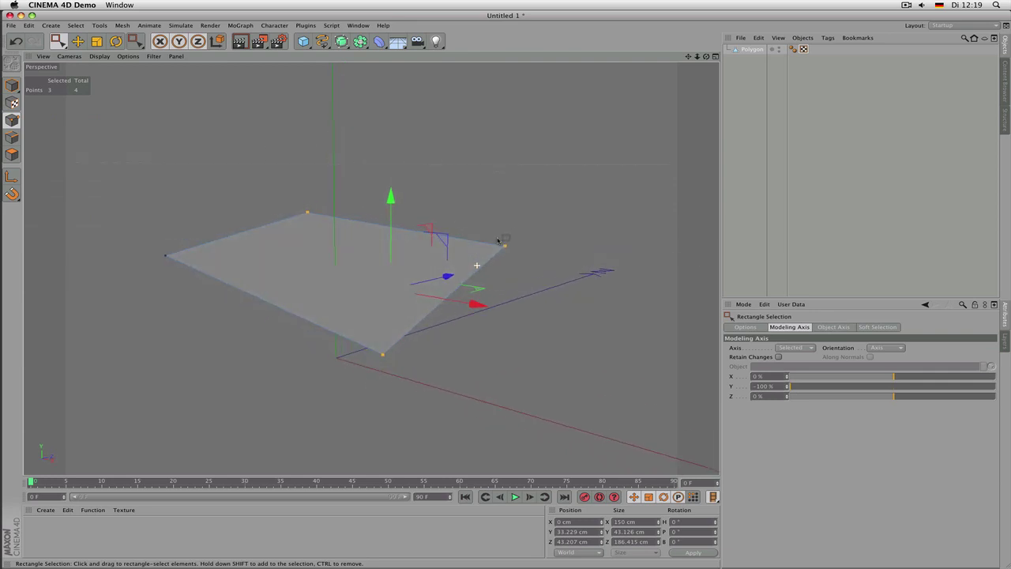
- Scale the three selected points along Y to a height of about 97.7 cm
left_click(96, 41)
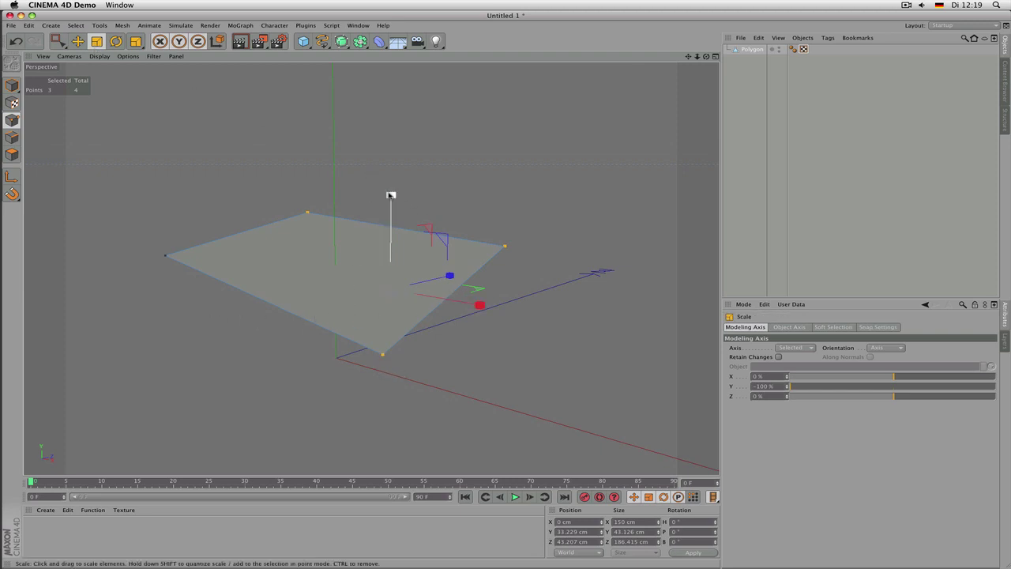
mouse_move(390, 195)
left_mouse_down()
mouse_move(390, 71)
mouse_move(390, 182)
left_mouse_up()
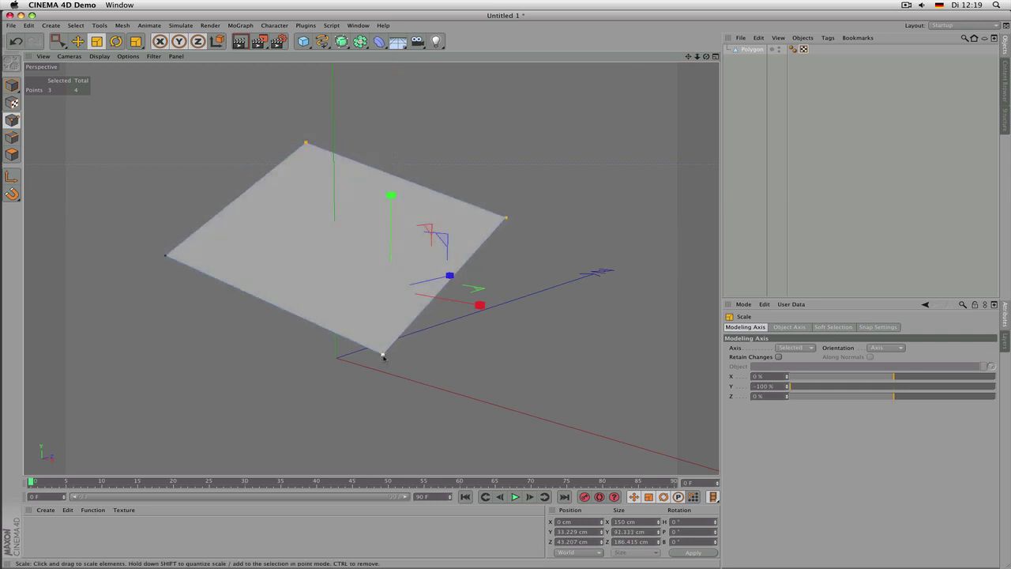
left_click_drag(391, 195, 411, 187)
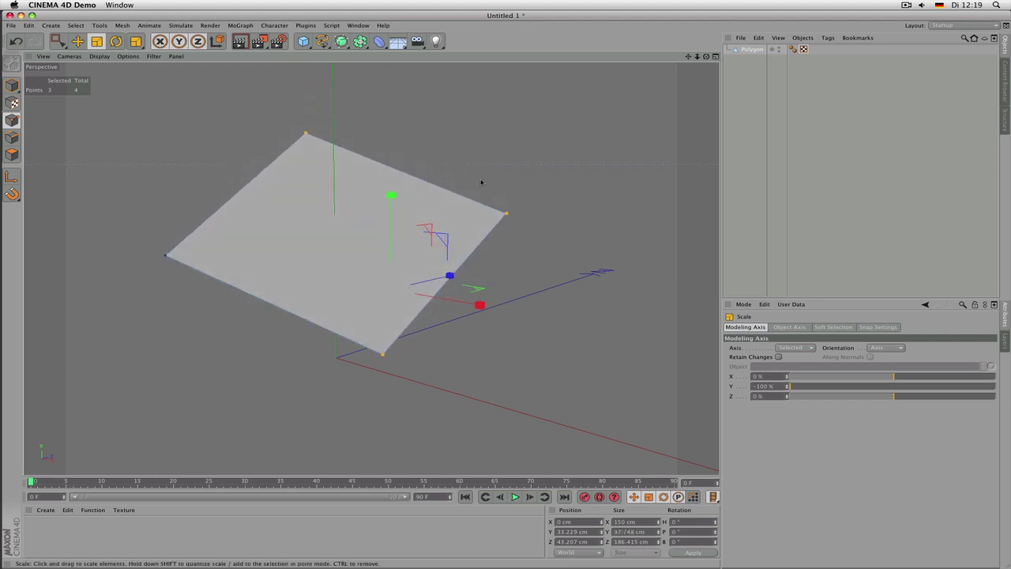
left_click_drag(480, 181, 415, 185, "alt")
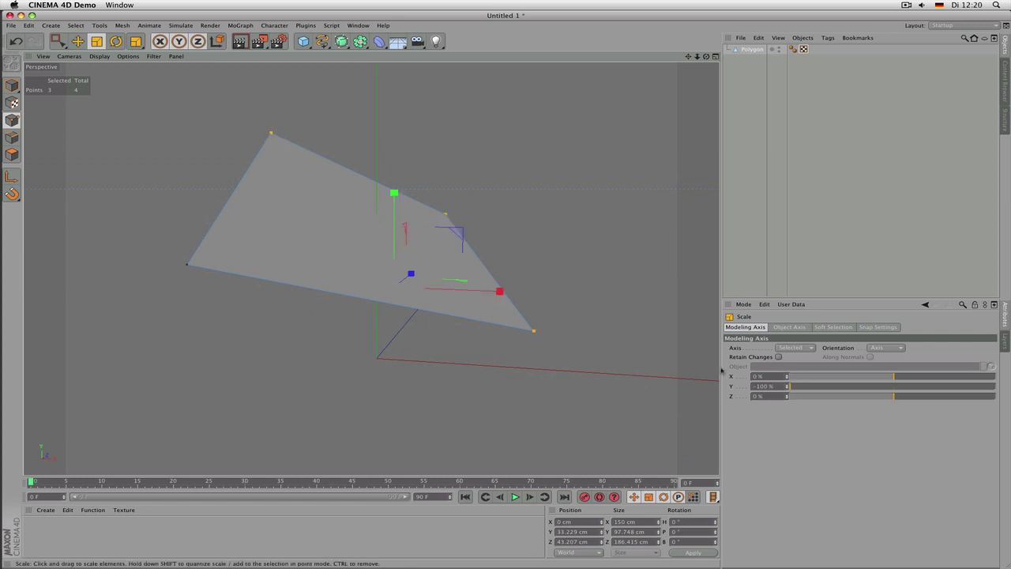
- Set the modeling axis Y offset to 100 % and scale the three points along Y to about 84.6 cm
left_click_drag(801, 388, 1009, 385)
scroll(482, 219, "down", 2)
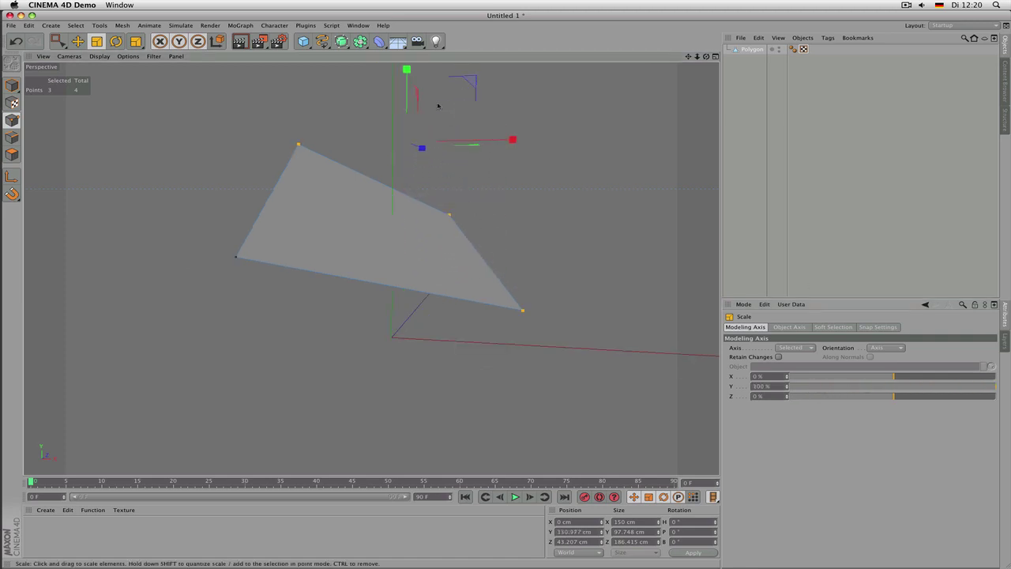
left_click_drag(406, 71, 430, 87)
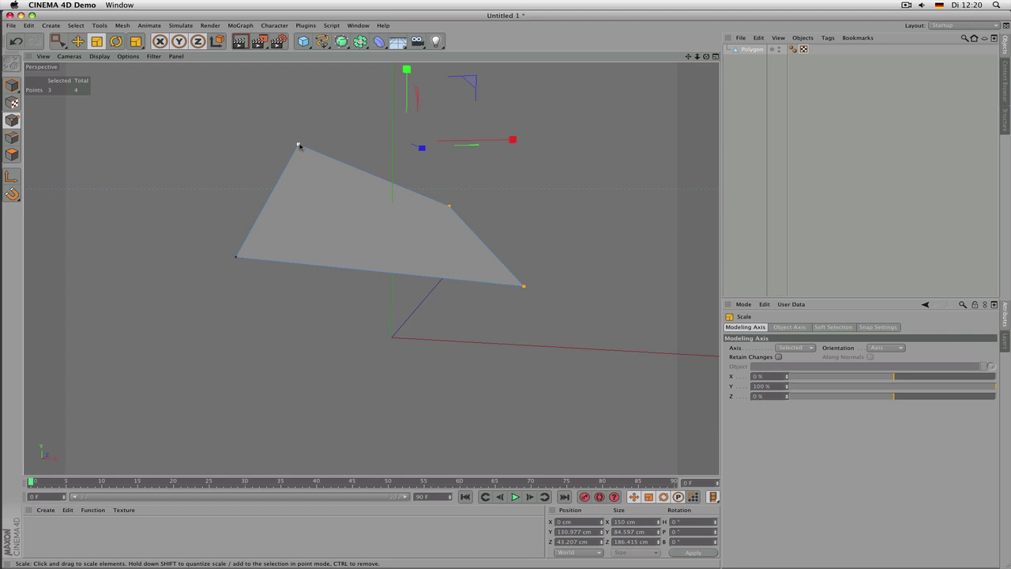
- Reset the Scale tool's modeling axis Y offset to 0 %
left_click(766, 386)
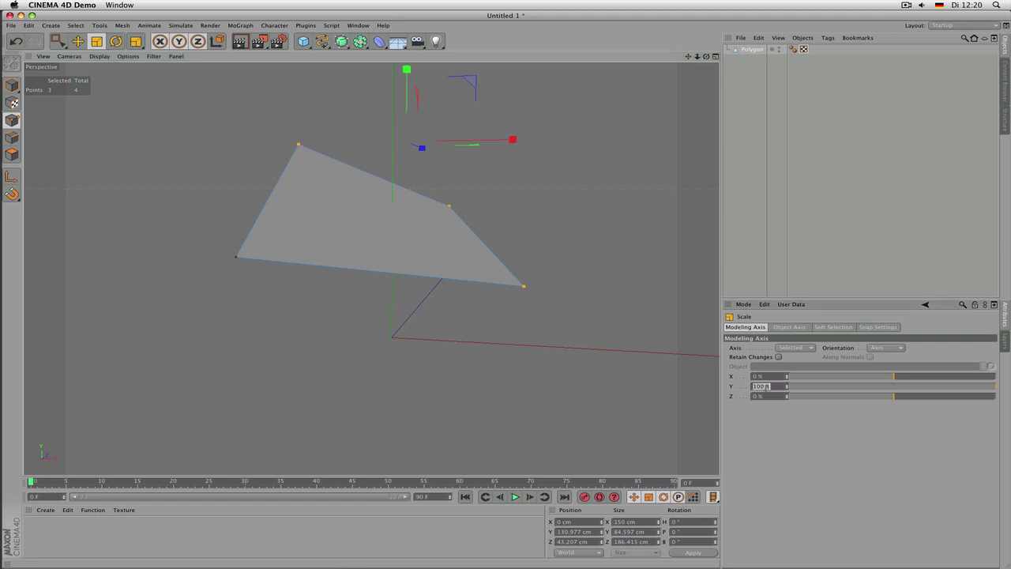
type("0")
key("Return")
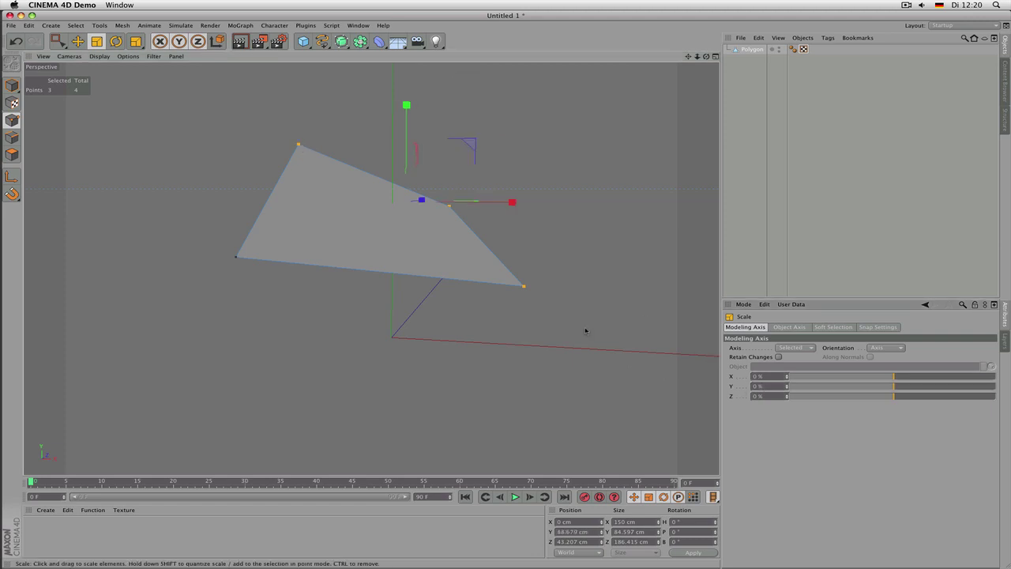
- Set the modeling axis to World, scale the three points up along Y, and undo the scaling
left_click_drag(578, 336, 518, 276, "alt")
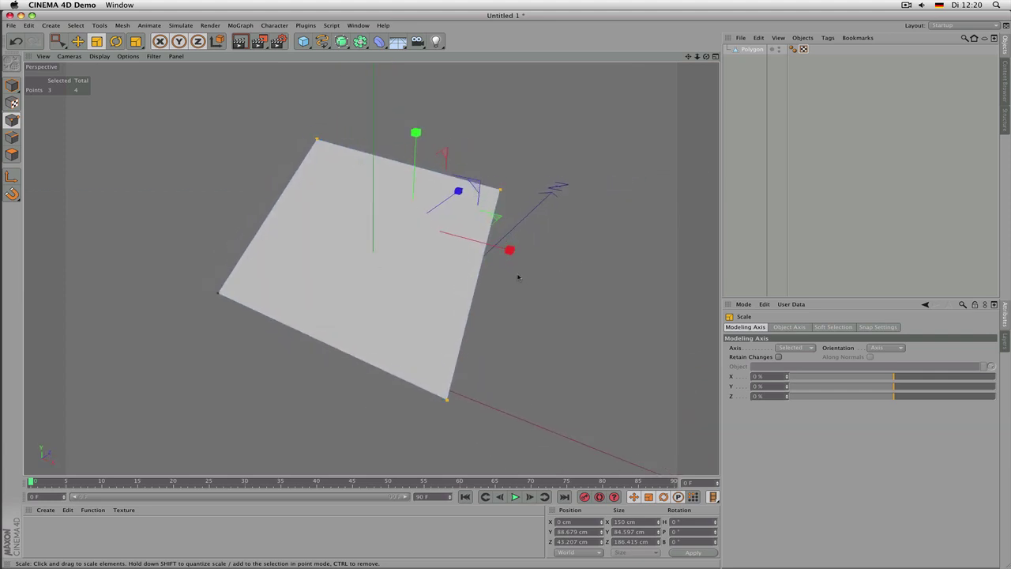
left_click(802, 348)
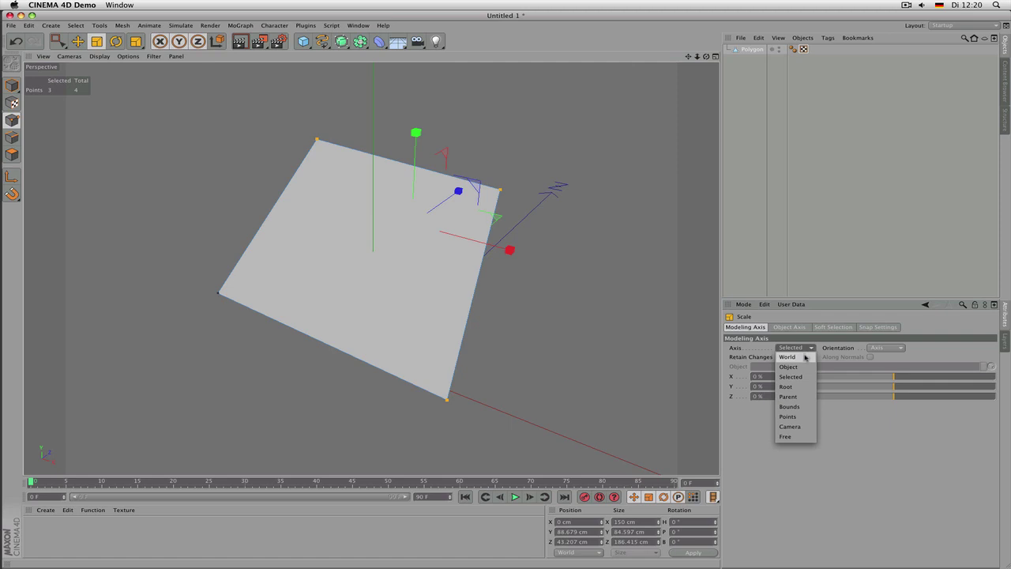
left_click(804, 357)
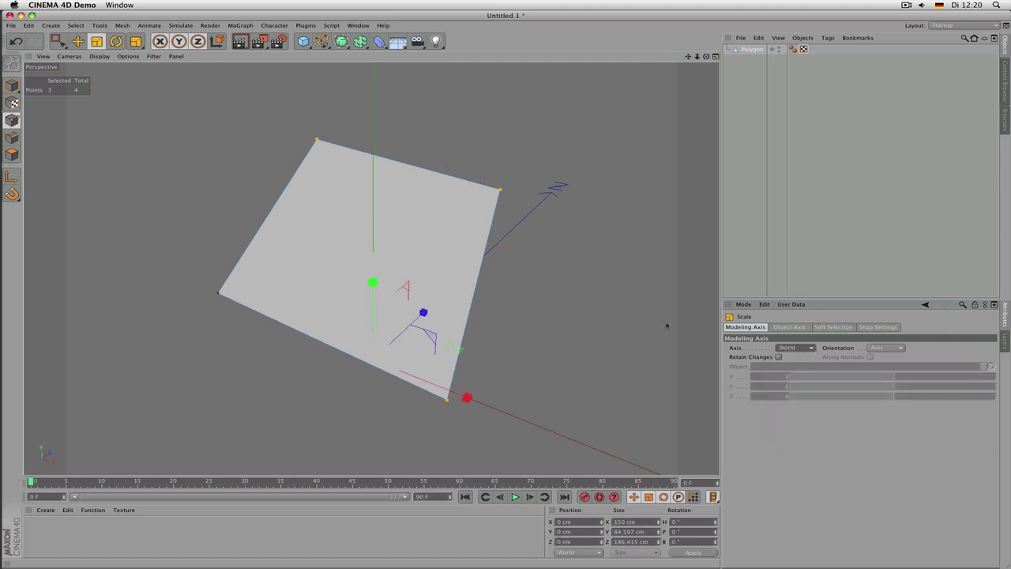
left_click_drag(667, 325, 564, 316, "alt")
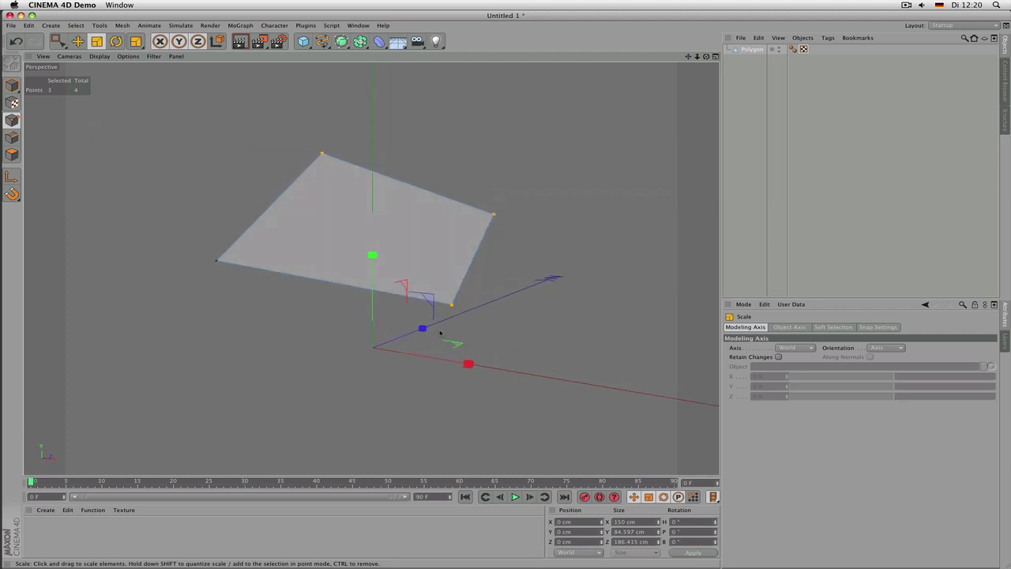
left_click_drag(372, 255, 385, 282)
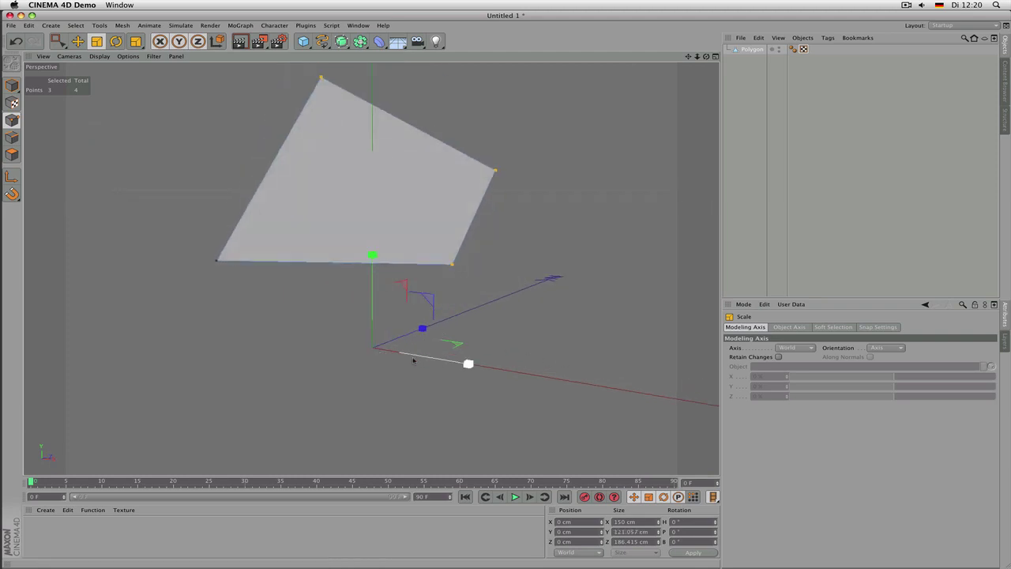
key("ctrl+z")
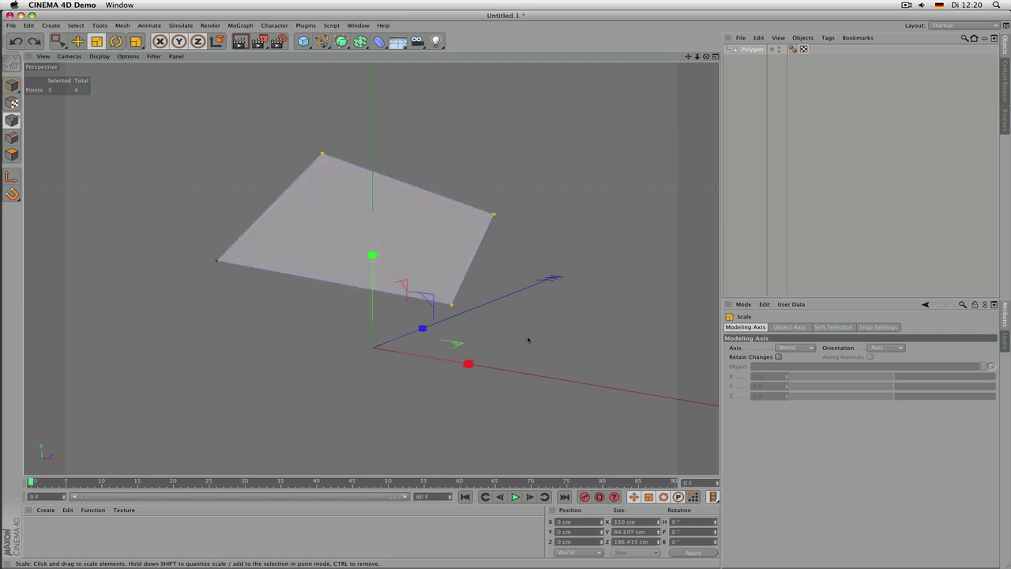
- Set the Scale tool's modeling axis to Object and view the axis placement from another angle
left_click(798, 347)
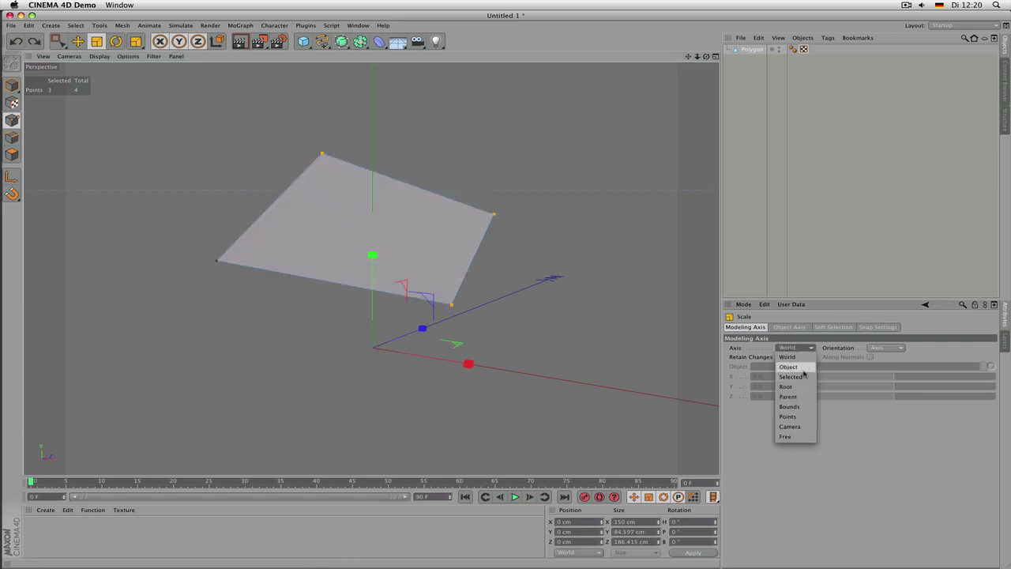
left_click(804, 368)
left_click_drag(528, 277, 509, 263, "alt")
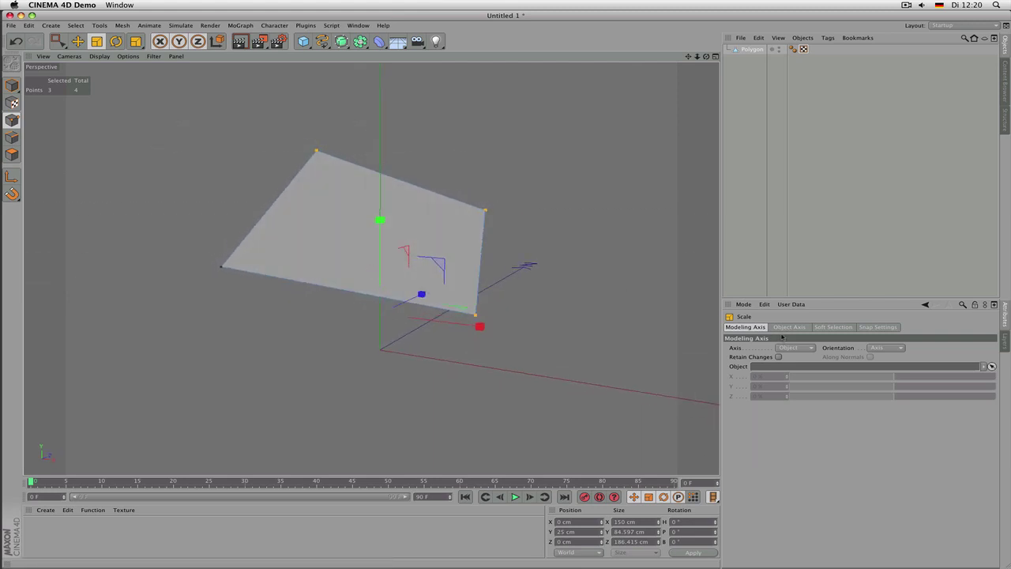
- Set the modeling axis to Selected and inspect its position relative to the three selected points
left_click(793, 347)
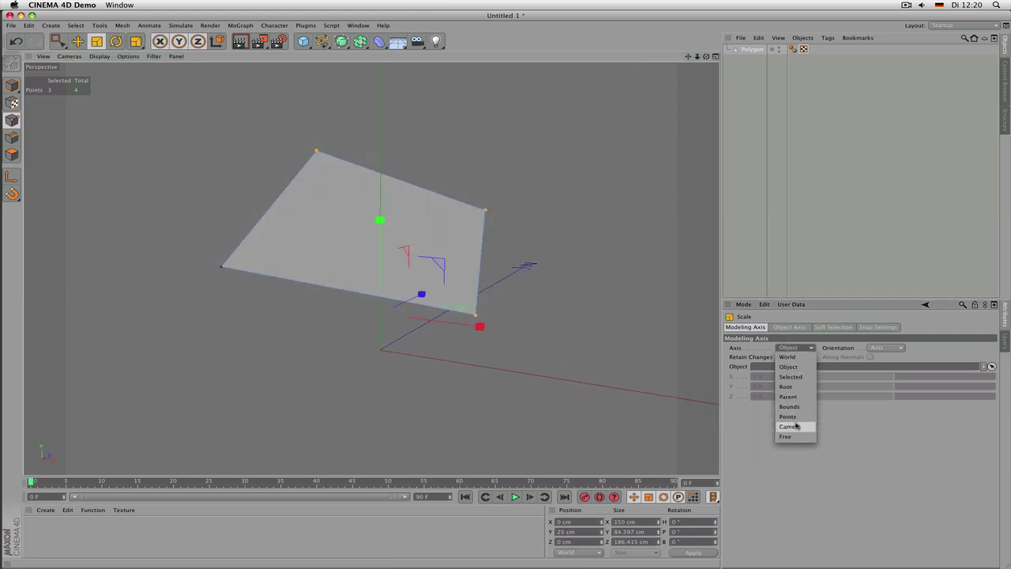
left_click(798, 379)
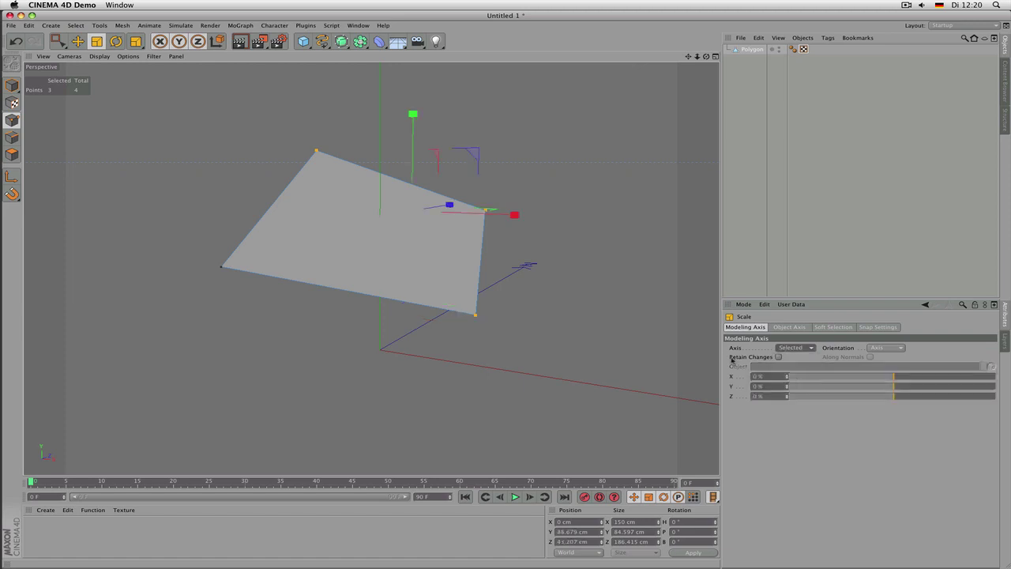
left_click_drag(501, 267, 535, 255, "alt")
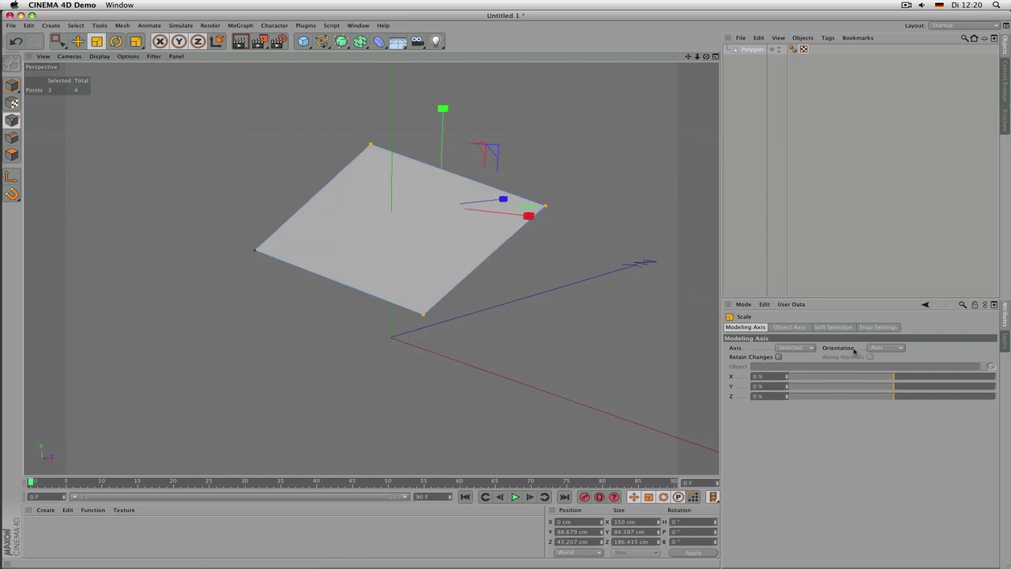
left_click_drag(465, 199, 486, 199, "alt")
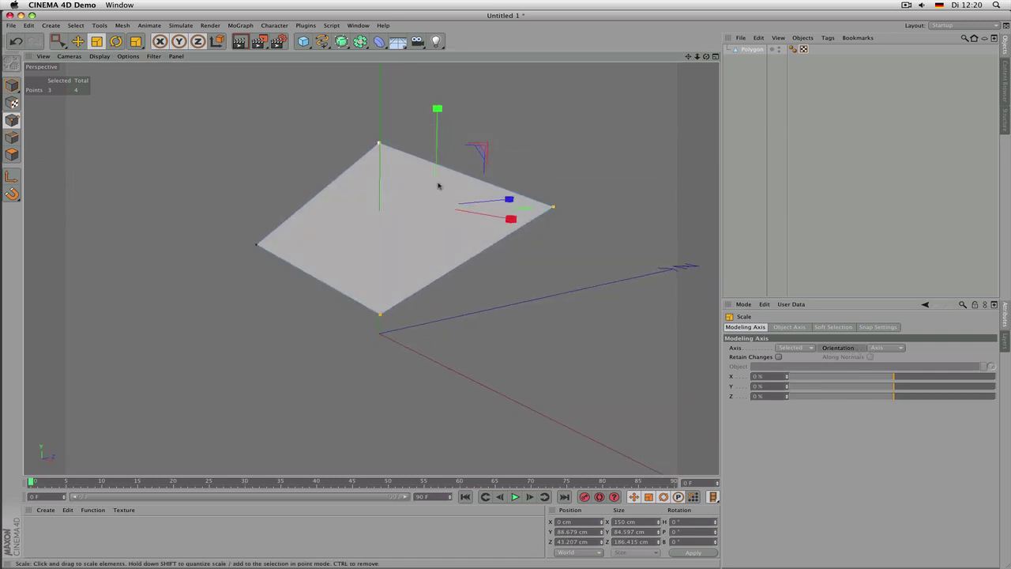
- Set the modeling axis orientation to Normal and scale the three points slightly, to a Z size of about 184.5 cm
left_click(899, 349)
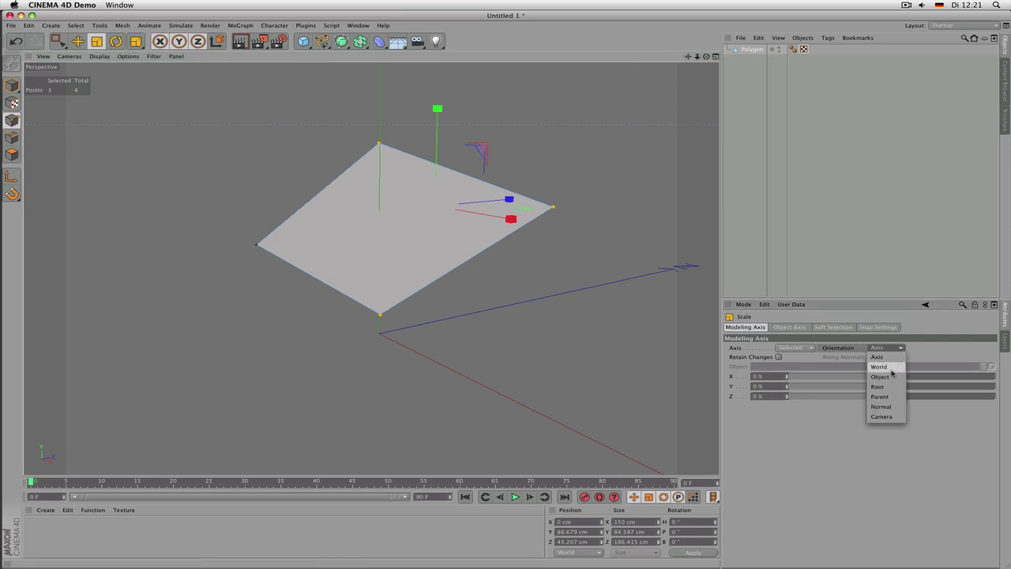
left_click(891, 406)
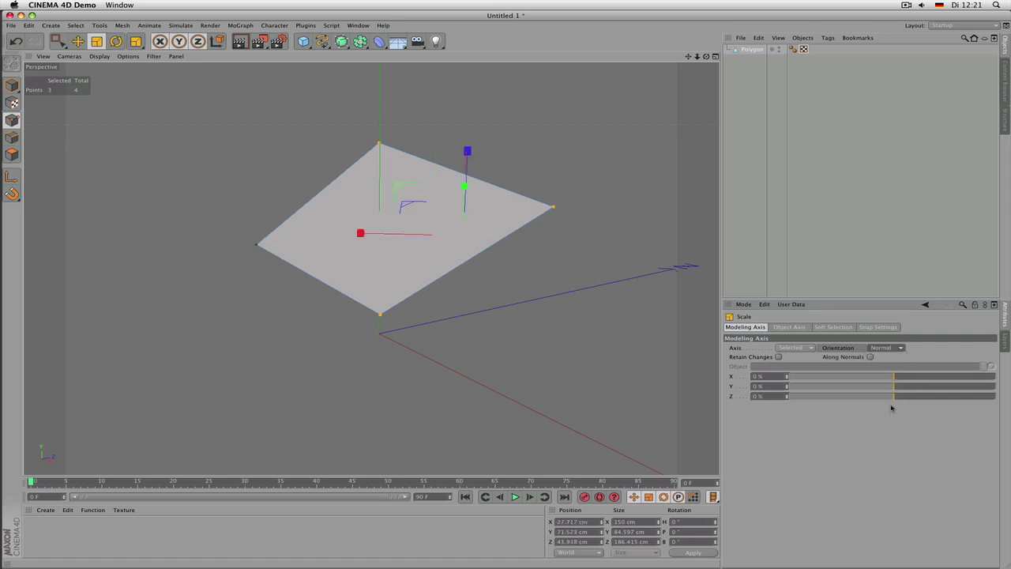
left_click_drag(654, 248, 446, 228, "alt")
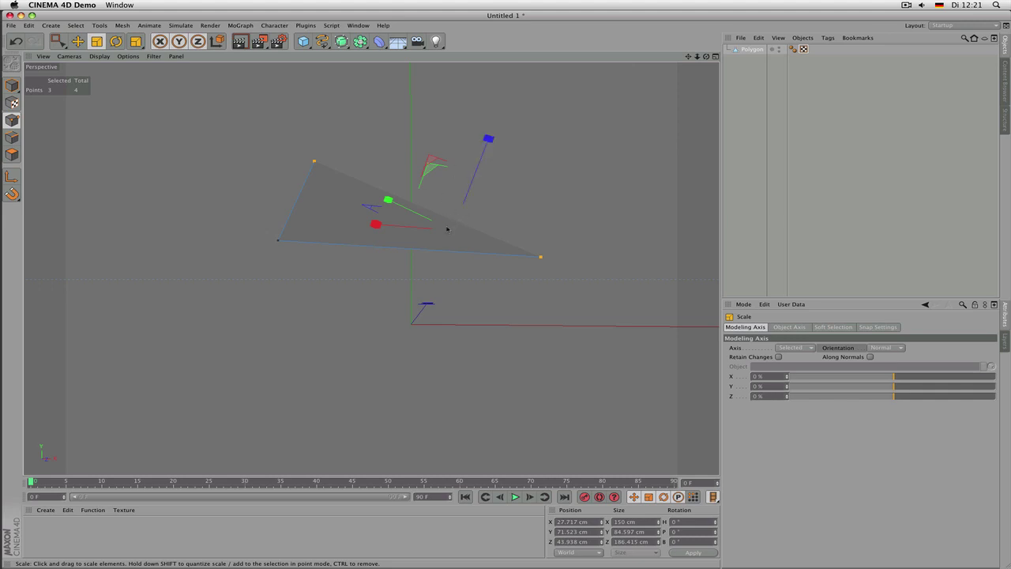
left_click_drag(507, 197, 533, 183, "alt")
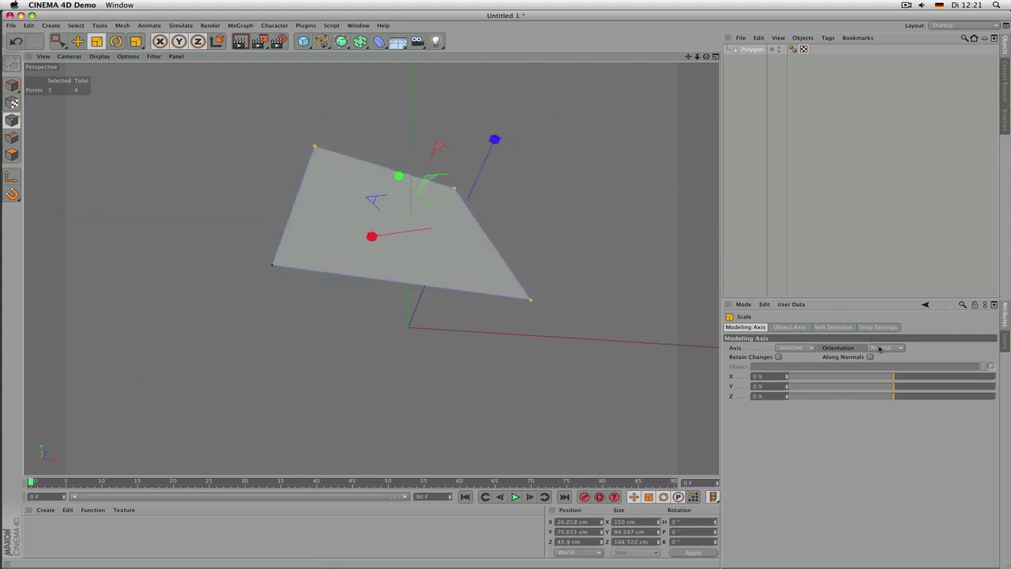
- Set the modeling axis orientation back to Axis
left_click(880, 348)
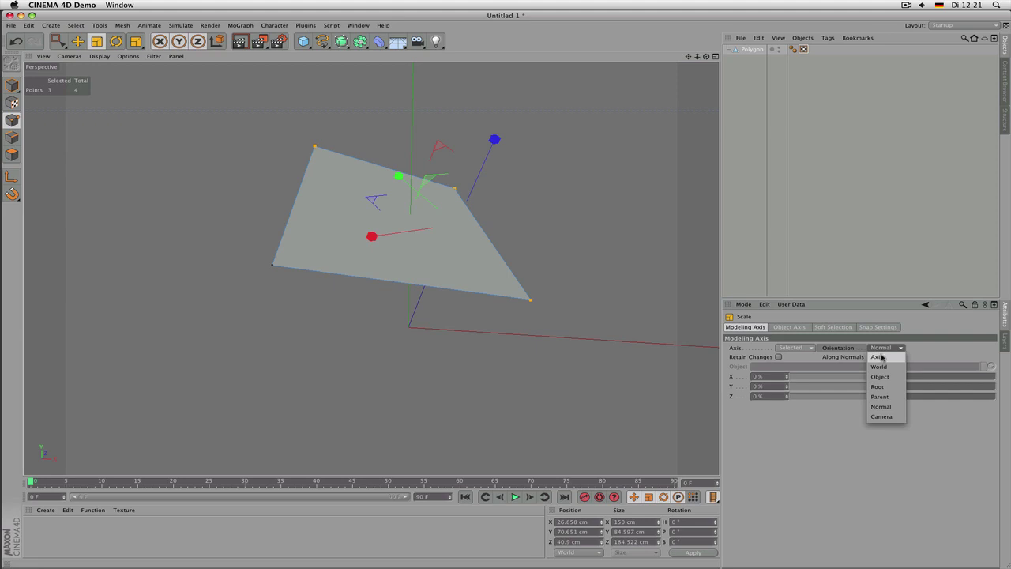
left_click(881, 357)
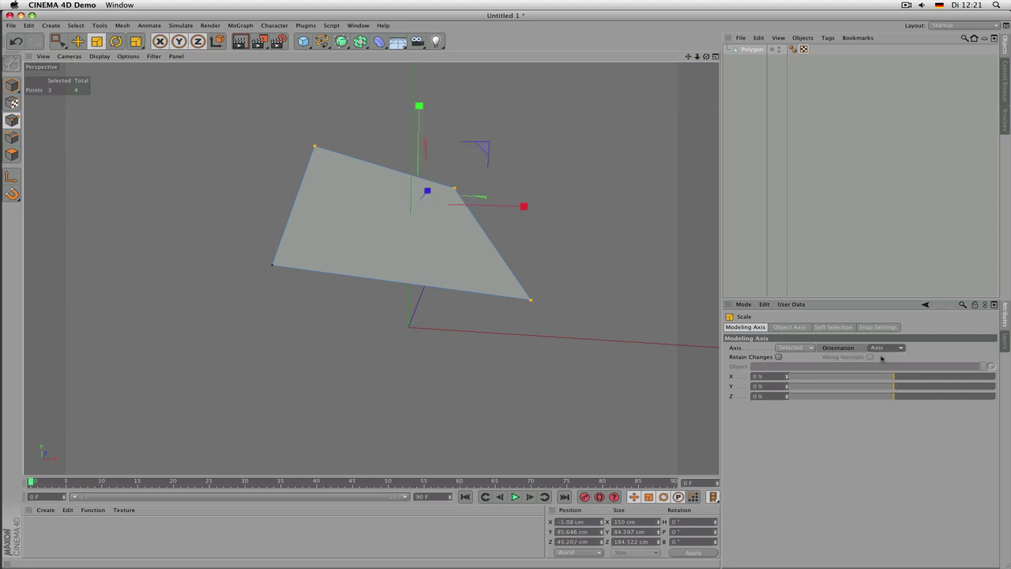
left_click_drag(523, 232, 553, 221, "alt")
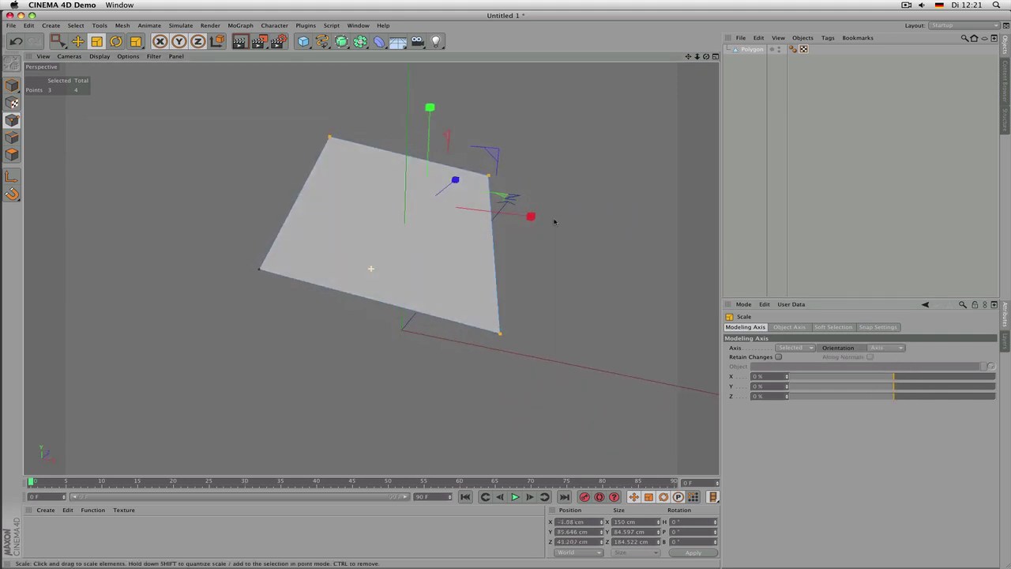
- Reselect the Polygon object and switch from point editing to Model mode
left_click(750, 50)
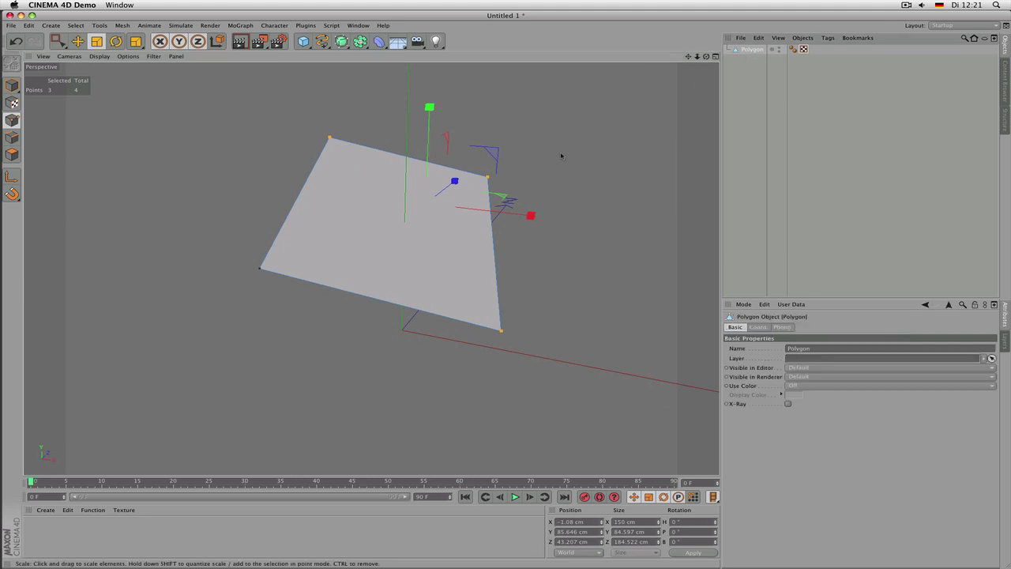
left_click(727, 85)
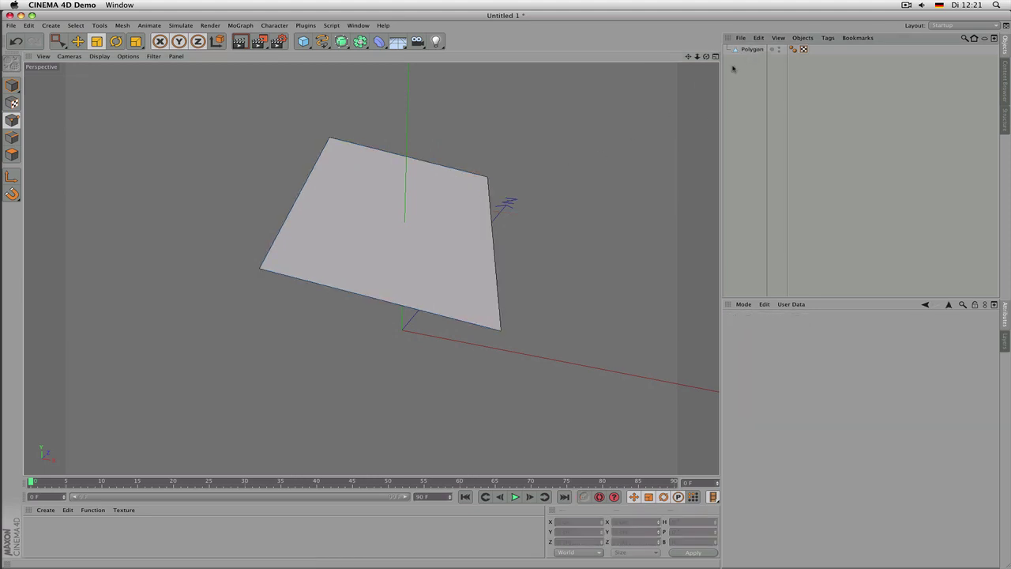
left_click(749, 52)
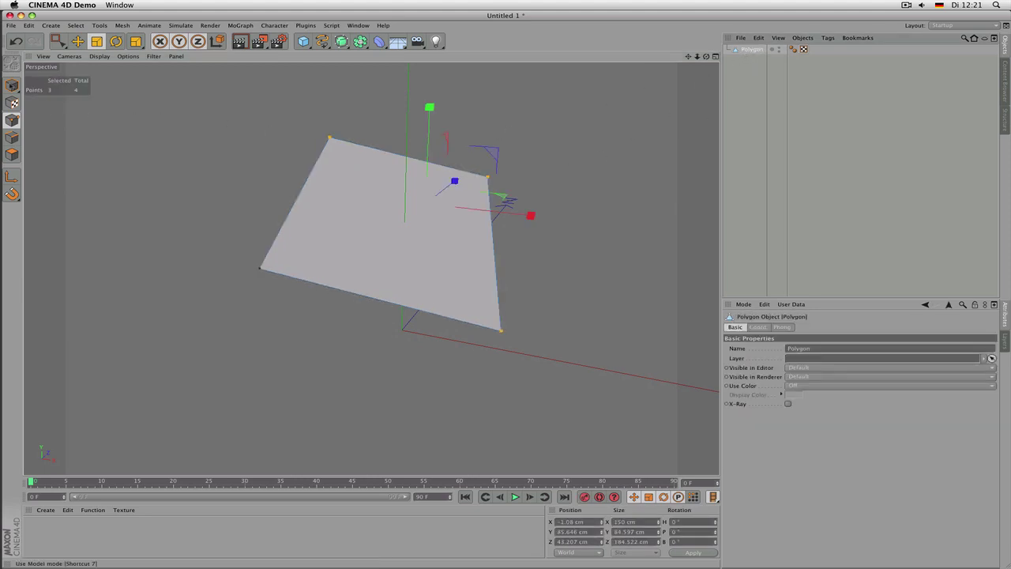
left_click(12, 85)
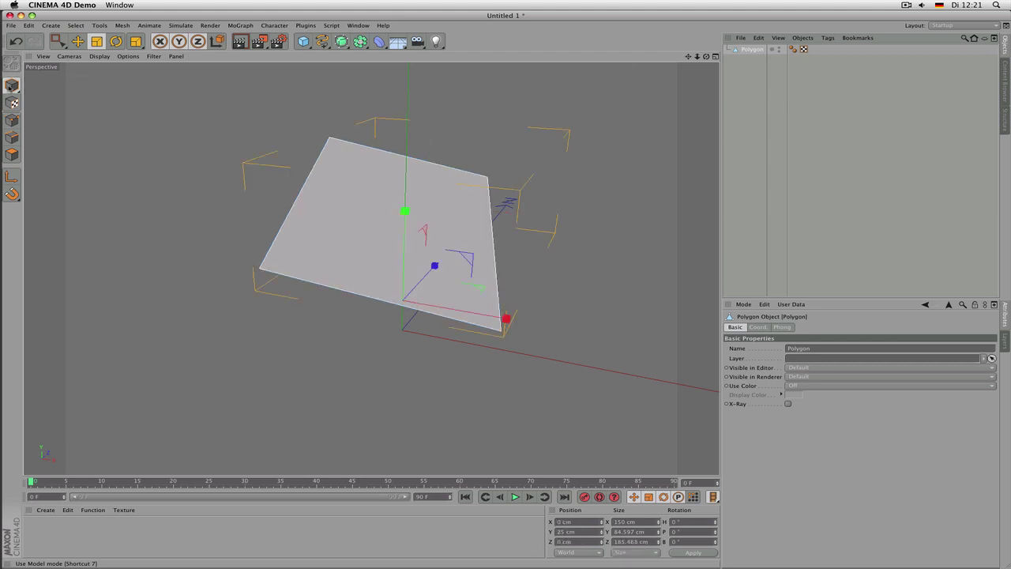
left_click_drag(278, 157, 273, 119, "alt")
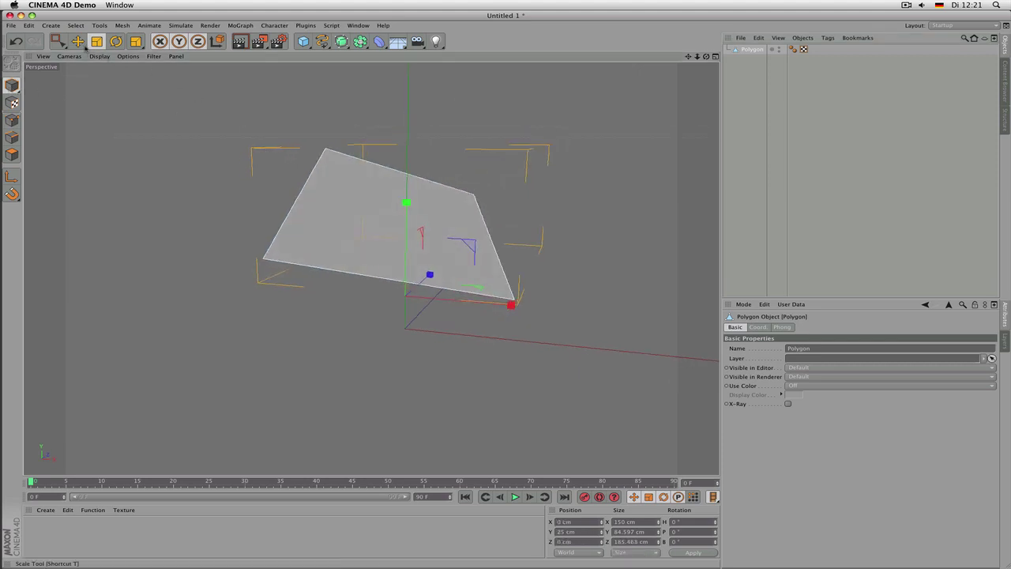
- Move the whole polygon object up along Y to a position of about 44.6 cm
left_click(77, 42)
left_click_drag(431, 165, 432, 284, "alt")
left_click_drag(372, 268, 545, 229, "alt")
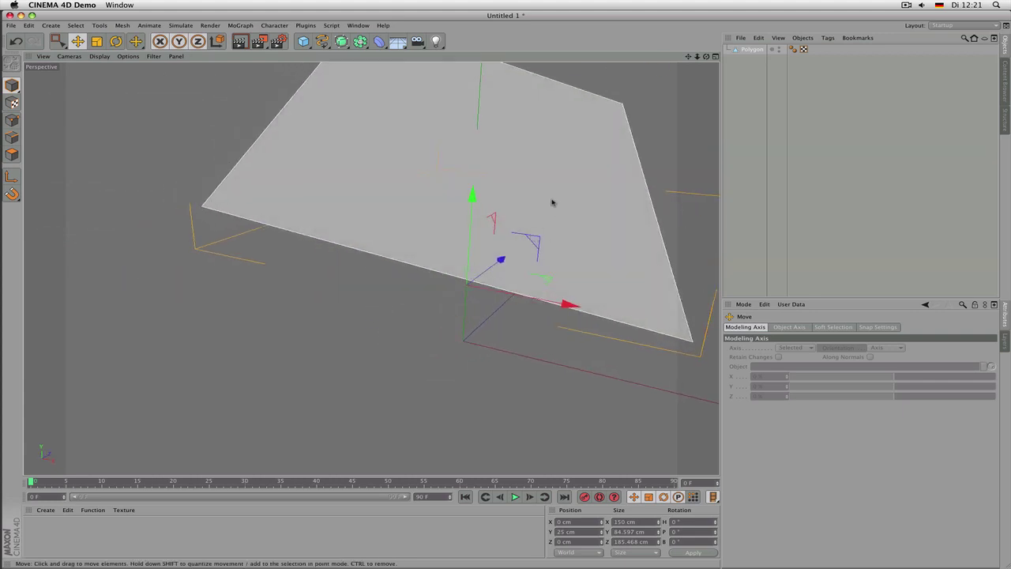
middle_click_drag(552, 203, 413, 248, "alt")
left_click_drag(412, 249, 352, 304, "alt")
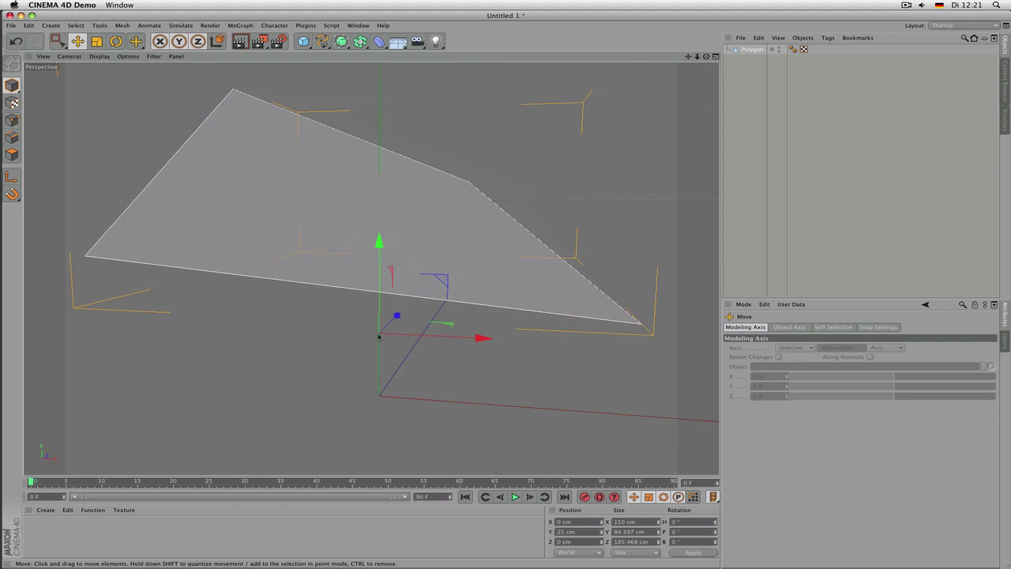
left_click_drag(378, 336, 407, 324, "alt")
left_click_drag(402, 243, 405, 191)
left_click_drag(410, 222, 384, 342, "alt")
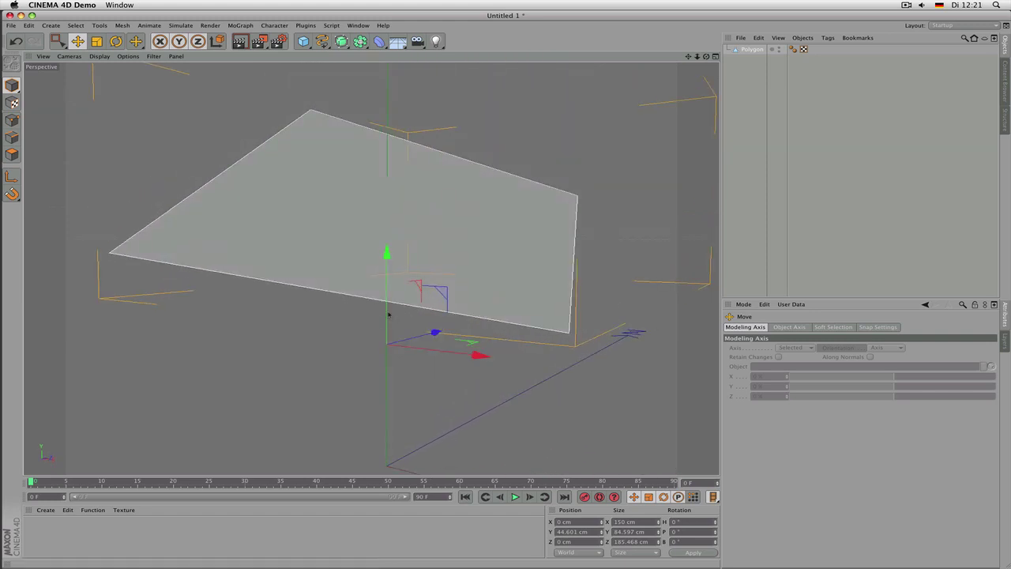
- Enable axis modification for the polygon object
left_click_drag(402, 327, 212, 253, "alt")
scroll(287, 252, "down", 5)
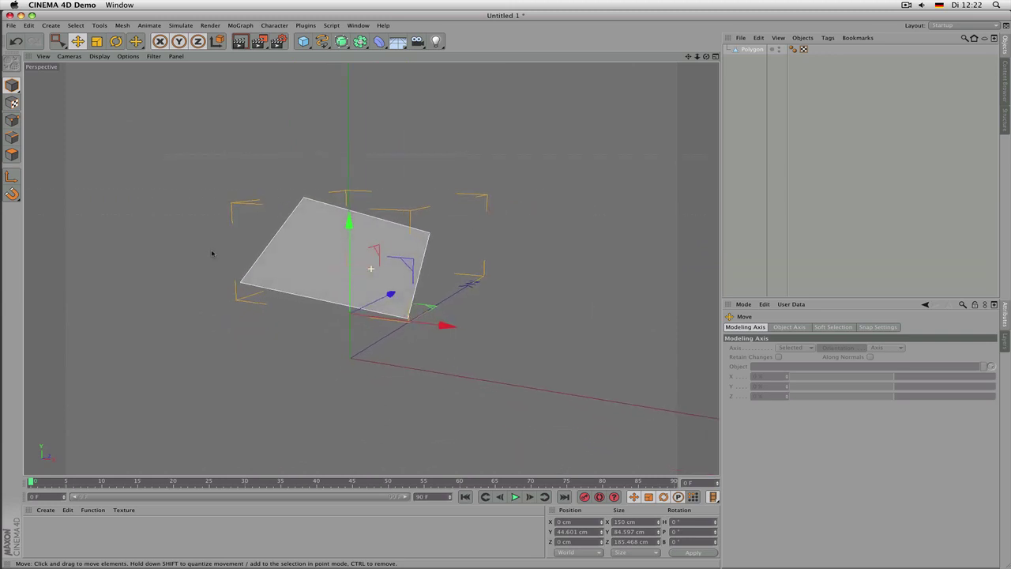
scroll(374, 279, "up", 1)
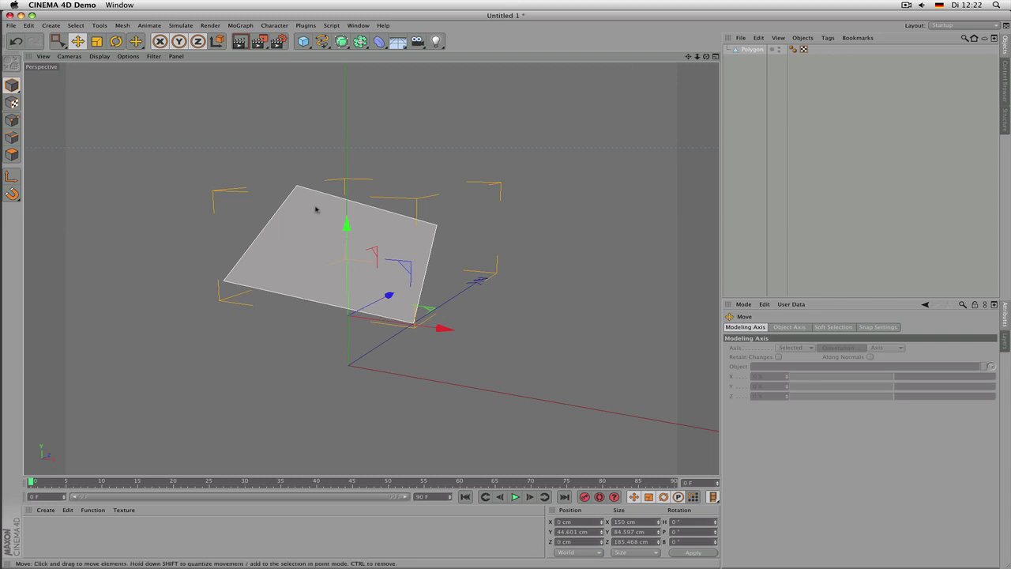
scroll(380, 251, "up", 1)
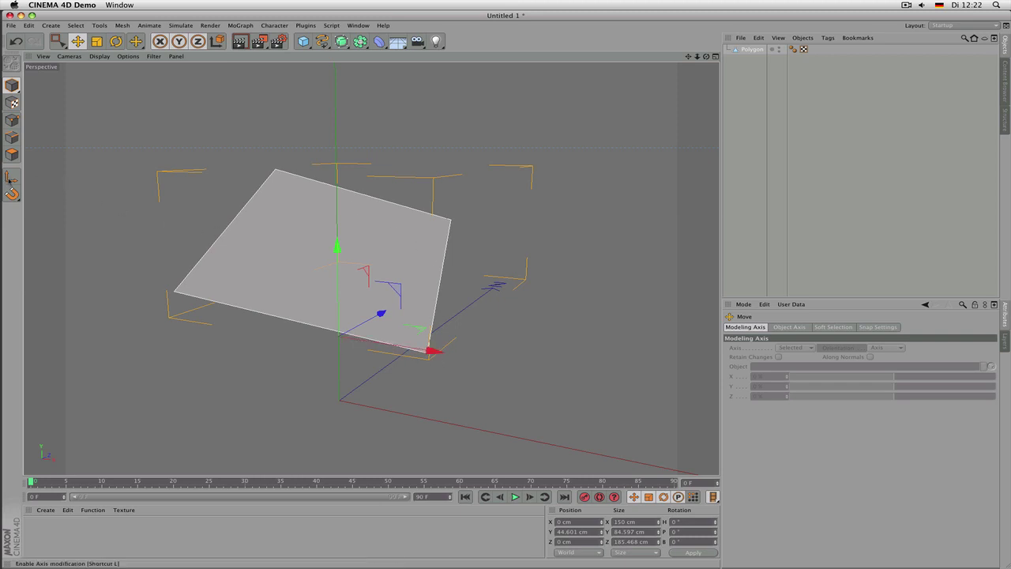
left_click(9, 180)
left_click(13, 179)
left_click(14, 179)
left_click(12, 179)
left_click(12, 179)
left_click(13, 179)
left_click(13, 179)
left_click(14, 179)
left_click(13, 180)
left_click(14, 181)
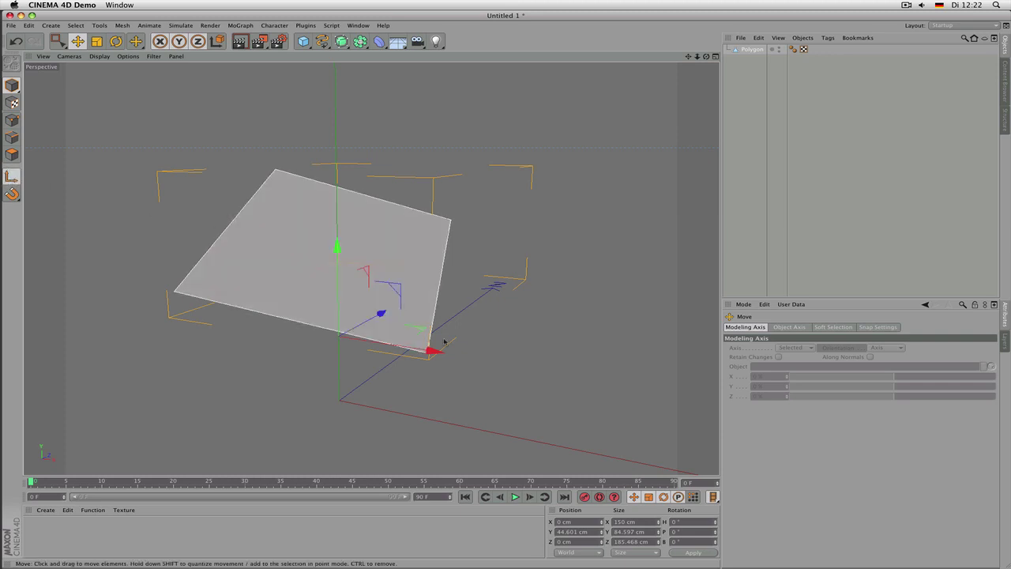
- Move only the polygon's object axis to about X 54.1 cm, Y 49.4 cm and Z -38.5 cm
left_click_drag(433, 350, 530, 367)
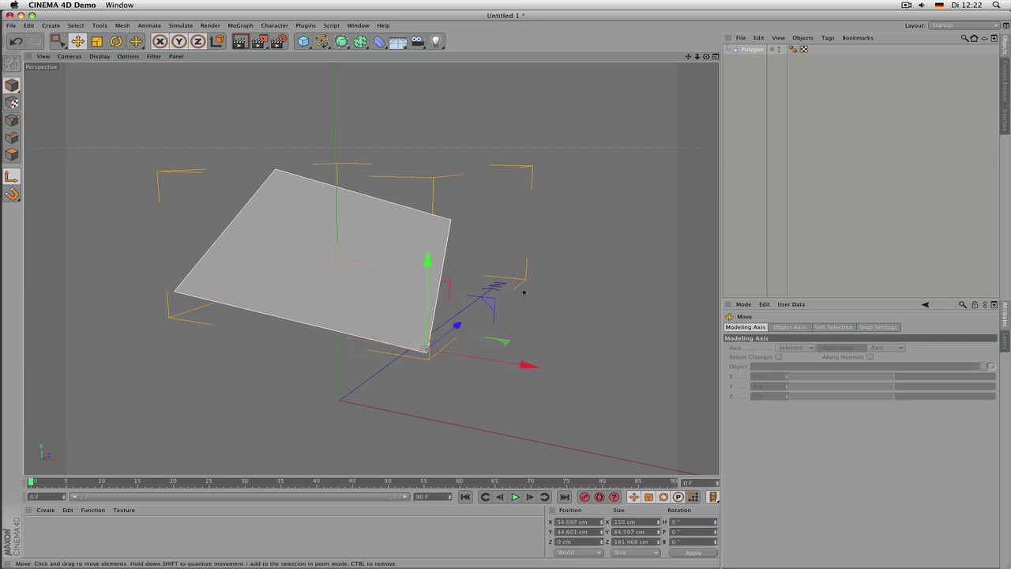
left_click_drag(515, 290, 588, 294, "alt")
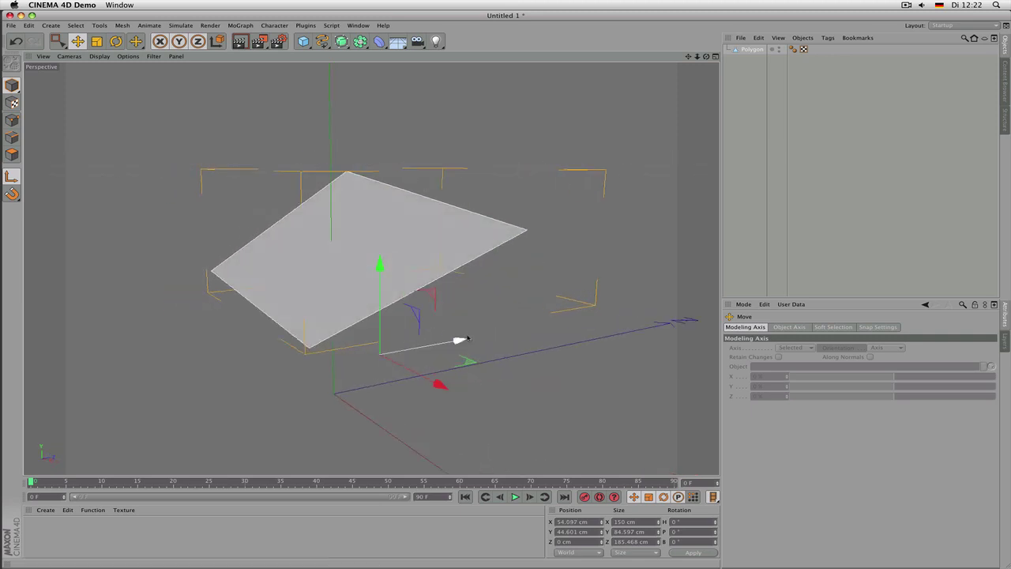
left_click_drag(460, 338, 398, 353)
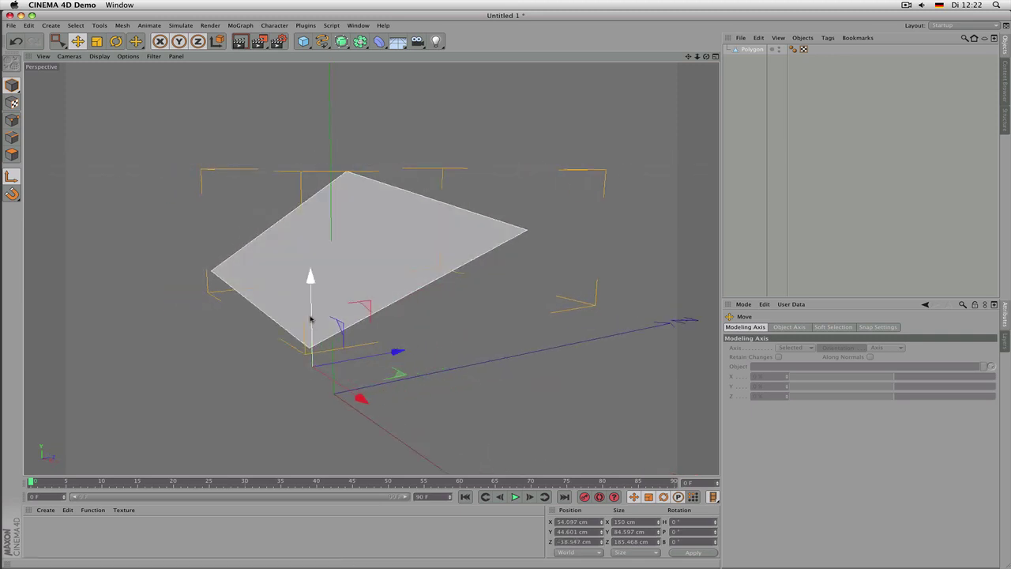
left_click_drag(311, 319, 312, 312)
left_click_drag(440, 307, 339, 299, "alt")
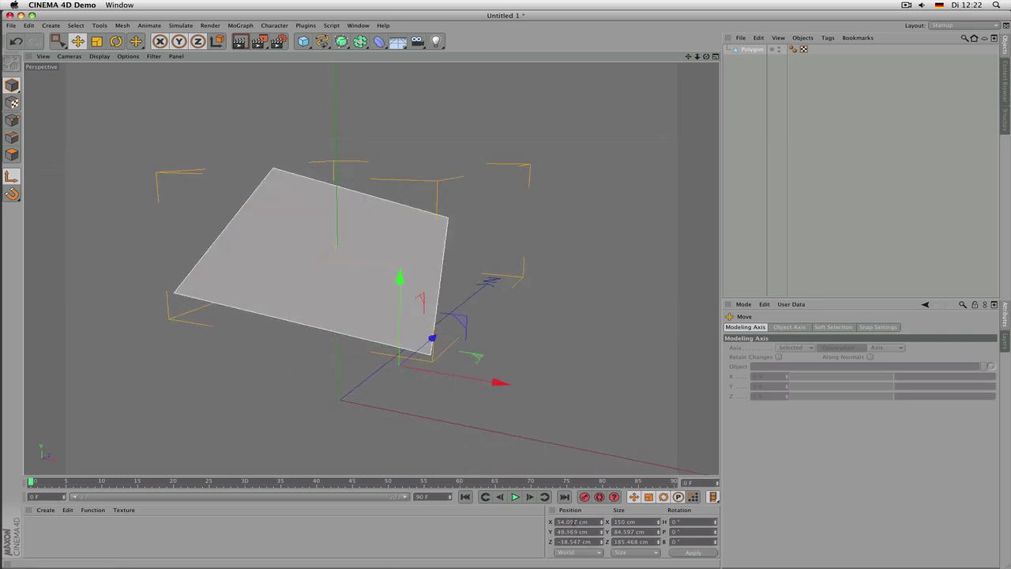
- Set the object axis position to 10 cm in X, Y and Z, and check its placement
double_click(571, 521)
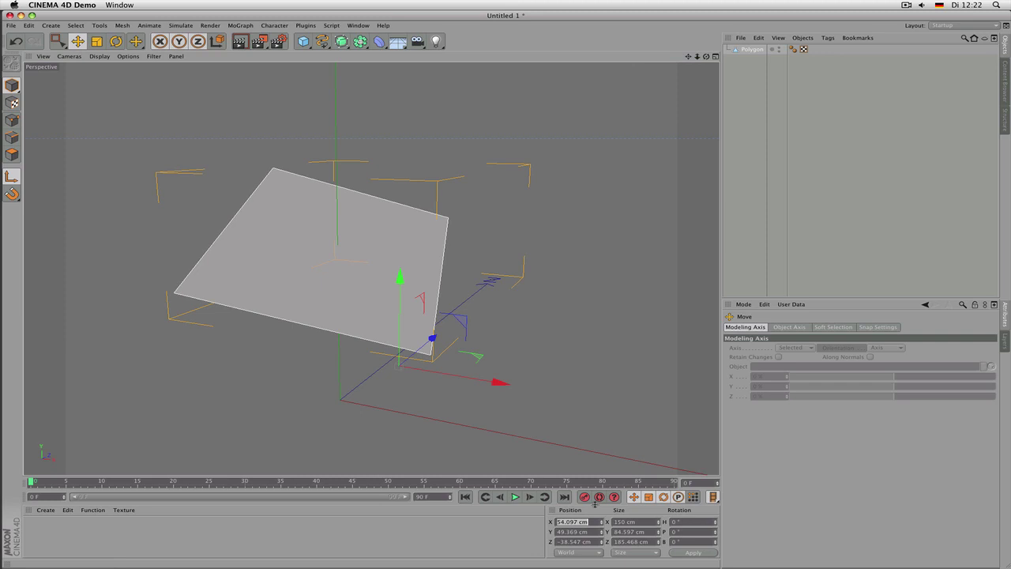
type("10")
key("Tab")
type("10")
key("Tab")
type("10")
key("Return")
left_click_drag(415, 350, 432, 418, "alt")
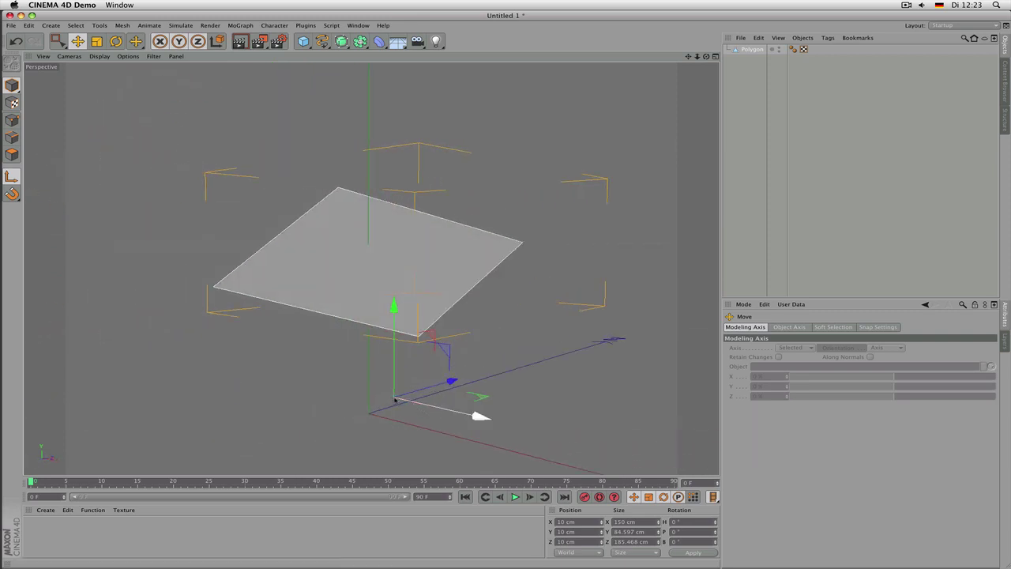
middle_click_drag(395, 399, 384, 402, "alt")
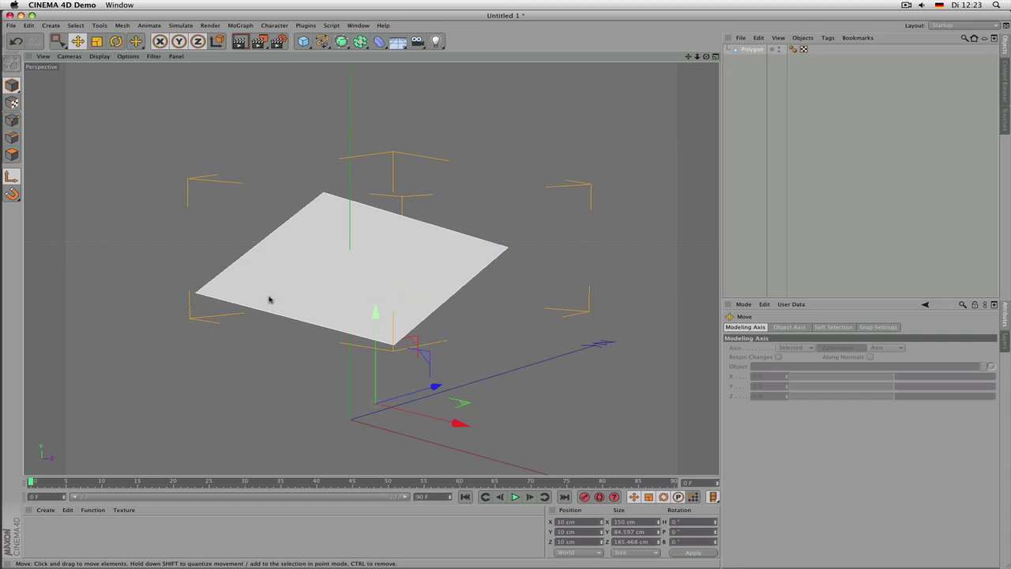
- Disable axis modification and move the polygon together with its axis up along Y to about 17.6 cm
left_click(13, 178)
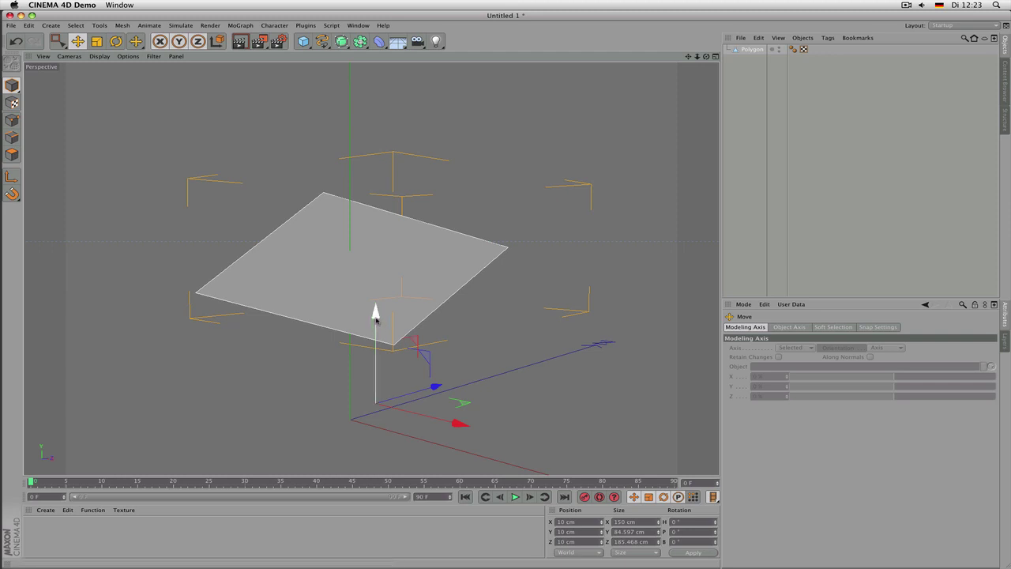
left_click_drag(375, 314, 408, 309)
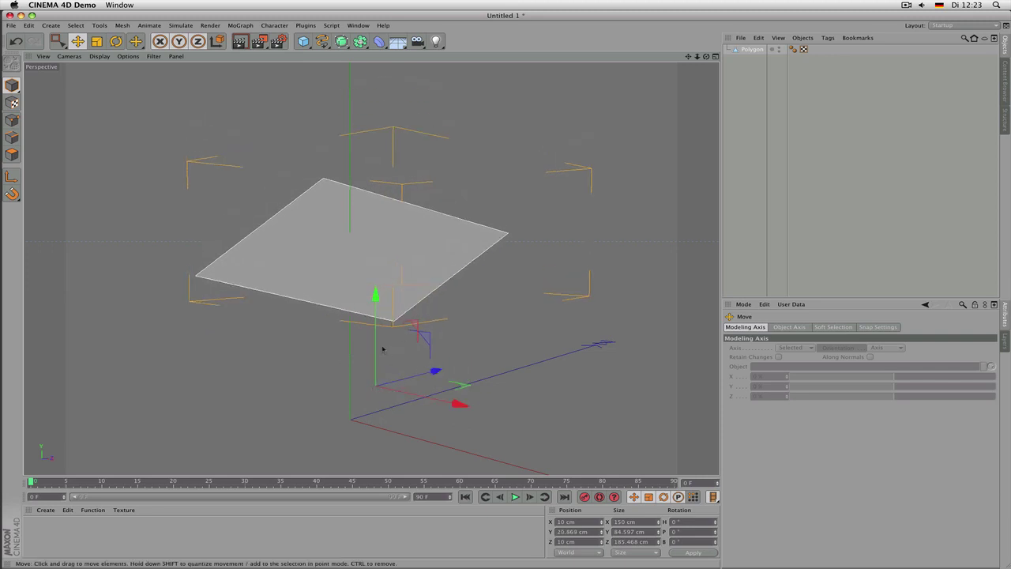
mouse_move(376, 348)
left_mouse_down()
mouse_move(376, 265)
mouse_move(377, 353)
left_mouse_up()
scroll(398, 328, "up", 1)
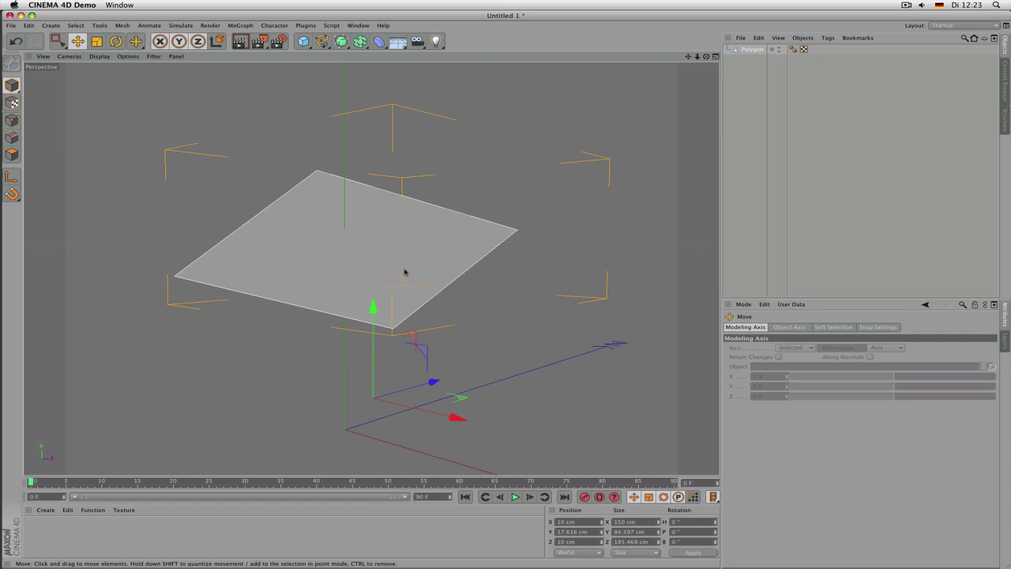
- Open the snapping options as a floating palette and place it beside the polygon
key("shift+s")
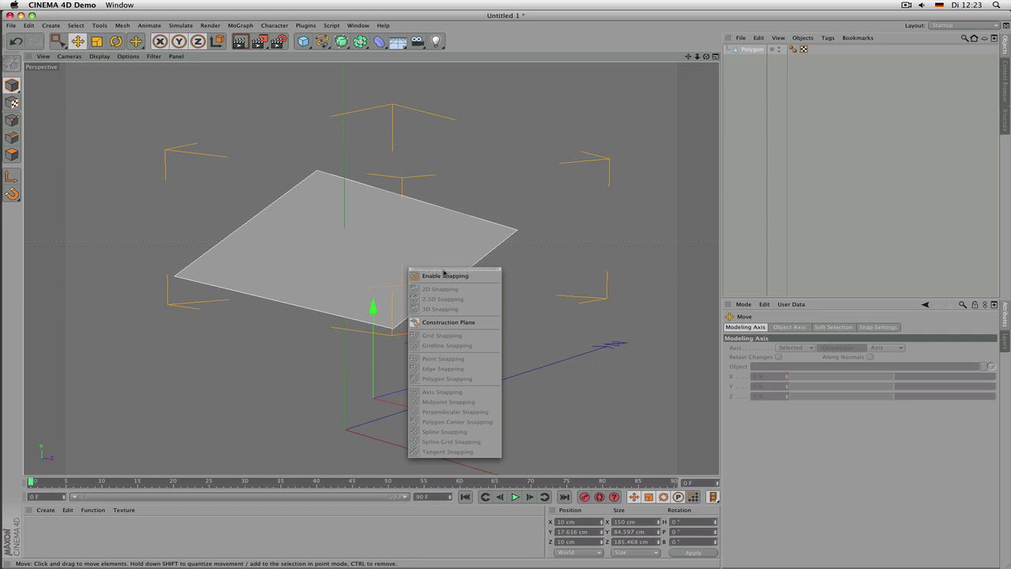
left_click(445, 269)
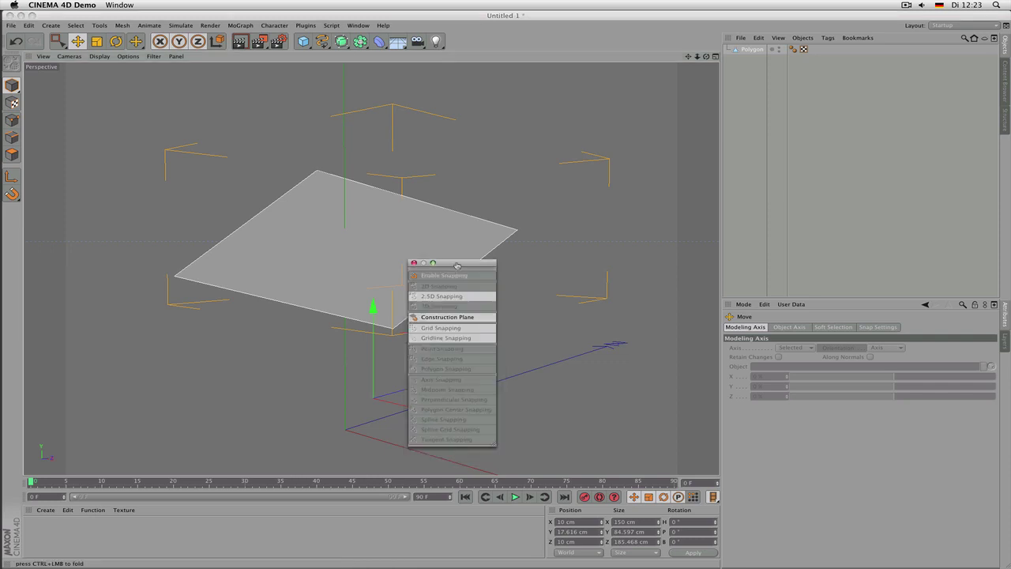
left_click_drag(457, 266, 525, 255)
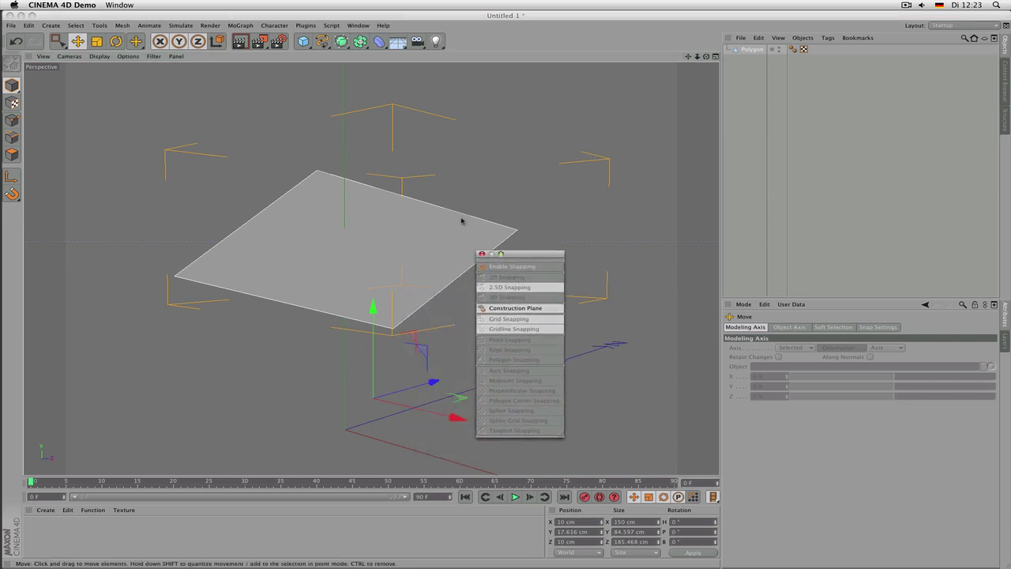
- Enable axis modification and snapping, and return the polygon to Model mode
left_click(13, 121)
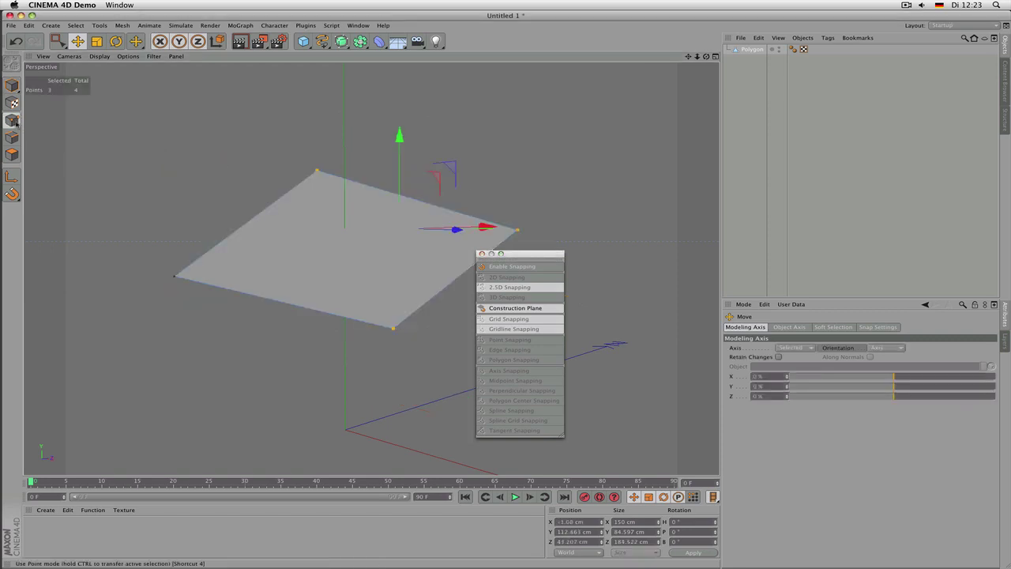
left_click(12, 177)
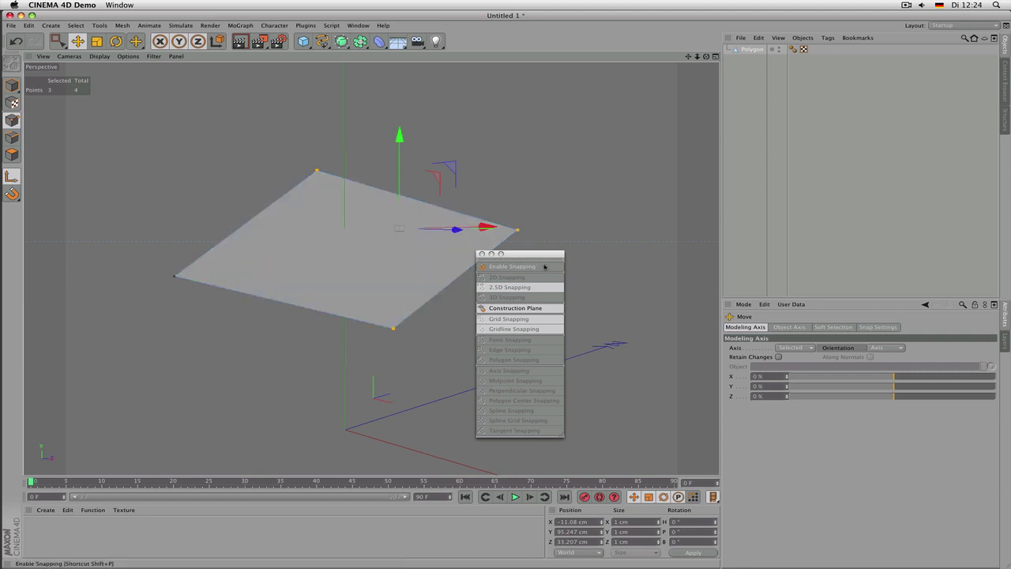
left_click(542, 265)
left_click(14, 86)
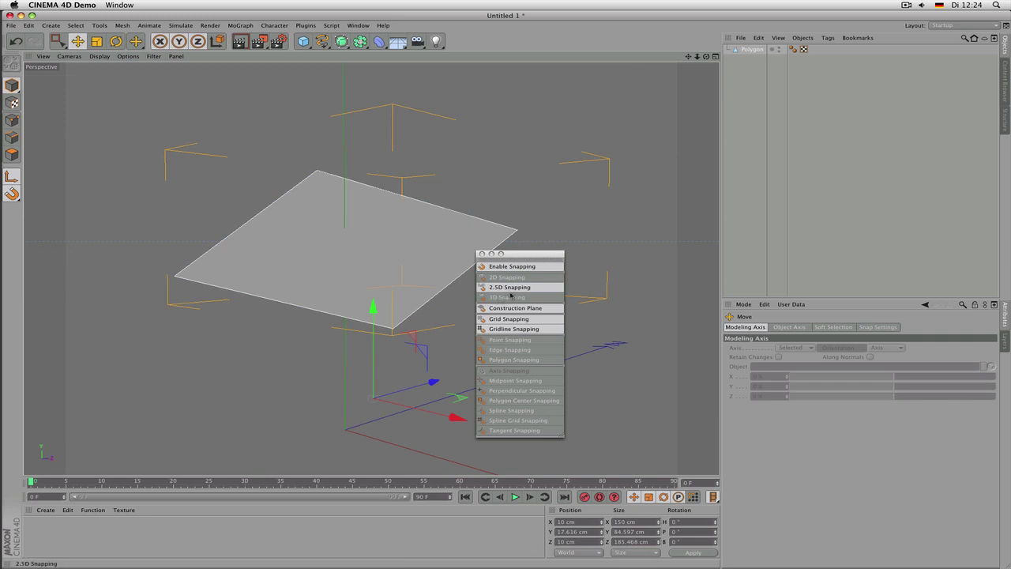
- Set snapping to 3D with Point Snapping on, and Construction Plane, Grid Snapping and Gridline Snapping off
left_click(512, 298)
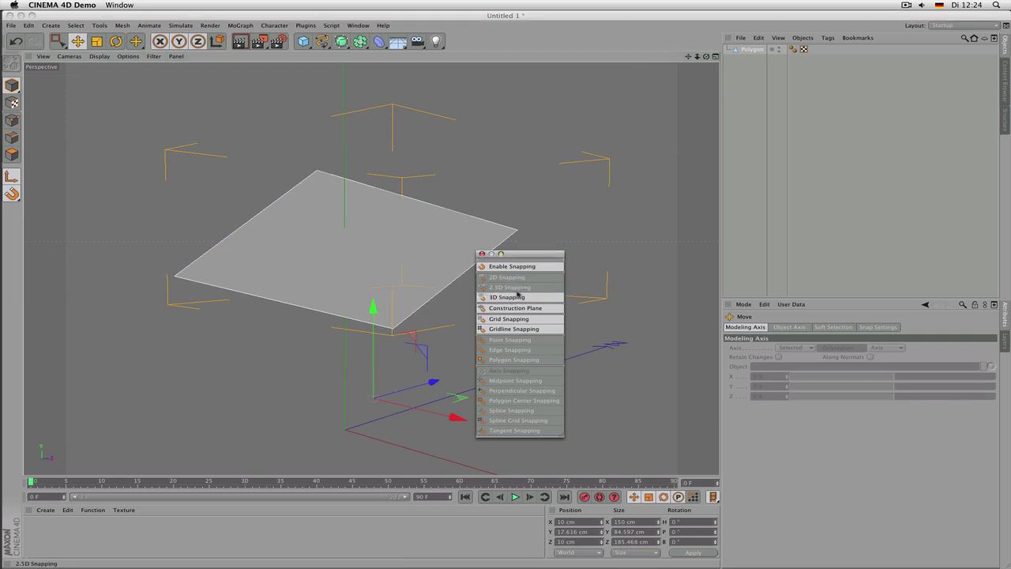
left_click(524, 308)
left_click(525, 319)
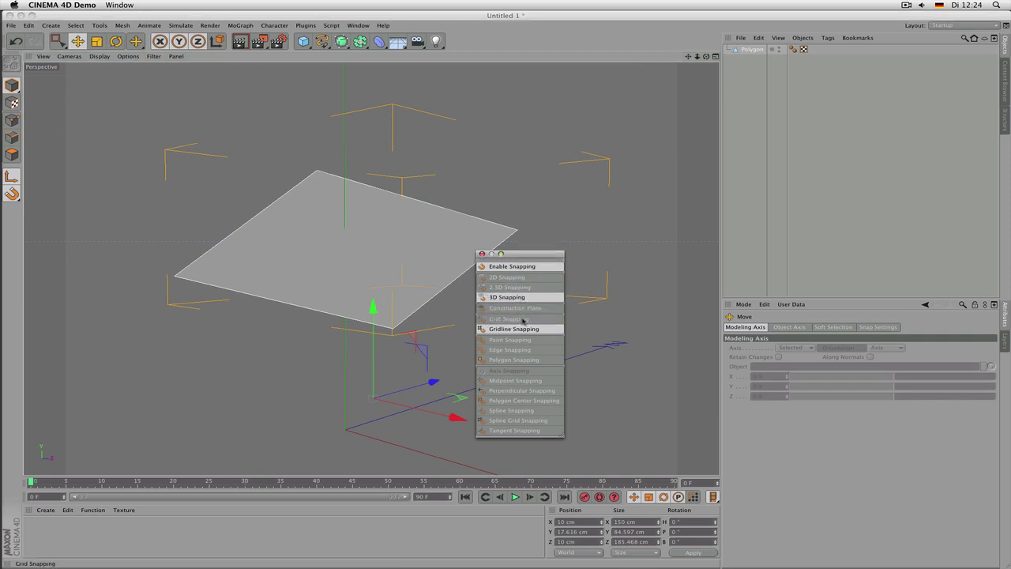
left_click(525, 329)
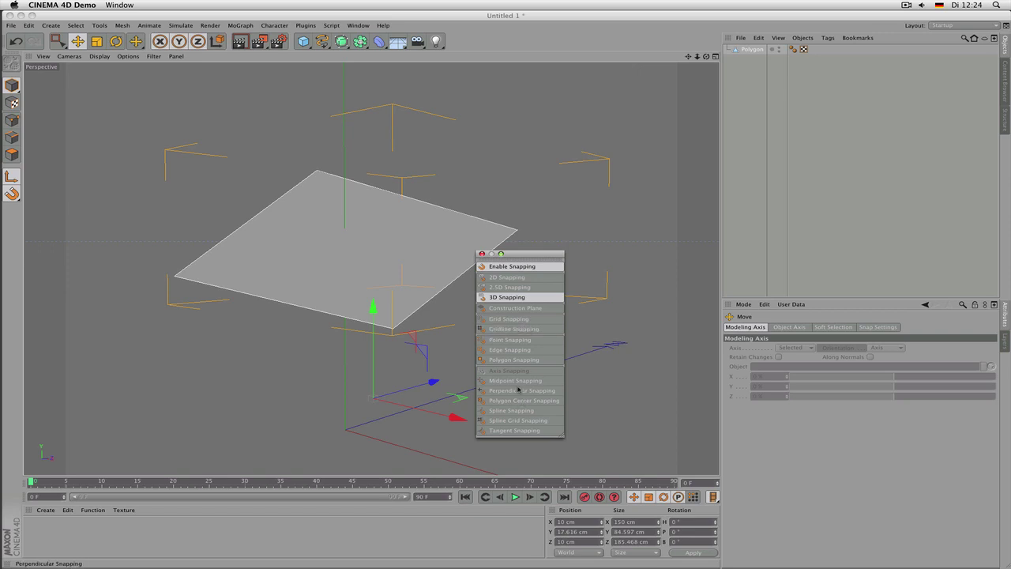
left_click(513, 340)
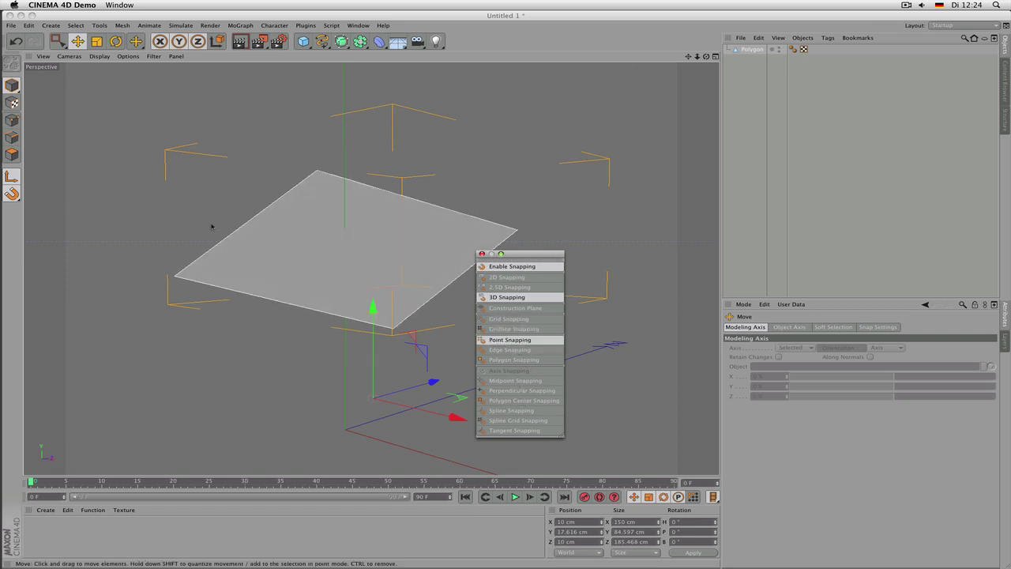
- With axis modification active, snap the object axis onto the polygon's nearest corner point, and turn snapping off and close its palette
left_click(12, 181)
left_click(13, 180)
left_click(12, 181)
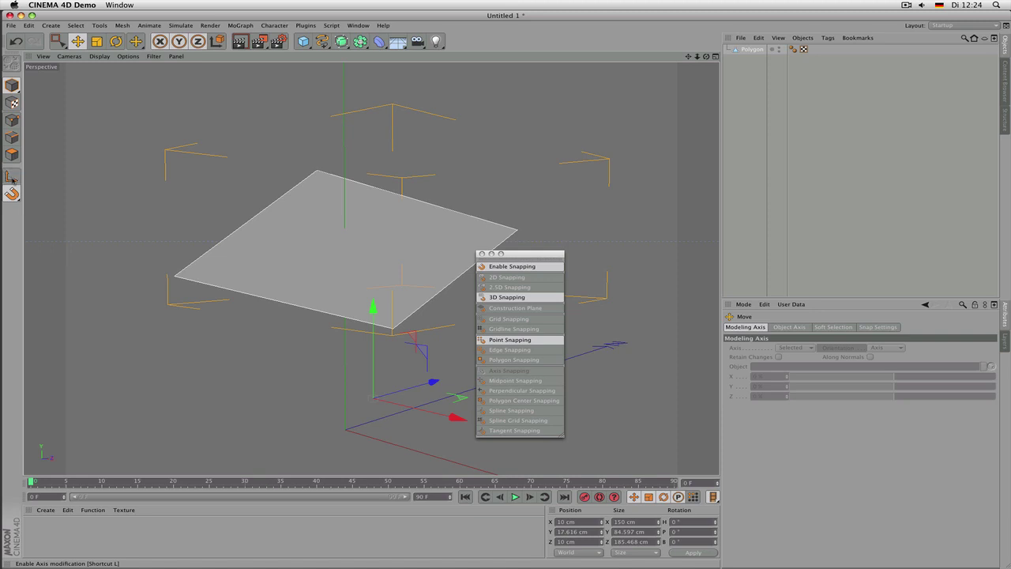
left_click(13, 181)
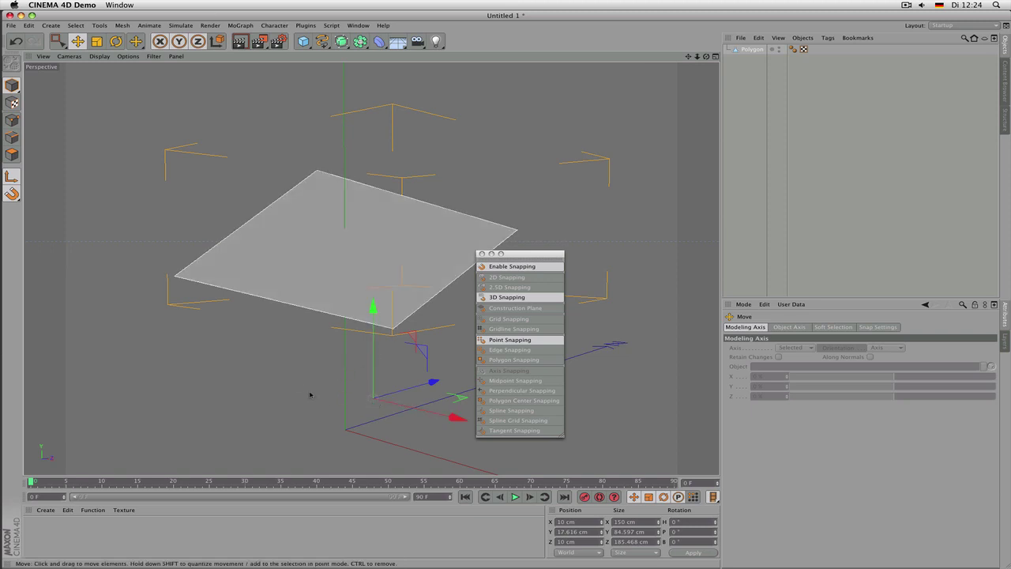
left_click(76, 46)
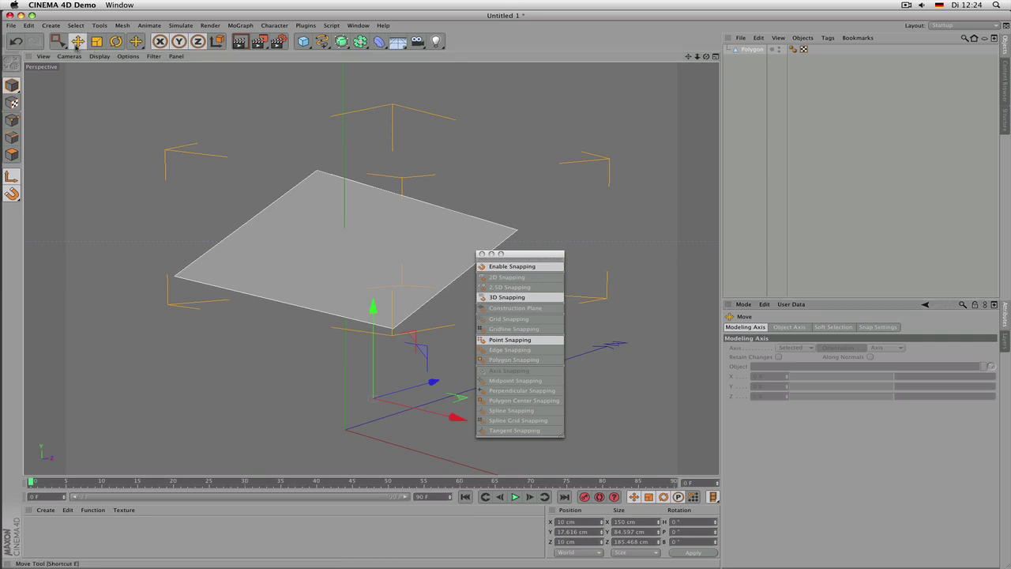
left_click_drag(260, 387, 291, 322)
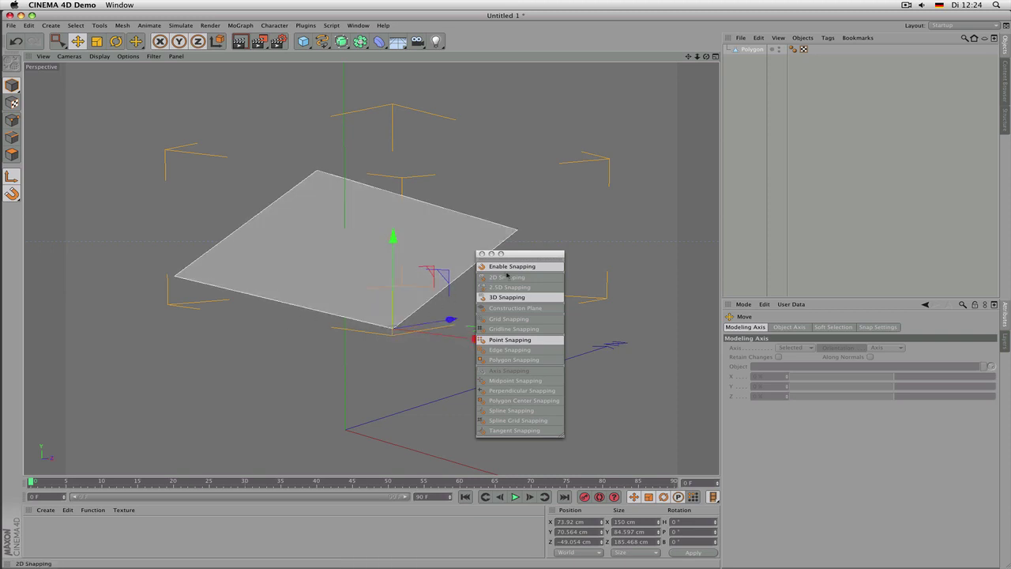
left_click(526, 269)
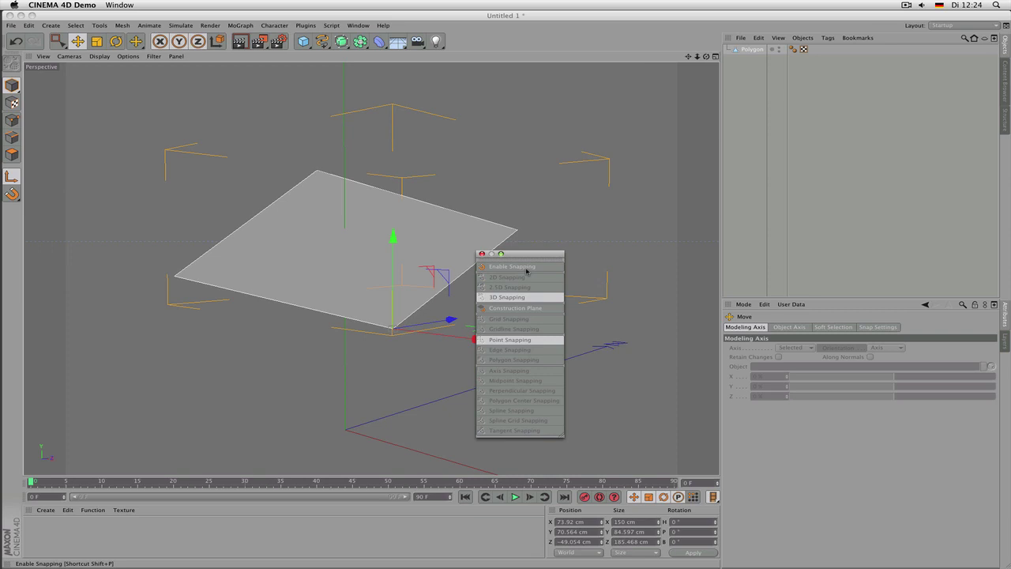
left_click(481, 254)
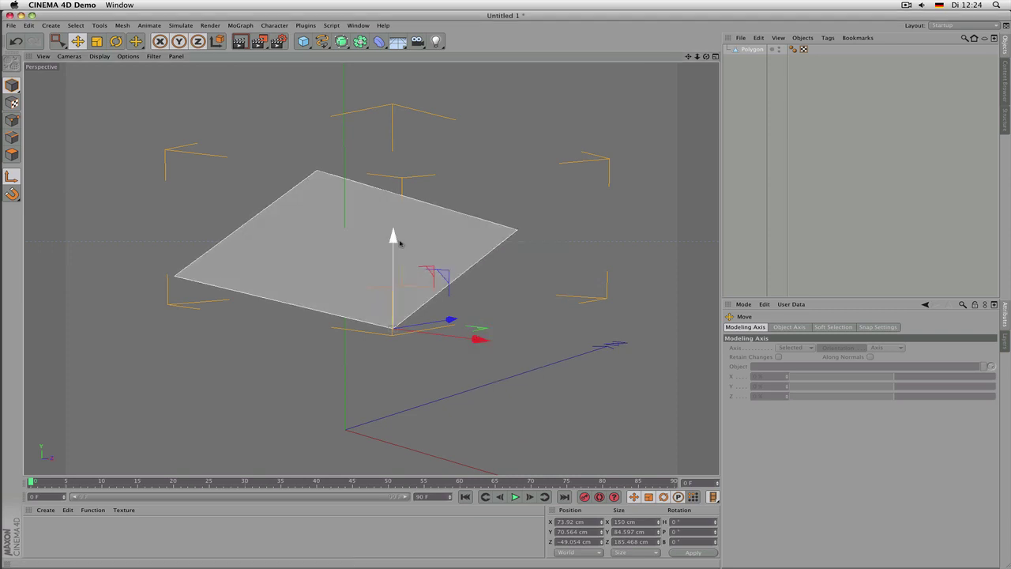
- Try moving only the object axis down along Y to about 63 cm, and undo the move
left_click_drag(392, 236, 401, 263)
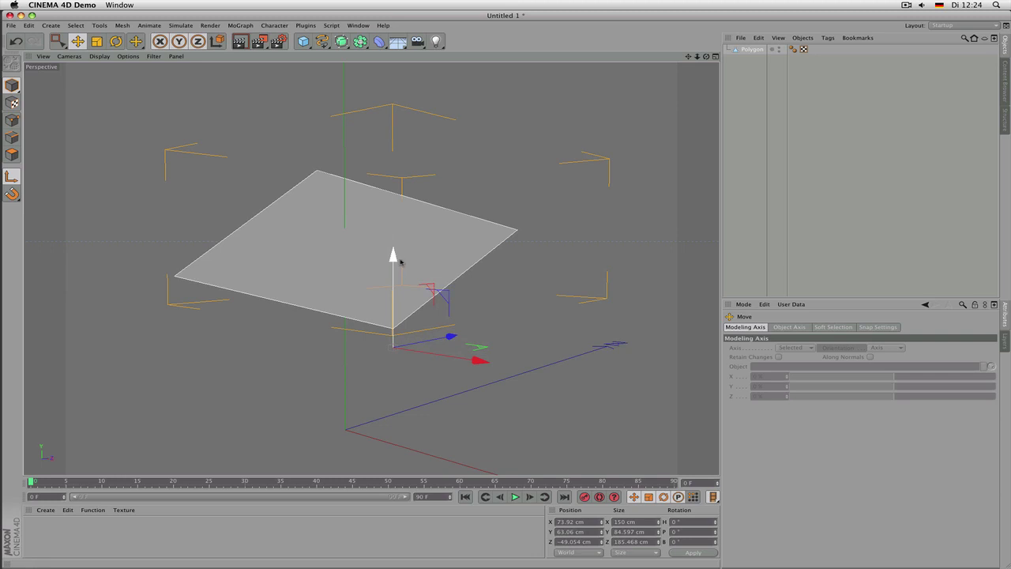
key("super+z")
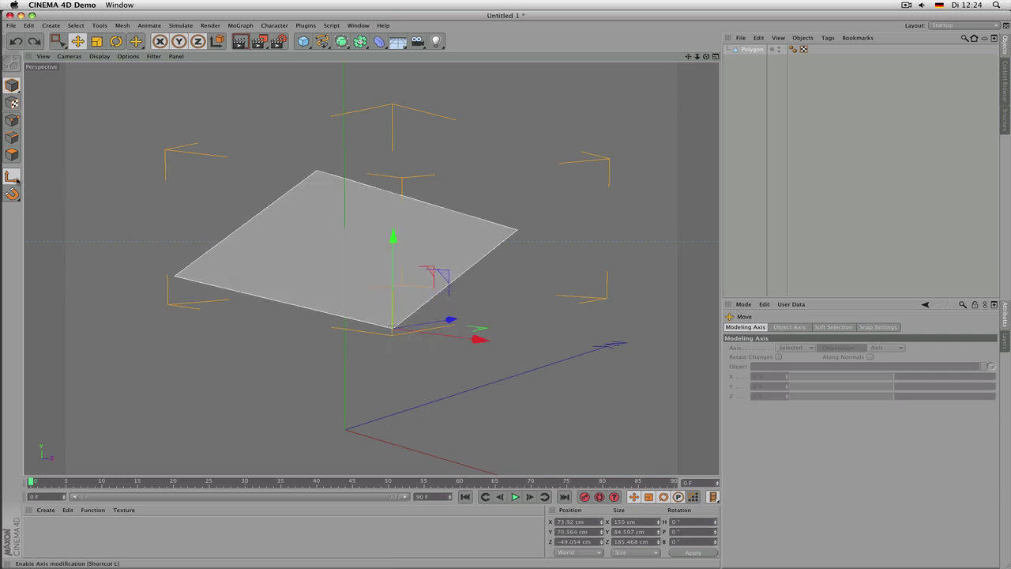
- Disable axis modification and move the polygon together with its axis down along Y to about 42.8 cm
left_click(13, 180)
mouse_move(399, 240)
left_mouse_down()
mouse_move(408, 318)
mouse_move(406, 167)
mouse_move(410, 305)
left_mouse_up()
mouse_move(481, 264)
left_mouse_down("alt")
mouse_move(358, 238)
mouse_move(435, 269)
mouse_move(353, 248)
left_mouse_up("alt")
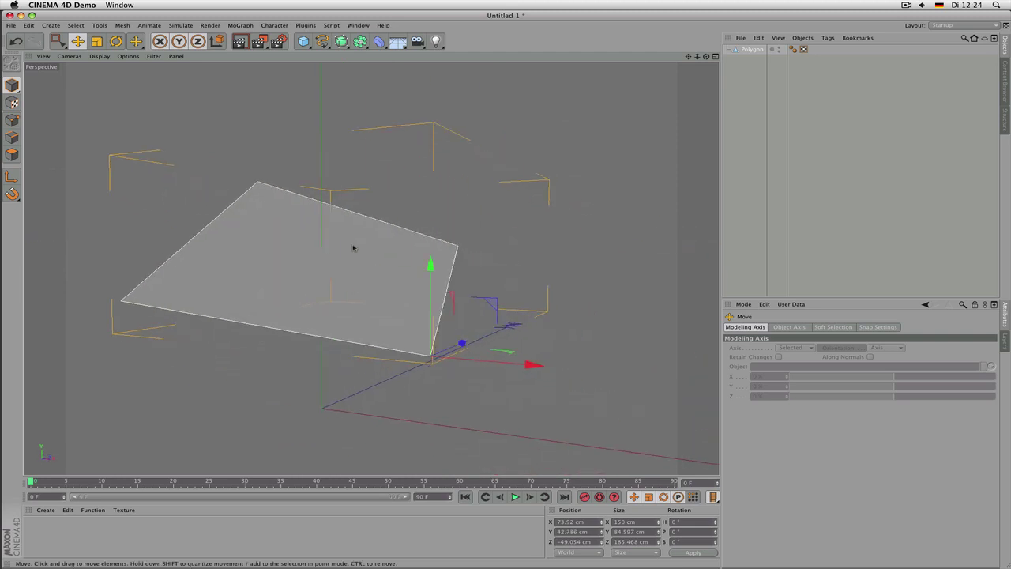
left_click(13, 86)
left_click_drag(460, 300, 506, 295, "alt")
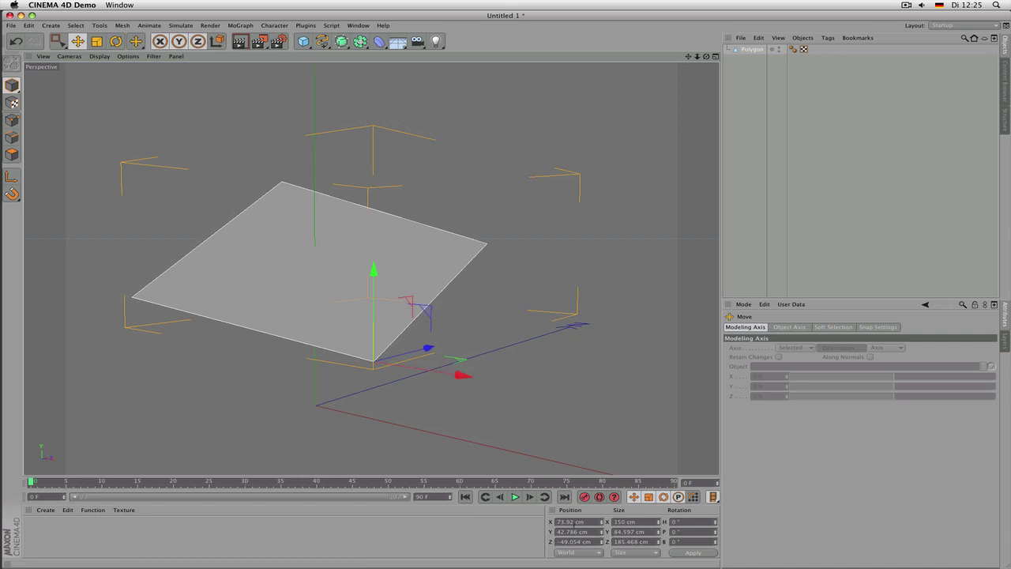
- Set the polygon's position to 0 cm in X, Y and Z, and check its corner's placement against the world origin
left_click(570, 522)
type("0")
key("Tab")
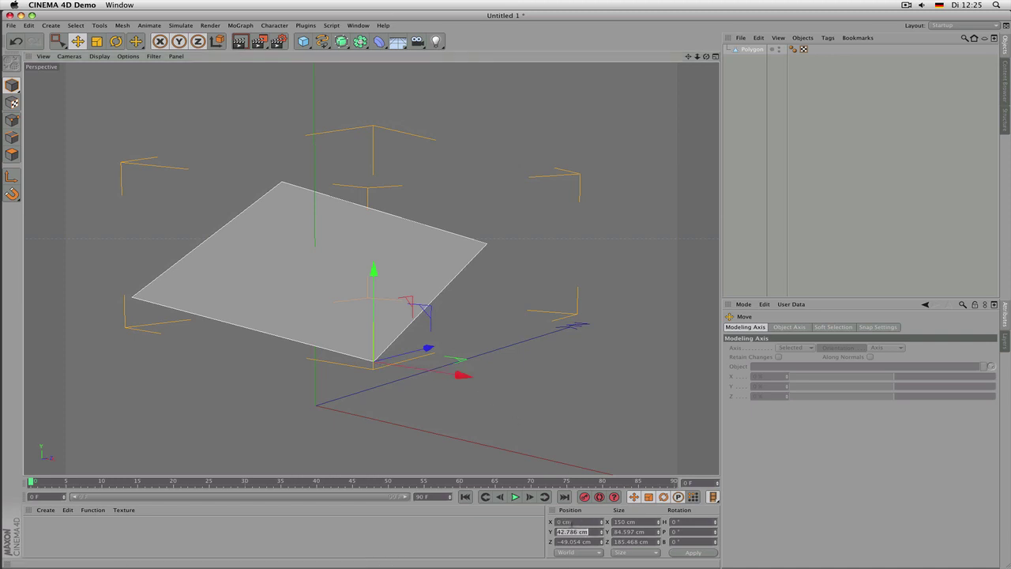
type("0")
key("Tab")
type("0")
key("Return")
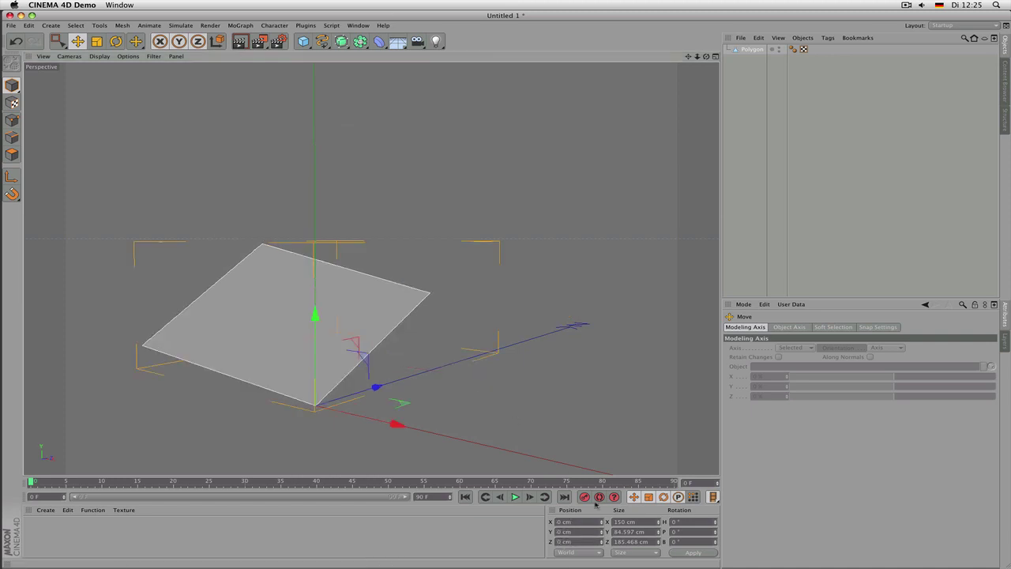
left_click_drag(490, 353, 455, 314, "alt")
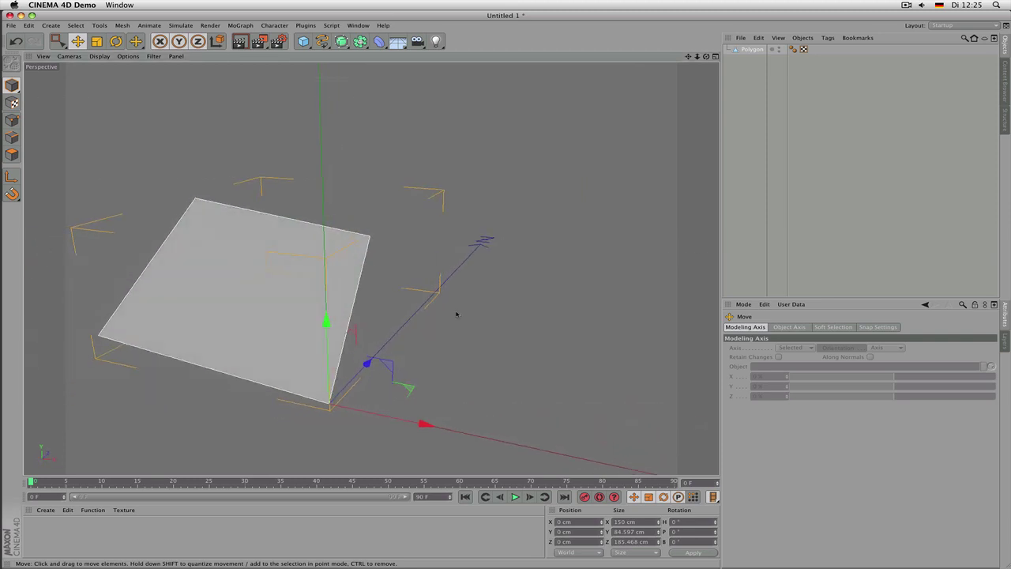
right_click_drag(454, 314, 507, 319, "alt")
middle_click_drag(434, 356, 584, 236, "alt")
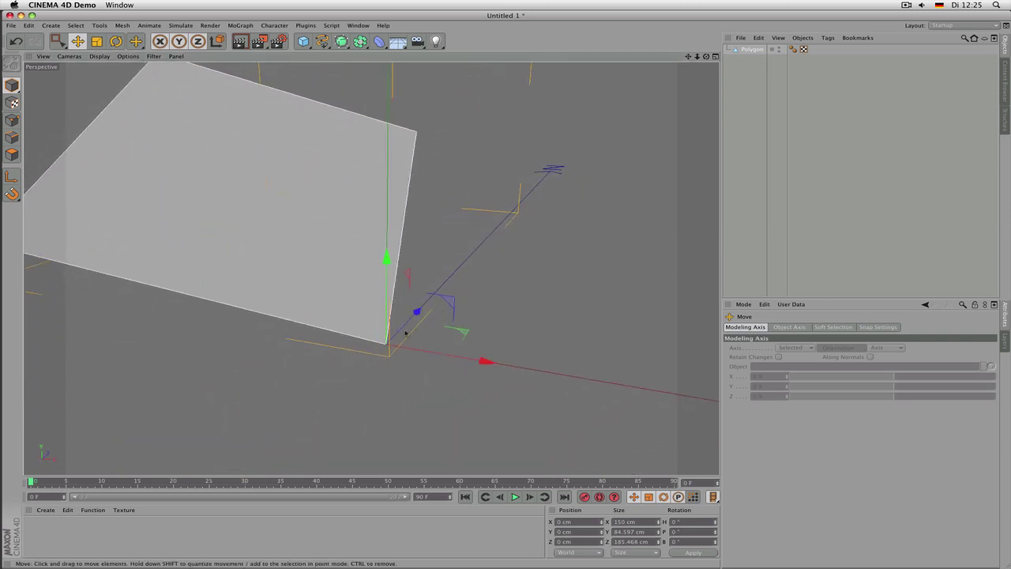
left_click_drag(405, 333, 411, 381, "alt")
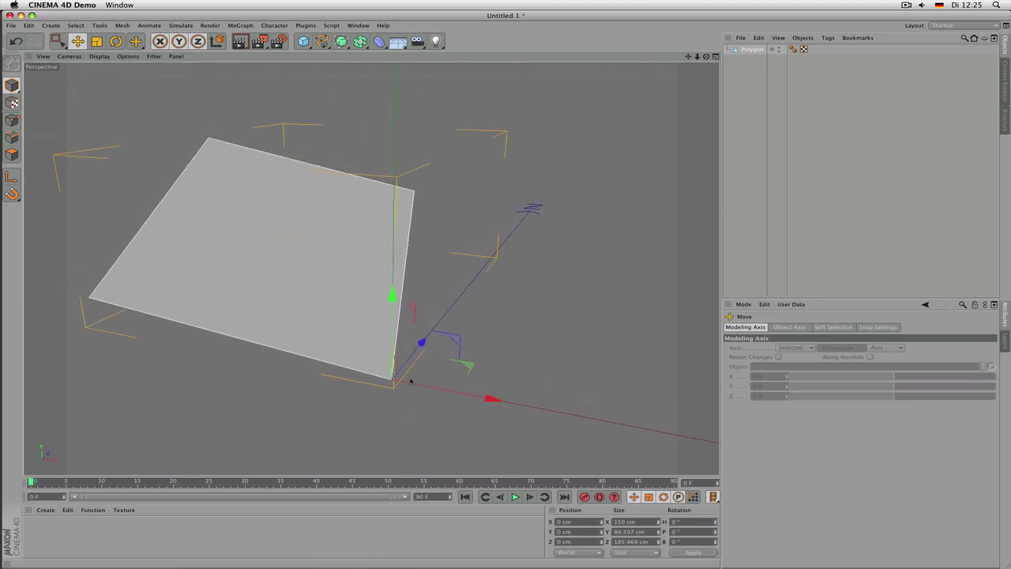
left_click_drag(490, 399, 397, 251, "alt")
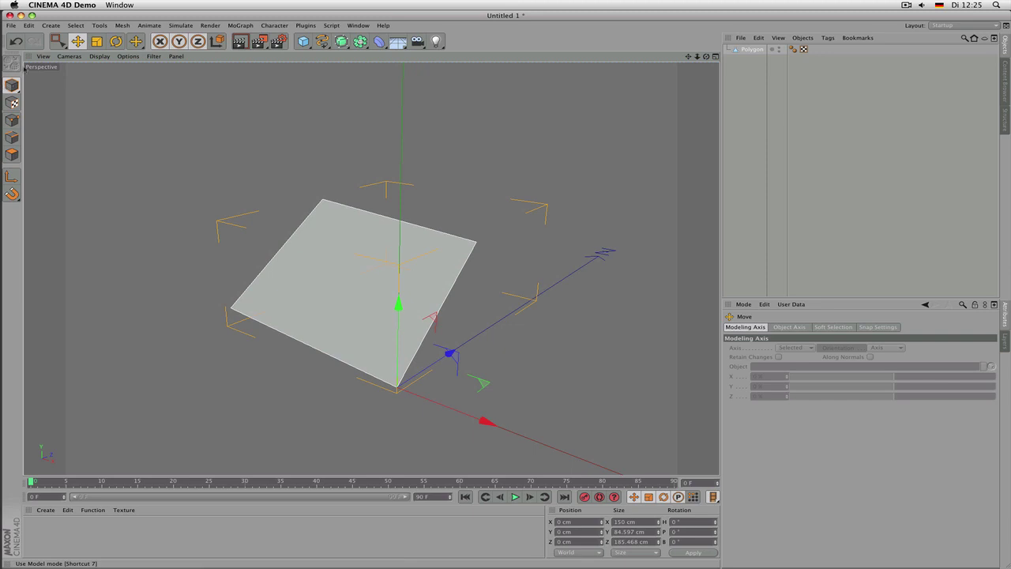
- Activate Live Selection in Model mode and select the polygon object to show its basic properties
left_click_drag(58, 41, 85, 53)
left_click(13, 86)
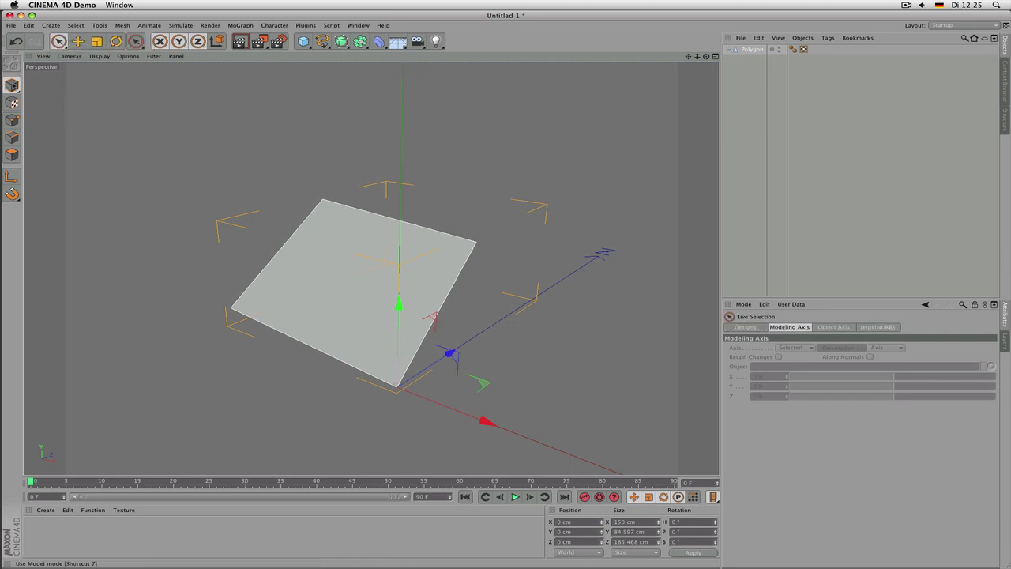
left_click(308, 261)
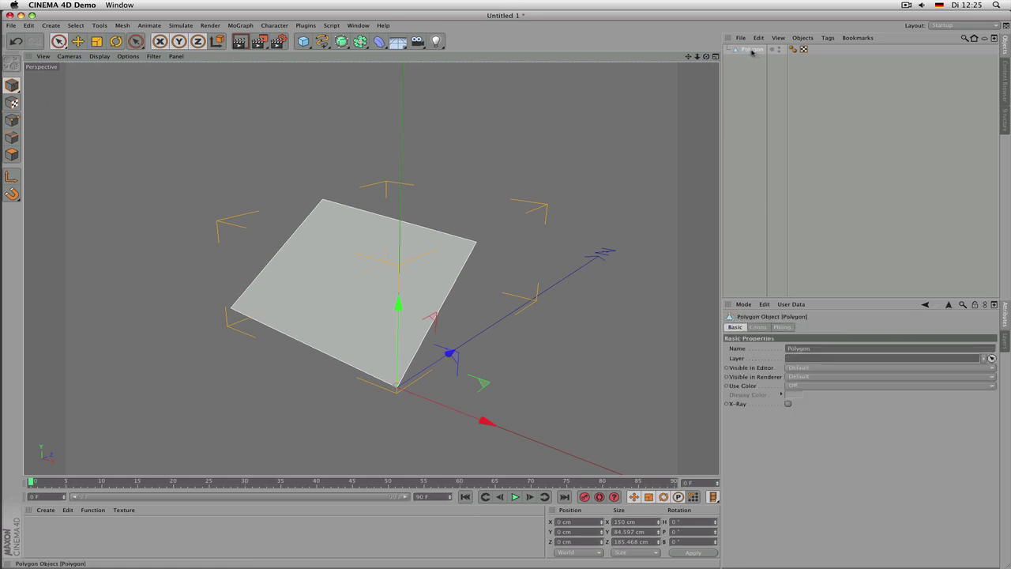
left_click(440, 163)
left_click(367, 255)
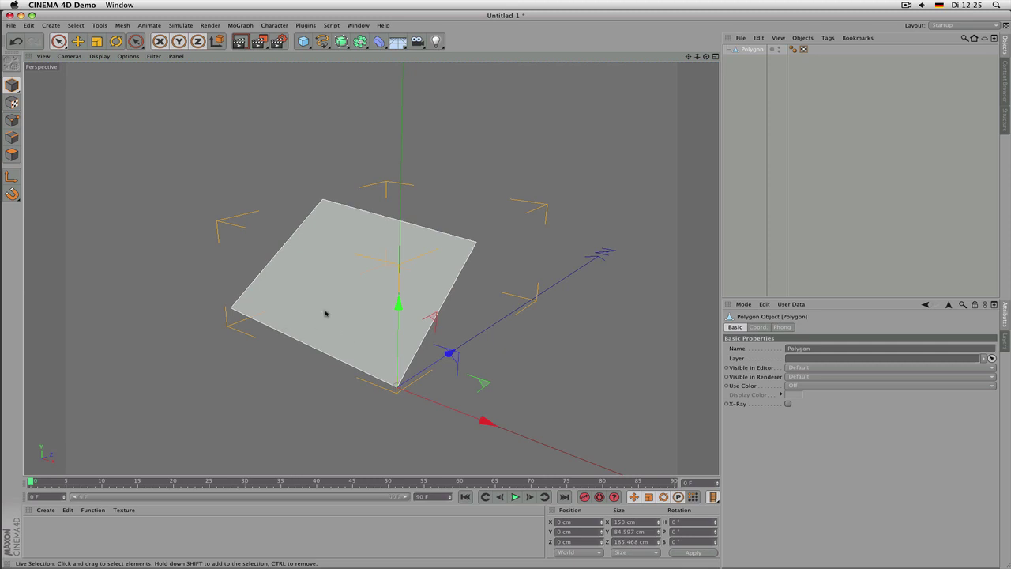
- Nudge the polygon up along Y to about 0.4 cm, and reset its Y position to 0 cm
mouse_move(397, 303)
left_mouse_down()
mouse_move(399, 233)
mouse_move(411, 306)
left_mouse_up()
left_click(410, 333)
scroll(440, 341, "up", 1)
scroll(422, 344, "up", 1)
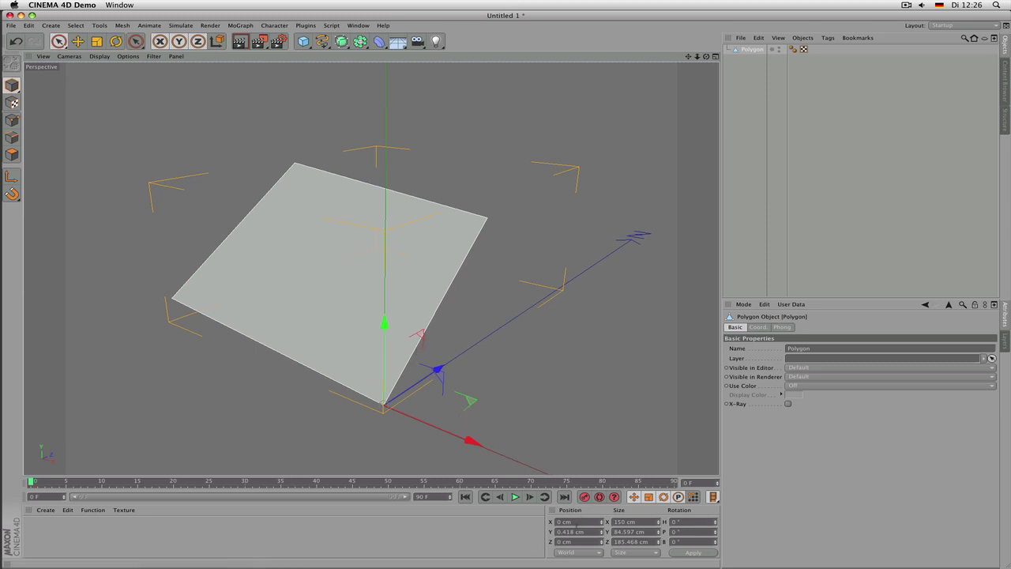
double_click(577, 531)
type("0")
key("Return")
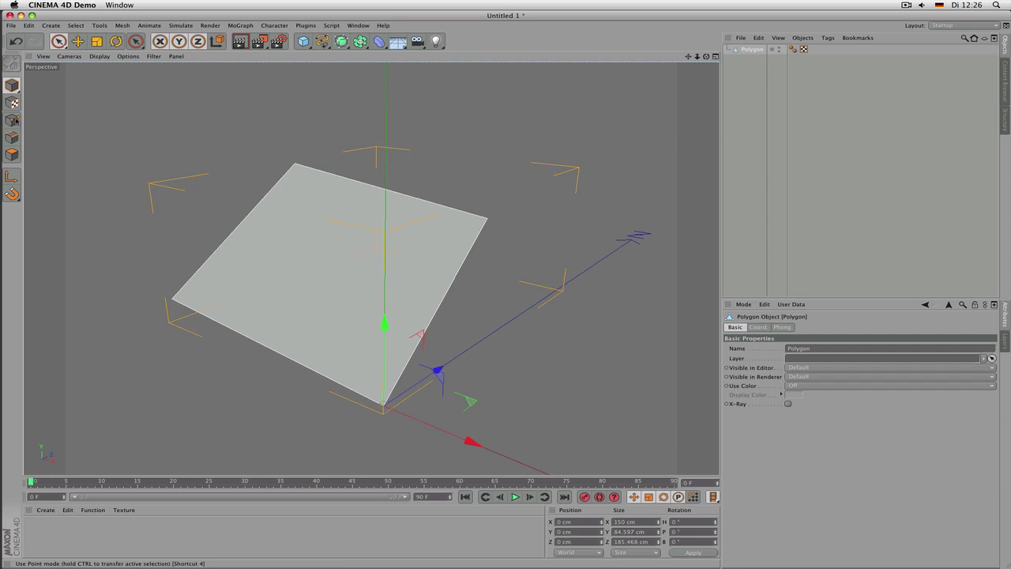
- In Point mode, select the polygon's back corner and right corner points in turn to compare their positions with the object's own coordinates
left_click(12, 120)
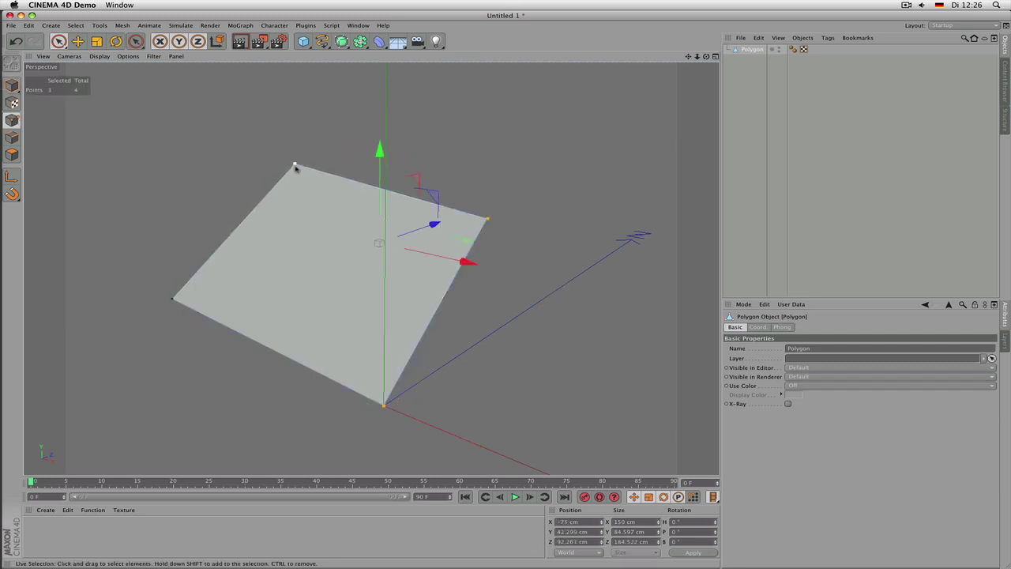
left_click(295, 166)
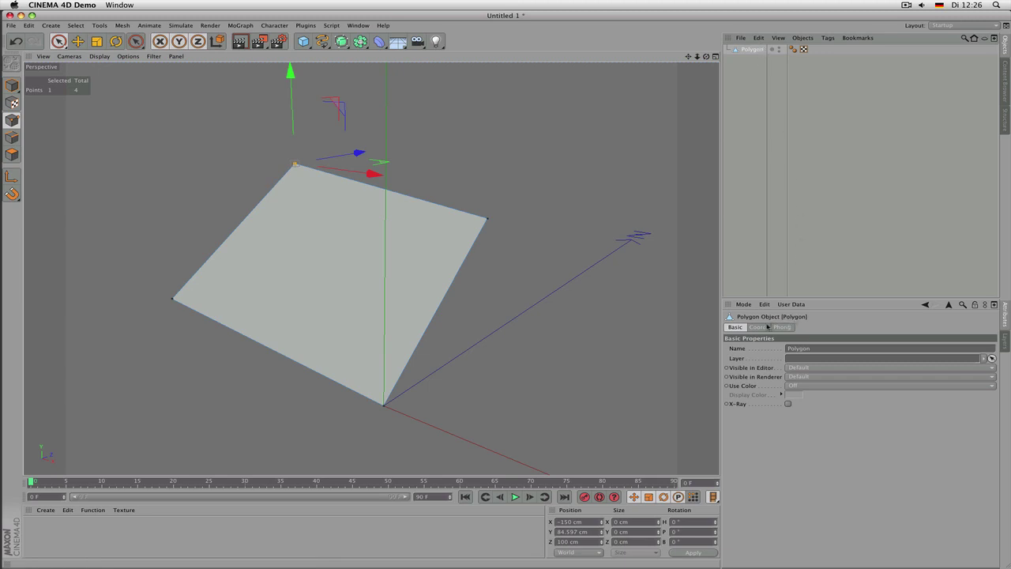
left_click(760, 326)
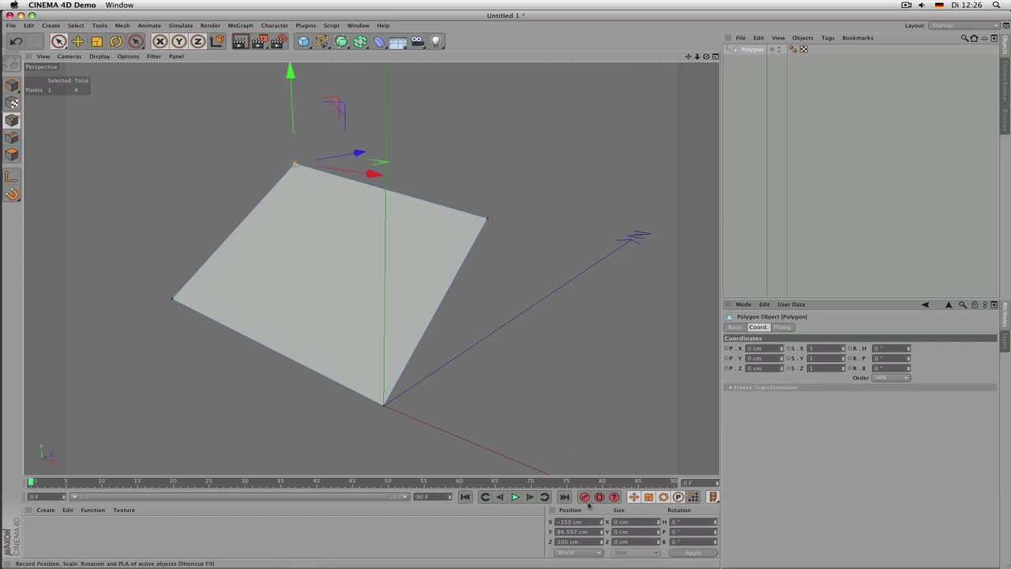
left_click(493, 220)
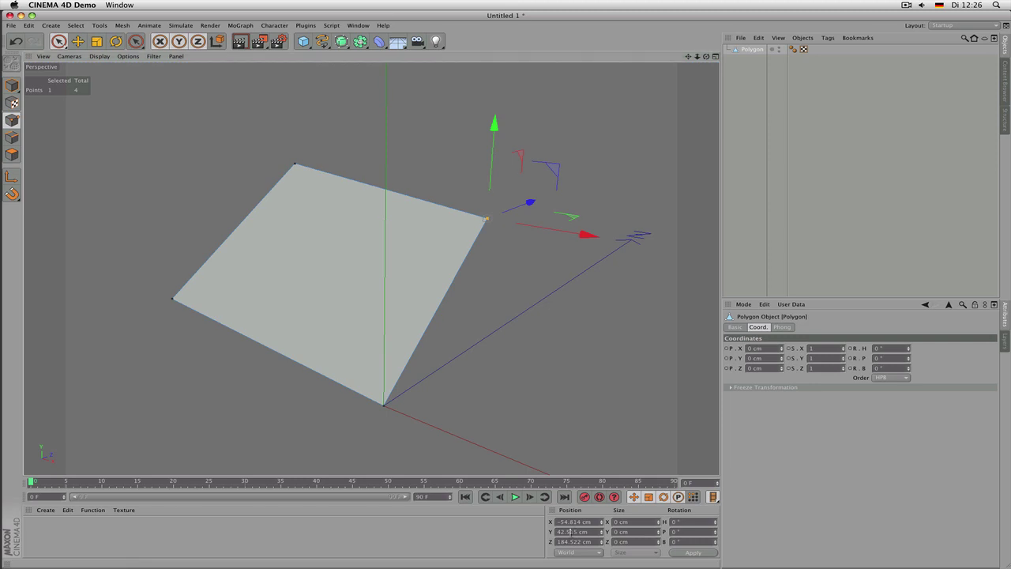
- Select the polygon's left corner point, try the object's Y position at 50 cm and 26 cm, and reset it to 0 cm
left_click(172, 298)
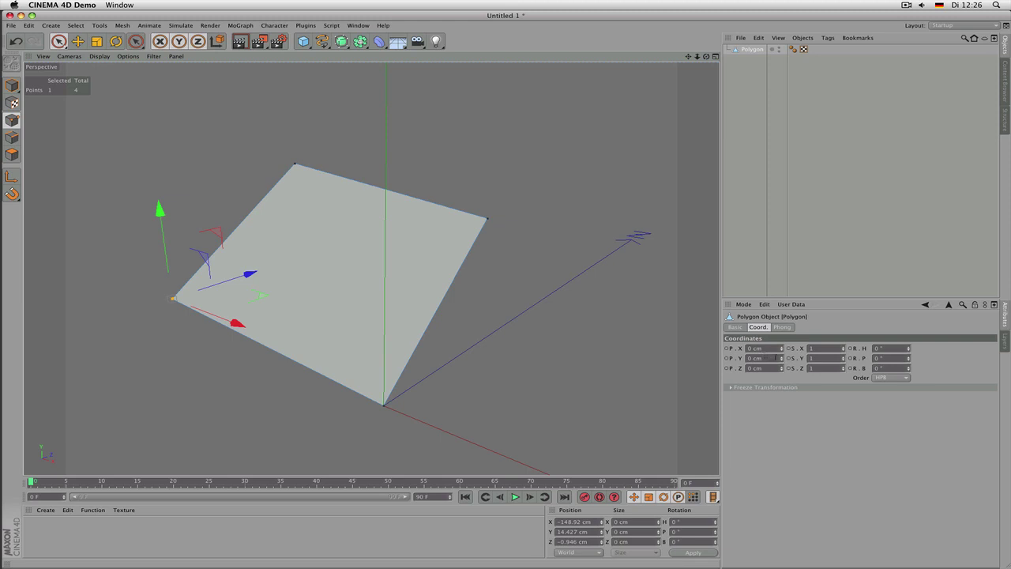
left_click_drag(782, 359, 782, 319)
left_click_drag(600, 311, 551, 315, "alt")
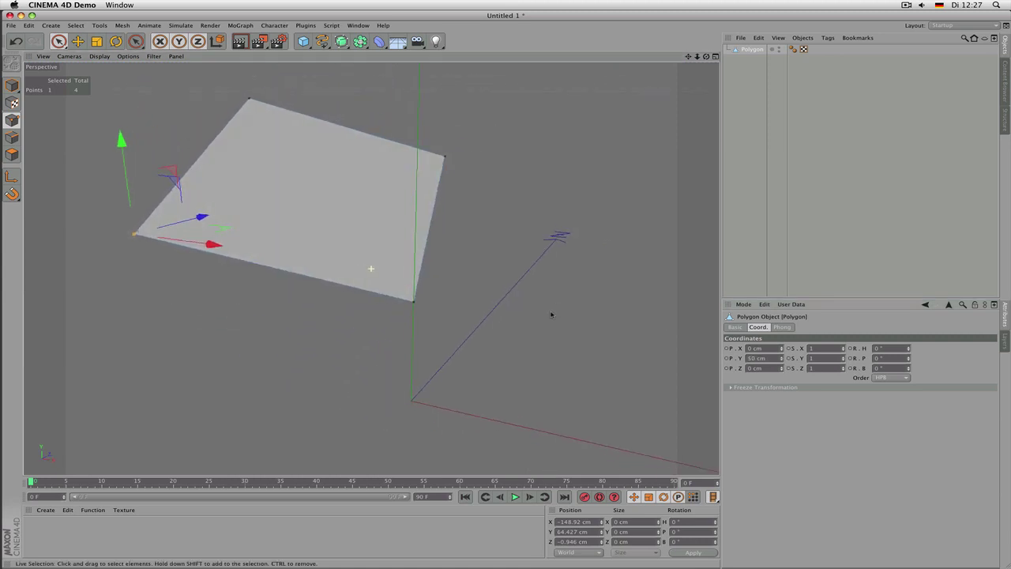
mouse_move(784, 360)
left_mouse_down()
mouse_move(782, 370)
mouse_move(783, 335)
mouse_move(783, 360)
left_mouse_up()
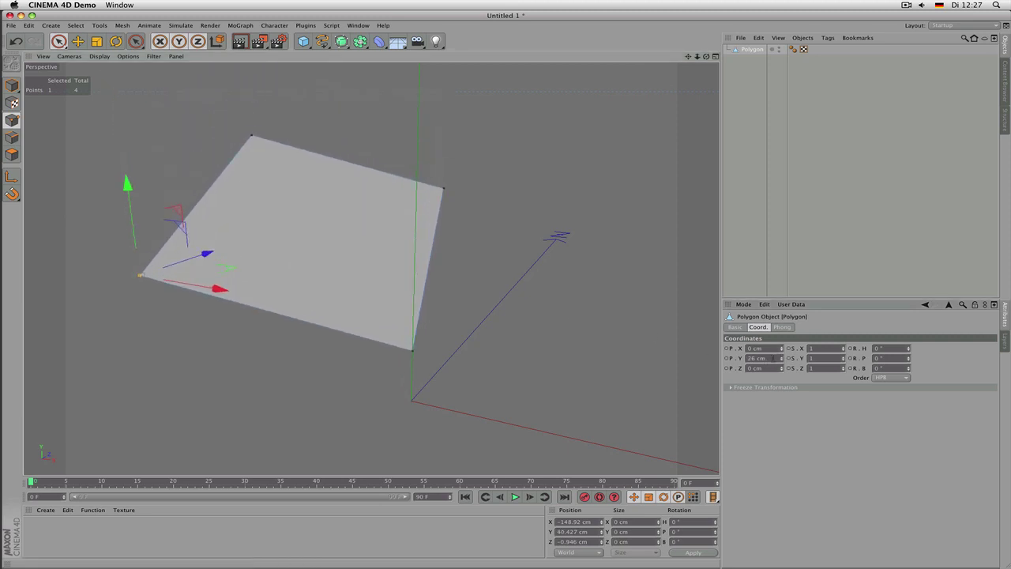
double_click(774, 359)
type("0")
key("Return")
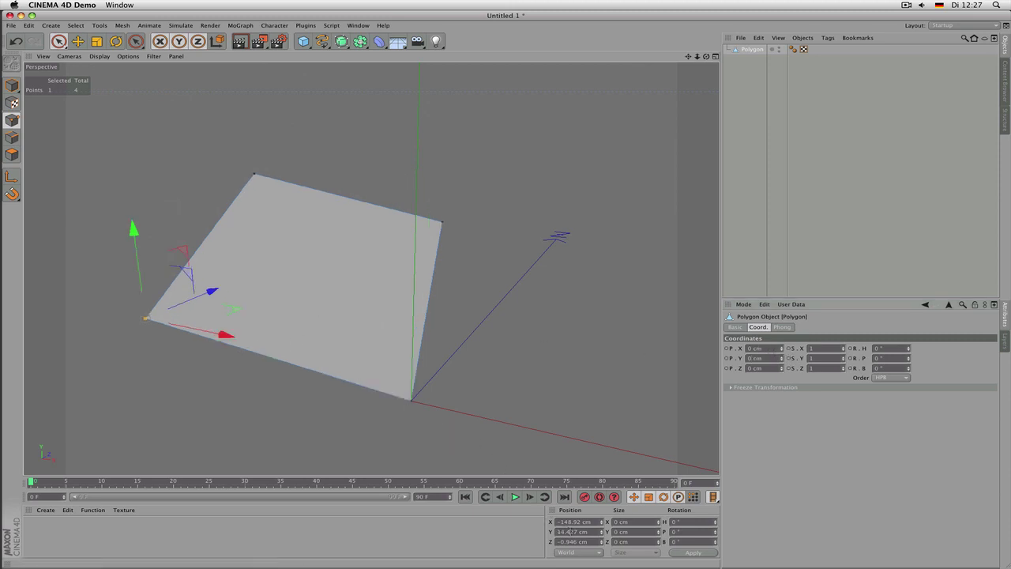
- Set the left corner point's own Y position to 50 cm in world coordinates
double_click(566, 532)
type("50")
key("Return")
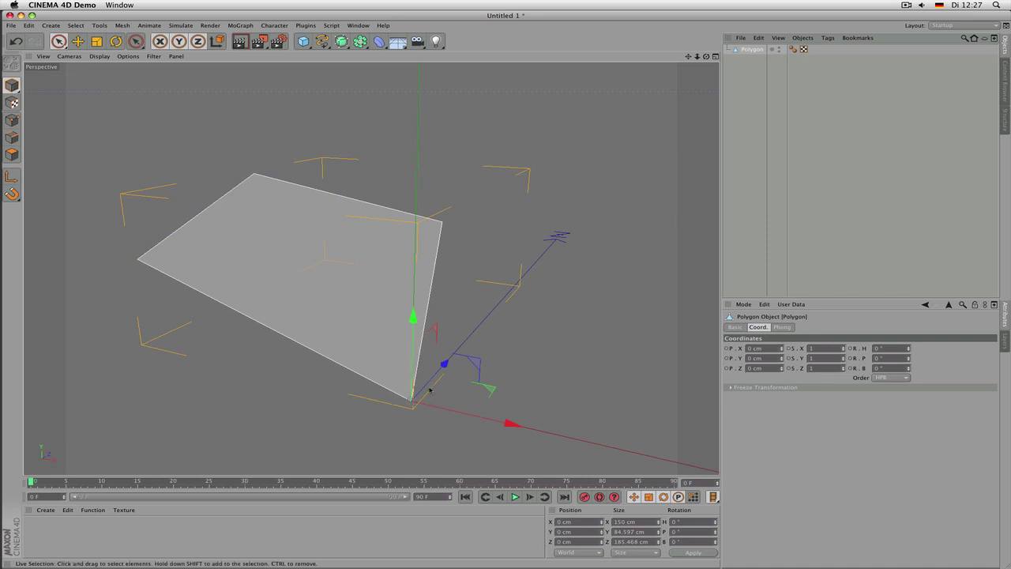
- In Model mode, raise the whole polygon along Y to about 42 cm, and reset its object Y position to 0 cm
left_click_drag(418, 332, 415, 250)
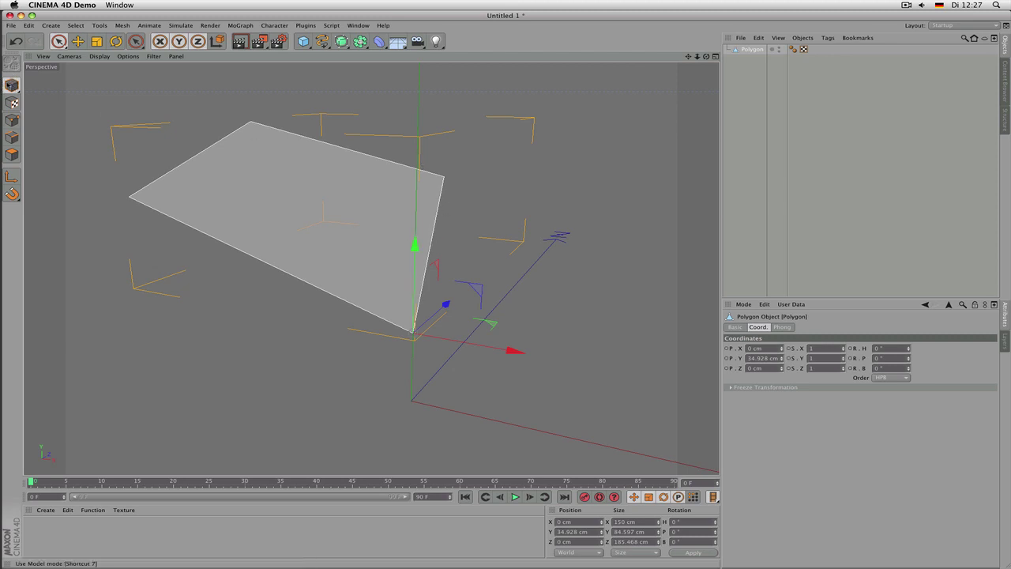
left_click_drag(415, 237, 440, 251)
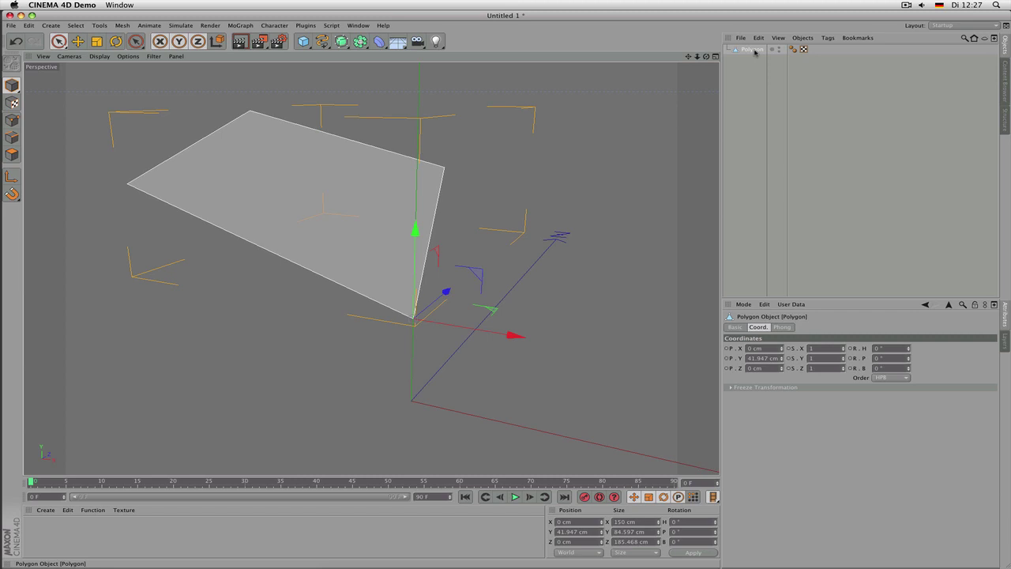
left_click(766, 358)
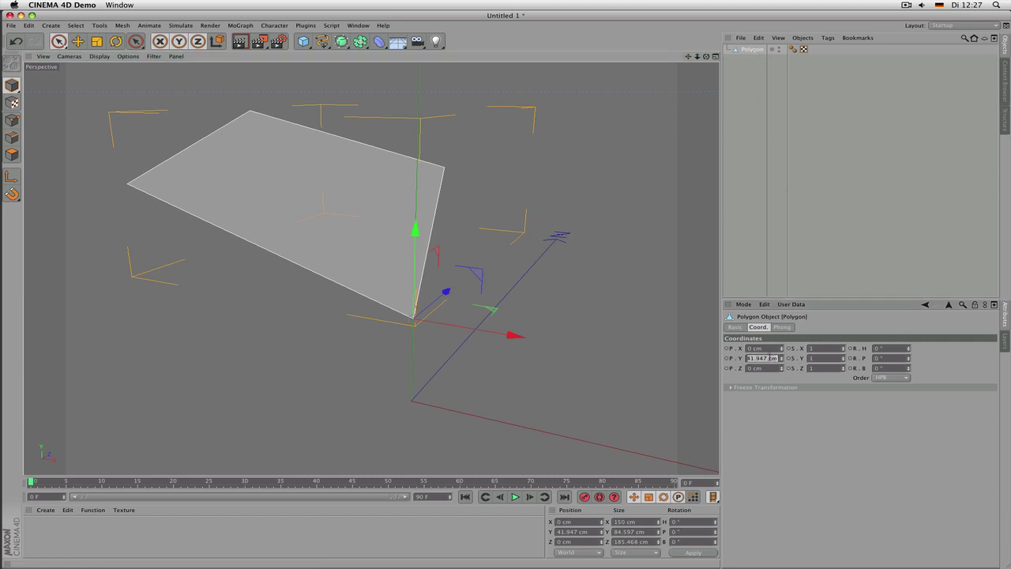
type("0")
key("Return")
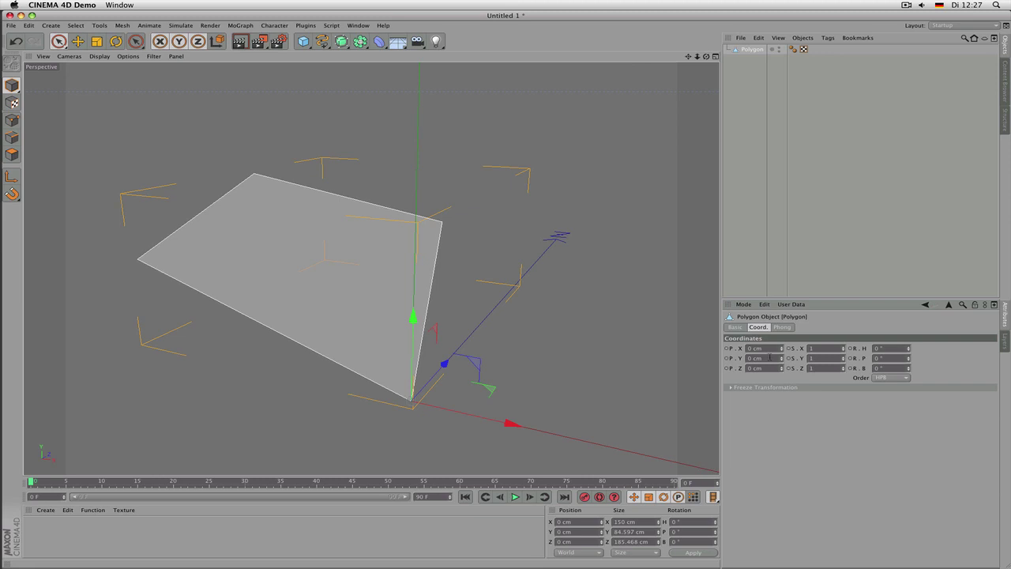
- In Point mode, check the left and back corner points' coordinates individually, and select both together with the right corner point
left_click(12, 120)
left_click(137, 259)
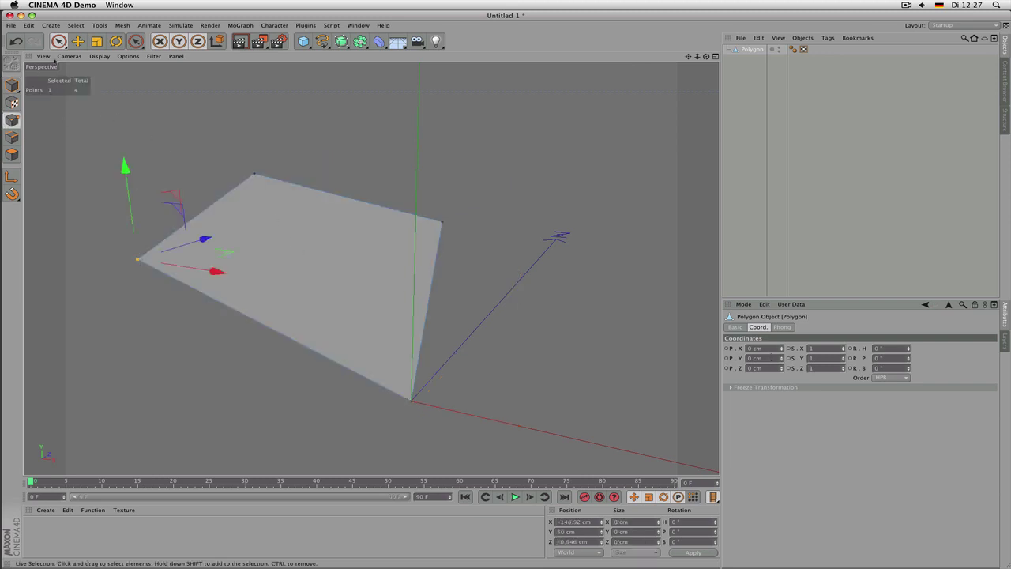
left_click(253, 173)
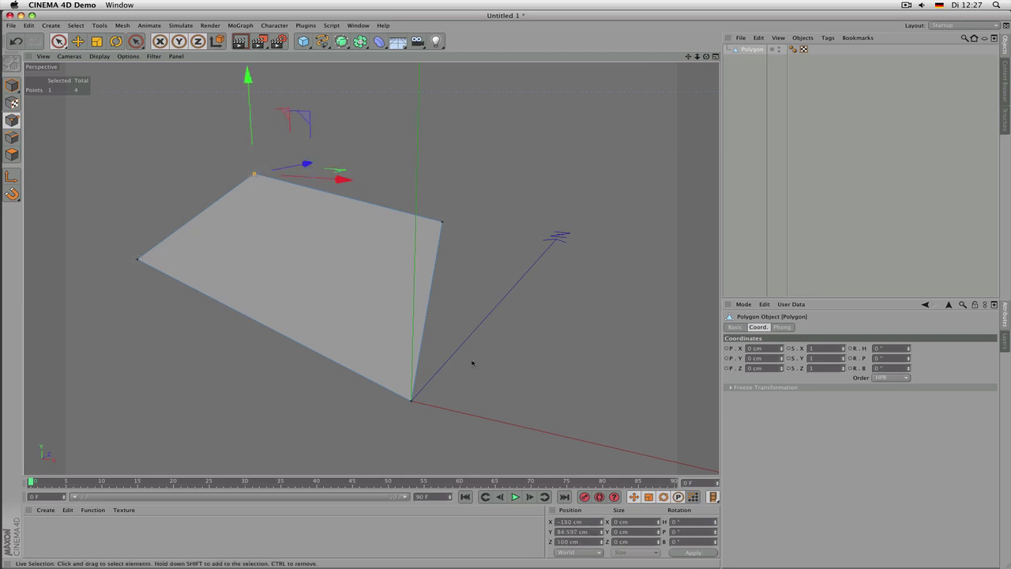
left_click(442, 222, "shift")
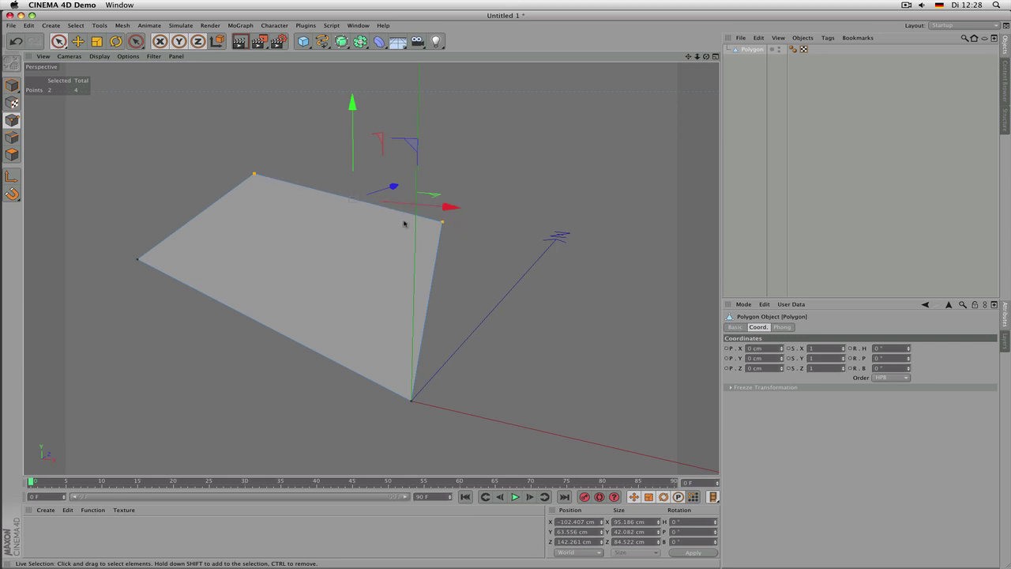
left_click_drag(137, 258, 259, 172)
left_click_drag(445, 222, 460, 226)
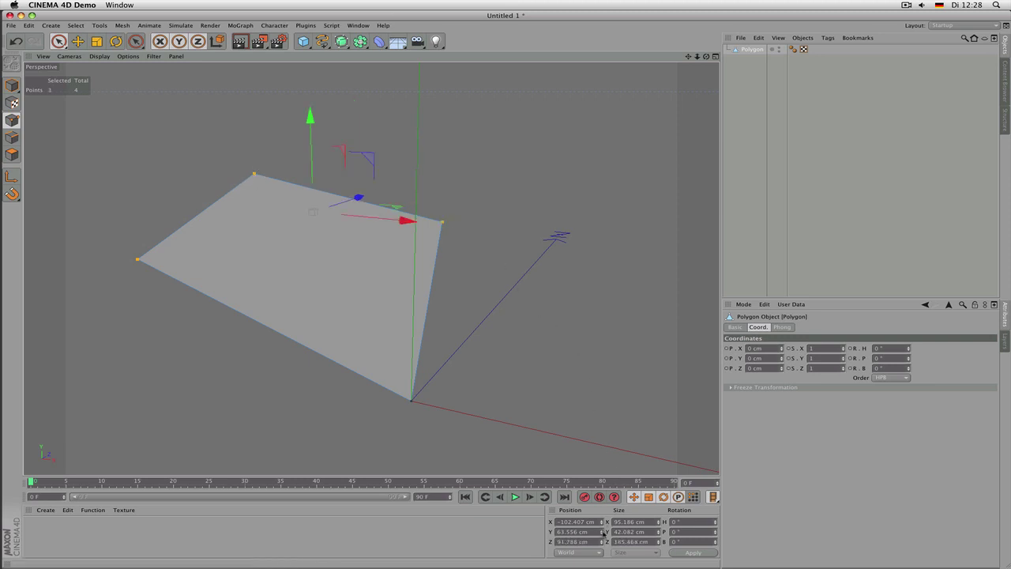
- Set the three selected points' shared Y position to 20 cm, and raise them along Y to about 74 cm
left_click_drag(602, 531, 603, 527)
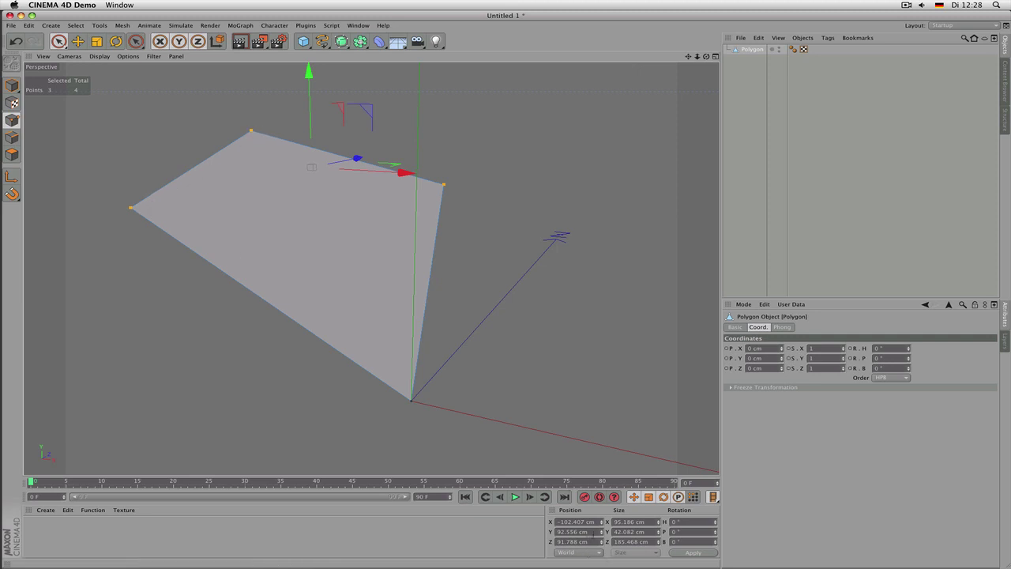
double_click(593, 534)
type("20")
key("Return")
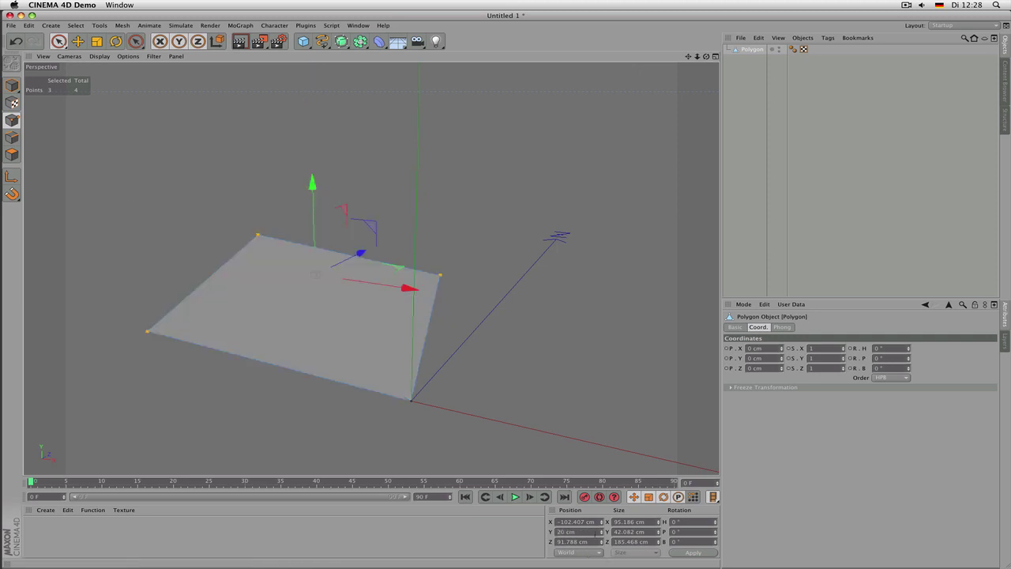
left_click_drag(319, 213, 300, 131)
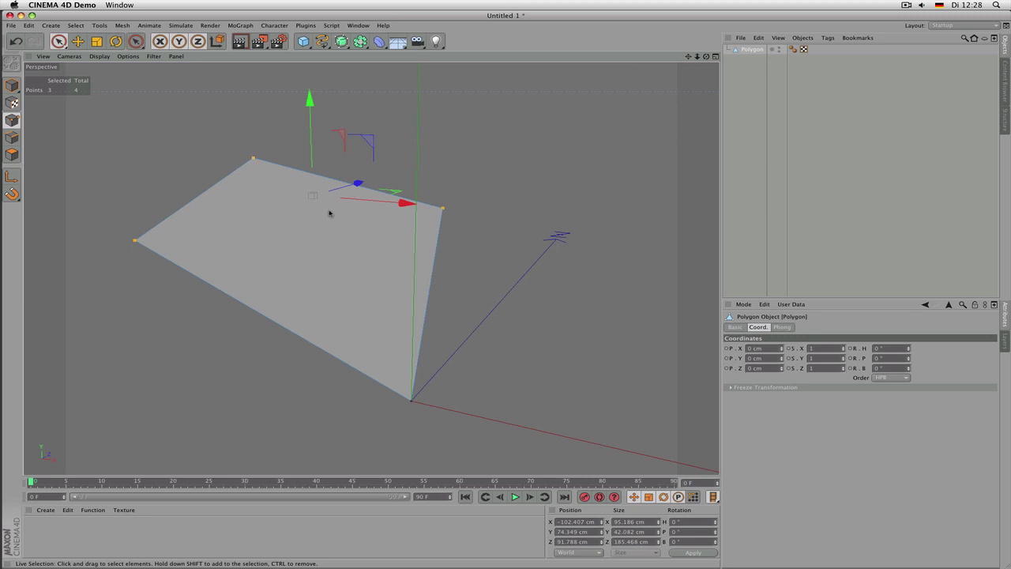
- Scale the three selected points inward and outward around their common center, leaving them spread wider
left_click(96, 43)
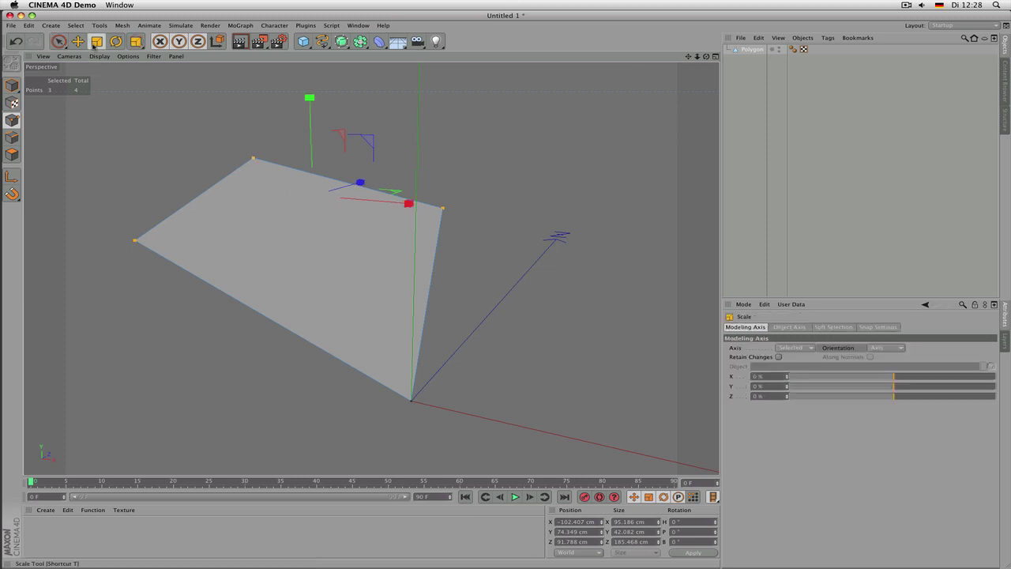
left_click_drag(114, 78, 303, 210)
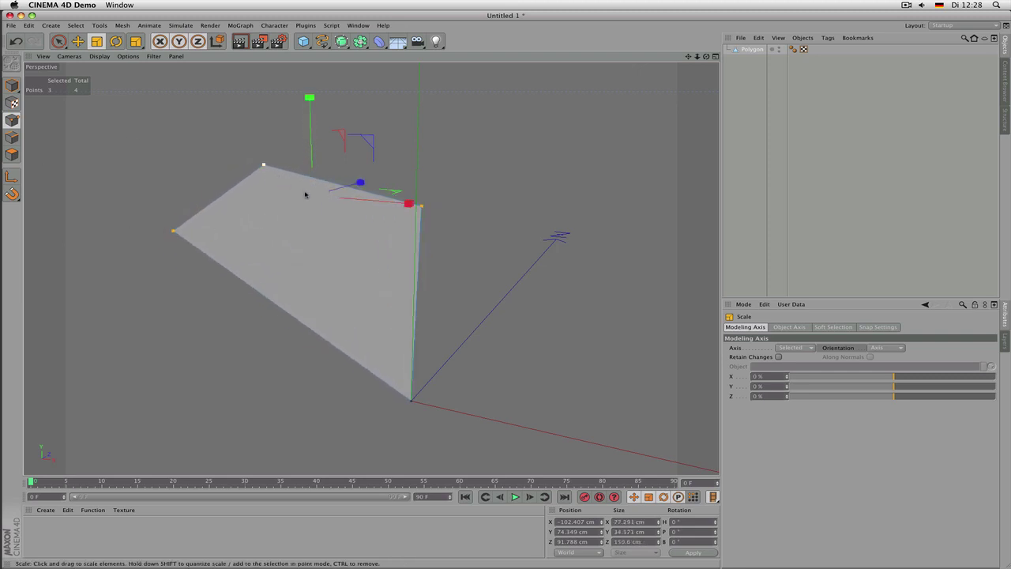
mouse_move(485, 152)
left_mouse_down()
mouse_move(197, 232)
mouse_move(340, 213)
mouse_move(537, 237)
mouse_move(382, 255)
mouse_move(483, 148)
left_mouse_up()
- Rotate the three selected points slightly about the Y axis, and scale them down to about 98 cm in X
left_click(116, 41)
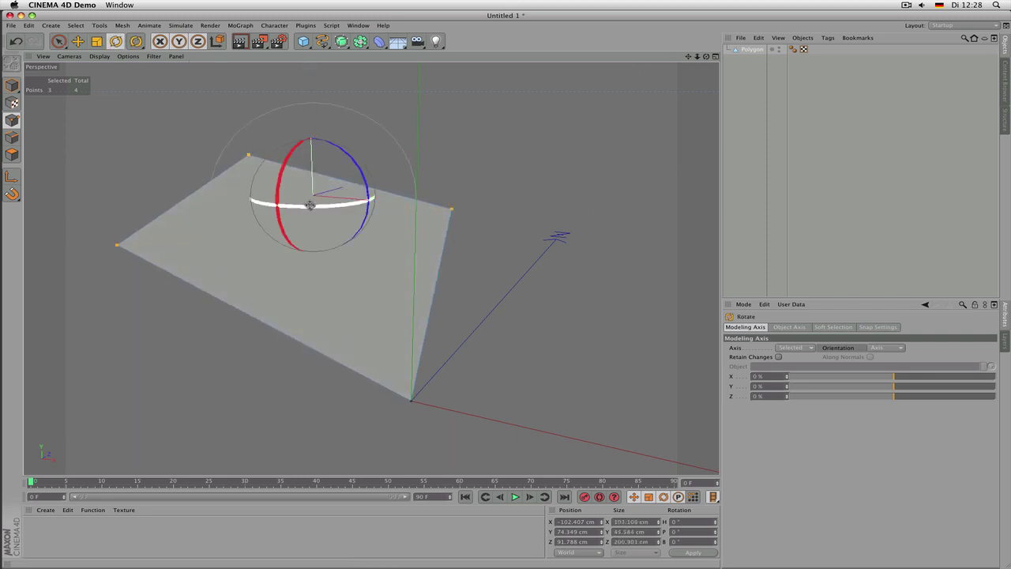
mouse_move(308, 206)
left_mouse_down()
mouse_move(161, 206)
mouse_move(189, 262)
mouse_move(422, 194)
mouse_move(135, 195)
mouse_move(224, 197)
mouse_move(357, 177)
mouse_move(300, 189)
left_mouse_up()
key("t")
left_click_drag(478, 139, 392, 174)
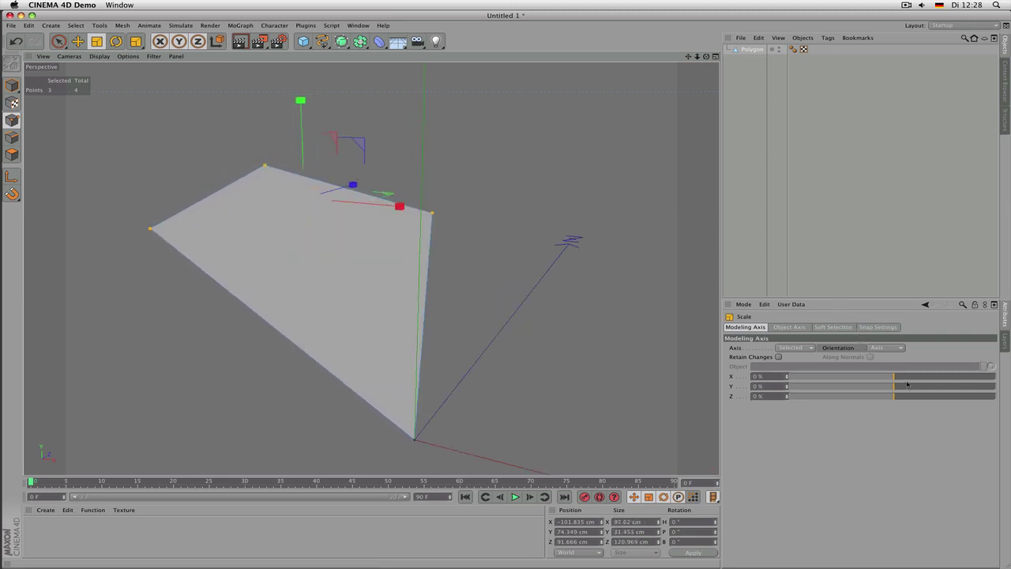
- Offset the modeling axis of the selected points to -100% in X, 100% in Y and 100% in Z
left_click_drag(908, 380, 744, 384)
left_click_drag(903, 389, 1009, 389)
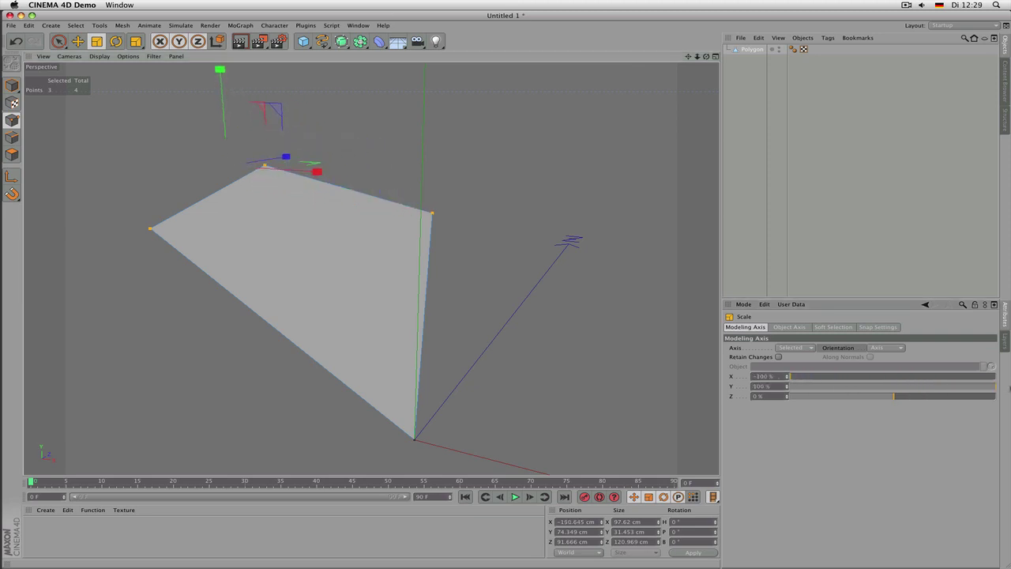
left_click_drag(909, 402, 1008, 391)
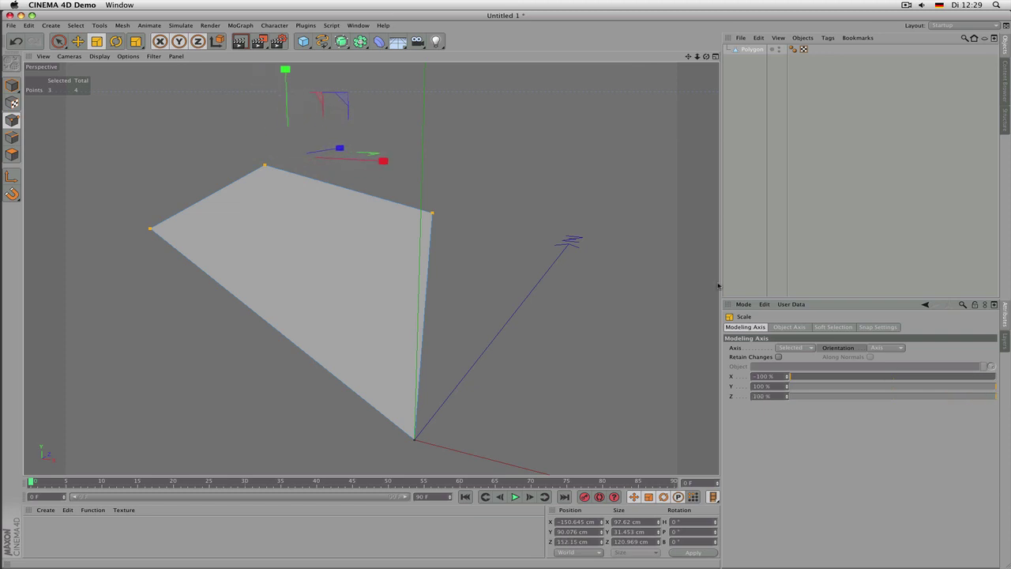
- Scale the three points down to about 89 cm in X around the offset modeling axis, and rotate them about Y
left_click_drag(482, 218, 651, 265, "alt")
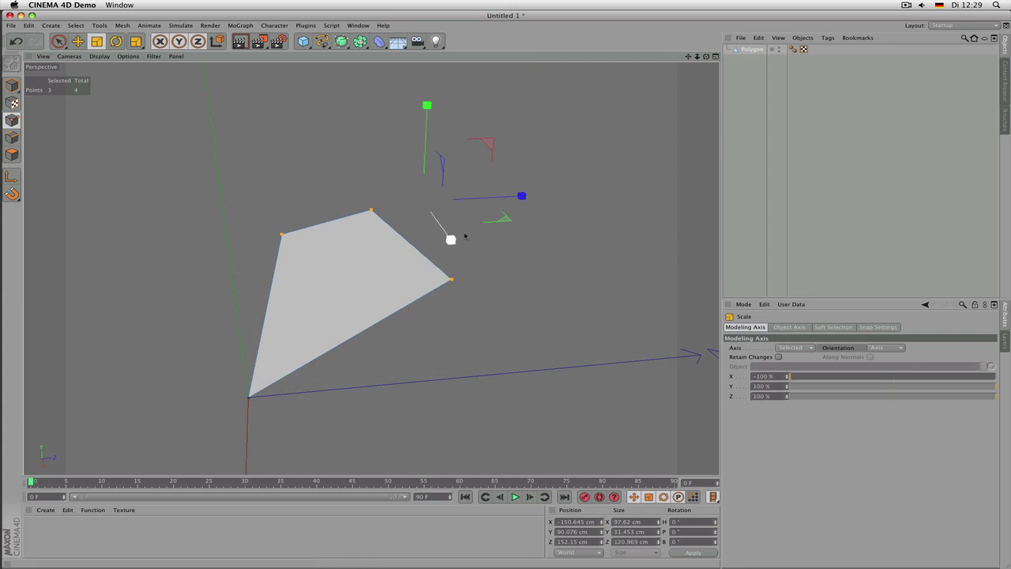
left_click_drag(514, 232, 560, 277)
key("r")
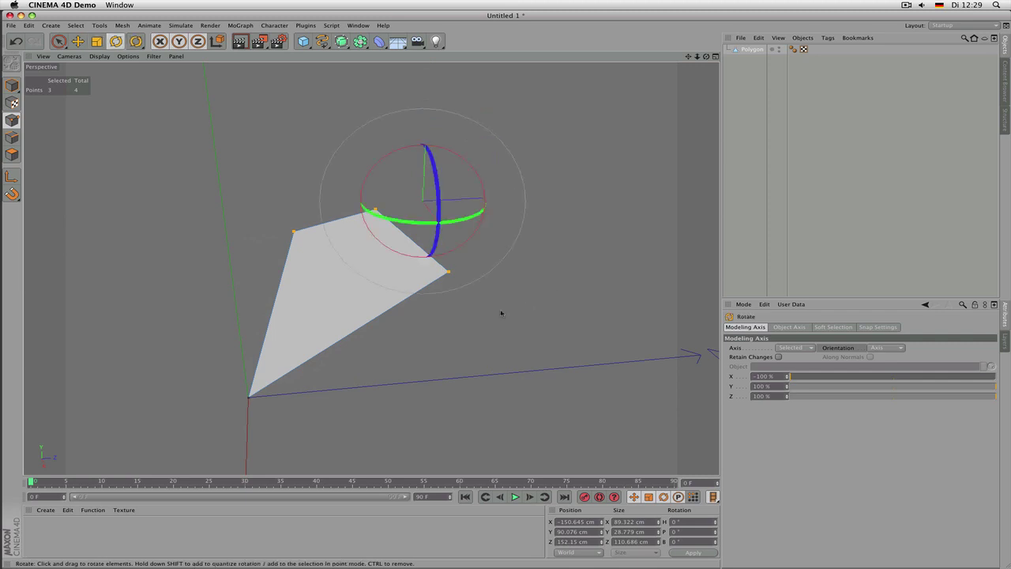
mouse_move(400, 231)
left_mouse_down()
mouse_move(407, 221)
mouse_move(429, 226)
mouse_move(396, 227)
mouse_move(427, 217)
mouse_move(316, 210)
mouse_move(322, 191)
mouse_move(345, 219)
mouse_move(419, 232)
left_mouse_up()
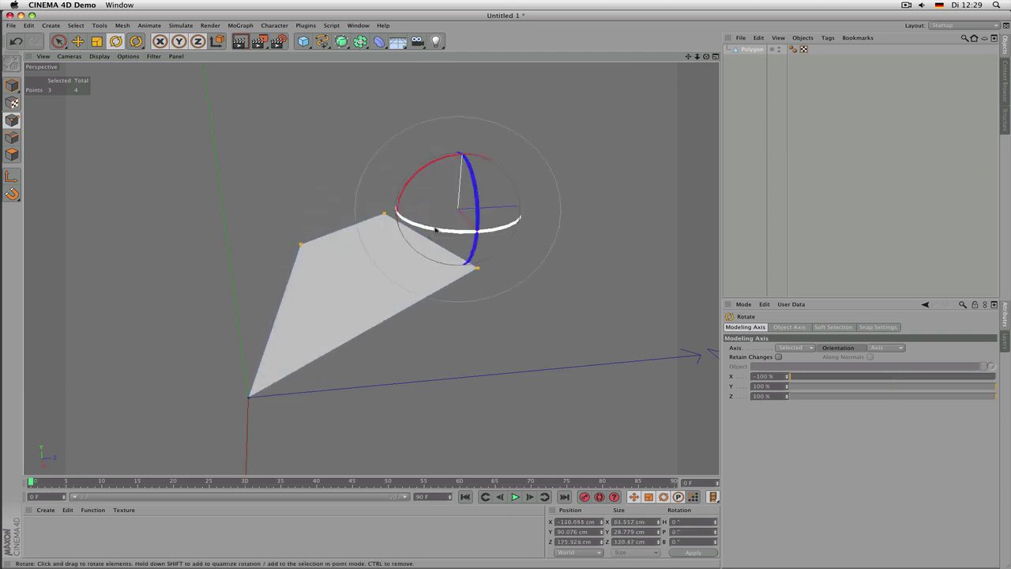
- Rectangle-select the polygon's left and back corner points, and level them by setting their Y size to 0 cm
scroll(443, 229, "up", 2)
left_click_drag(418, 274, 145, 244, "alt")
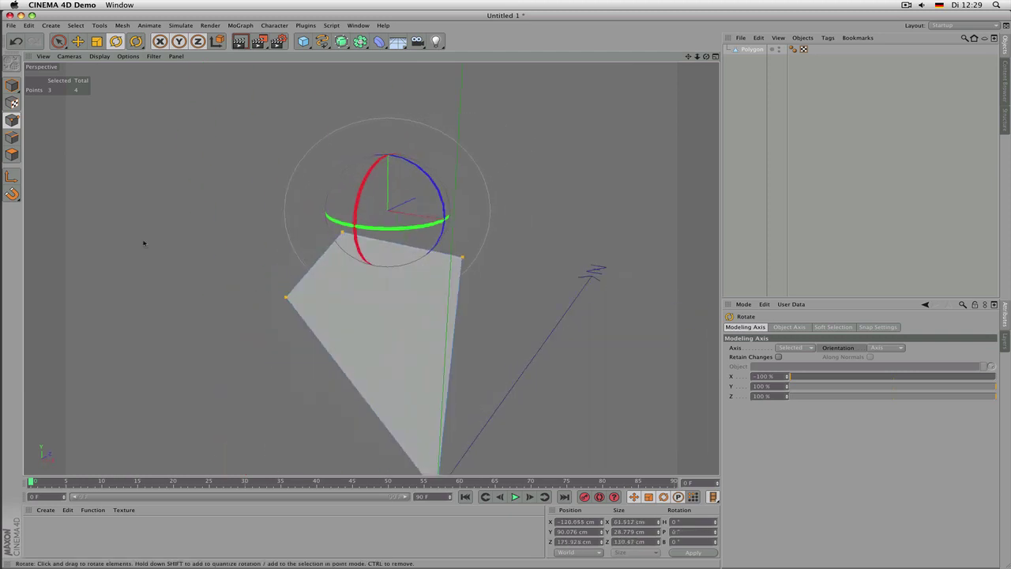
scroll(365, 187, "down", 2)
mouse_move(490, 192)
left_mouse_down("alt")
mouse_move(413, 223)
mouse_move(436, 227)
left_mouse_up("alt")
key("0")
left_click_drag(256, 190, 348, 290)
left_click_drag(394, 248, 508, 252, "alt")
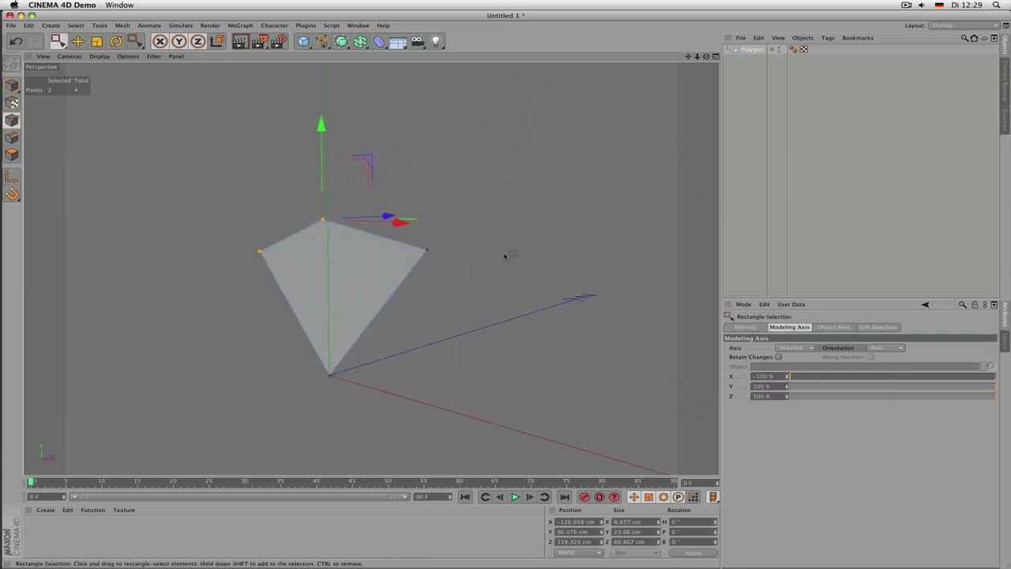
left_click_drag(210, 180, 355, 244)
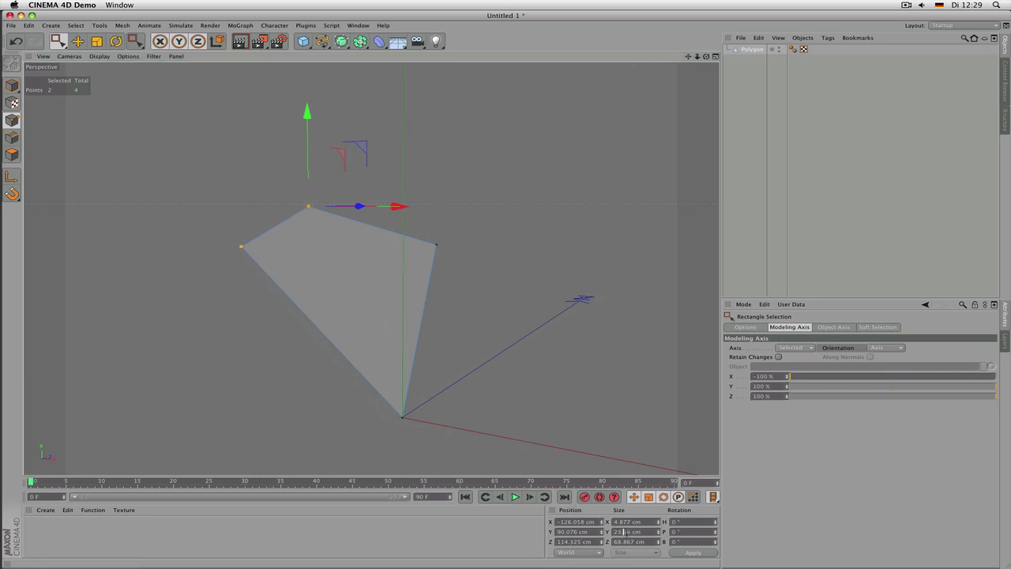
left_click(625, 532)
type("0")
key("Return")
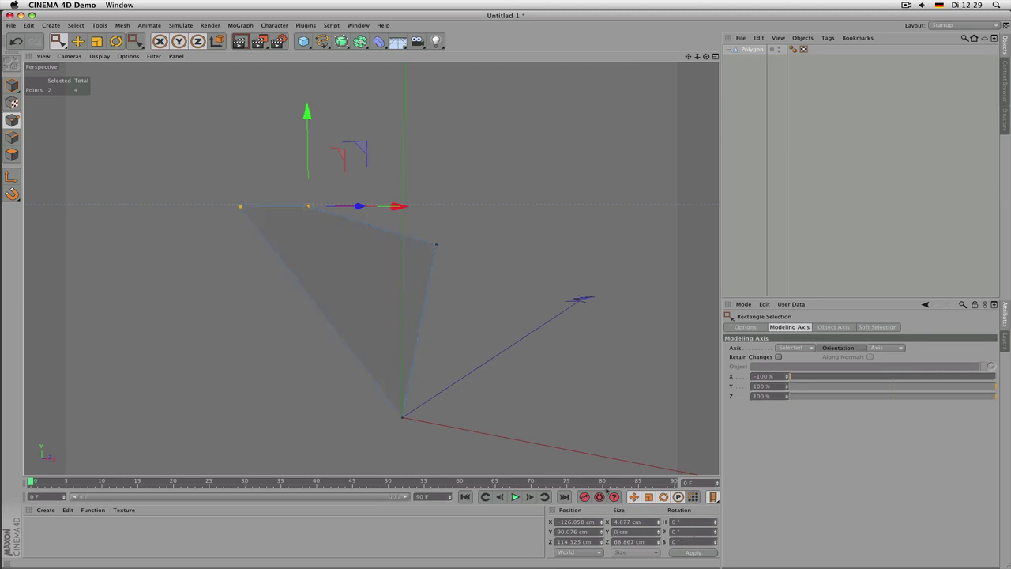
- Select the left and back corner points separately and together to compare their Y coordinates
left_click_drag(334, 332, 424, 298, "alt")
left_click_drag(292, 176, 334, 222)
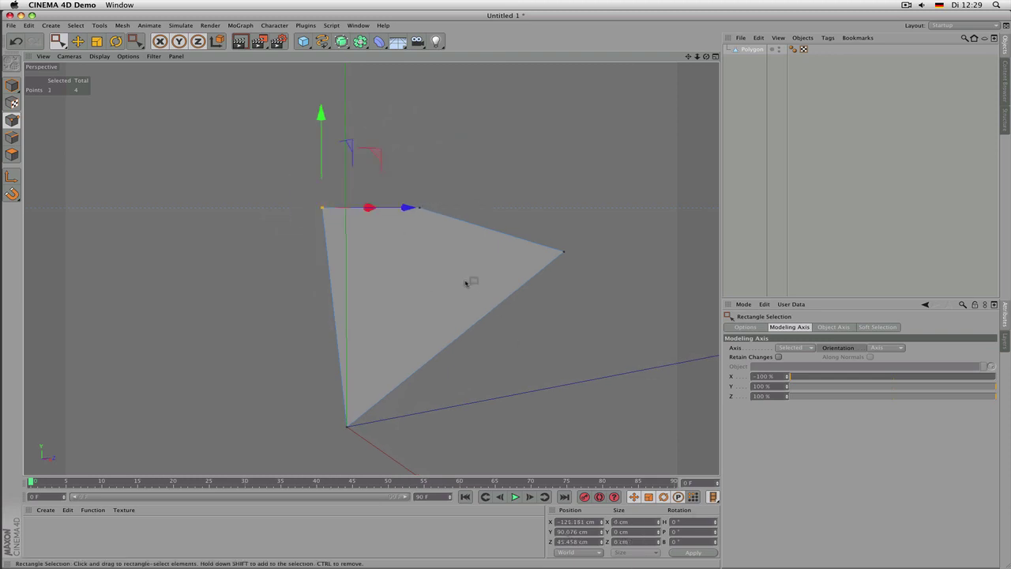
left_click_drag(409, 194, 440, 245)
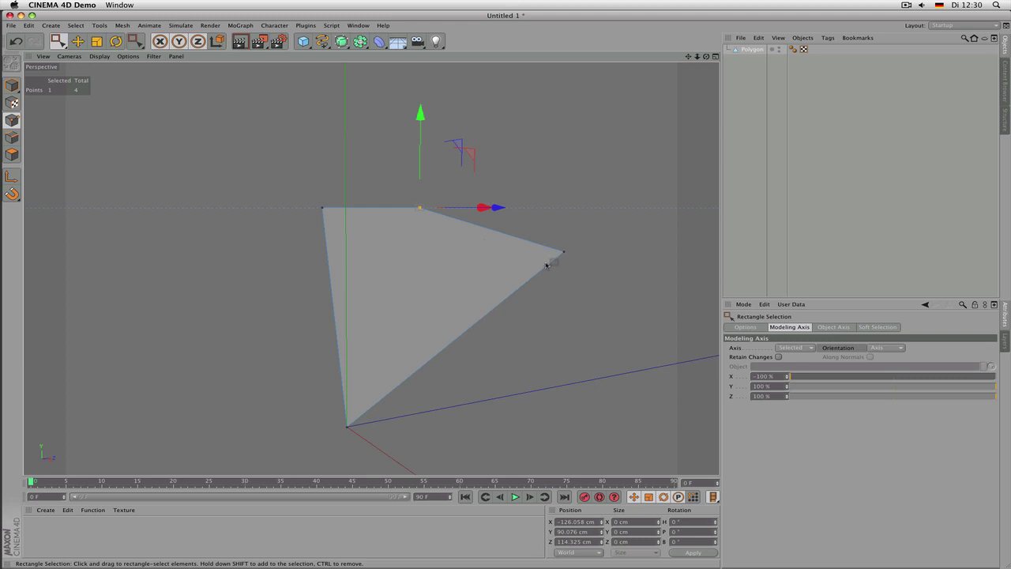
left_click_drag(290, 177, 442, 254)
- Move the right corner point along Z to about 97 cm, and display the available snapping options
left_click_drag(581, 304, 555, 227)
left_click_drag(654, 258, 546, 259)
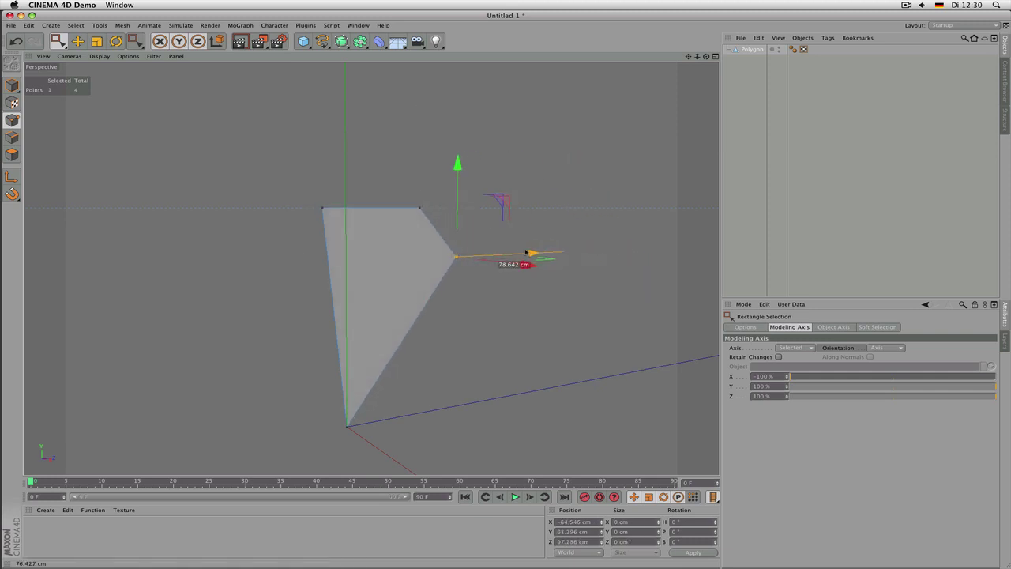
left_click(12, 193)
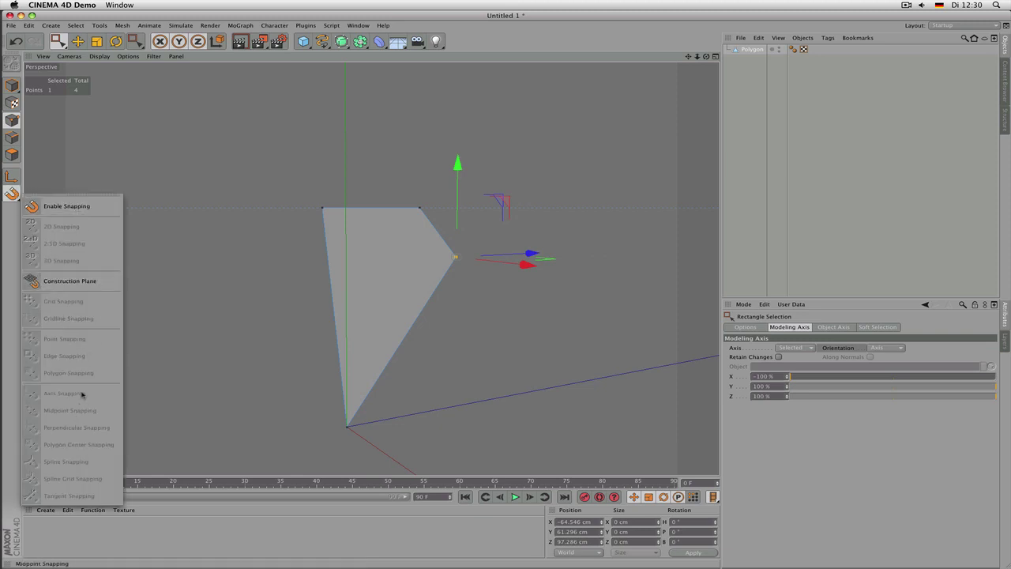
- Select the left corner point and lower it along Y to about 58 cm
left_click_drag(278, 174, 356, 257)
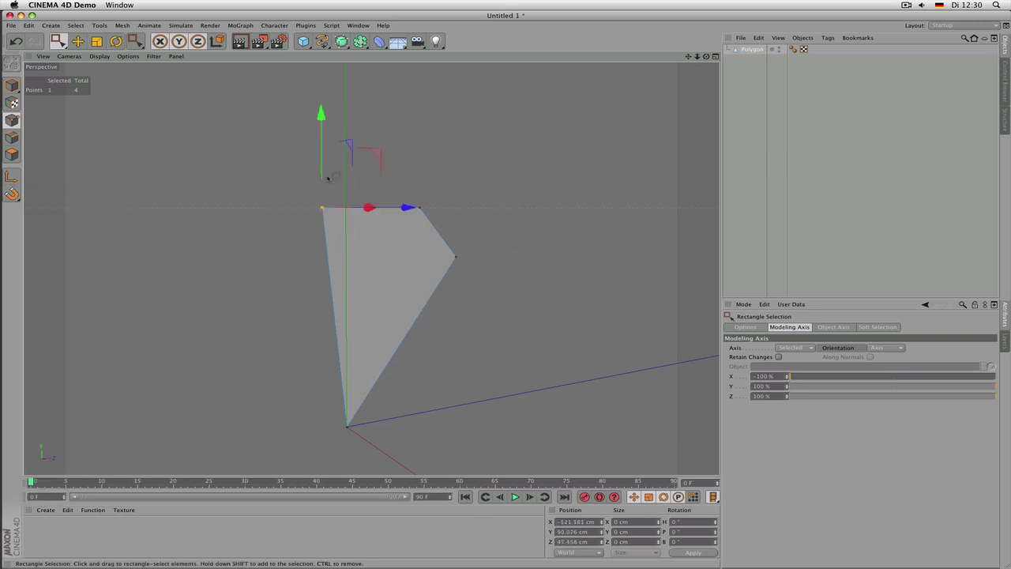
left_click_drag(323, 147, 323, 197)
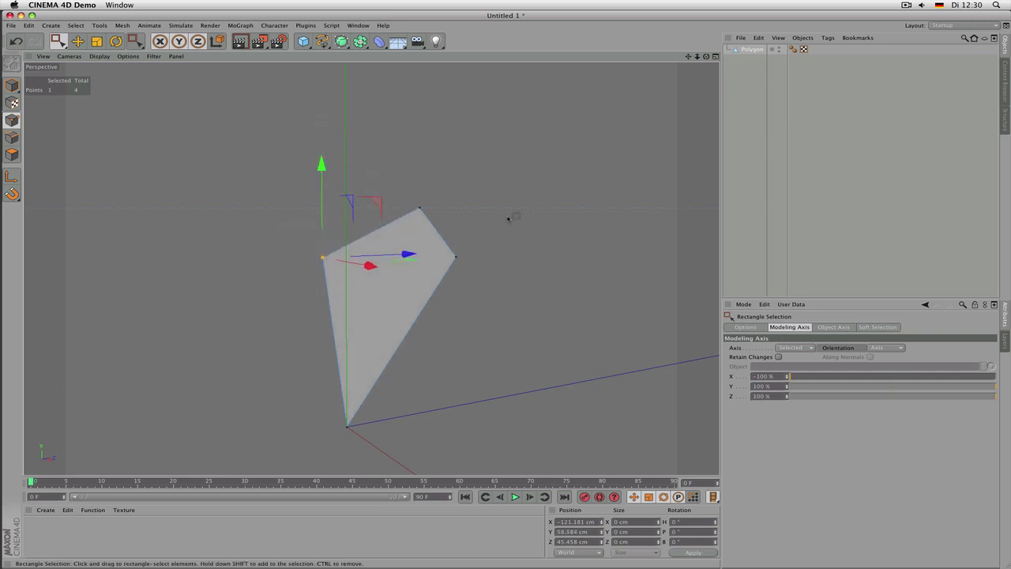
- Rectangle-select the polygon's left and back corner points, and open the Structure Manager to show the point coordinates
left_click_drag(510, 219, 436, 204, "alt")
left_click_drag(192, 153, 338, 308)
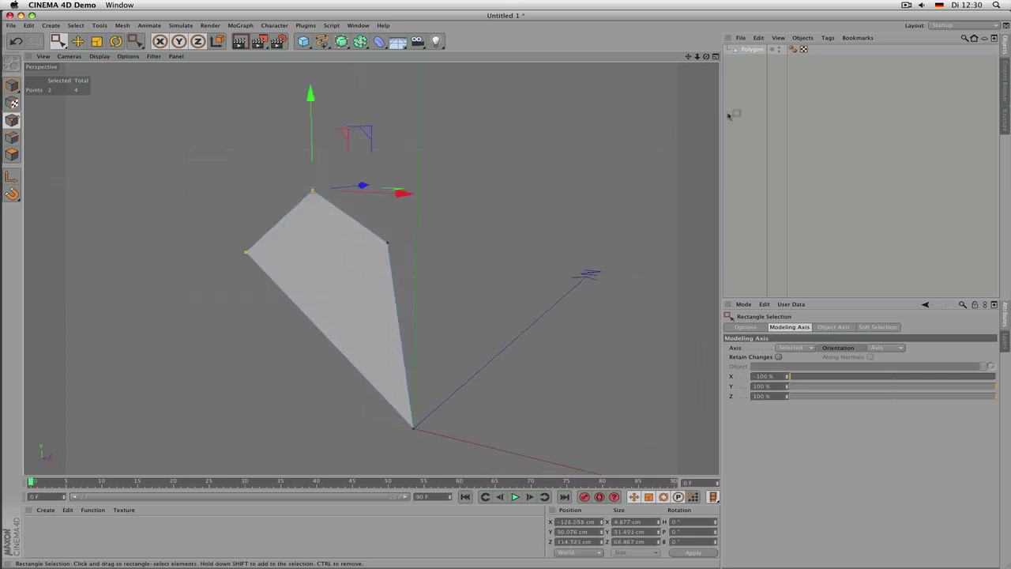
left_click(1005, 117)
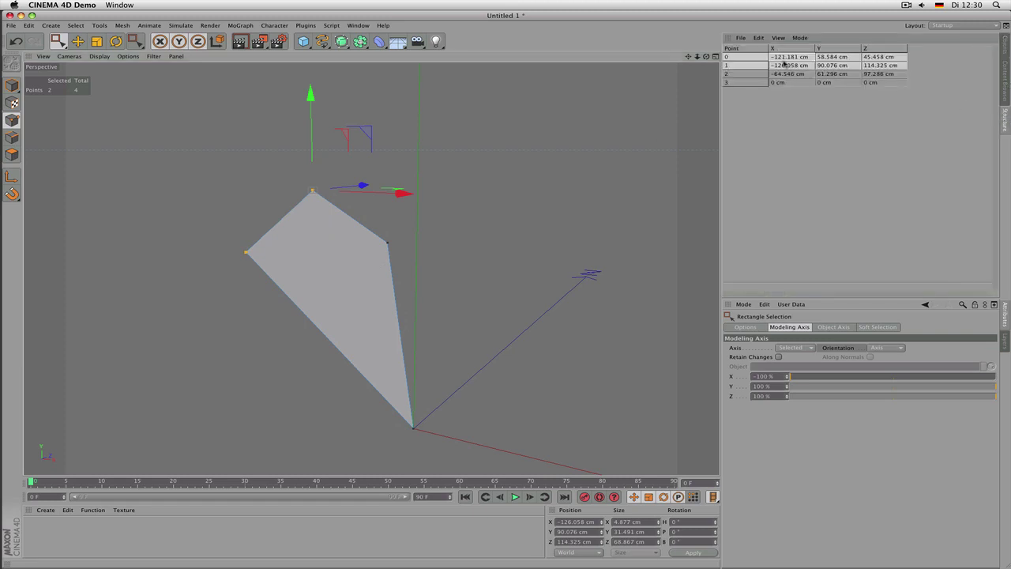
- Select points 0 to 3 one by one in the coordinate table to match each entry with its polygon corner
left_click(756, 58)
left_click(755, 65)
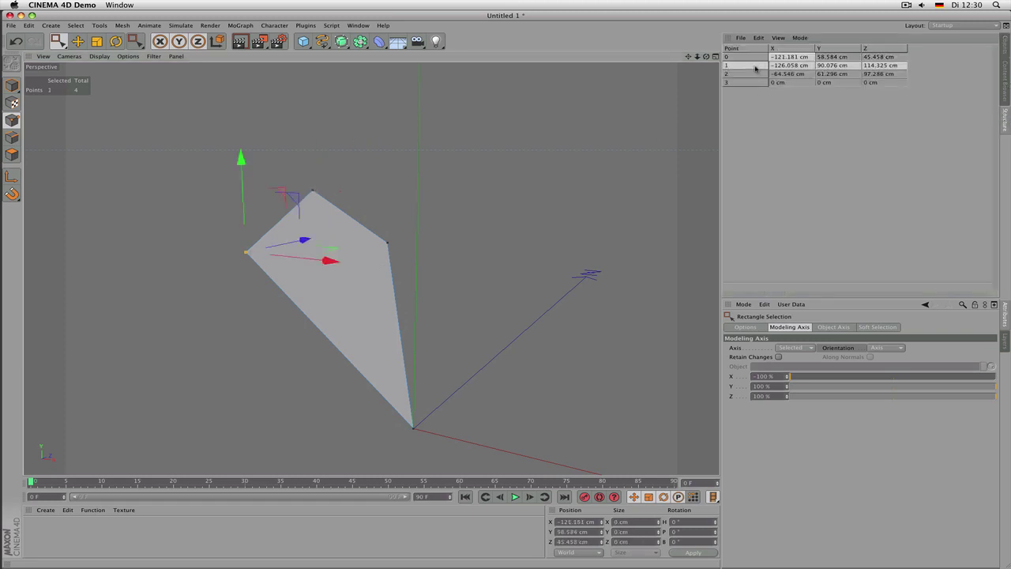
left_click(754, 73)
left_click(750, 83)
left_click(756, 58)
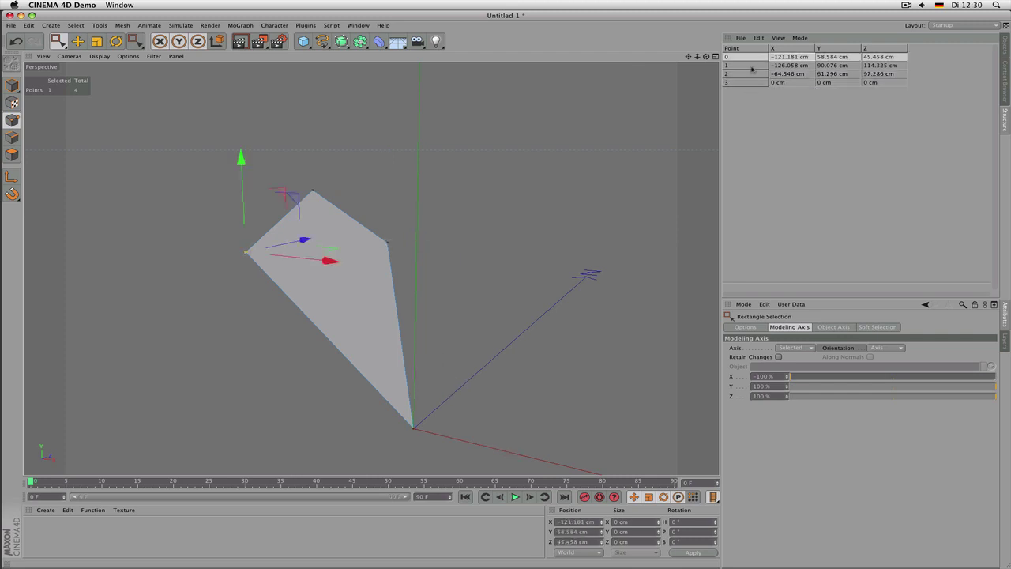
left_click(752, 66)
left_click(754, 73)
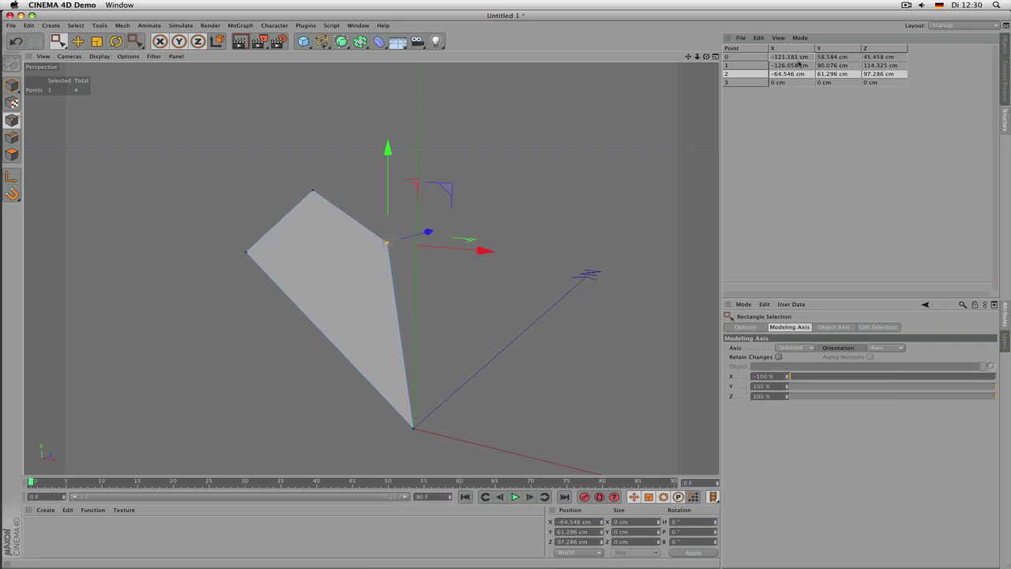
- Set the Z coordinate of point 0 to 20 cm in the point table
double_click(795, 60)
double_click(831, 58)
double_click(875, 61)
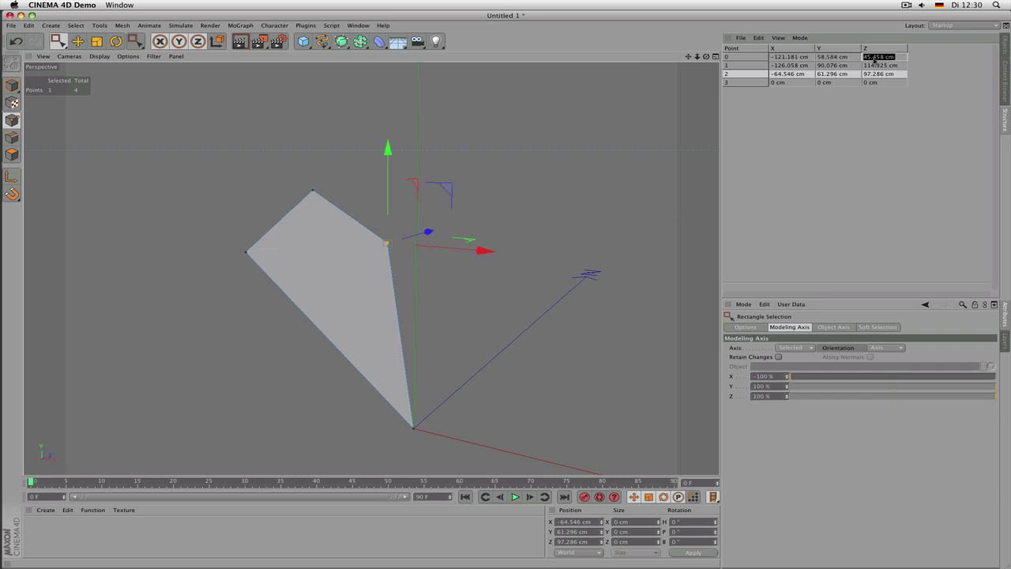
type("25")
key("Return")
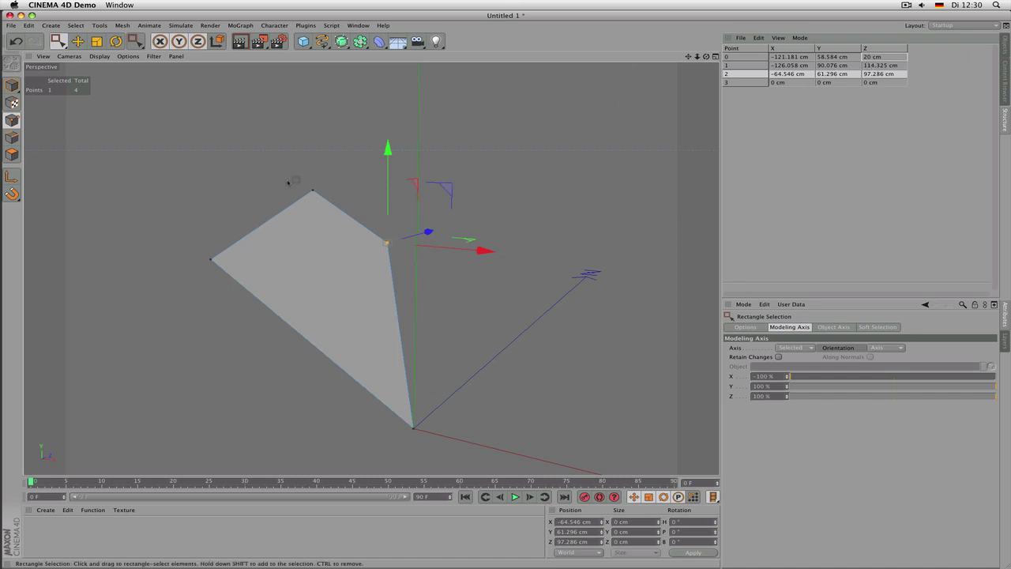
- Select the back corner point, and set the Y coordinate of point 2 to 20 cm in the point table
left_click(312, 191)
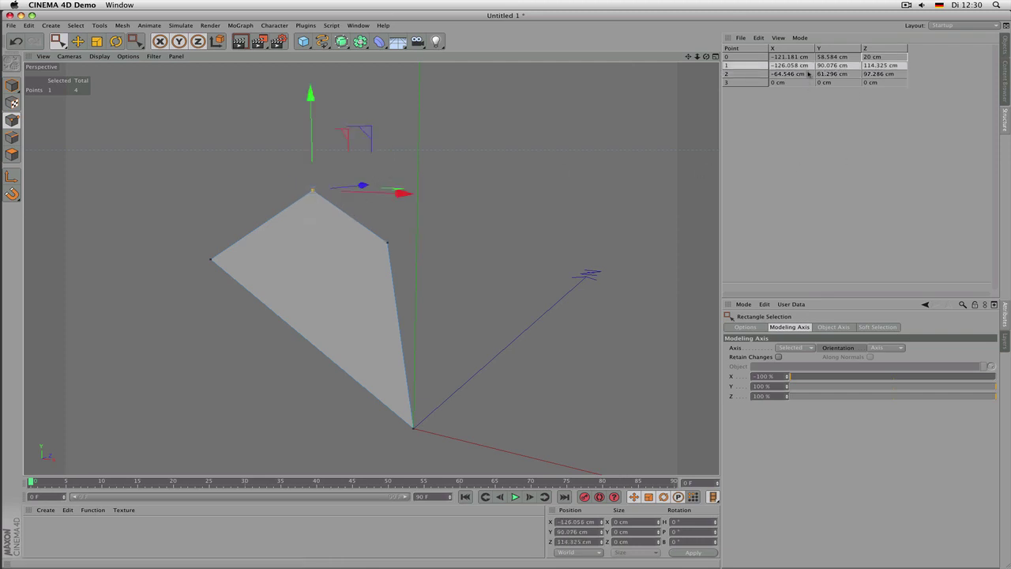
double_click(825, 73)
type("20")
key("Return")
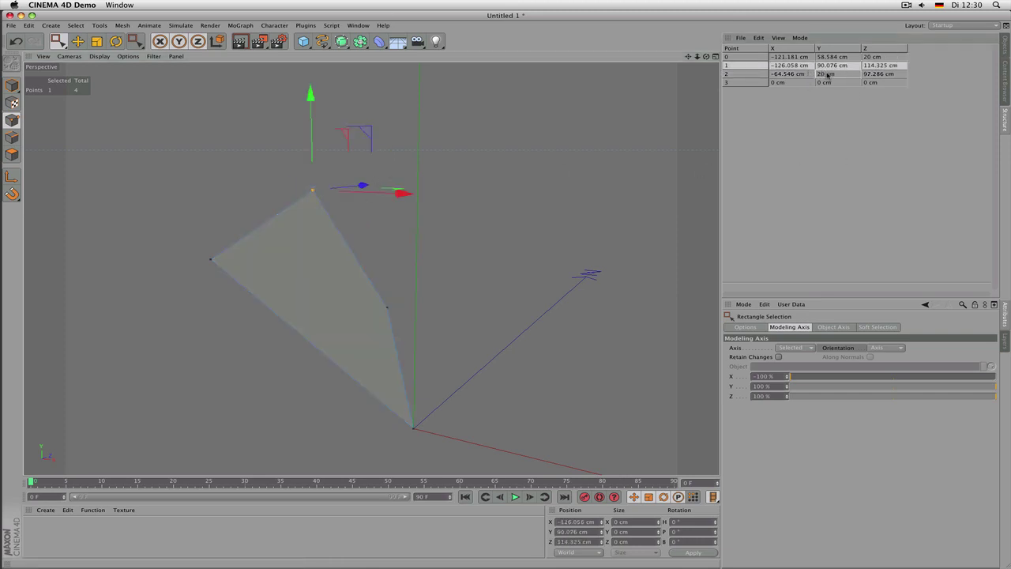
- Switch the structure table to the polygon list, and activate polygon editing mode to examine the A–D point indices
left_click(799, 38)
left_click(814, 62)
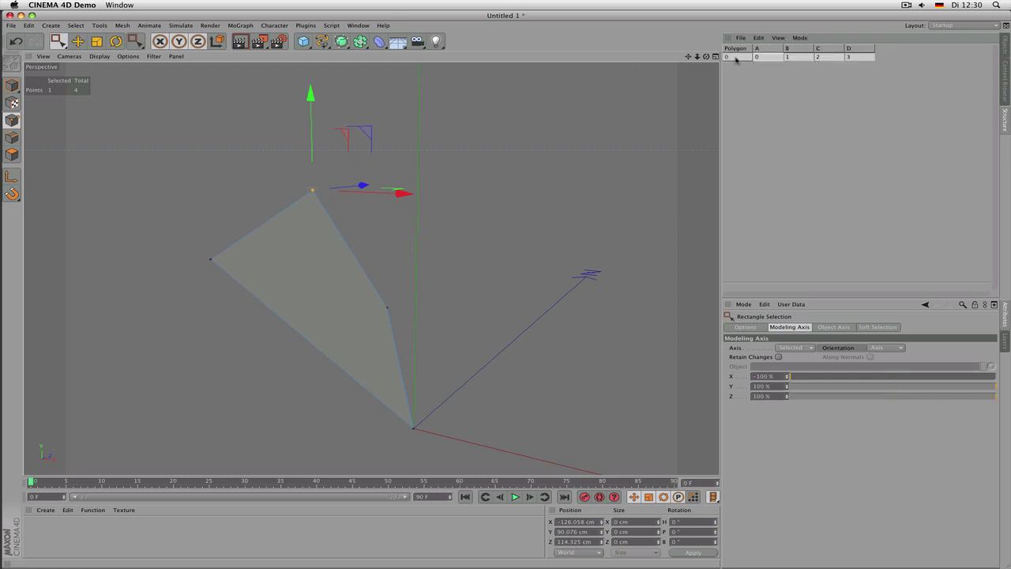
left_click(19, 158)
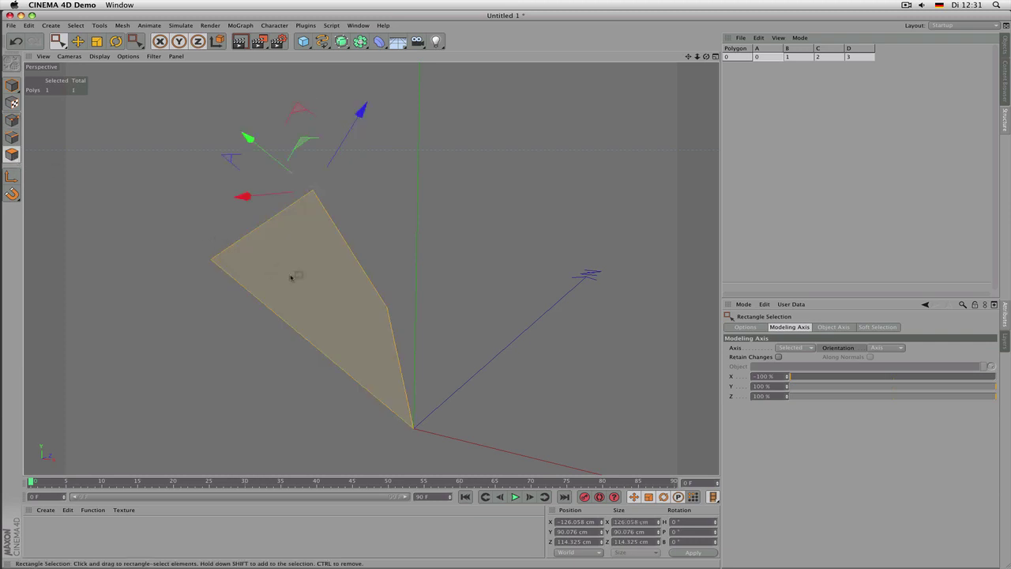
- Return to the point table and point editing mode, and select points 0 to 3 in turn to identify them
left_click(799, 38)
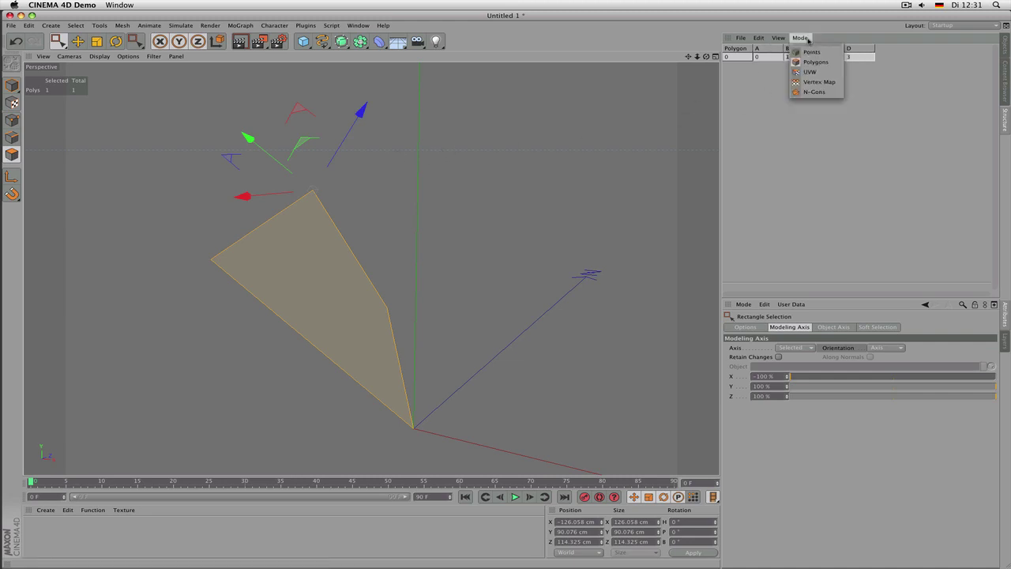
left_click(811, 52)
left_click(753, 58)
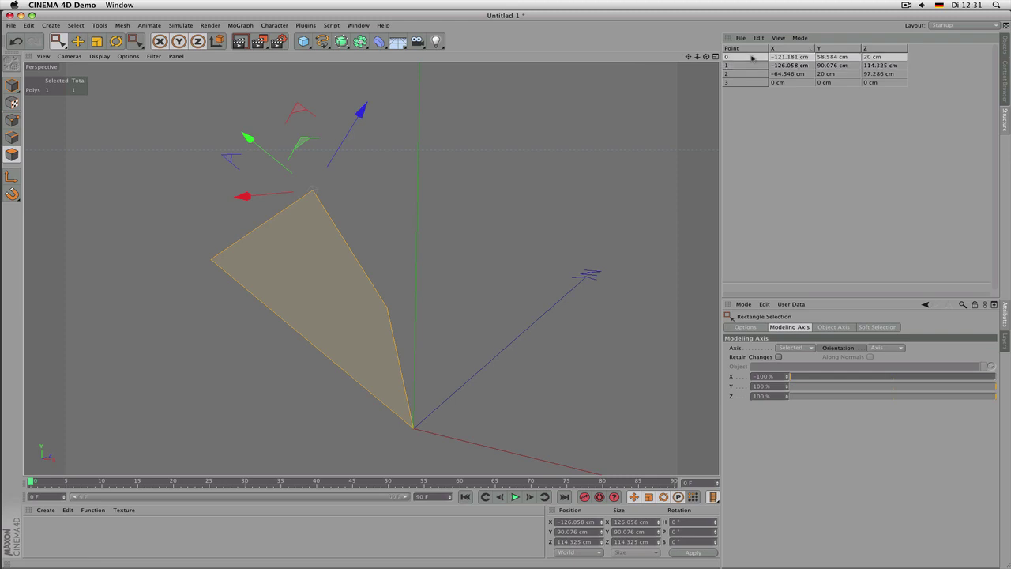
left_click(12, 120)
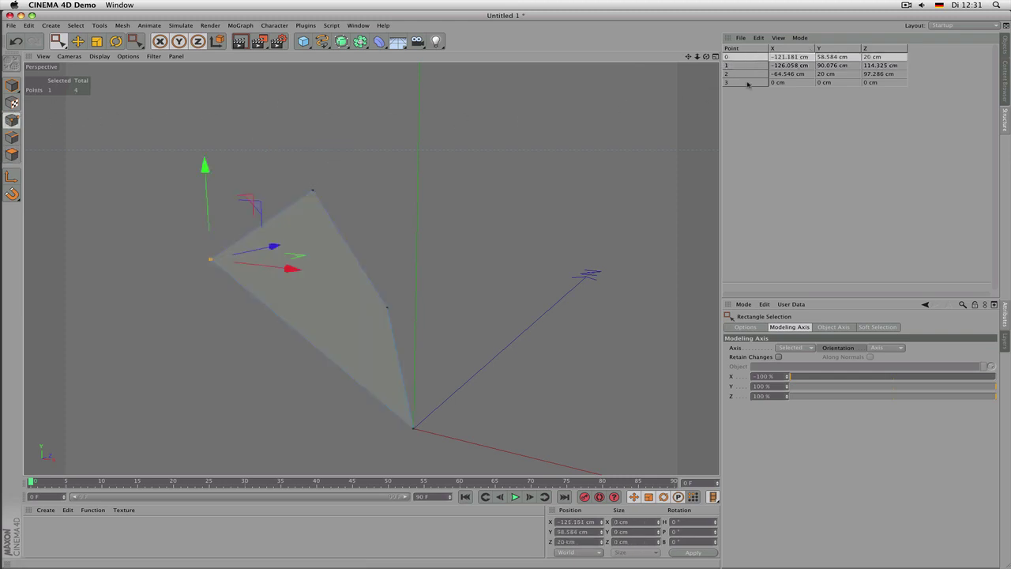
left_click(740, 66)
left_click(740, 74)
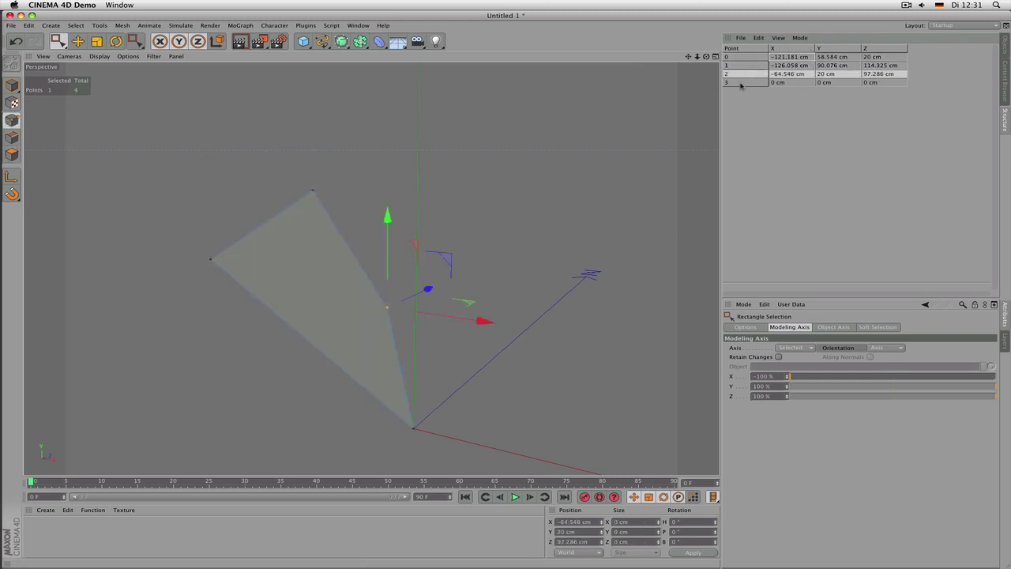
left_click(742, 82)
- Compare the polygon's corner indices with the point table by showing the polygon list and returning to the points
left_click(800, 38)
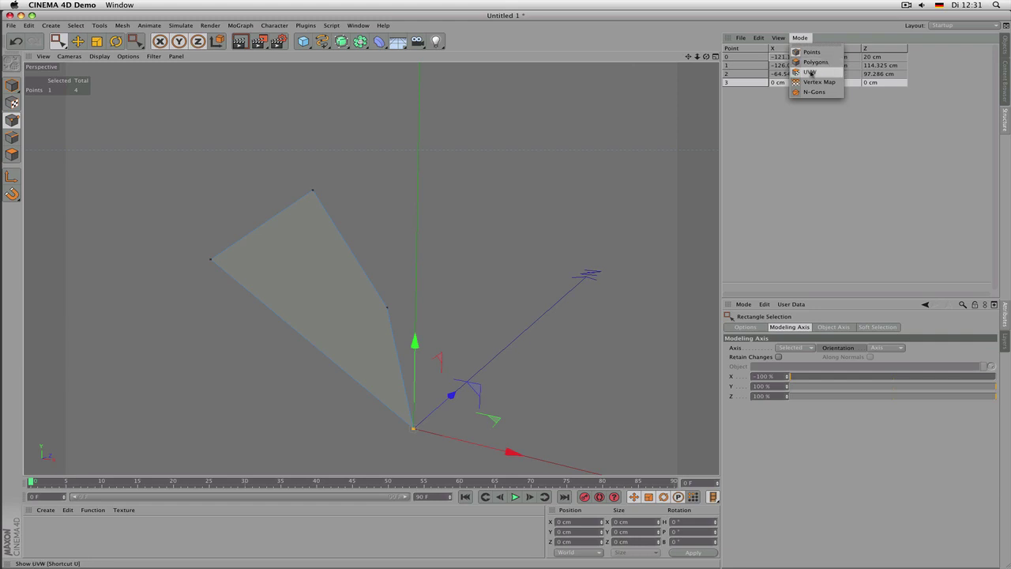
left_click(814, 61)
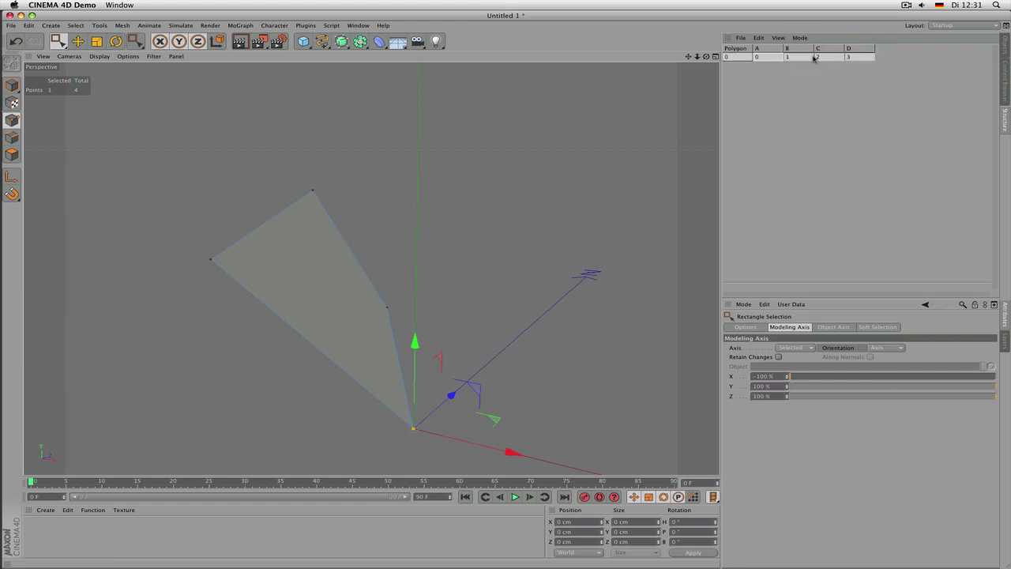
left_click(799, 38)
left_click(813, 53)
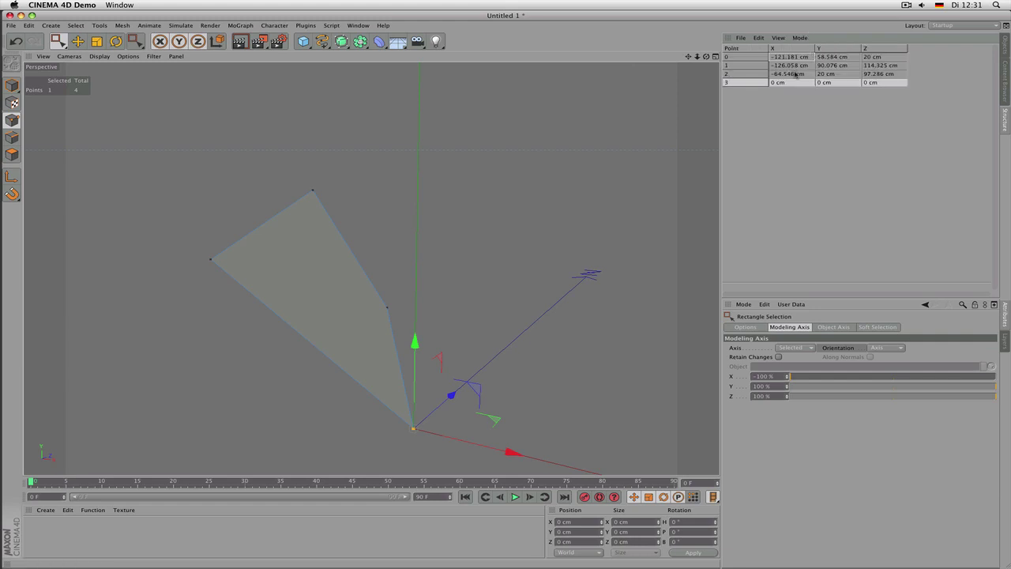
- Set the X coordinate of point 2 to 20 cm in the point table
double_click(795, 74)
type("20")
key("Return")
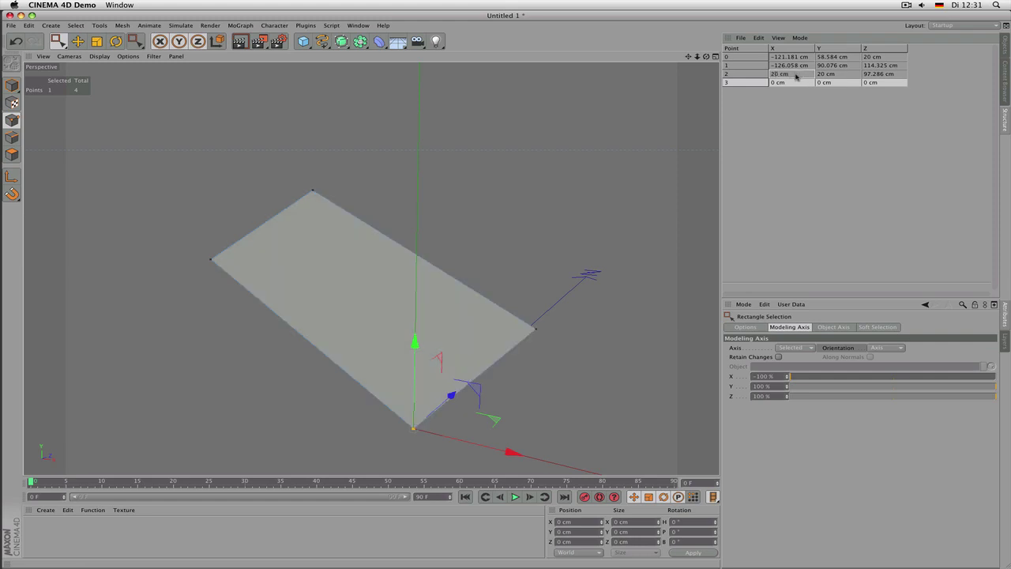
- Copy the Y value of point 1 into the X coordinate of point 3 within the point table
double_click(836, 69)
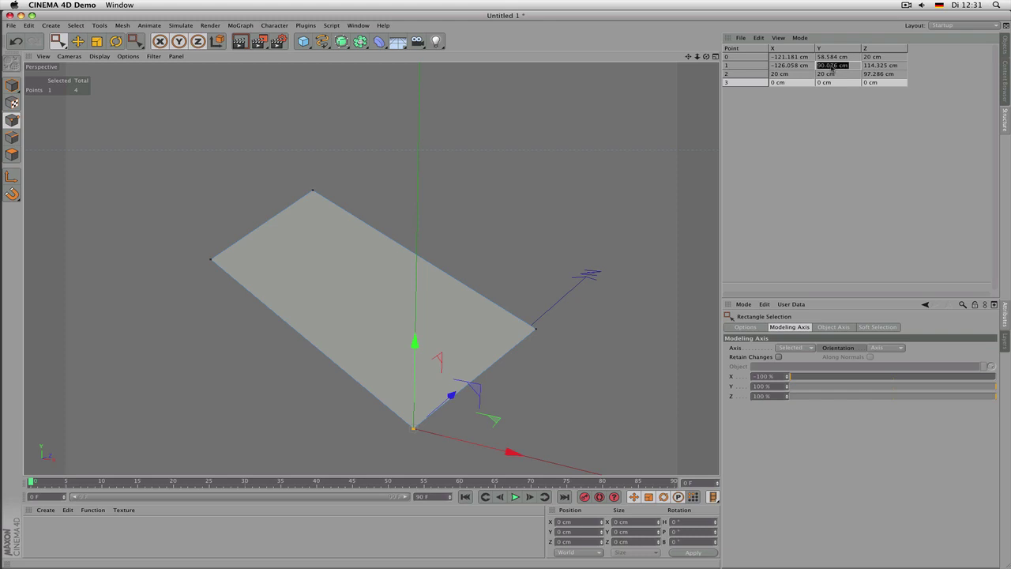
left_click(833, 73)
left_click(832, 68)
left_click_drag(840, 69, 792, 85)
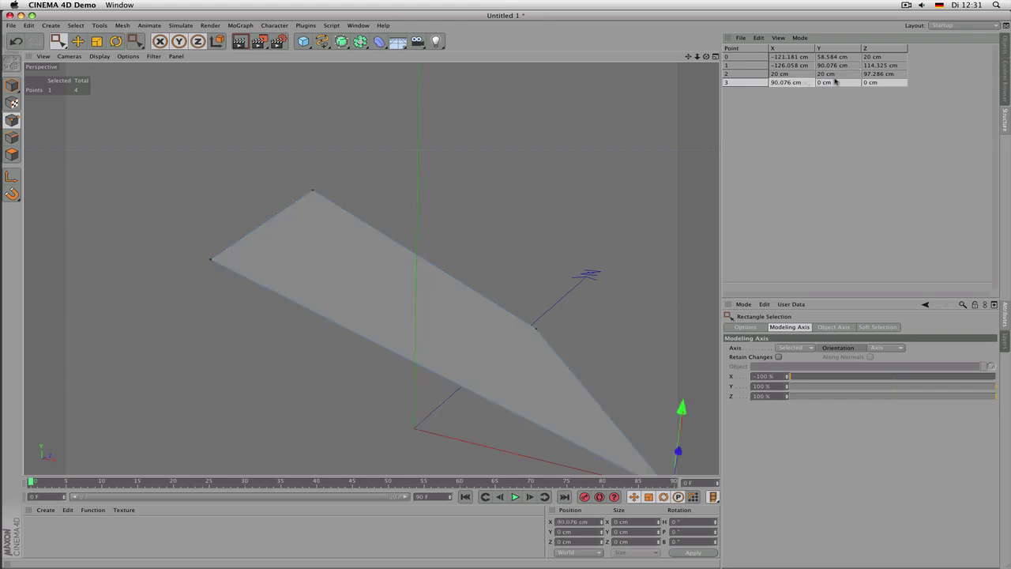
- Duplicate point 1 as a new entry at the end of the point table
double_click(881, 75)
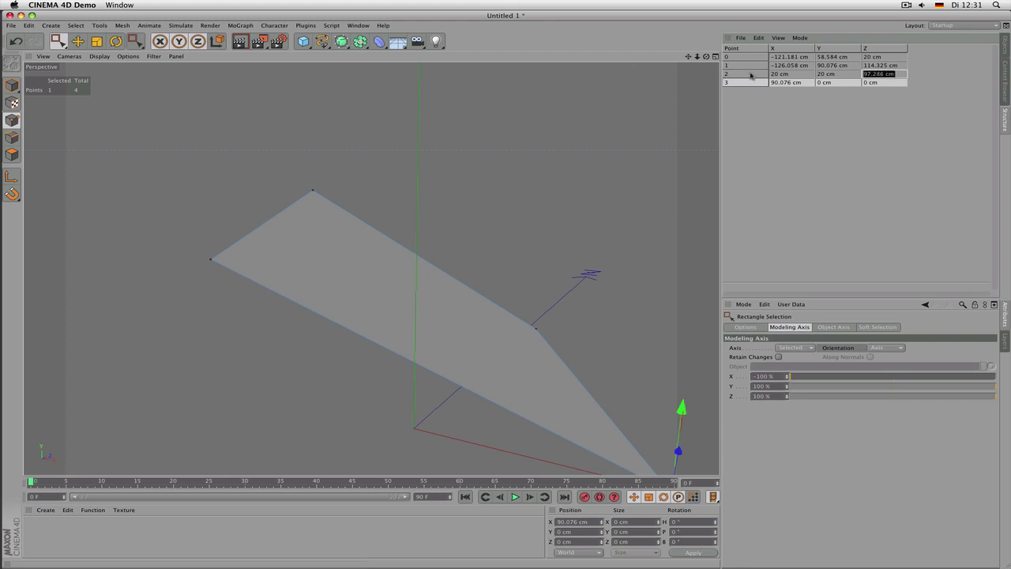
left_click(750, 75)
left_click(750, 67)
scroll(494, 178, "down", 5)
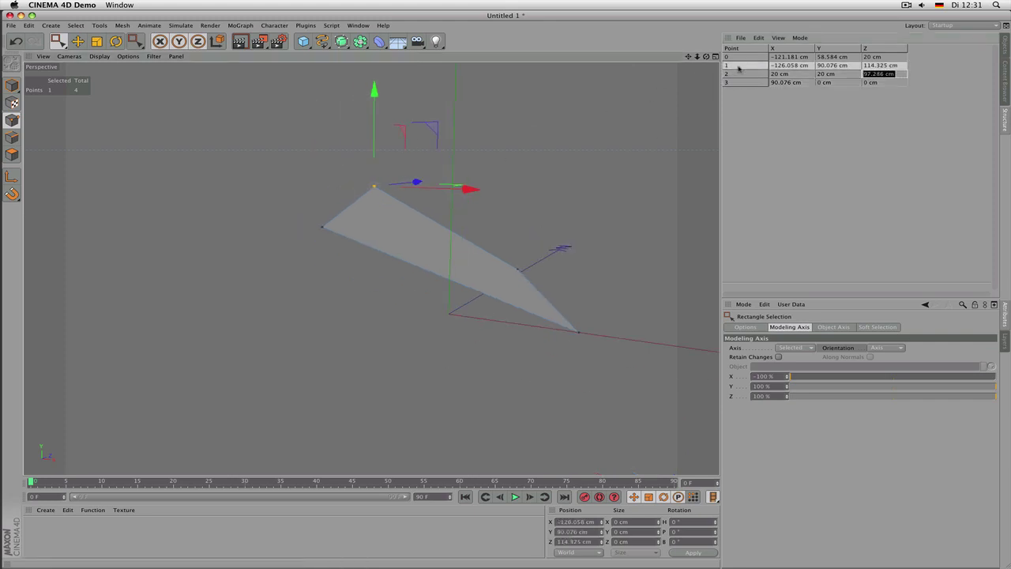
left_click_drag(738, 69, 738, 90)
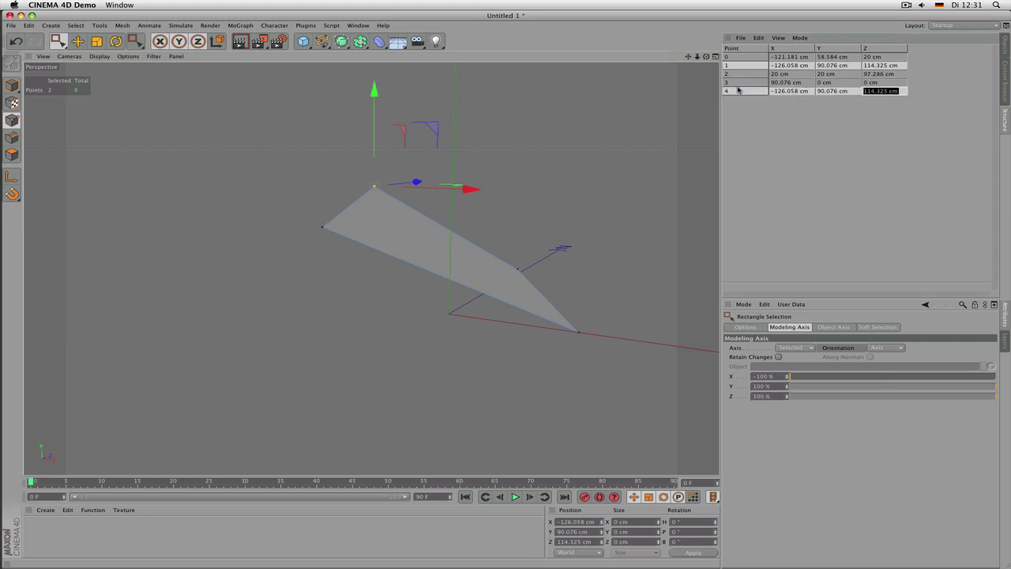
- Select the duplicated point 4, and move it along Z to about 272 cm and along X to about -99 cm
left_click(746, 92)
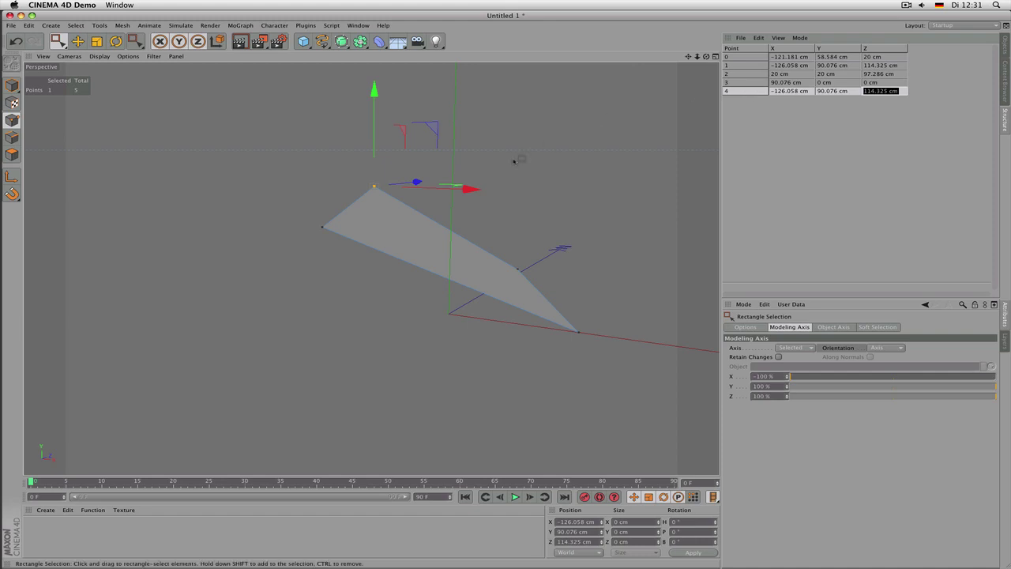
left_click_drag(558, 165, 586, 164)
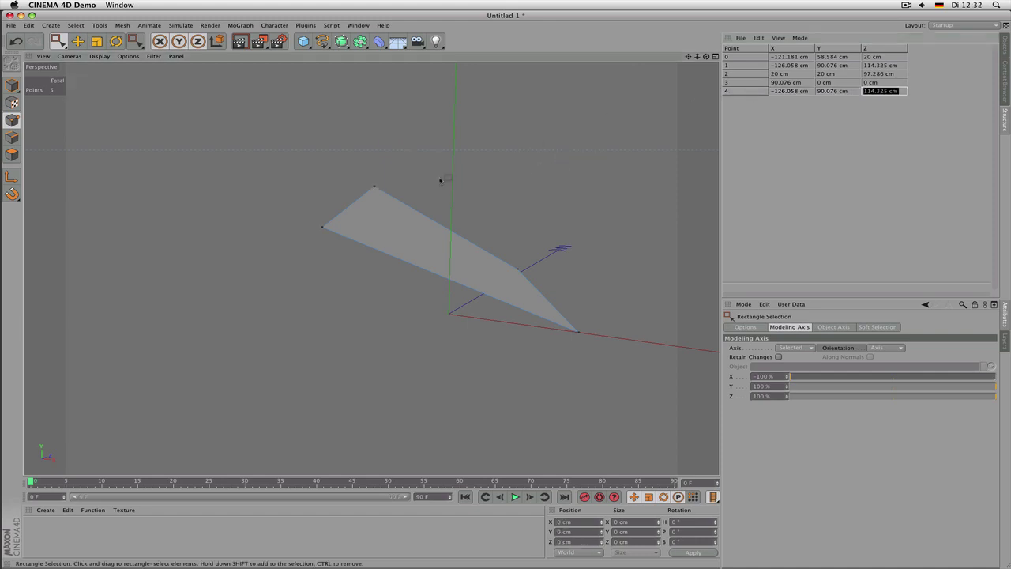
left_click(745, 95)
left_click_drag(414, 182, 474, 176)
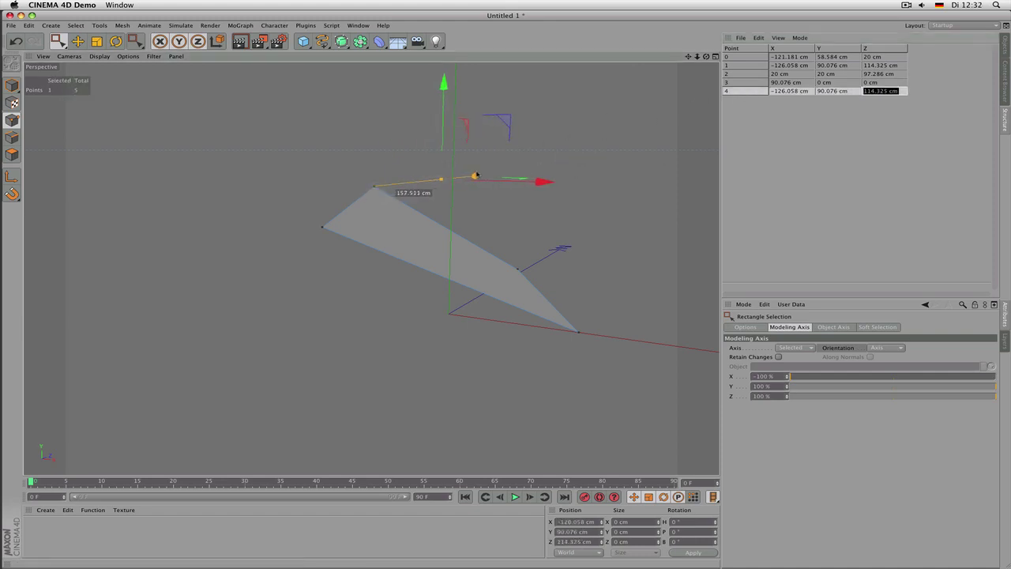
left_click_drag(548, 185, 571, 186)
left_click_drag(594, 207, 533, 246, "alt")
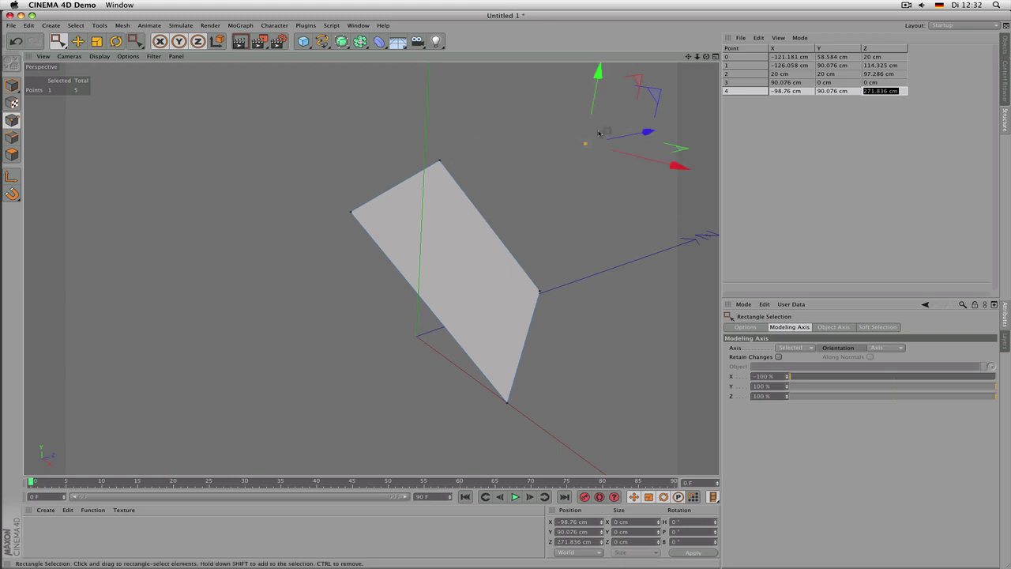
- Show the polygon list, replace the polygon's corner D with point 4, and inspect the reshaped face from different angles
left_click(800, 40)
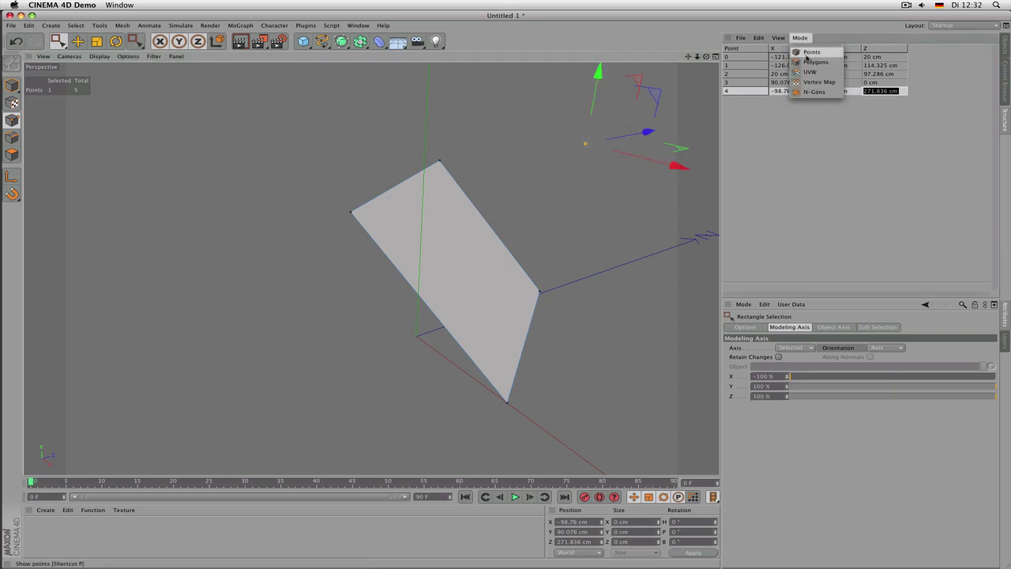
left_click(807, 62)
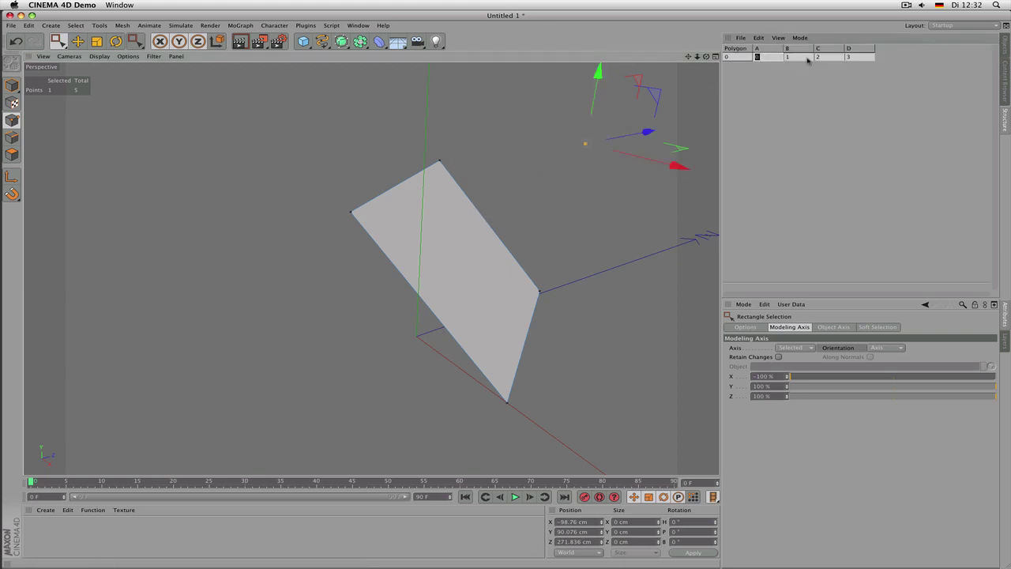
left_click(861, 59)
left_click_drag(864, 59, 885, 59)
left_click(796, 37)
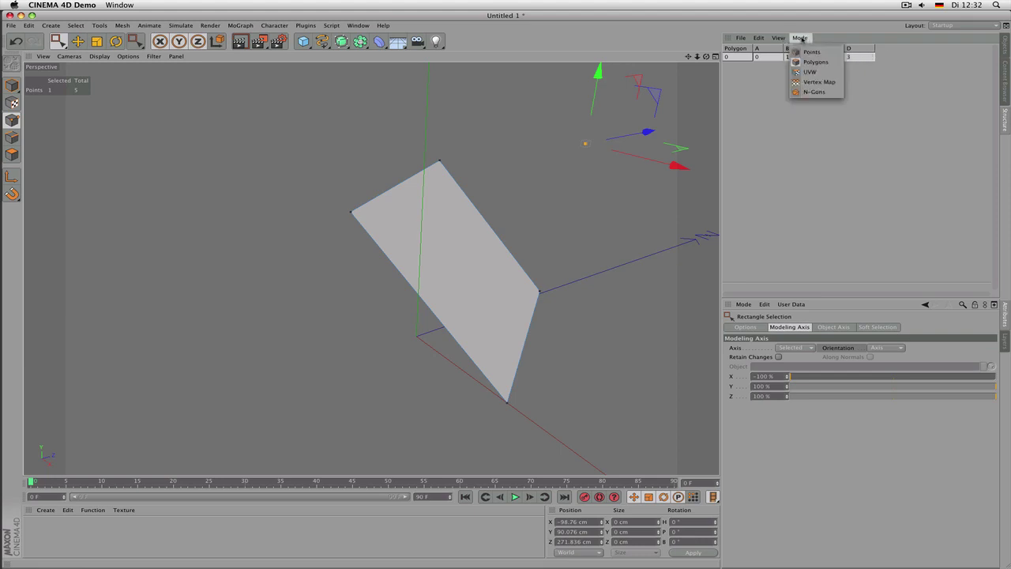
mouse_move(780, 39)
left_click(833, 33)
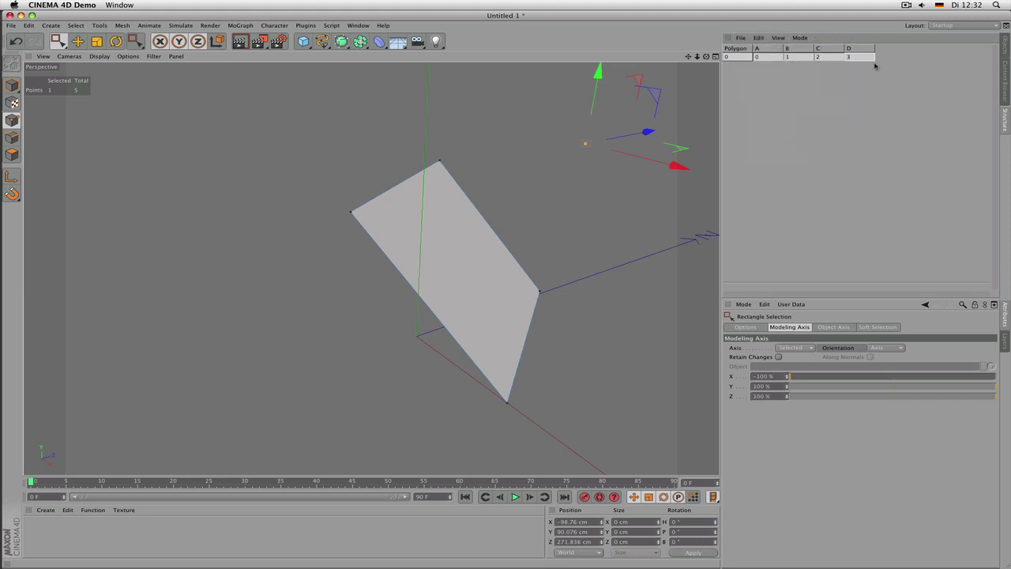
double_click(849, 57)
type("4")
key("Return")
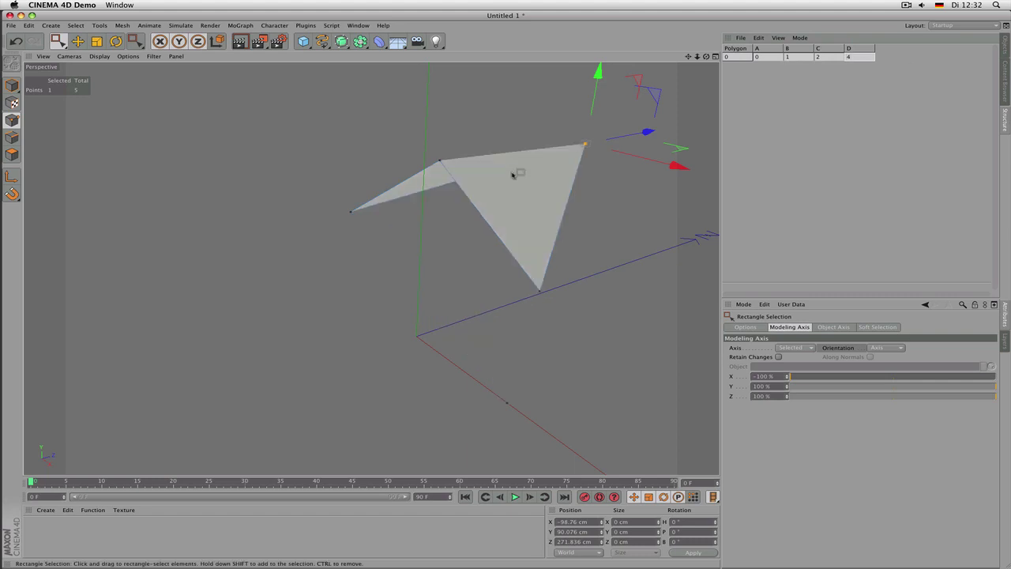
left_click_drag(513, 174, 474, 166, "alt")
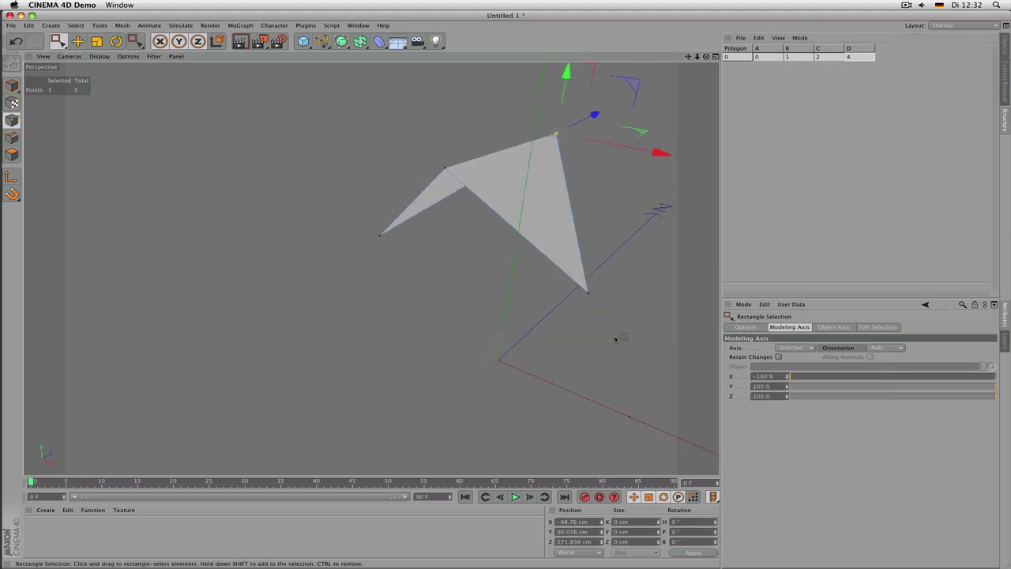
mouse_move(630, 424)
left_mouse_down("alt")
mouse_move(498, 311)
mouse_move(428, 305)
mouse_move(379, 332)
left_mouse_up("alt")
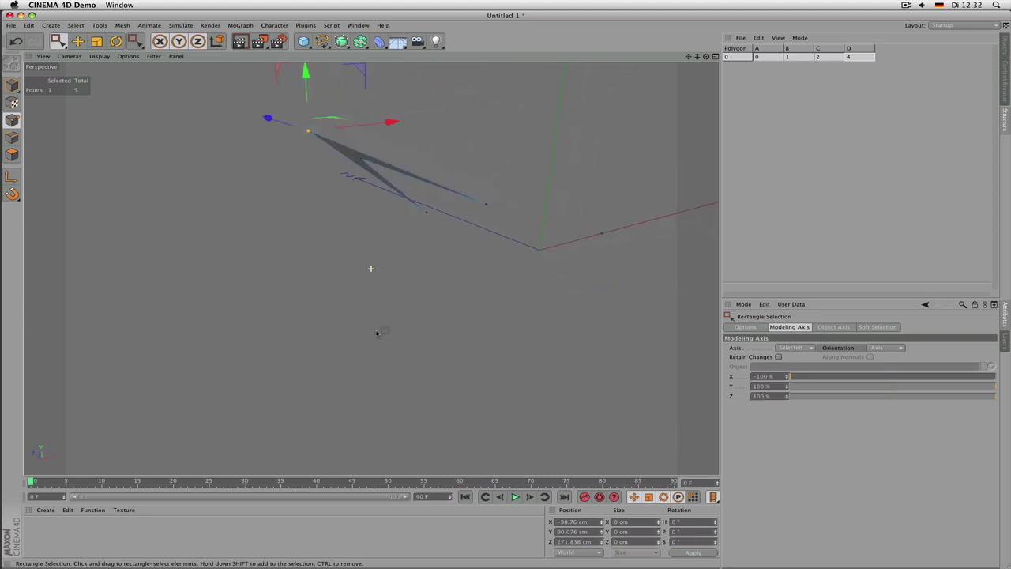
- Select the polygon corner point at Z 20 cm and move it along X to about -239 cm
left_click_drag(412, 212, 468, 246)
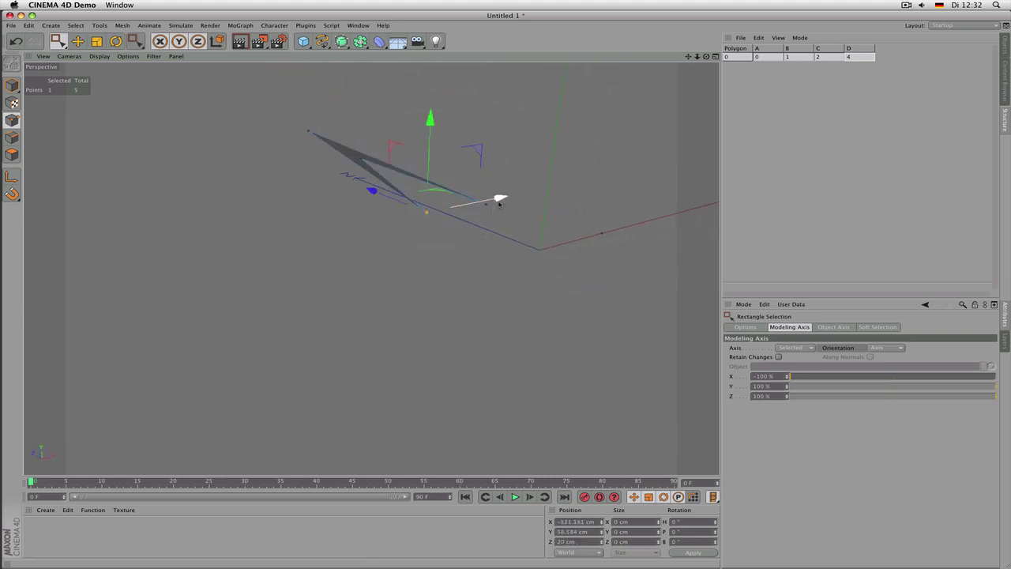
left_click_drag(497, 198, 646, 178, "alt")
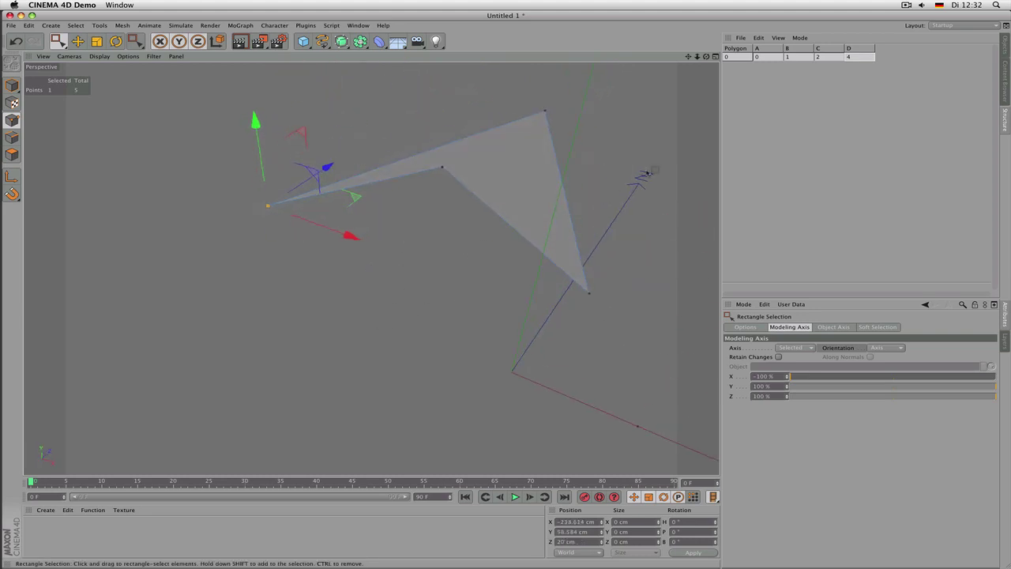
left_click(742, 39)
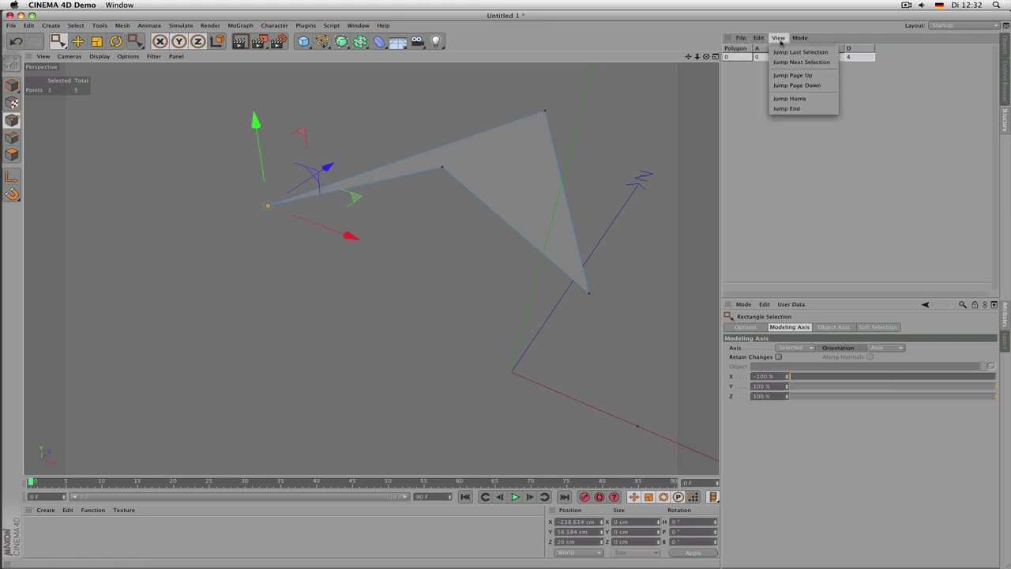
mouse_move(799, 40)
left_click(737, 117)
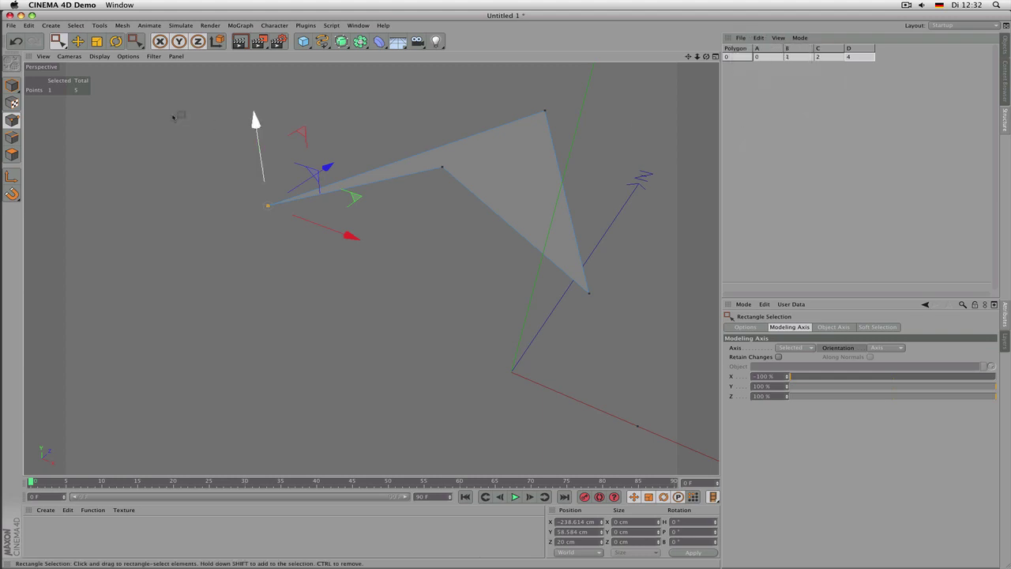
left_click(14, 27)
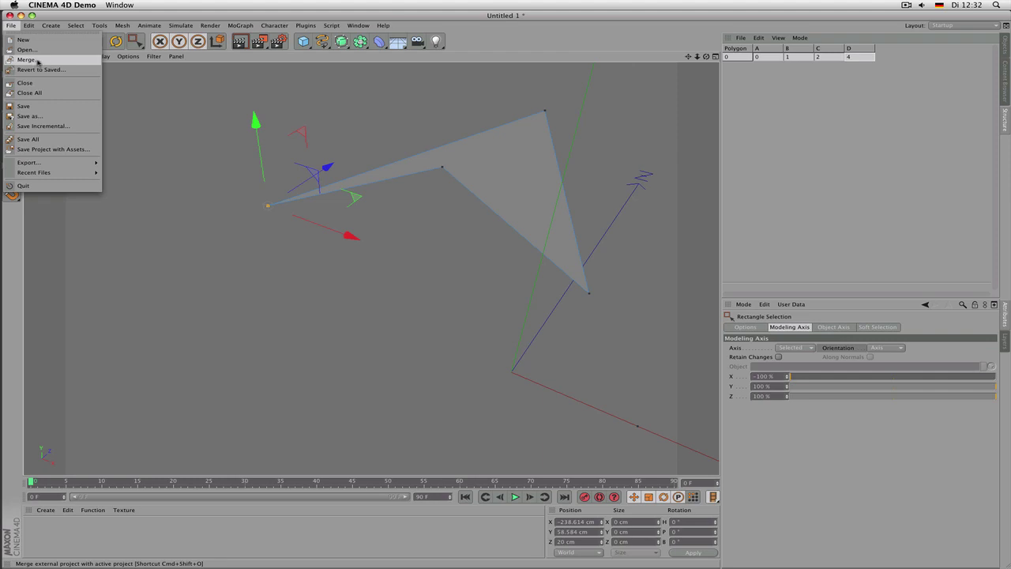
left_click(962, 103)
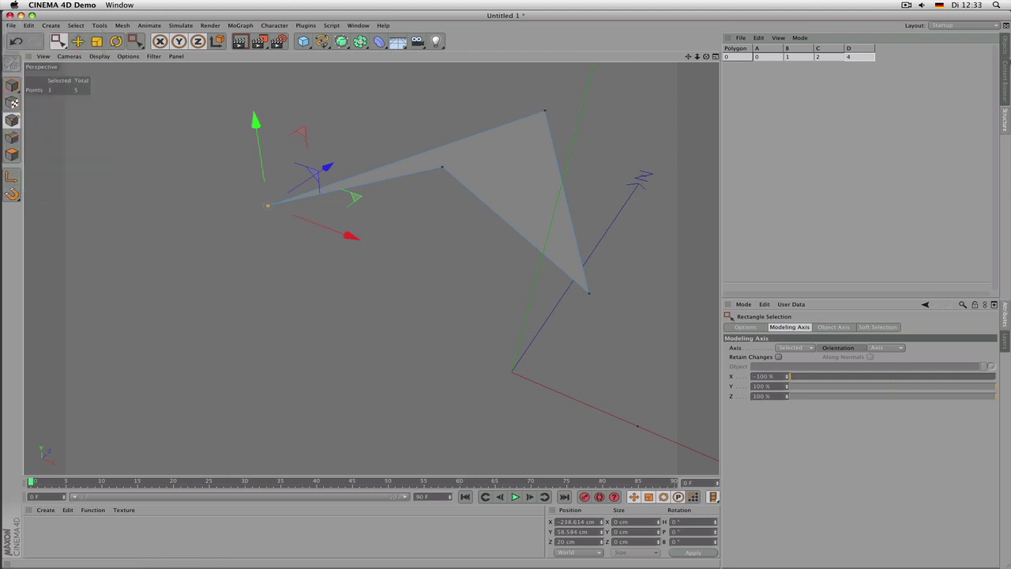
- Show the object list, select the Polygon object and switch to edge editing
left_click(1007, 51)
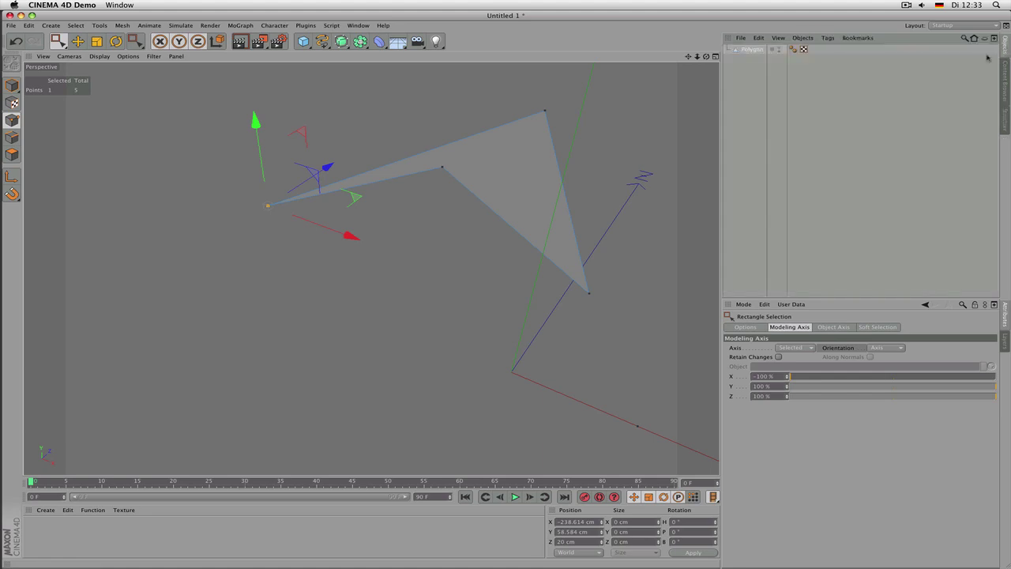
mouse_move(505, 174)
left_mouse_down("alt")
mouse_move(517, 178)
mouse_move(501, 176)
left_mouse_up("alt")
left_click_drag(333, 172, 563, 147, "alt")
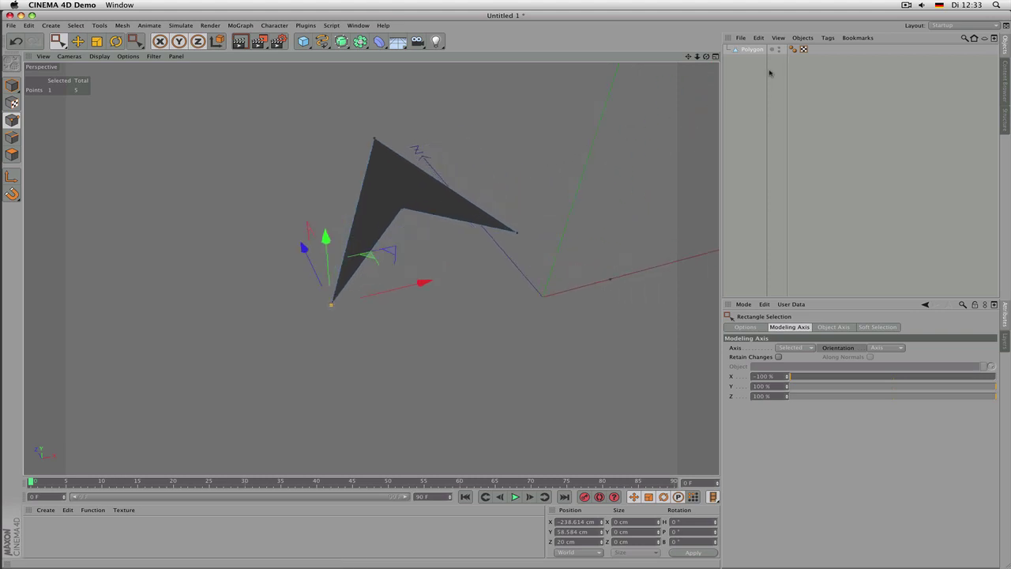
left_click(755, 50)
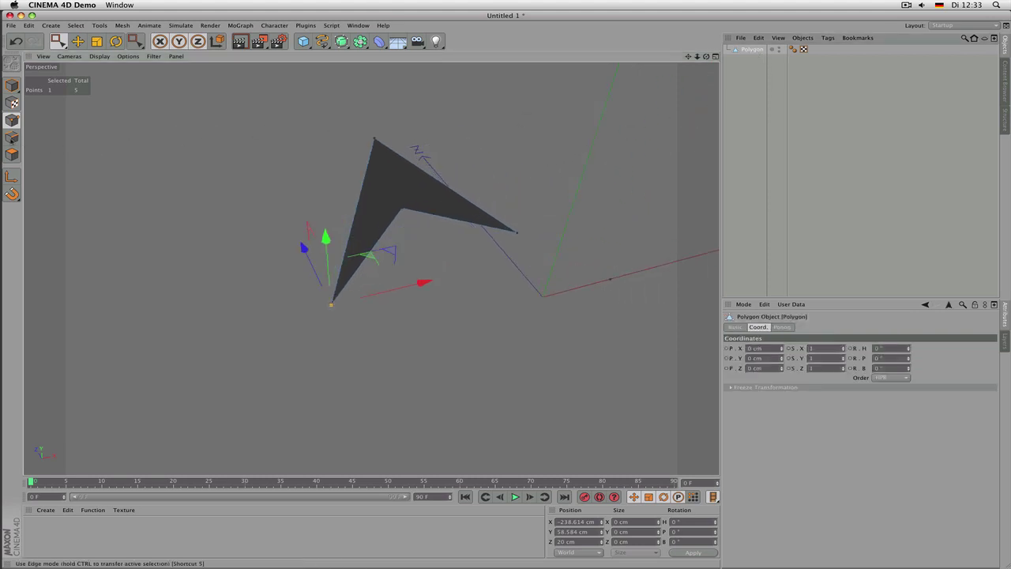
left_click(12, 137)
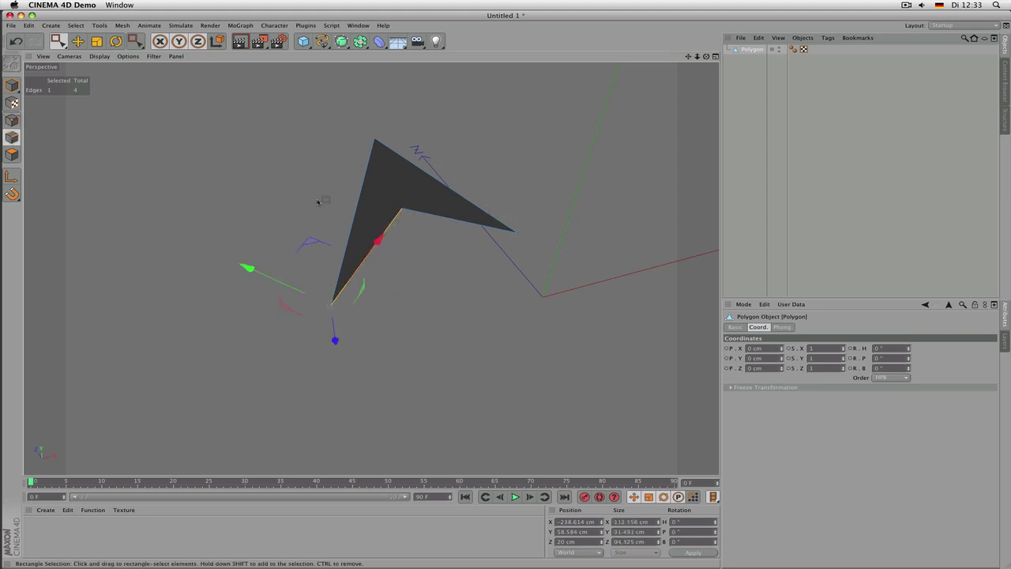
- Activate Live Selection and select the polygon's long upper edge together with the adjoining short inner edge
left_click_drag(58, 41, 72, 55)
left_click(458, 202)
left_click_drag(562, 174, 509, 186, "alt")
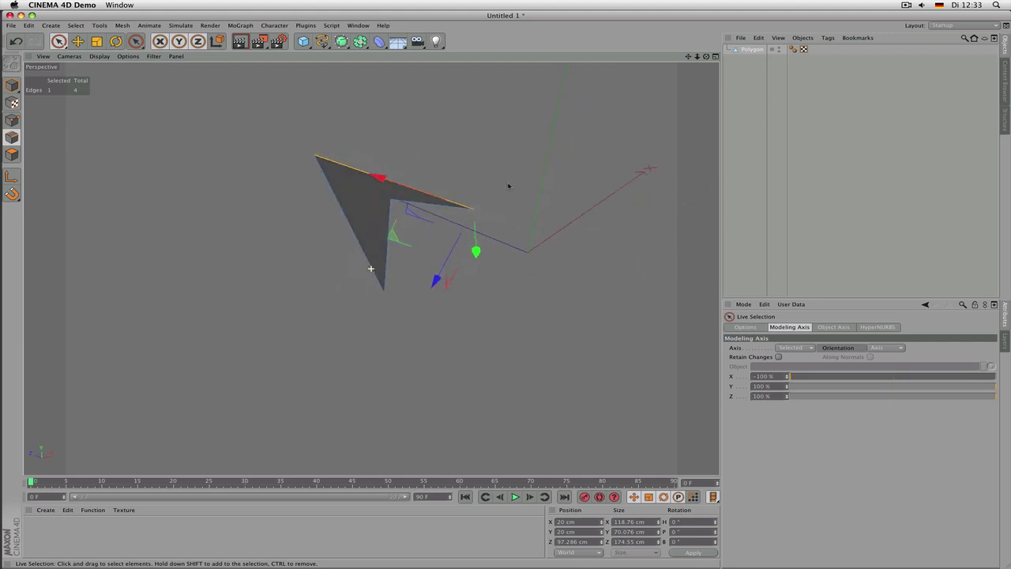
left_click(434, 205, "shift")
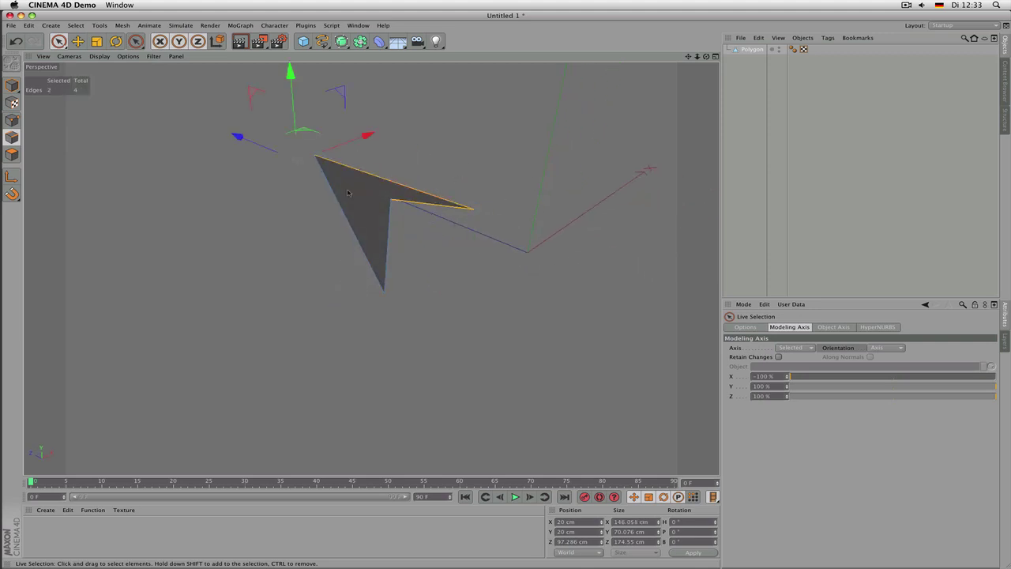
- Select the long upper and outer edges as a pair, then replace them with the two edges meeting at the lowest corner
left_click(276, 221)
left_click_drag(313, 190, 372, 153)
scroll(374, 156, "up", 2)
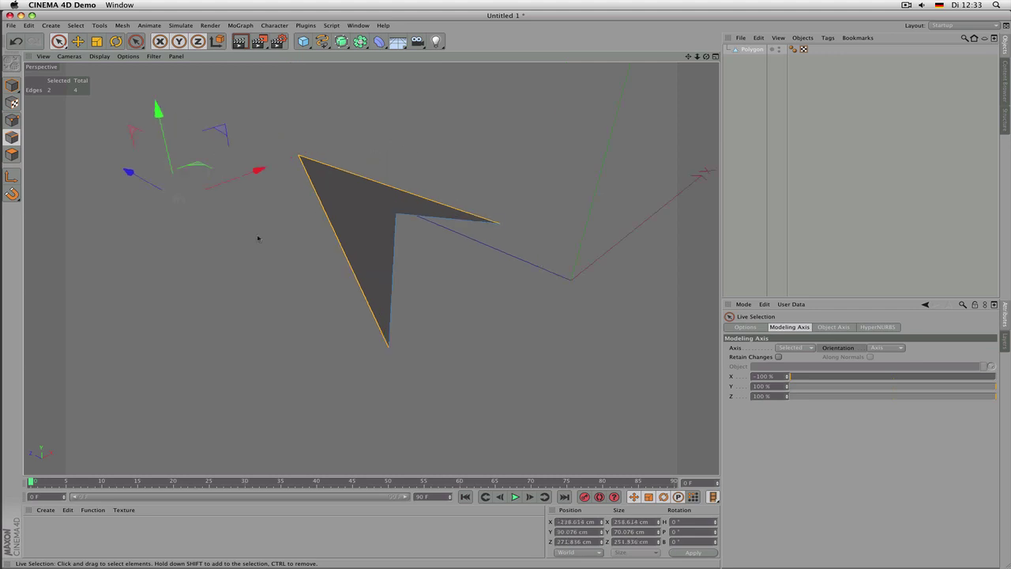
left_click_drag(259, 237, 336, 219)
left_click(400, 248, "shift")
left_click_drag(443, 265, 295, 262)
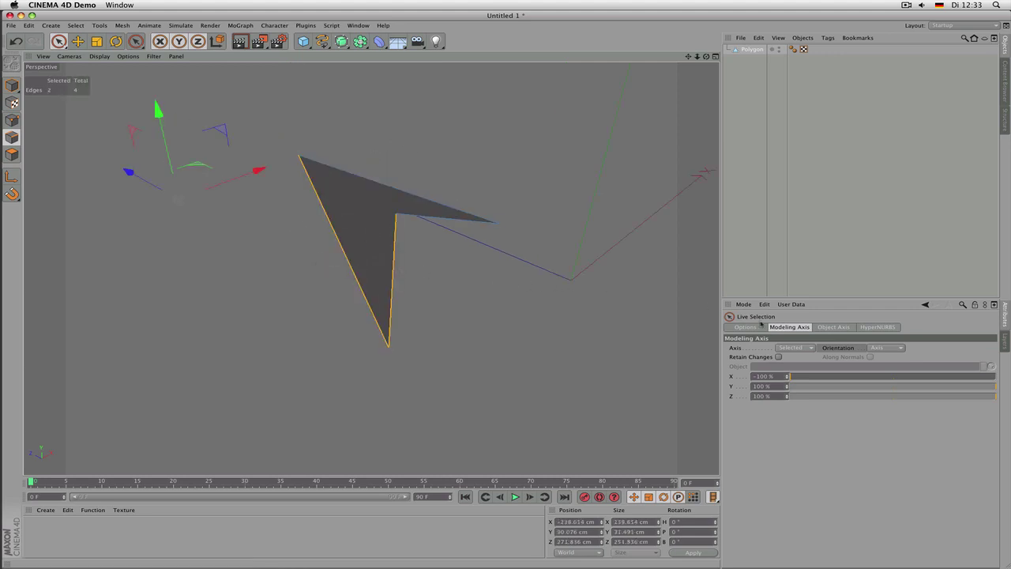
- Set the modeling axis X, Y and Z offsets to 0 % for the selected edges
left_click(778, 376)
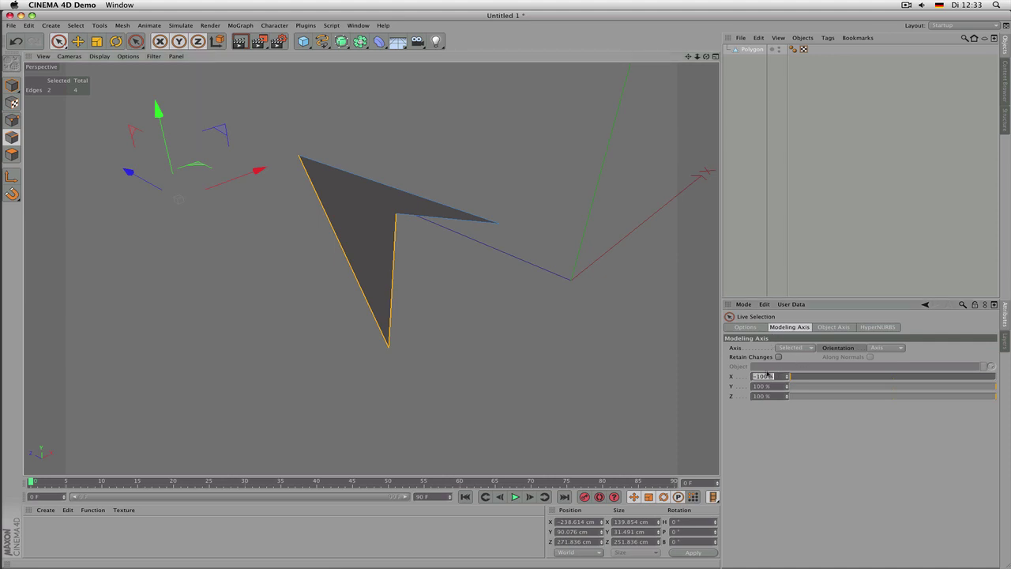
type("0")
key("Return")
key("Tab")
type("0")
key("Return")
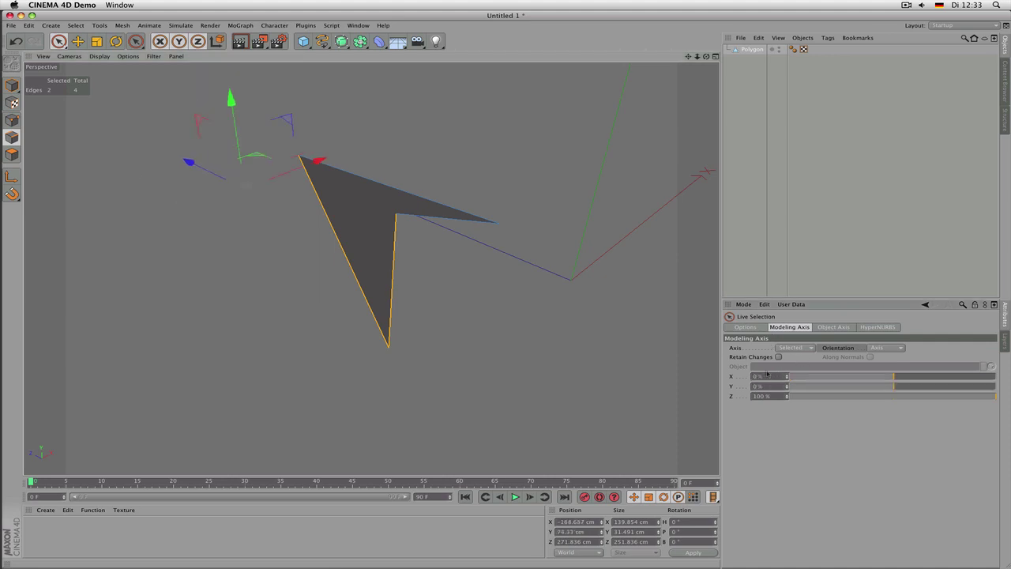
key("Tab")
type("0")
key("Return")
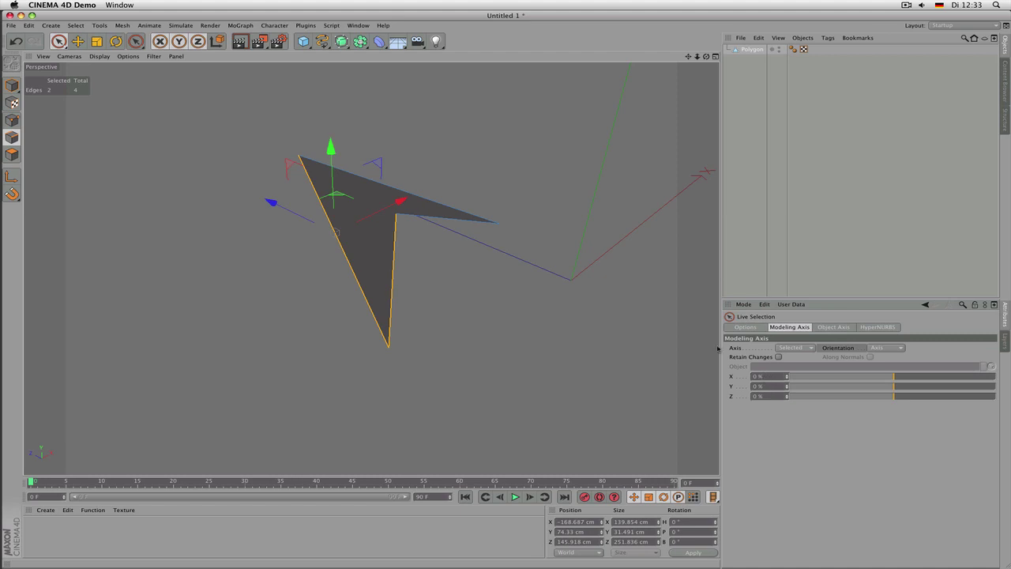
- Select the steep inner edge alone, clear it, and build up a selection of all four polygon edges
mouse_move(477, 265)
left_mouse_down()
mouse_move(315, 273)
mouse_move(456, 259)
left_mouse_up()
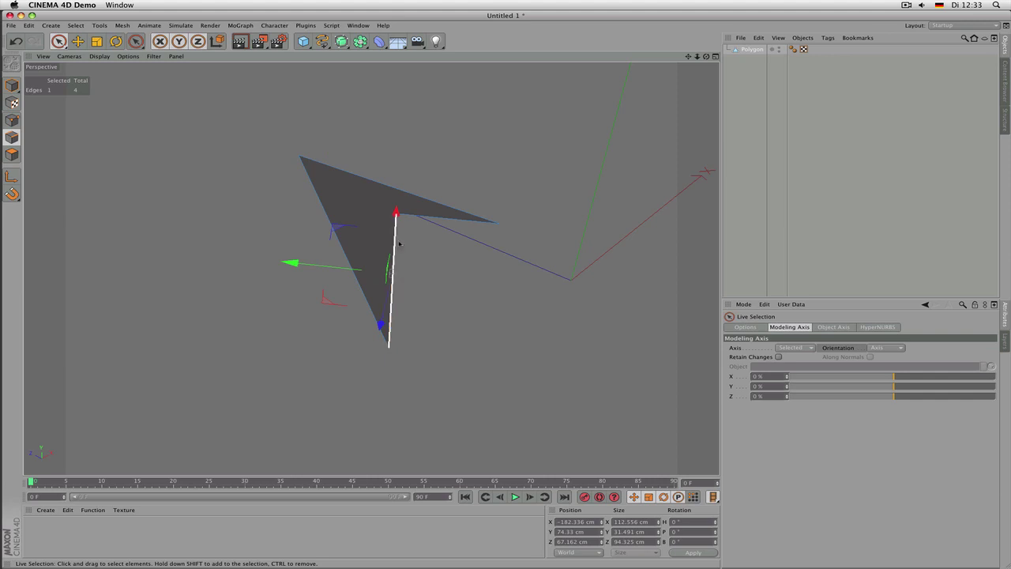
left_click(446, 254)
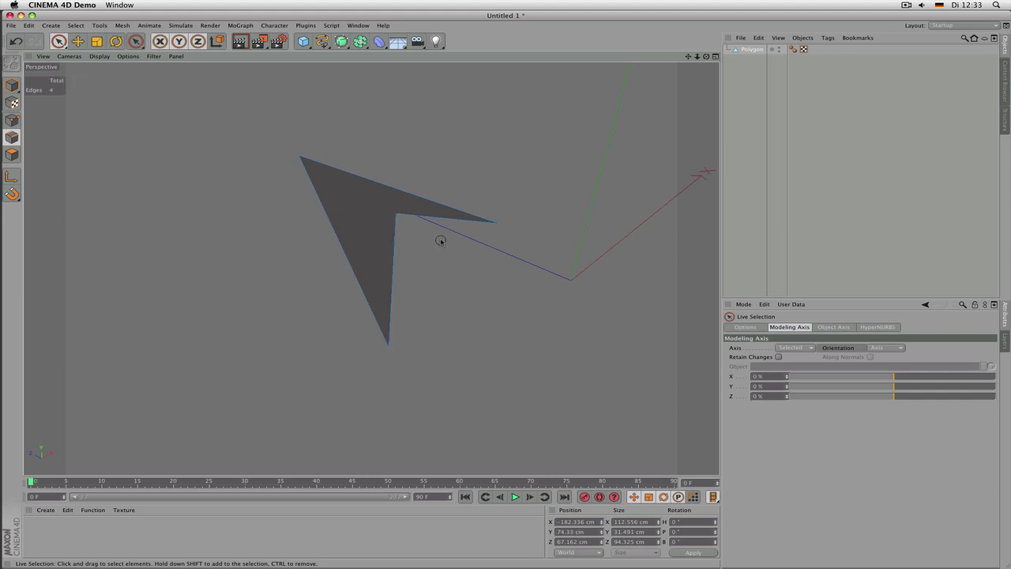
left_click(440, 223)
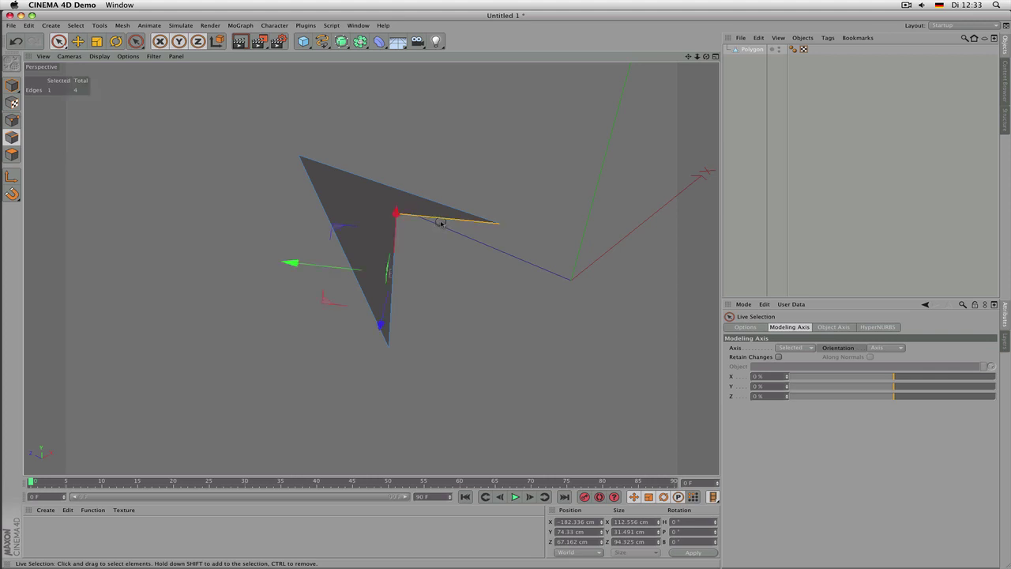
left_click(396, 257, "shift")
left_click(351, 262, "shift")
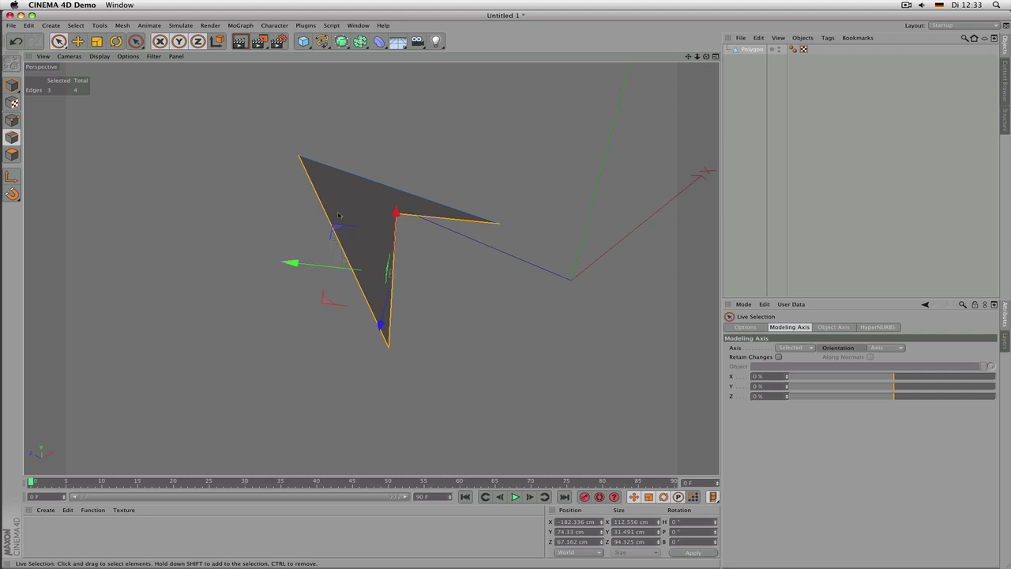
left_click(349, 175, "shift")
- Brush over the edges to select several in one stroke, including the pair meeting at the short tip, and clear the selection
mouse_move(372, 187)
middle_mouse_down()
mouse_move(444, 186)
mouse_move(325, 187)
middle_mouse_up()
mouse_move(289, 267)
left_mouse_down()
mouse_move(316, 256)
mouse_move(324, 266)
mouse_move(455, 263)
mouse_move(463, 235)
mouse_move(451, 223)
left_mouse_up()
left_click(302, 276)
left_click(453, 240)
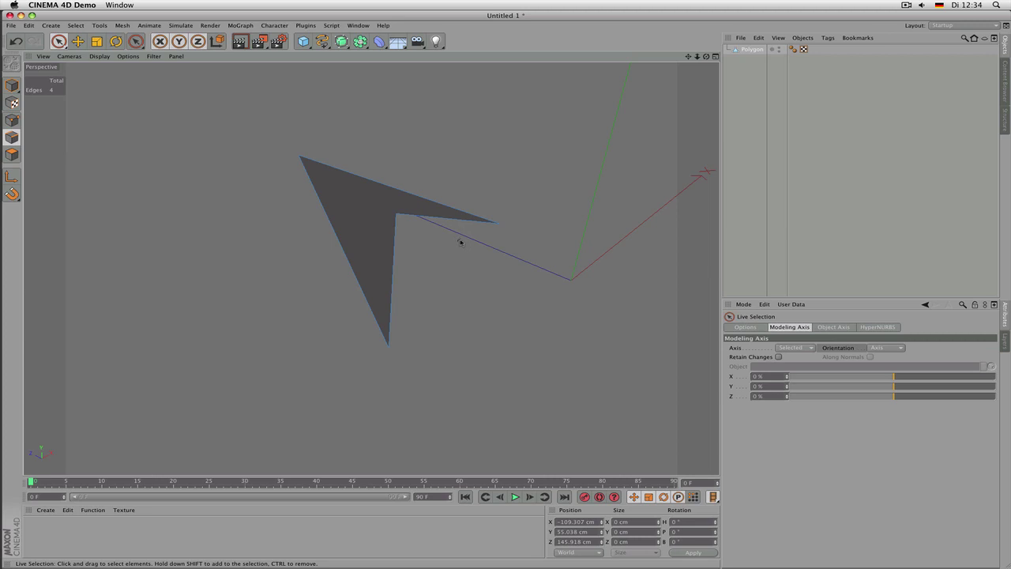
left_click_drag(473, 230, 485, 219)
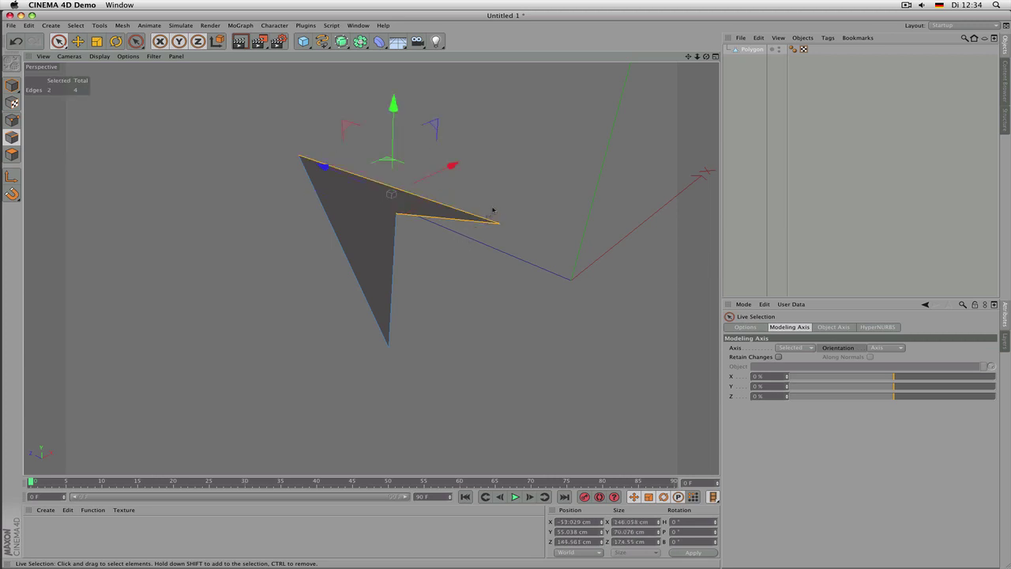
left_click(484, 271)
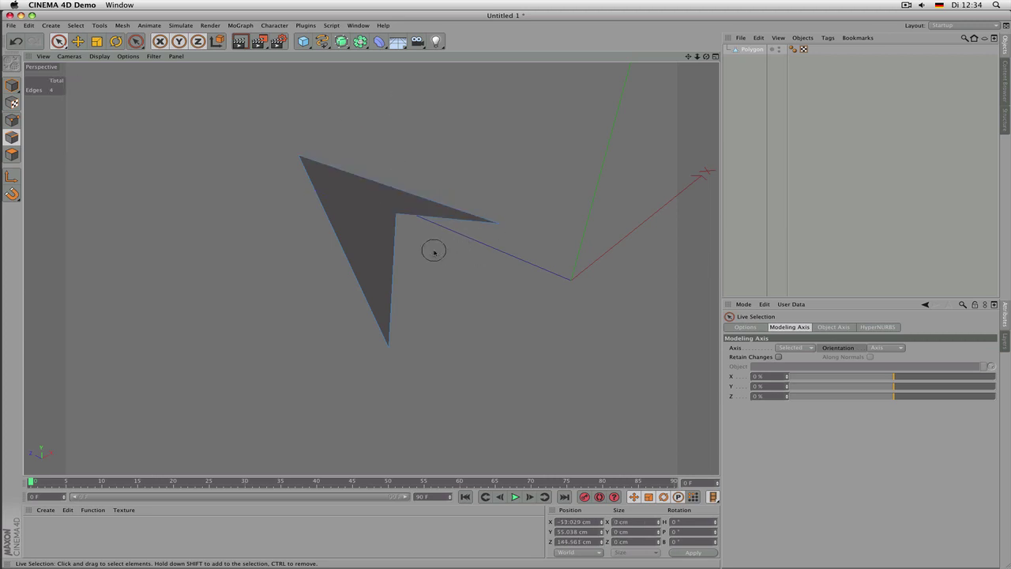
- Enlarge the Live Selection brush radius to 32, paint over all four edges, and clear the selection
middle_click_drag(434, 252, 436, 253)
left_click_drag(435, 253, 323, 264)
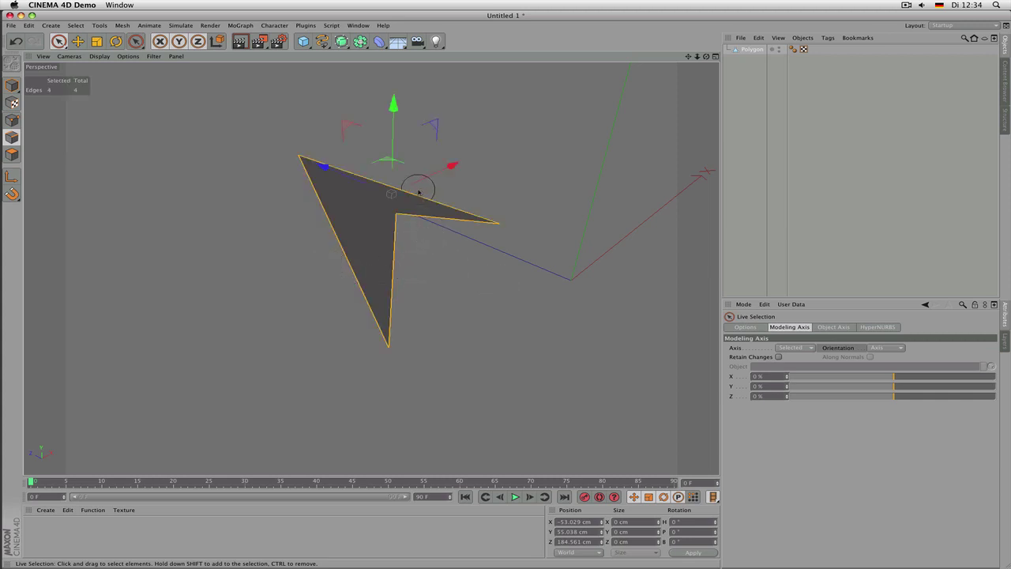
left_click(291, 285)
- Brush-select the two edges meeting at the polygon's lowest corner and show the Live Selection options
mouse_move(291, 285)
left_mouse_down()
mouse_move(447, 270)
mouse_move(434, 153)
mouse_move(447, 247)
left_mouse_up()
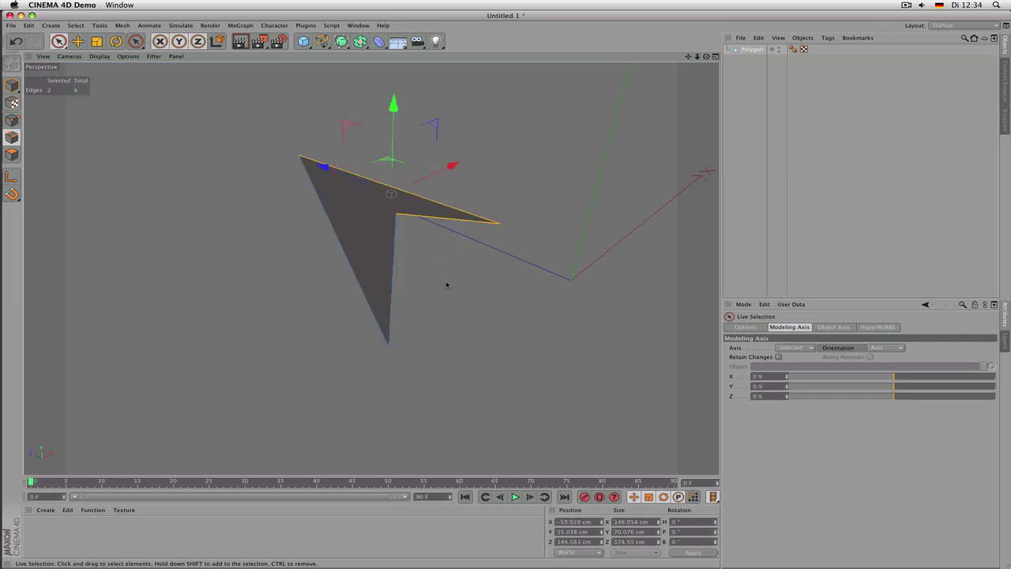
left_click_drag(444, 282, 321, 282)
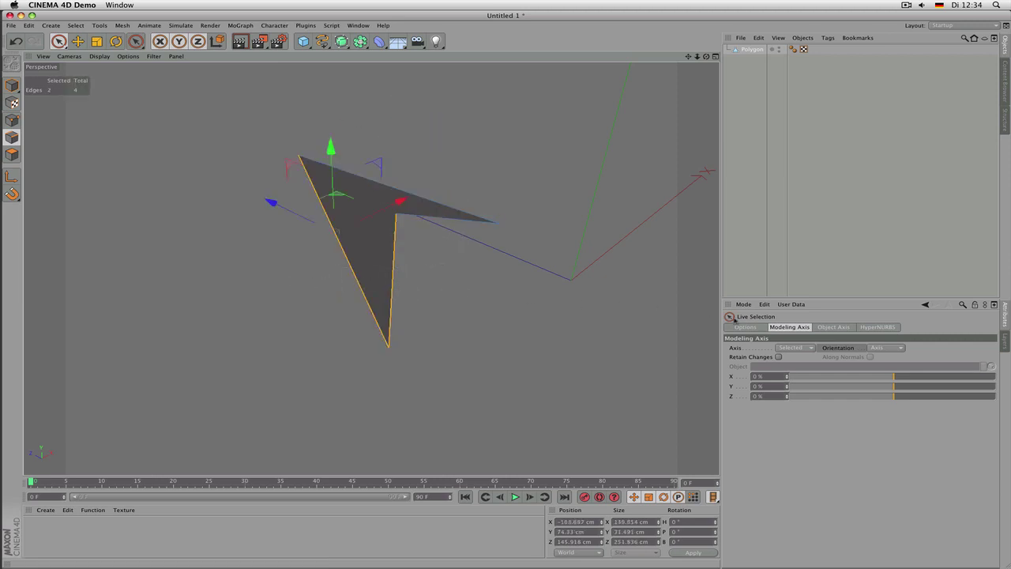
left_click(753, 328)
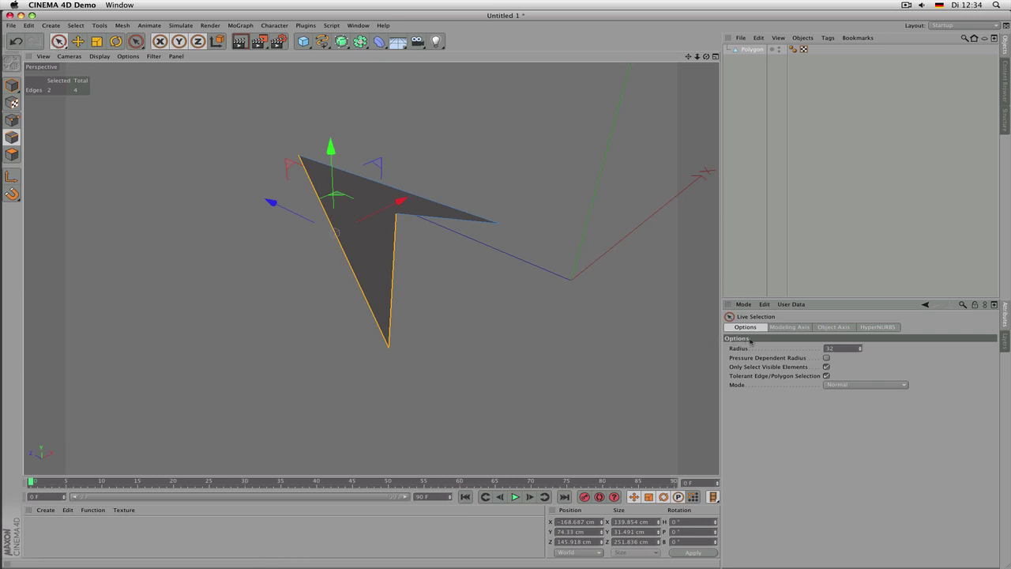
- Brush-select the two edges meeting at the polygon's short tip and set the Live Selection radius to 22
left_click(489, 253)
middle_click_drag(485, 253, 484, 255)
left_click(484, 255)
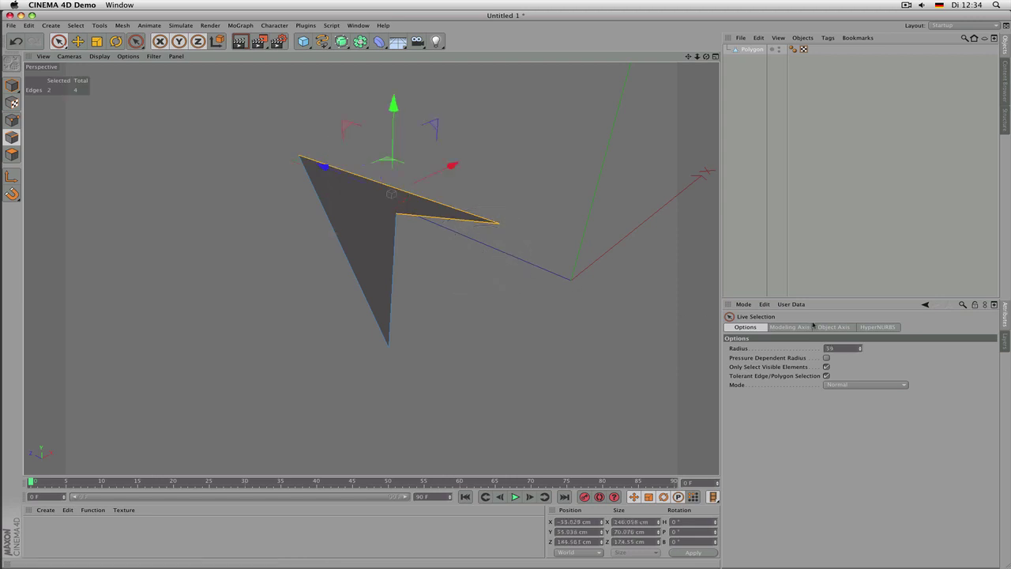
left_click_drag(441, 243, 459, 183)
middle_click_drag(459, 183, 464, 192)
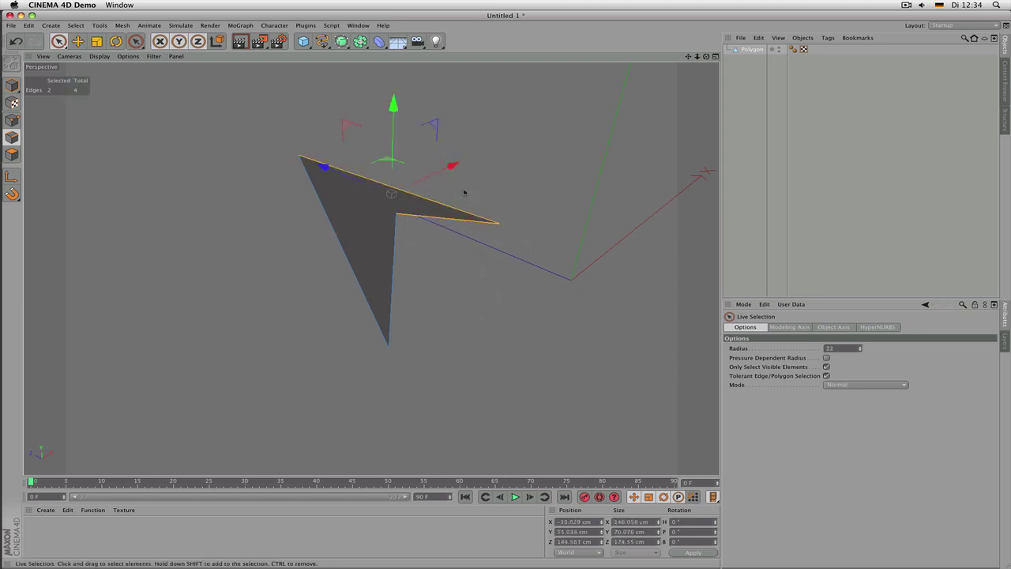
- Brush over the area near the short tip with the smaller selection radius and clear the edge selection
scroll(497, 252, "up", 2)
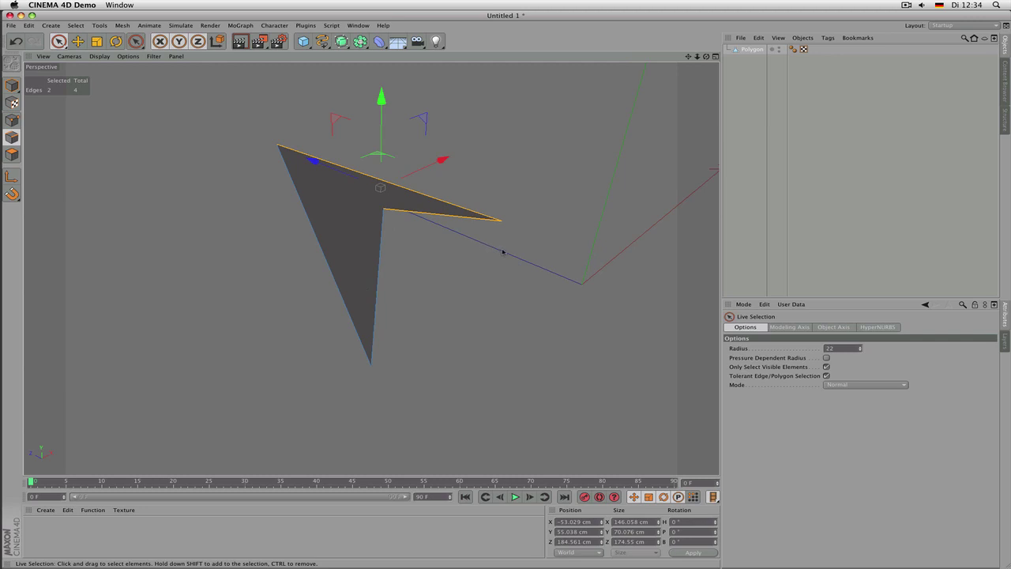
mouse_move(482, 246)
left_mouse_down()
mouse_move(460, 233)
mouse_move(467, 212)
left_mouse_up()
left_click(478, 248)
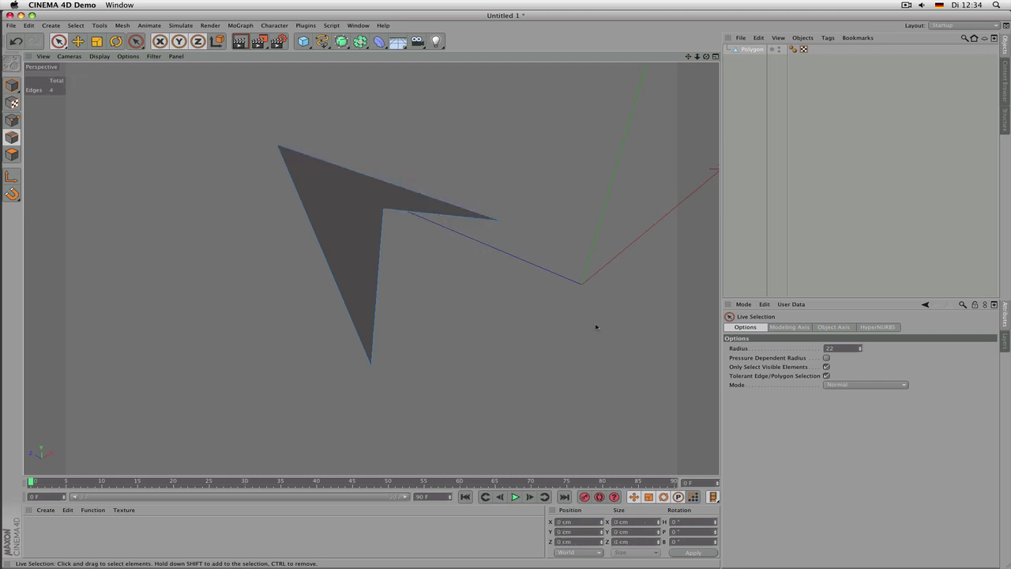
- Point out the Only Select Visible Elements option and compare it with the polygon object's attributes
left_click(785, 369)
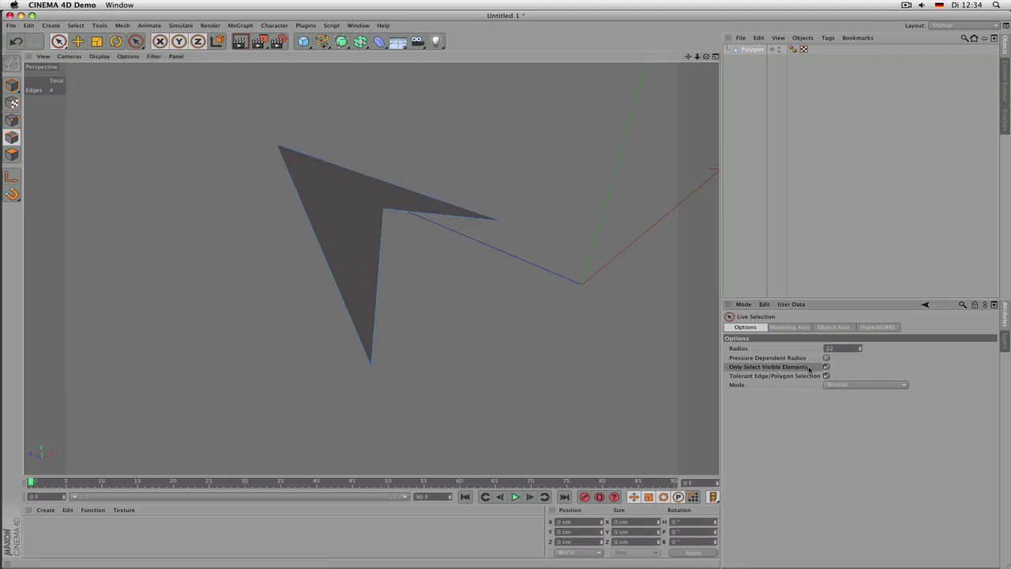
left_click(756, 52)
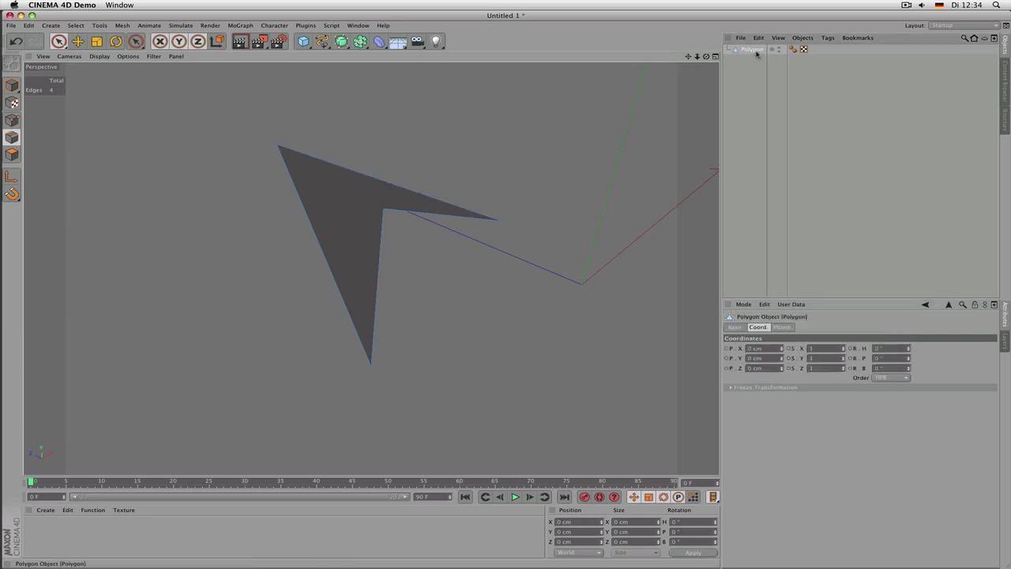
scroll(399, 192, "up", 3)
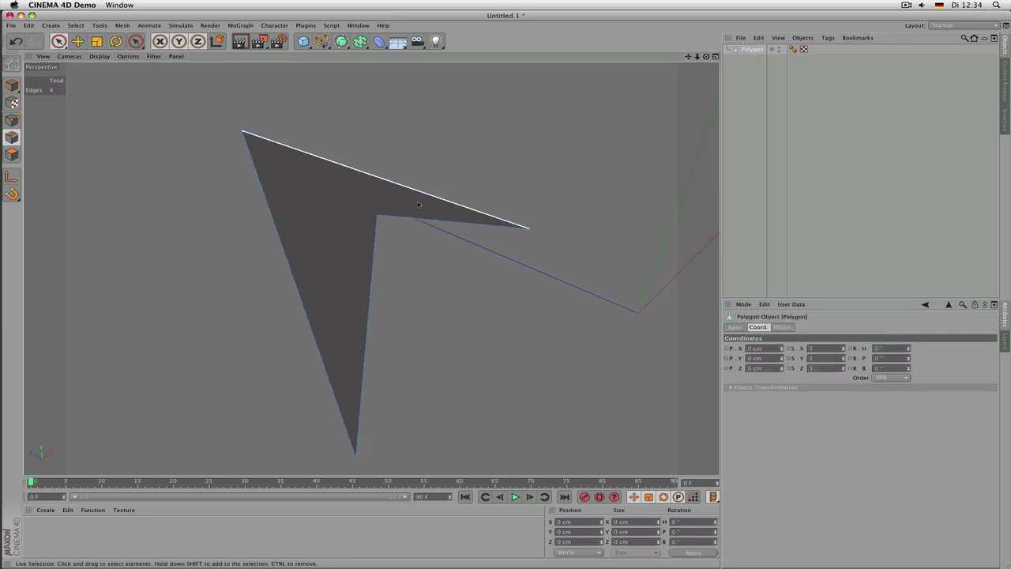
scroll(417, 199, "down", 2)
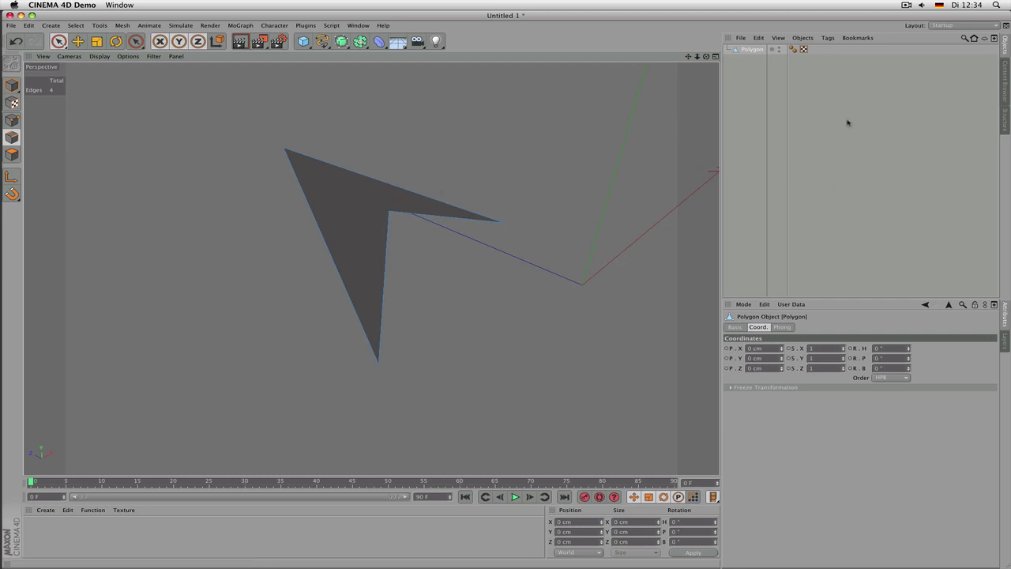
left_click(58, 42)
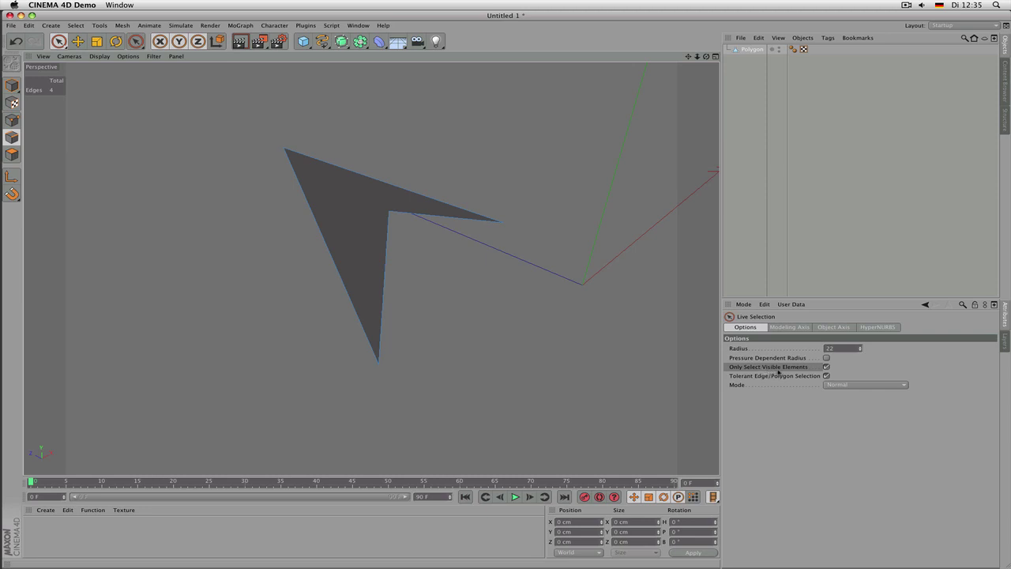
- Delete the polygon object and add a default cube to the scene
left_click(751, 50)
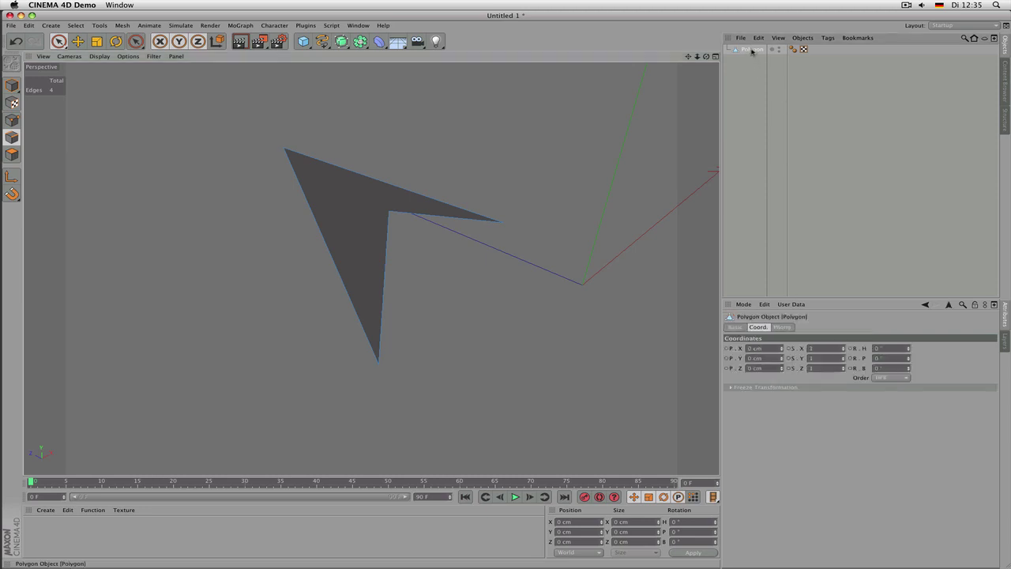
key("Delete")
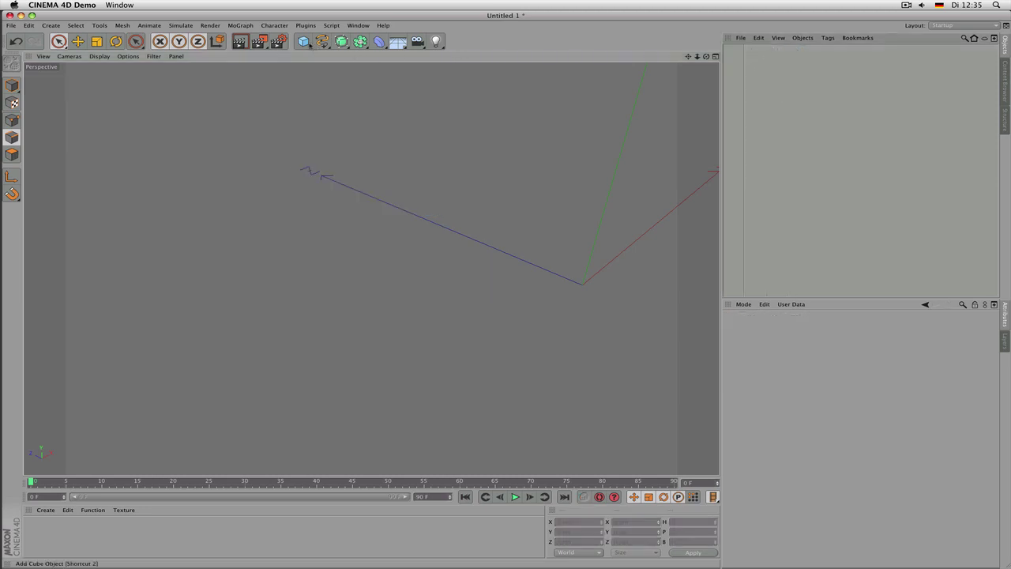
left_click(304, 41)
scroll(387, 253, "down", 5)
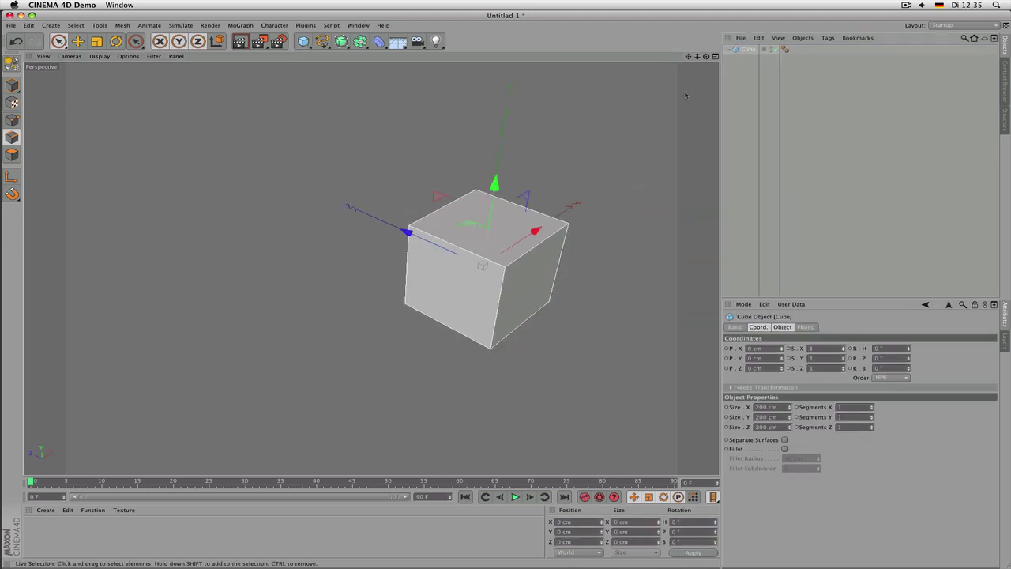
- Make the cube editable and switch to point mode with the Live Selection tool active
left_click_drag(706, 57, 370, 269)
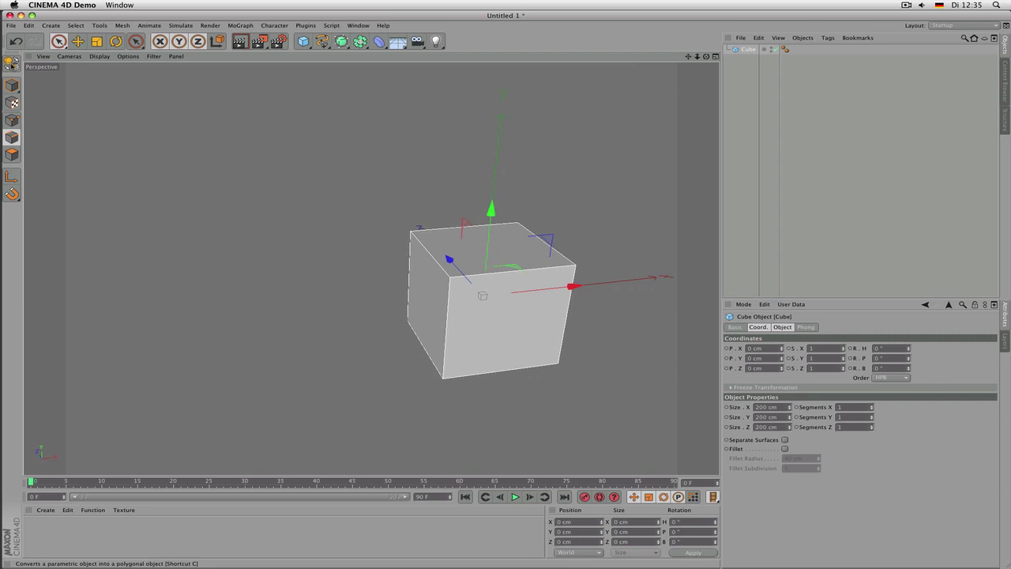
left_click(11, 62)
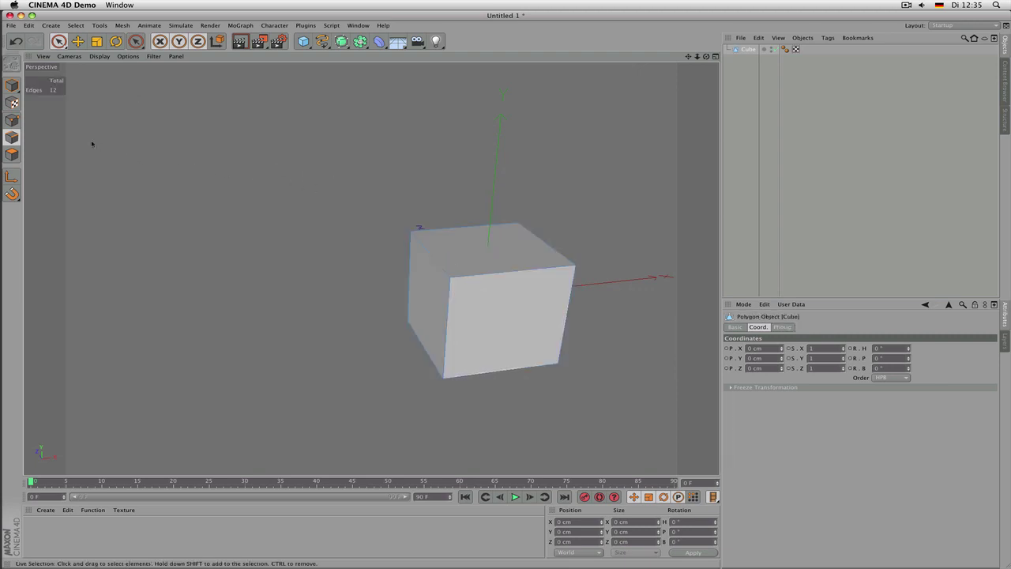
left_click(12, 120)
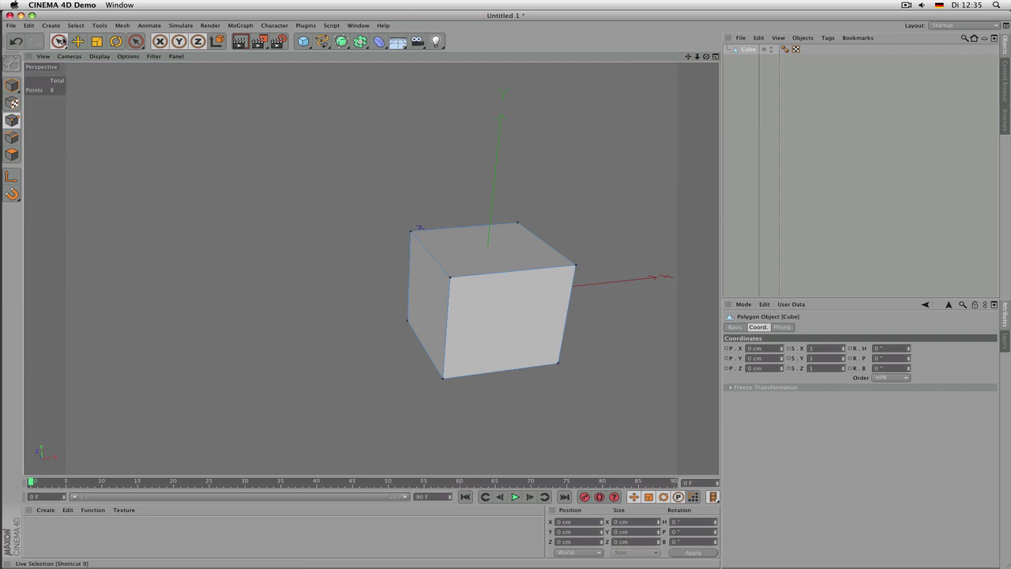
left_click(62, 40)
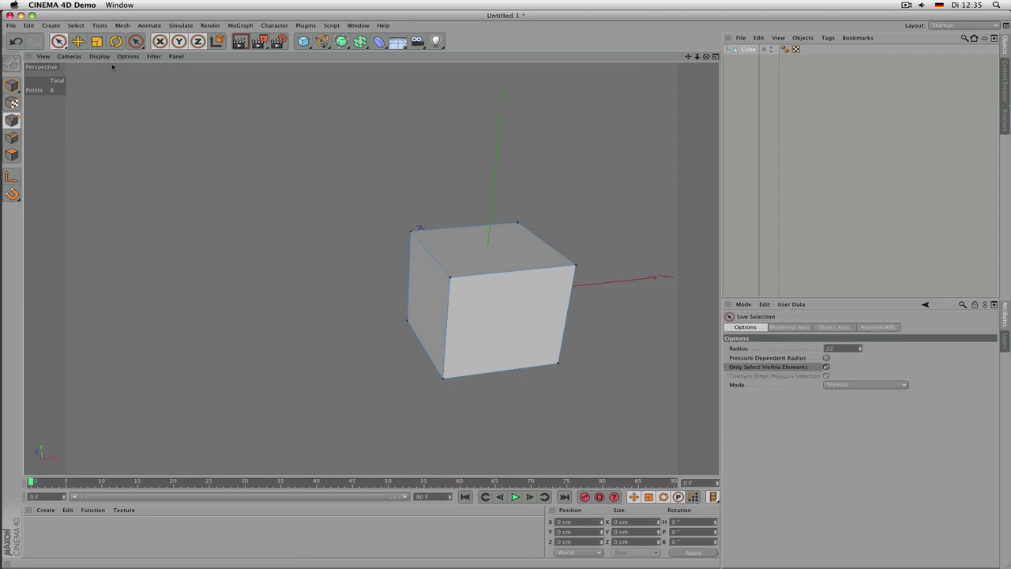
- Select individual corner points, enlarge the Live Selection radius to 122, and select three visible points of one side face
left_click(410, 229)
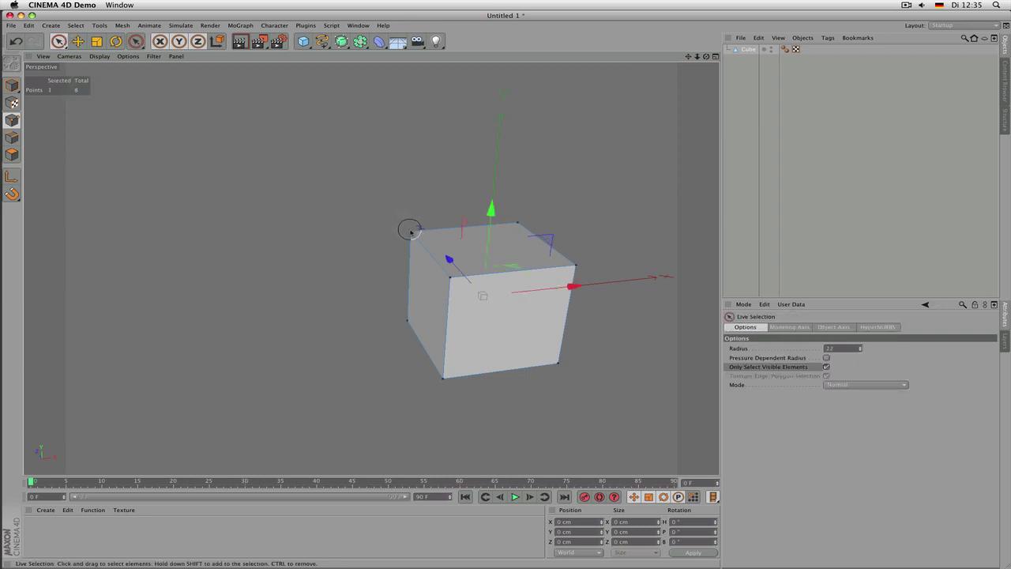
left_click(449, 277, "shift")
middle_click_drag(450, 276, 450, 278)
left_click(439, 282)
mouse_move(496, 290)
left_mouse_down()
mouse_move(405, 272)
mouse_move(457, 298)
mouse_move(490, 298)
left_mouse_up()
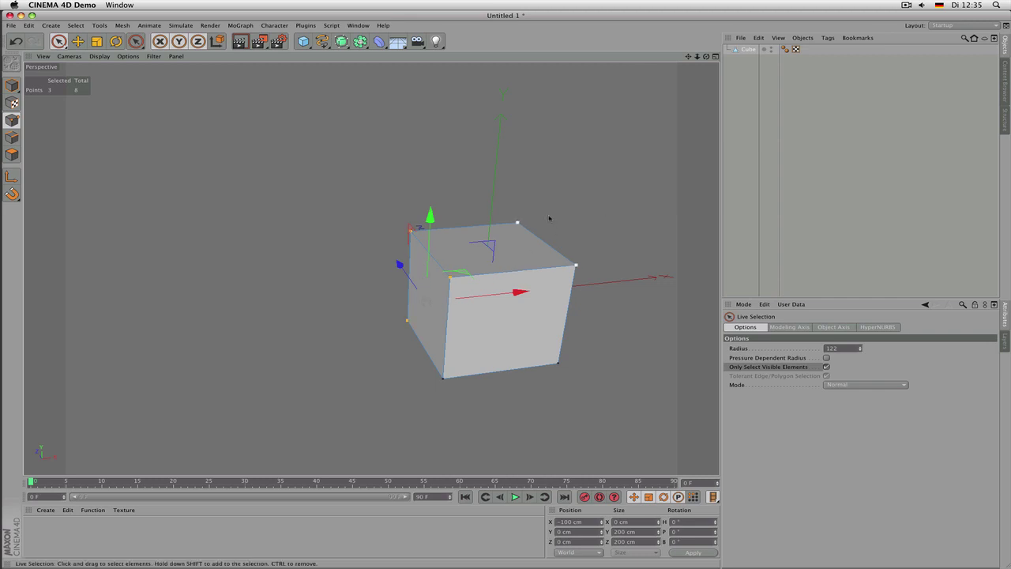
- Turn off Only Select Visible Elements, brush across the cube, and check the selected points from behind and below
left_click_drag(549, 218, 0, 393, "alt")
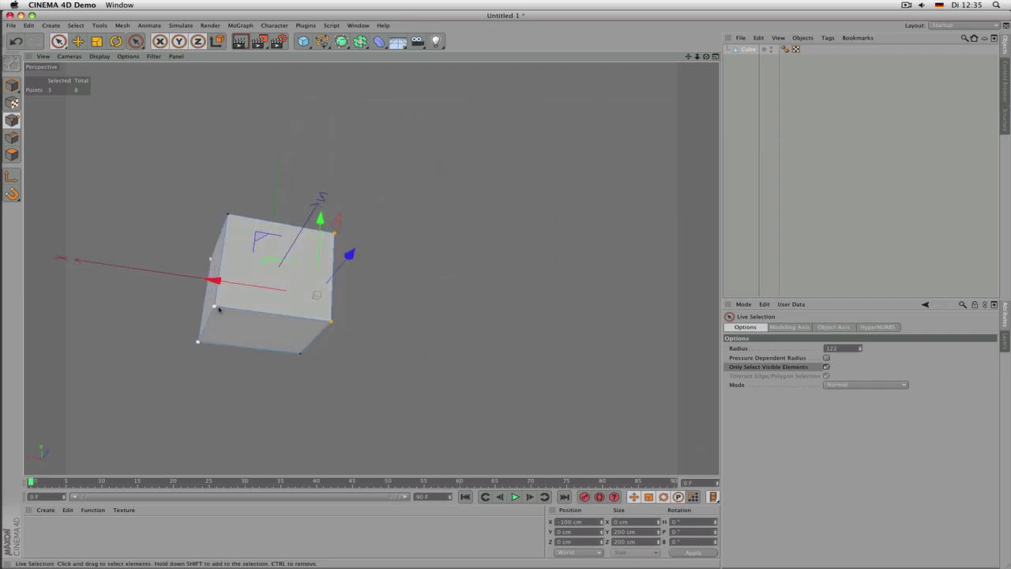
left_click_drag(437, 316, 332, 249, "alt")
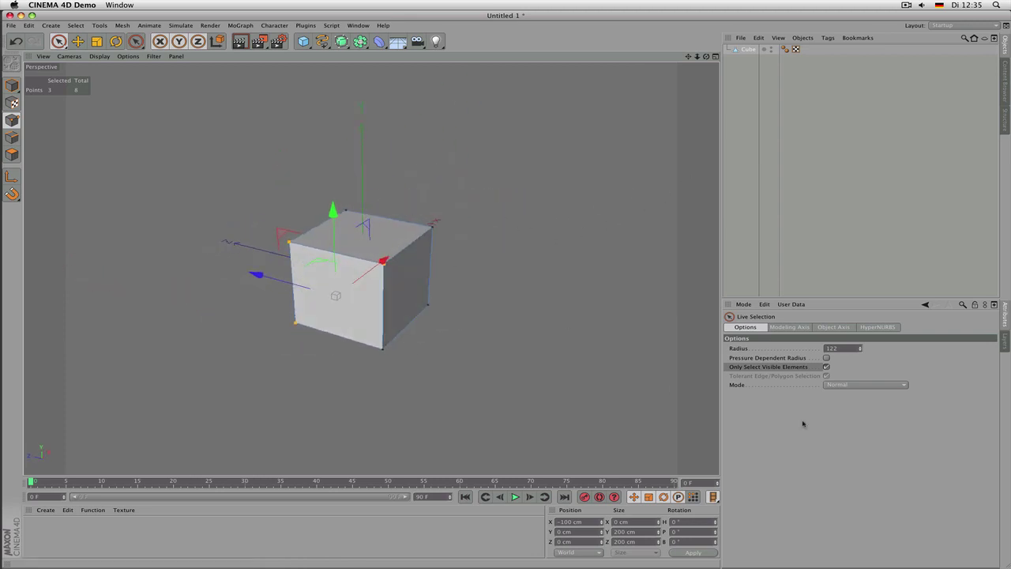
left_click(827, 366)
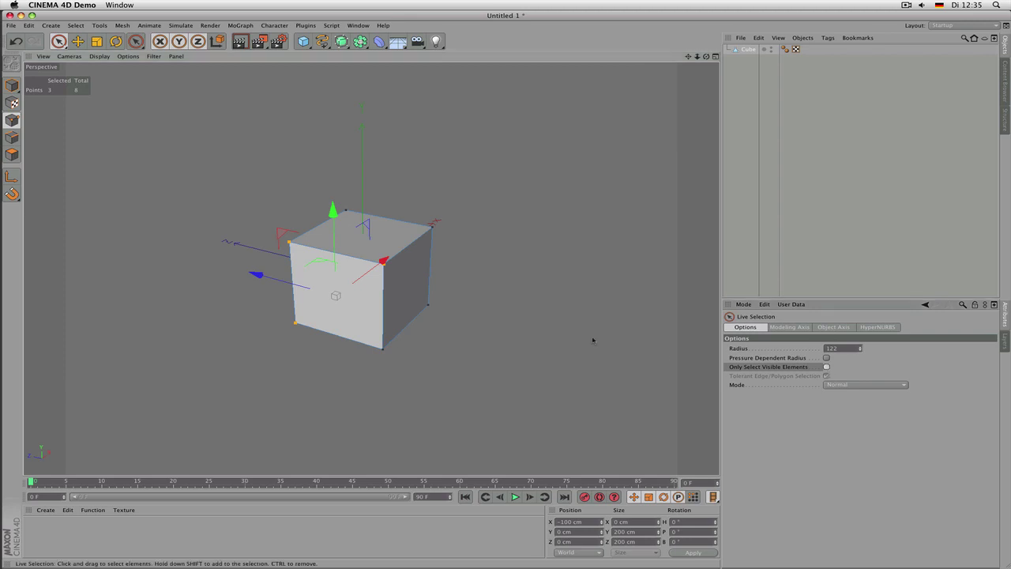
mouse_move(389, 299)
left_mouse_down()
mouse_move(361, 281)
mouse_move(334, 293)
mouse_move(397, 316)
mouse_move(446, 242)
left_mouse_up()
left_click_drag(491, 176, 58, 370, "alt")
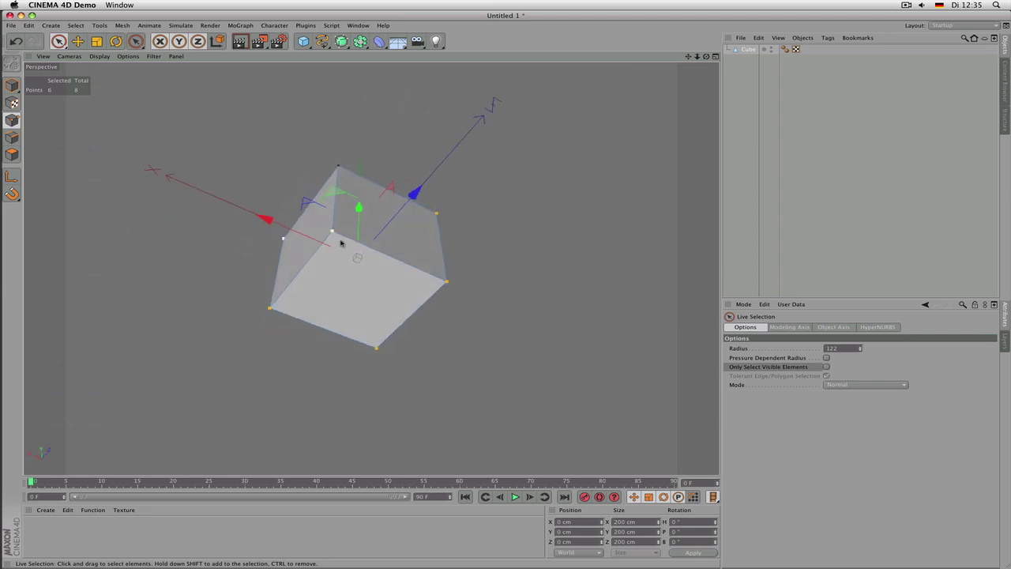
left_click_drag(334, 237, 604, 59, "alt")
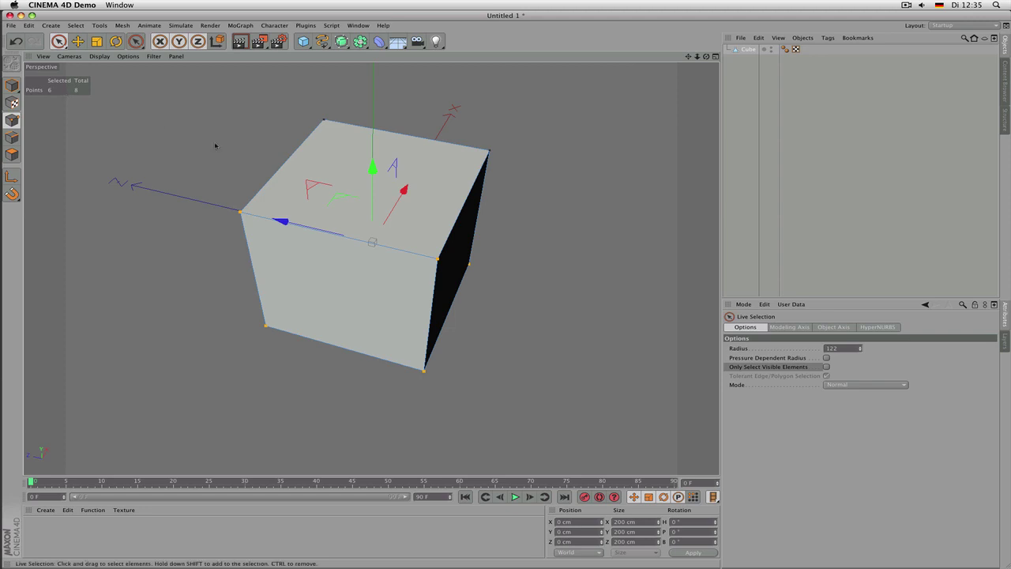
- Select a lower corner point of the cube, add the point directly above it, and clear the selection
left_click(262, 300)
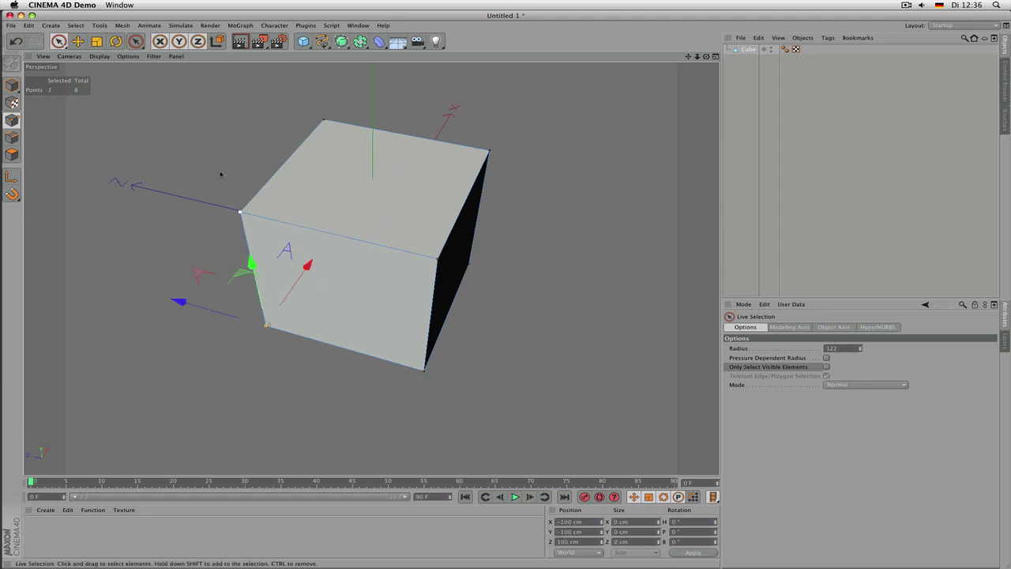
left_click(241, 213, "shift")
left_click_drag(273, 340, 186, 248)
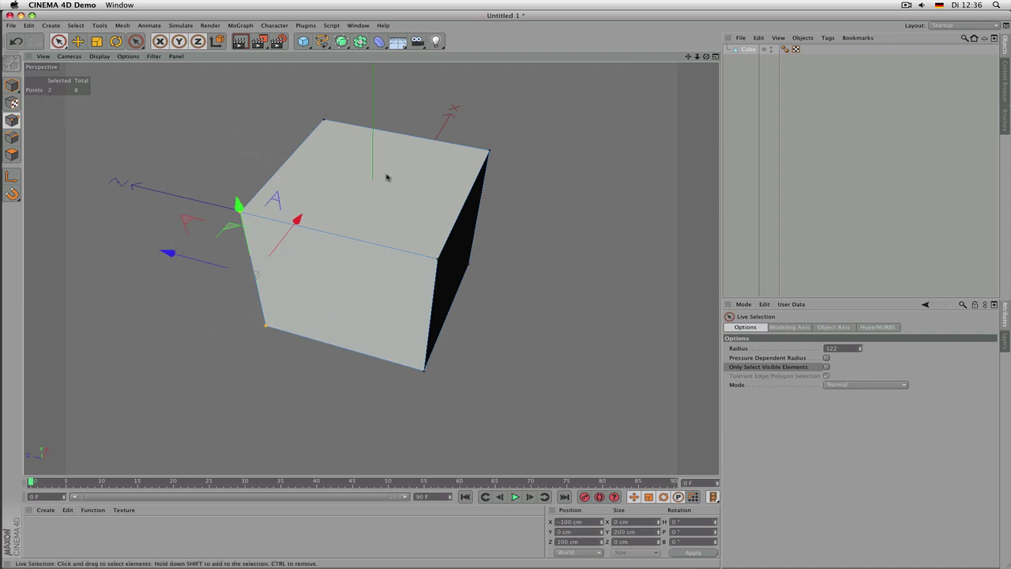
mouse_move(388, 179)
left_mouse_down("alt")
mouse_move(165, 262)
mouse_move(386, 173)
left_mouse_up("alt")
left_click_drag(16, 308, 383, 173, "alt")
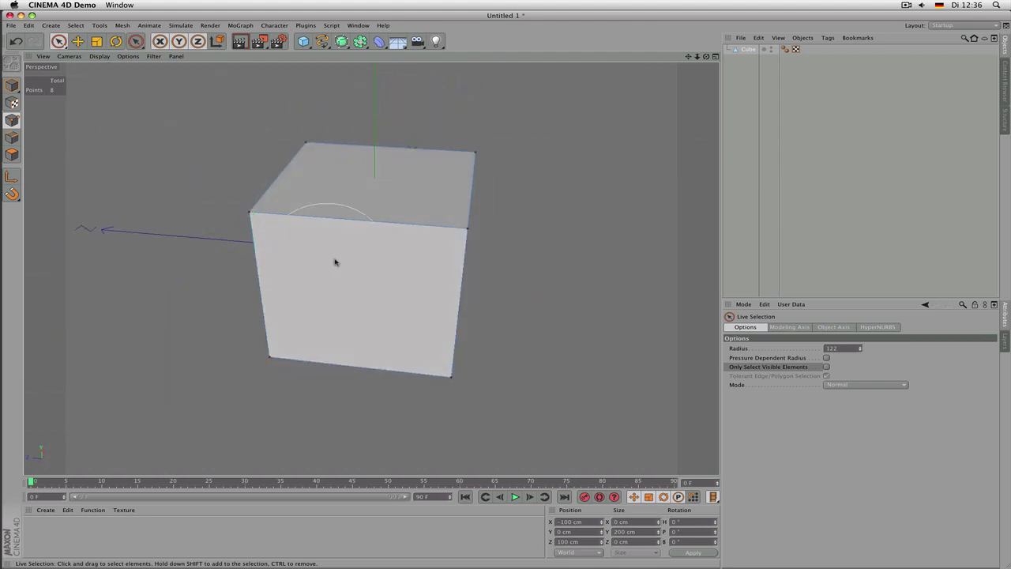
- Select both points of the cube's outer vertical edge at once and check the selection from other sides
left_click_drag(249, 238, 251, 241)
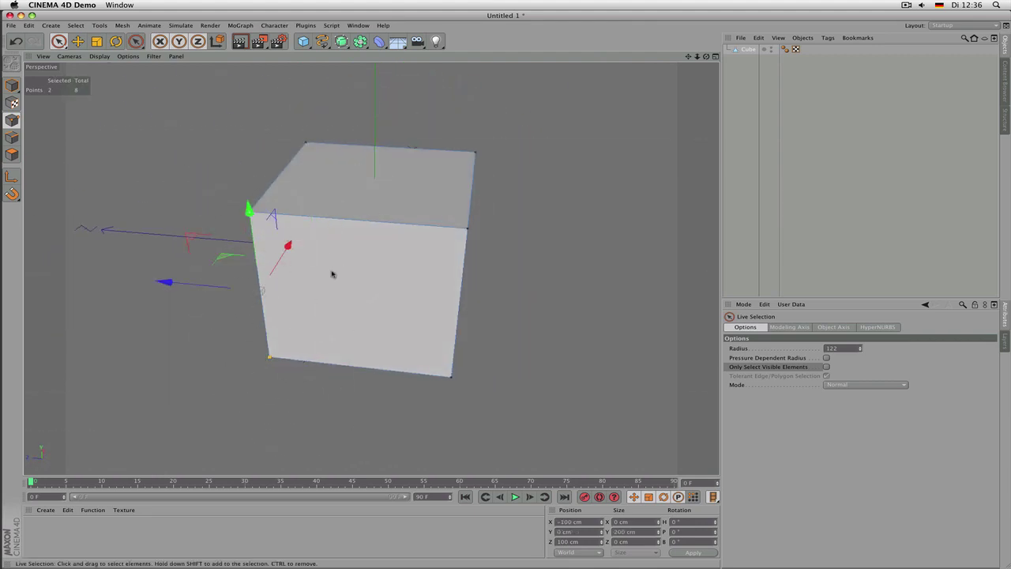
left_click_drag(332, 270, 319, 280, "alt")
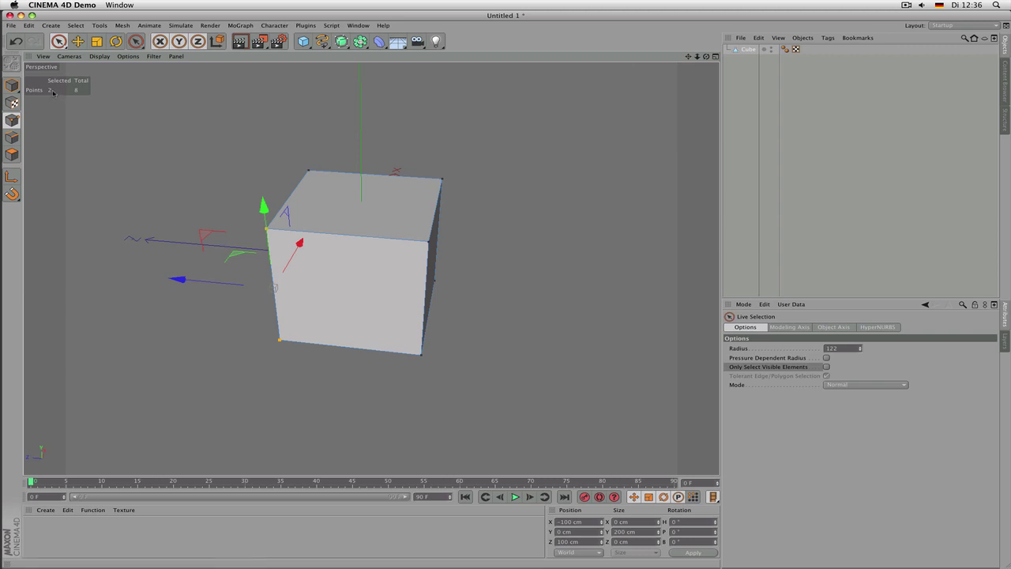
left_click_drag(307, 194, 472, 148, "alt")
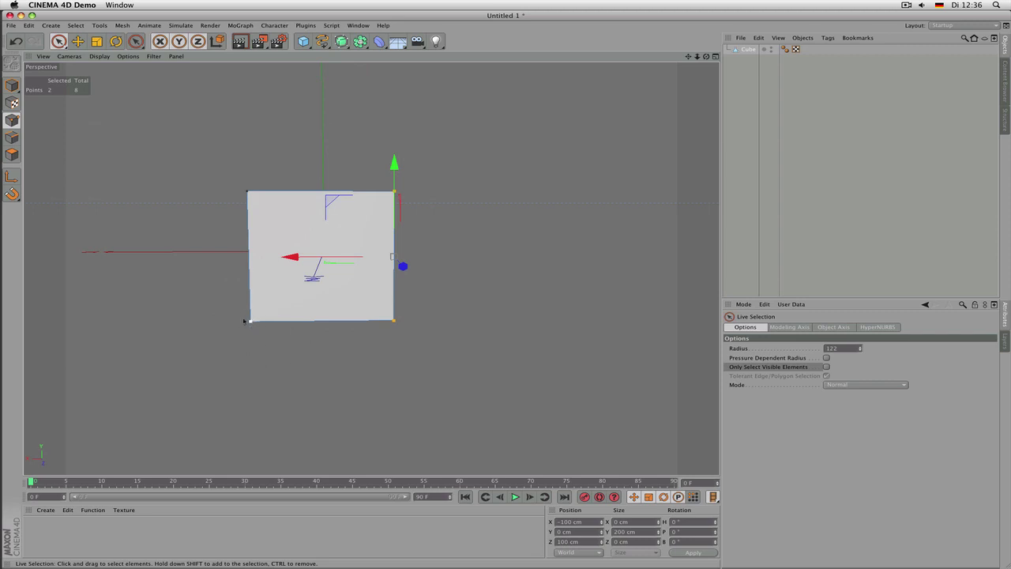
- Set the Live Selection radius to 46, brush-select four points including a hidden one, and clear the selection
left_click_drag(355, 343, 633, 291, "alt")
middle_click_drag(633, 291, 565, 298, "alt")
left_click_drag(403, 248, 290, 239)
middle_click_drag(290, 239, 277, 232)
mouse_move(278, 230)
left_mouse_down()
mouse_move(424, 267)
mouse_move(395, 400)
left_mouse_up()
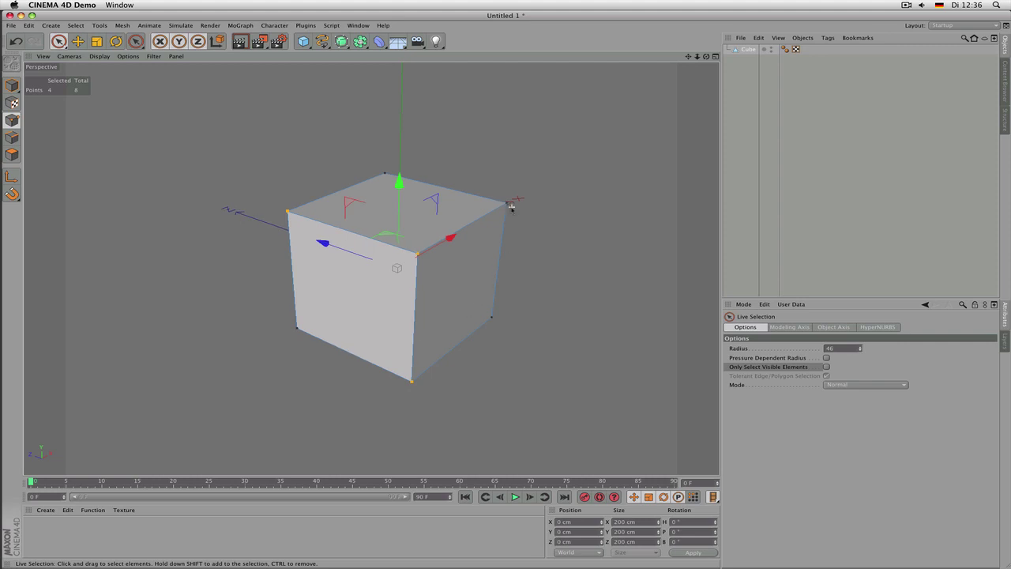
left_click_drag(510, 207, 227, 326, "alt")
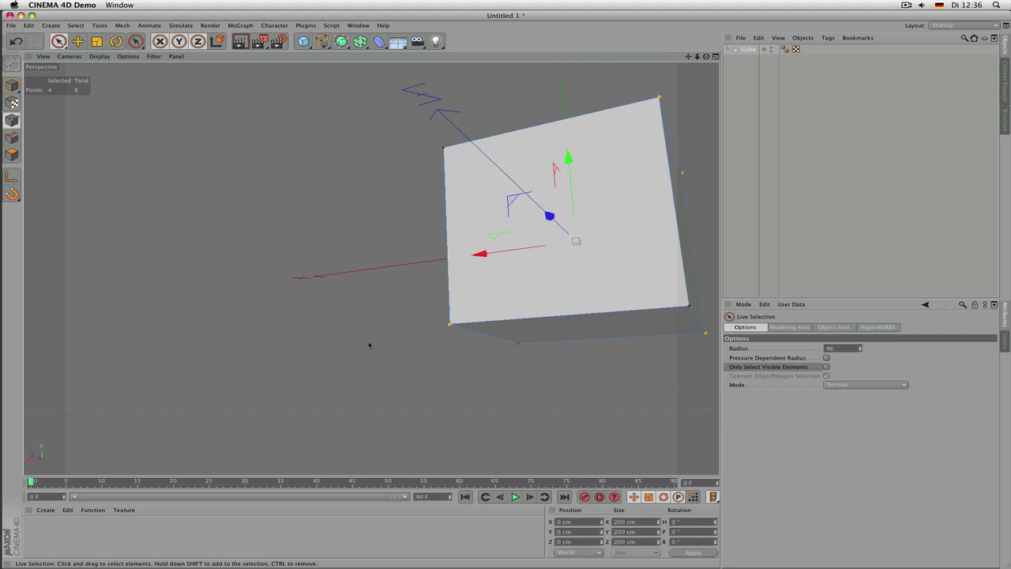
scroll(369, 345, "down", 5)
left_click_drag(371, 347, 564, 304, "alt")
left_click(563, 305)
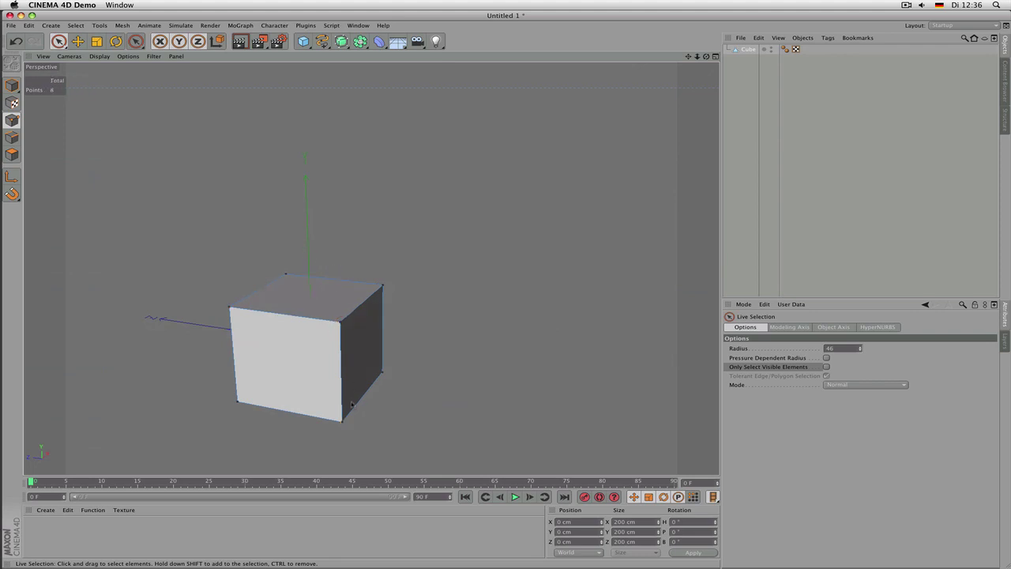
- Build up a selection of three corner points on the cube's bright side face, leaving out one lower corner
left_click(352, 404)
left_click(337, 337, "shift")
left_click(249, 314, "shift")
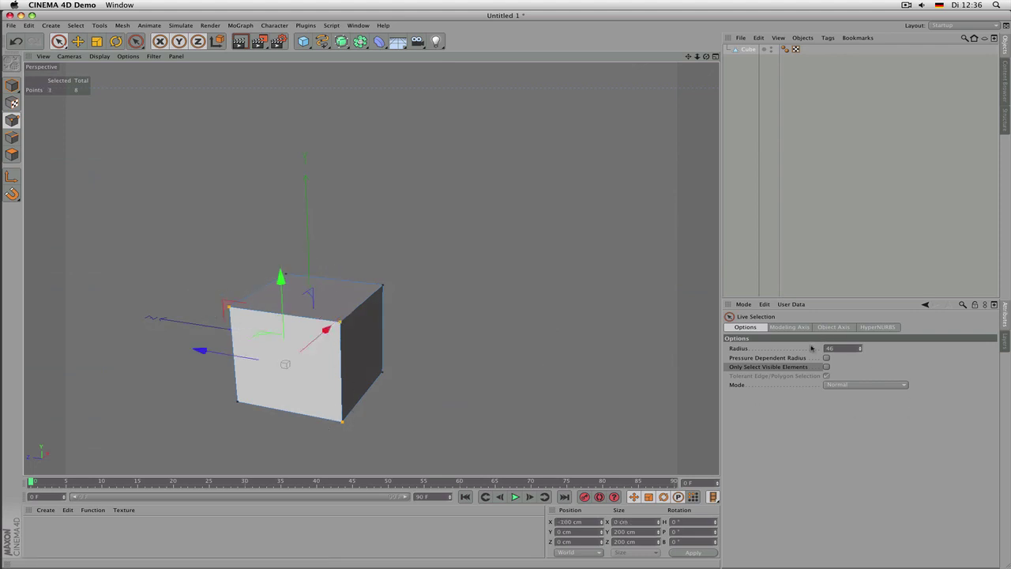
- Turn Only Select Visible Elements back on and show all four viewports
left_click(827, 367)
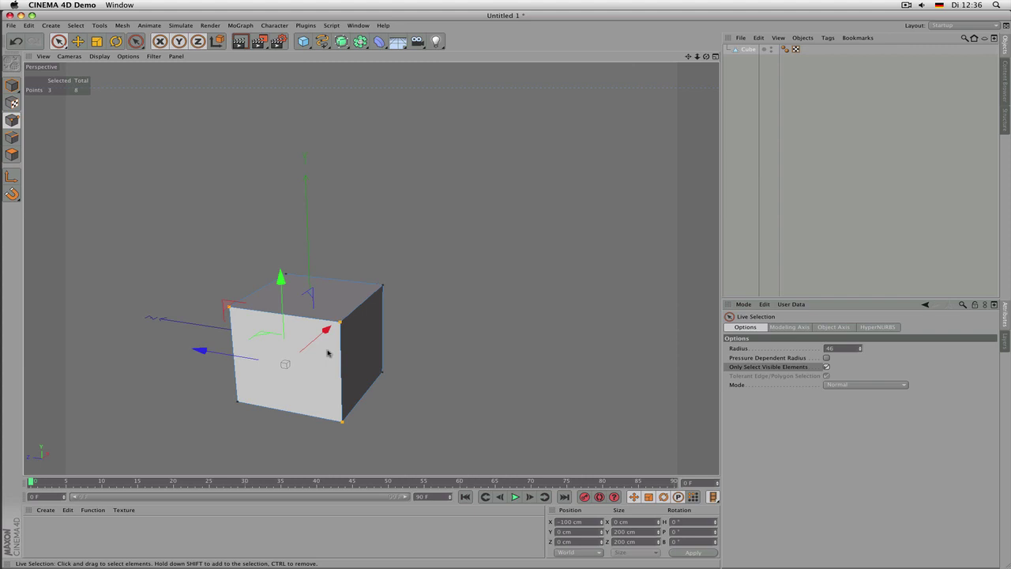
middle_click(436, 188)
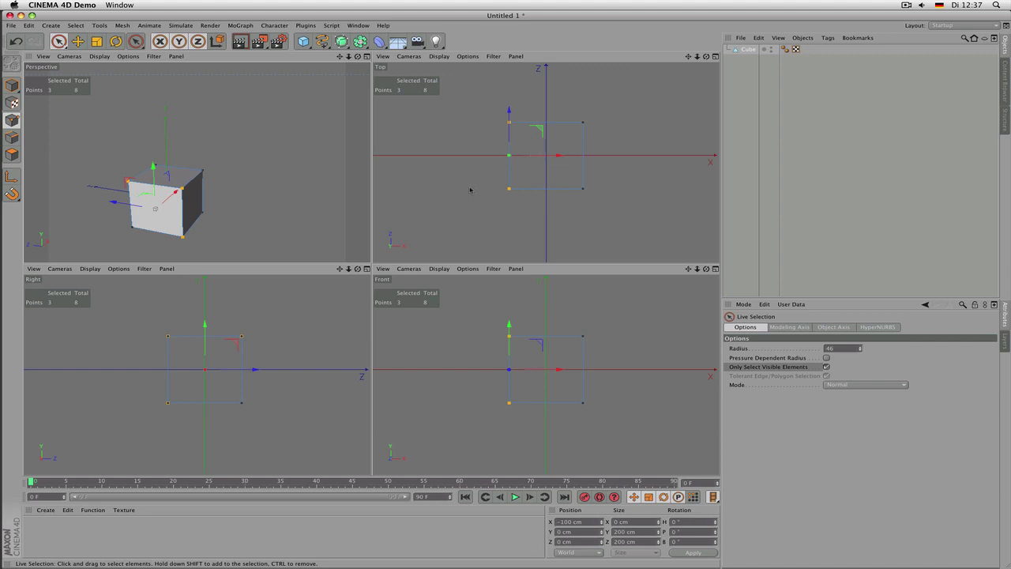
- In the Top view, select the two visible points on the cube's left side, and all four with Only Select Visible Elements off
left_click(496, 192)
left_click(505, 114, "shift")
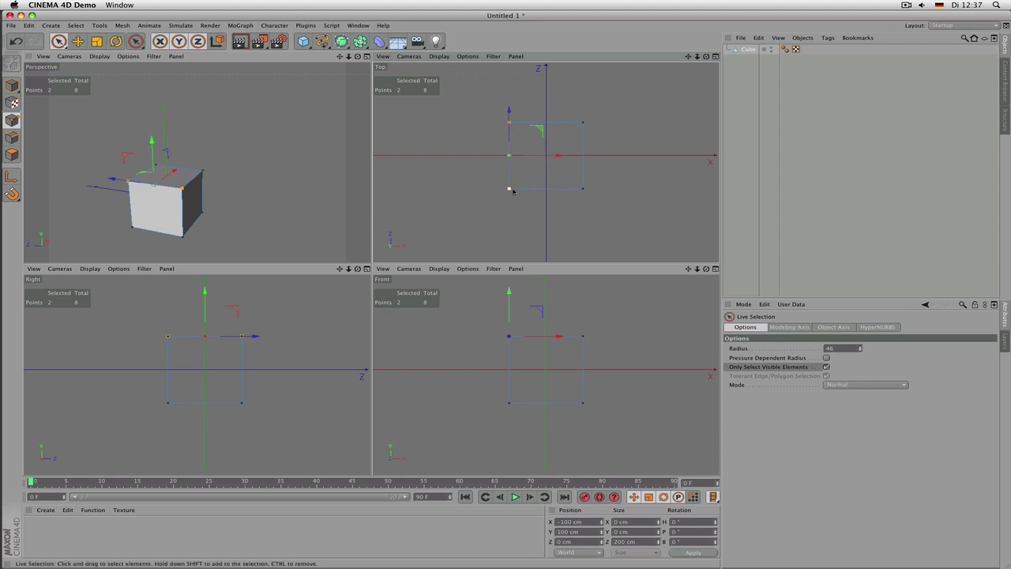
left_click(826, 366)
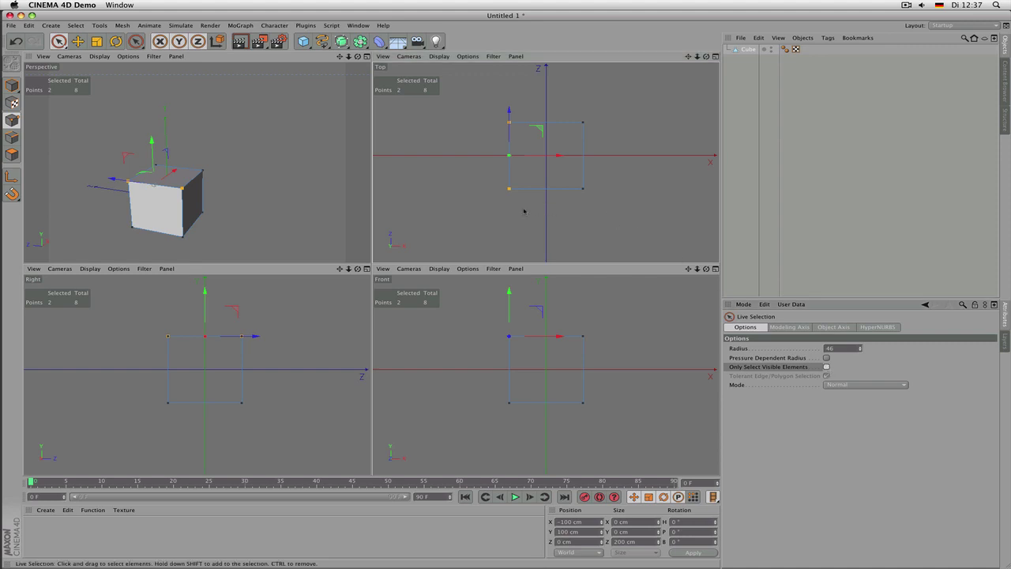
left_click_drag(512, 207, 512, 114)
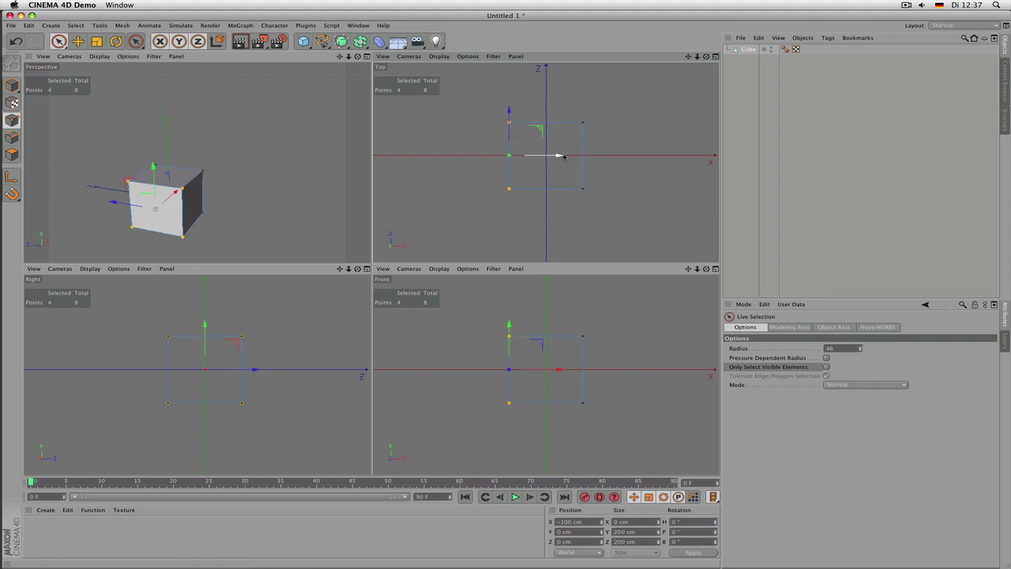
- Stretch the cube by moving the four selected side points along X to about -203 cm, and enlarge the Perspective view
left_click_drag(560, 156, 521, 157)
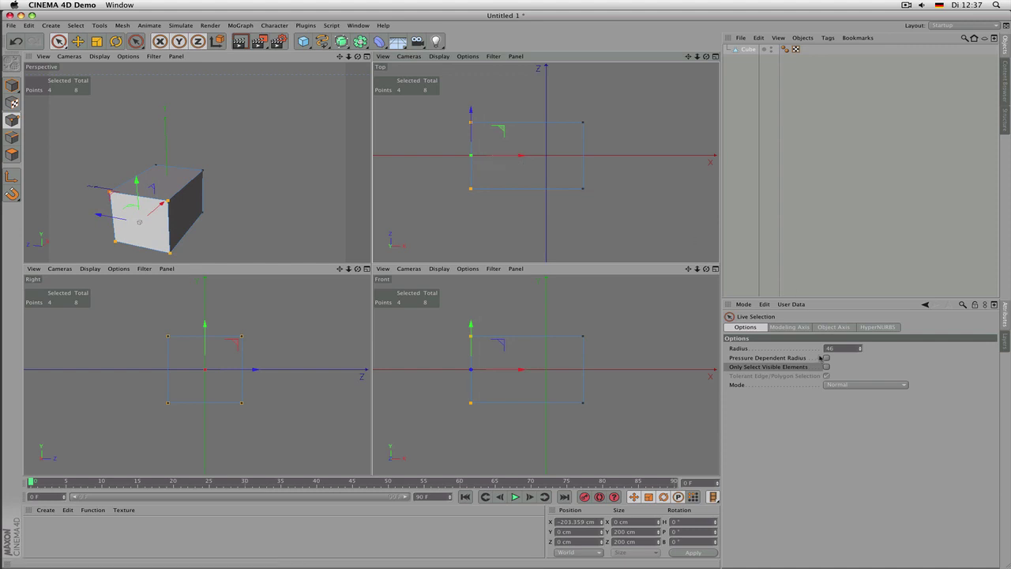
middle_click(258, 181)
scroll(289, 187, "down", 2)
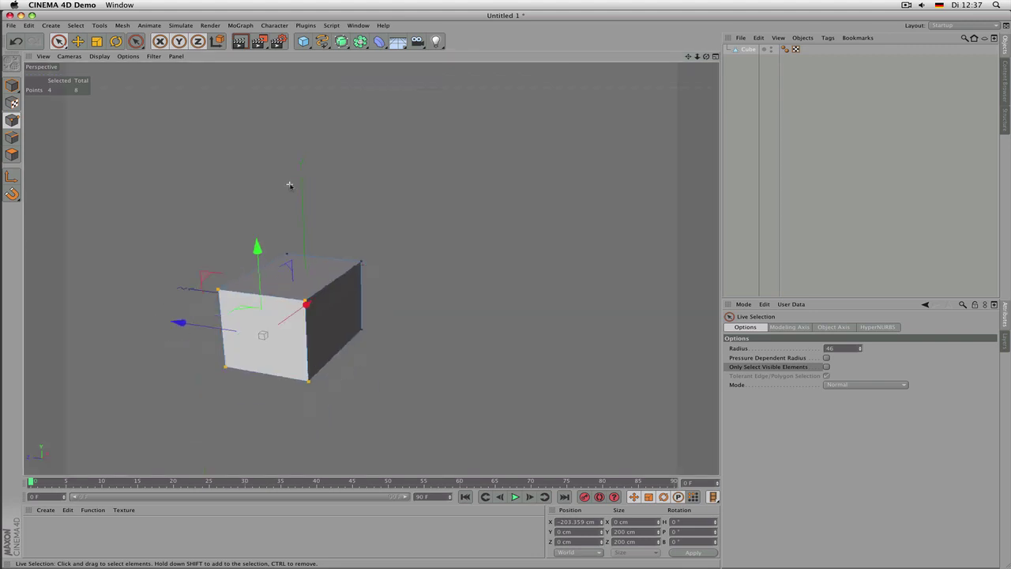
- Switch to edge mode, set the Live Selection radius to 26 and brush-select five edges around the near corner, including hidden ones
left_click(12, 137)
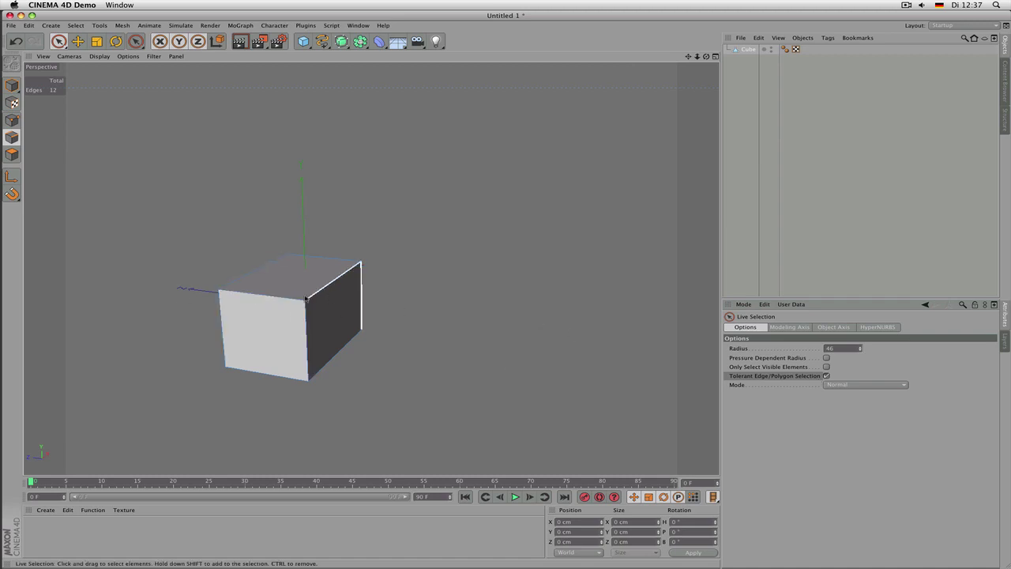
mouse_move(307, 299)
left_mouse_down()
mouse_move(273, 295)
mouse_move(326, 334)
left_mouse_up()
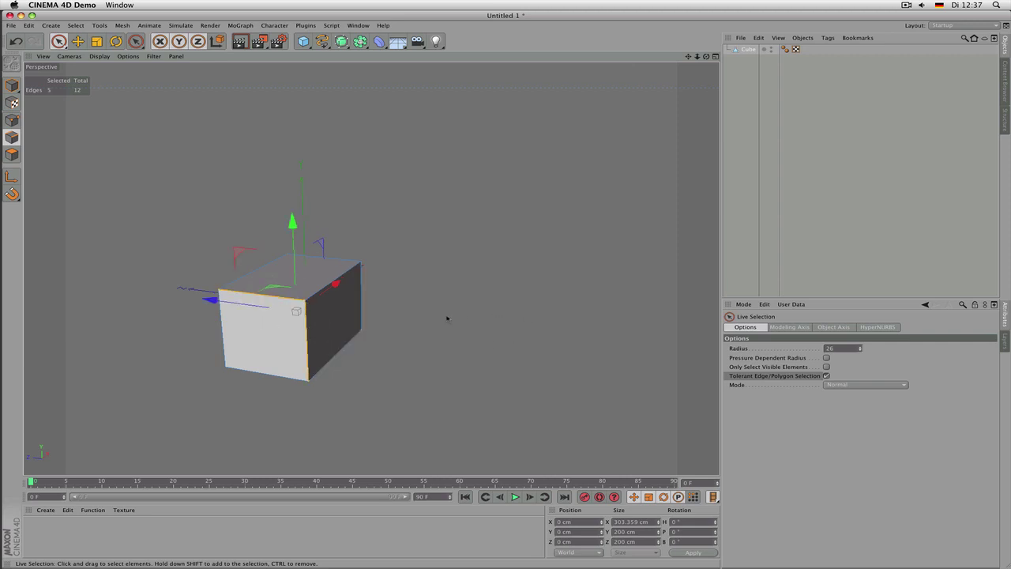
left_click_drag(446, 318, 407, 317, "alt")
- Turn on Only Select Visible Elements and brush-select the four visible edges around the box's near side face
left_click(825, 367)
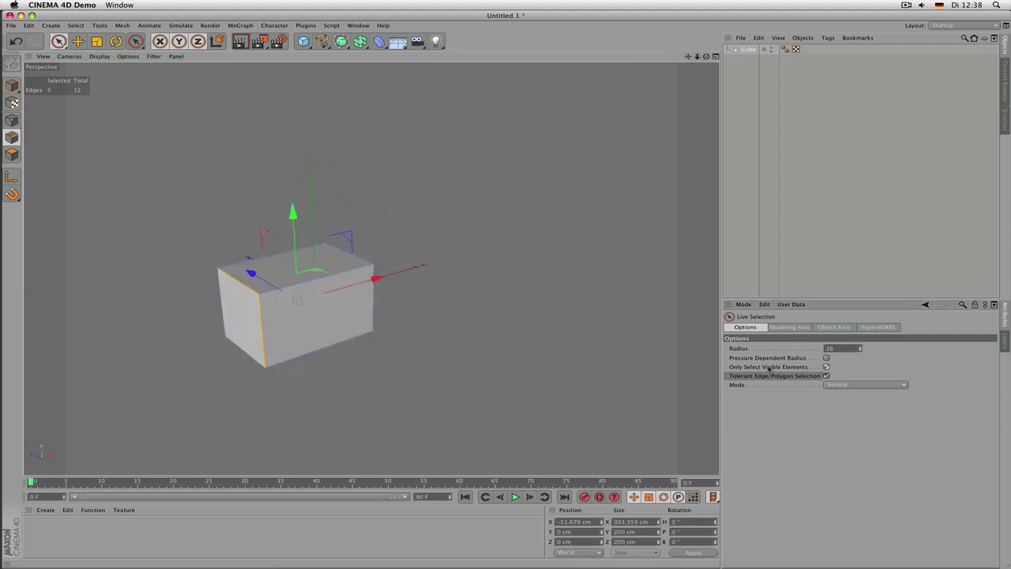
mouse_move(258, 352)
left_mouse_down()
mouse_move(261, 298)
mouse_move(295, 294)
left_mouse_up()
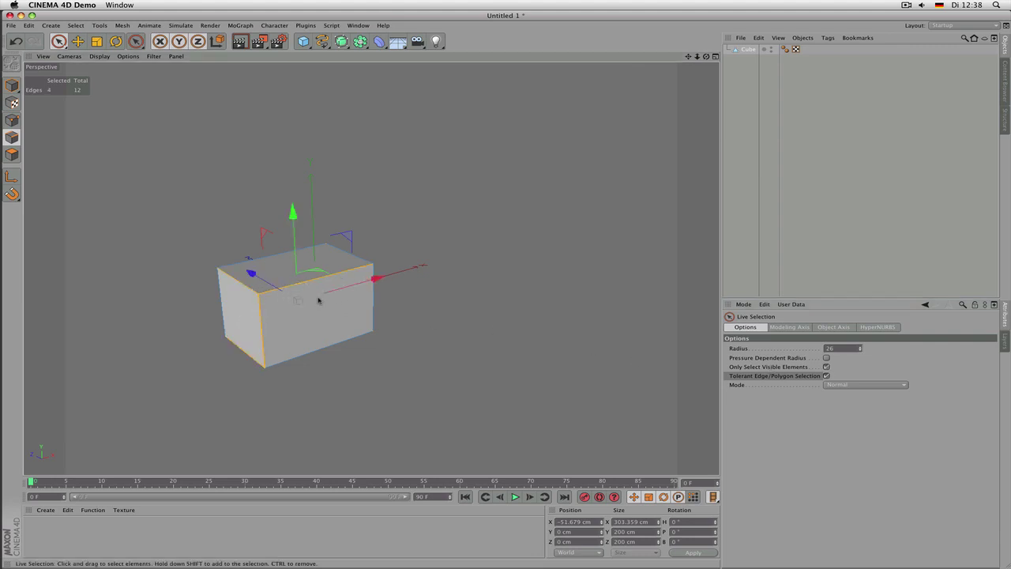
mouse_move(428, 250)
left_mouse_down("alt")
mouse_move(370, 266)
mouse_move(137, 387)
mouse_move(346, 281)
mouse_move(431, 219)
mouse_move(406, 256)
mouse_move(418, 261)
left_mouse_up("alt")
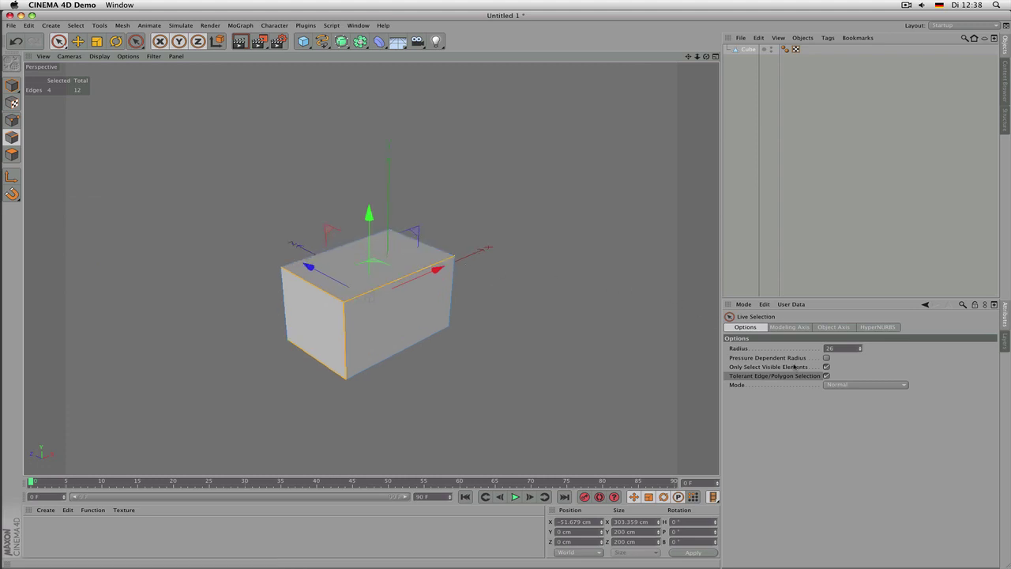
- With Tolerant Edge/Polygon Selection on, select the top face's near and far long edges one at a time and clear the selection
left_click(826, 376)
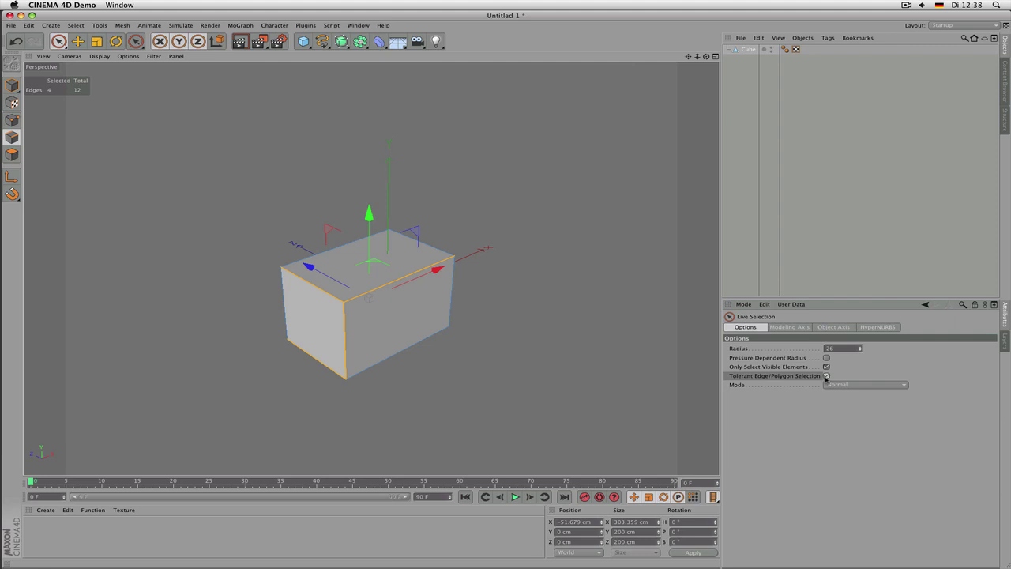
left_click(384, 282)
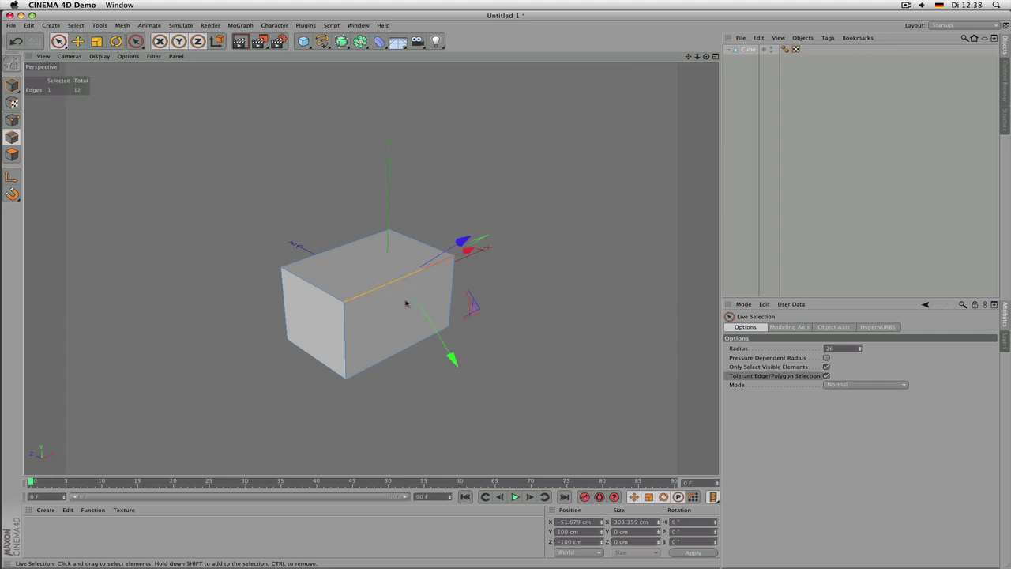
left_click(353, 242, "shift")
mouse_move(257, 168)
left_mouse_down()
mouse_move(371, 250)
mouse_move(436, 229)
mouse_move(444, 215)
left_mouse_up()
left_click(455, 186)
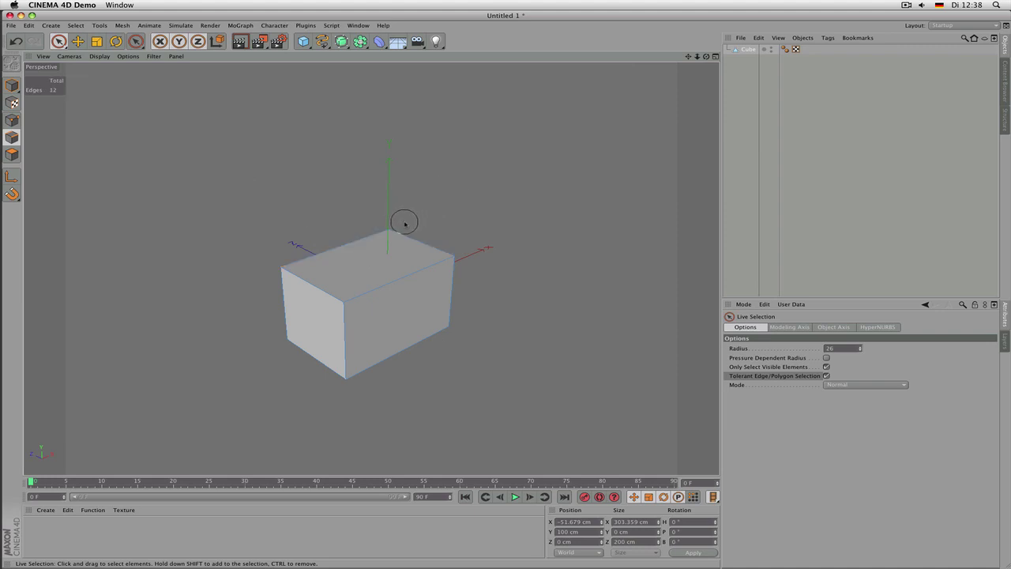
- Select the top face's short far edge and, separately, its long far edge by touching each with the brush's rim
left_click(414, 229)
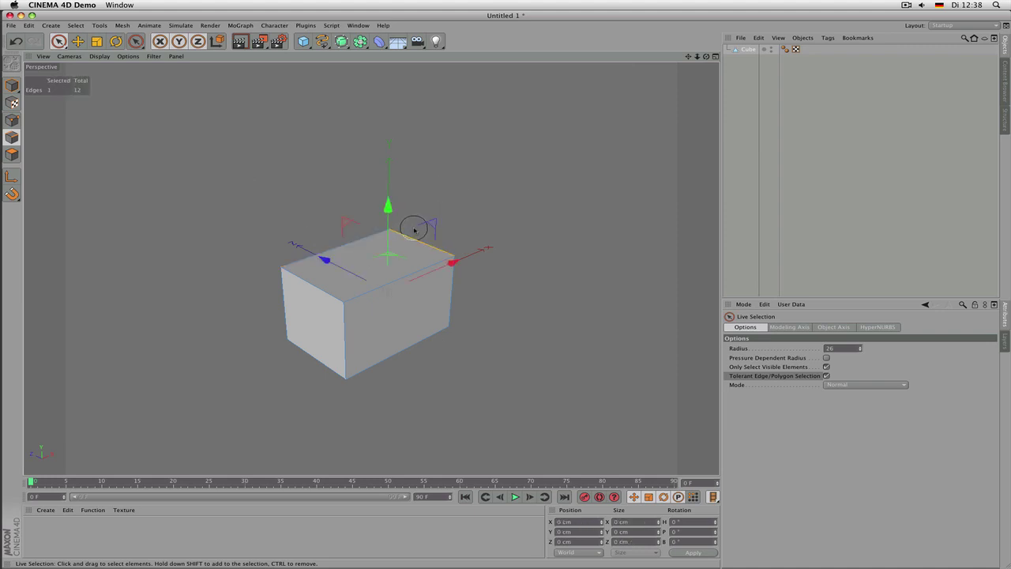
left_click(271, 203)
left_click(348, 241)
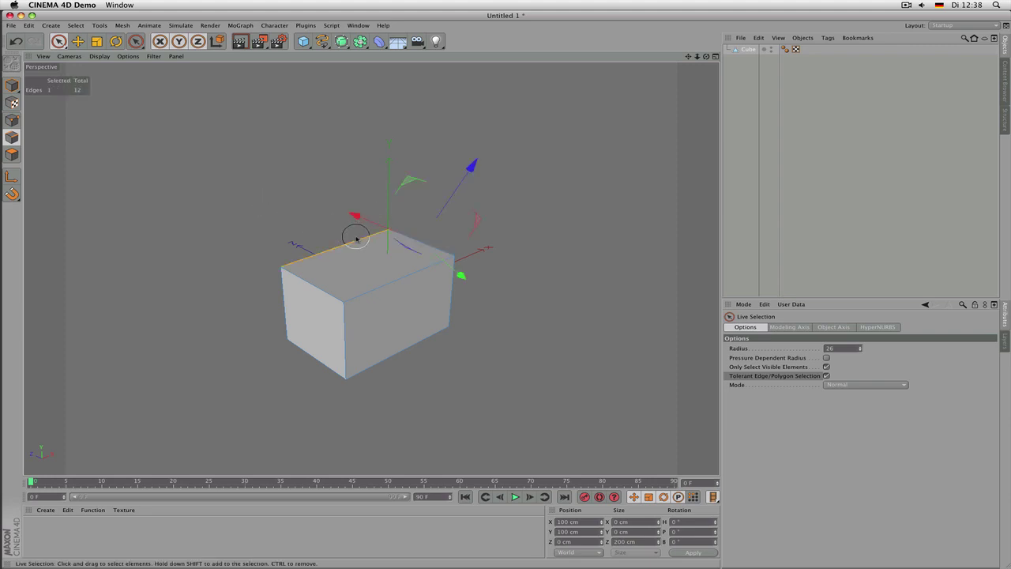
- Turn off Tolerant Edge/Polygon Selection, brush the box's far top corner and clear the selection
left_click(827, 376)
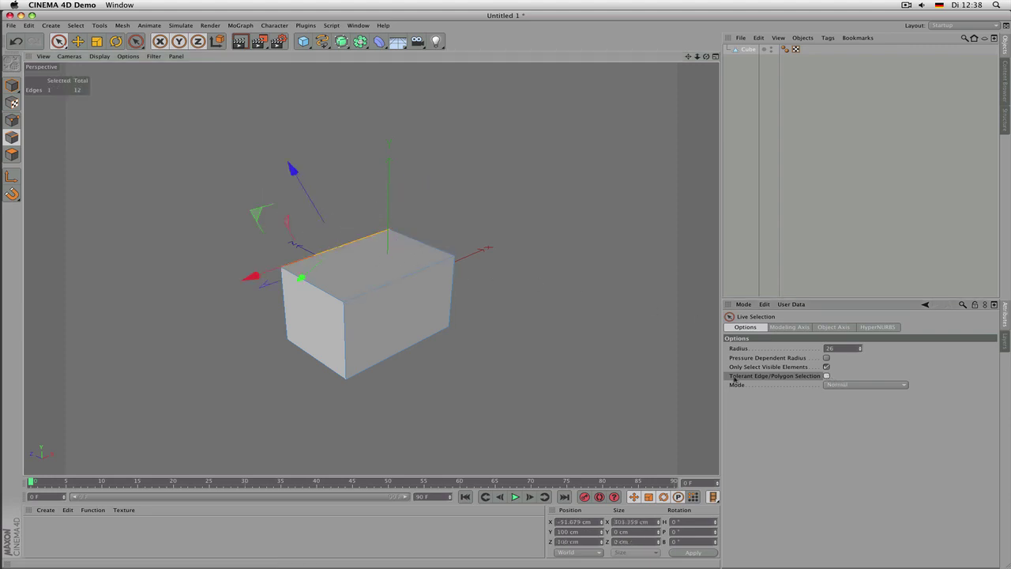
left_click(469, 221)
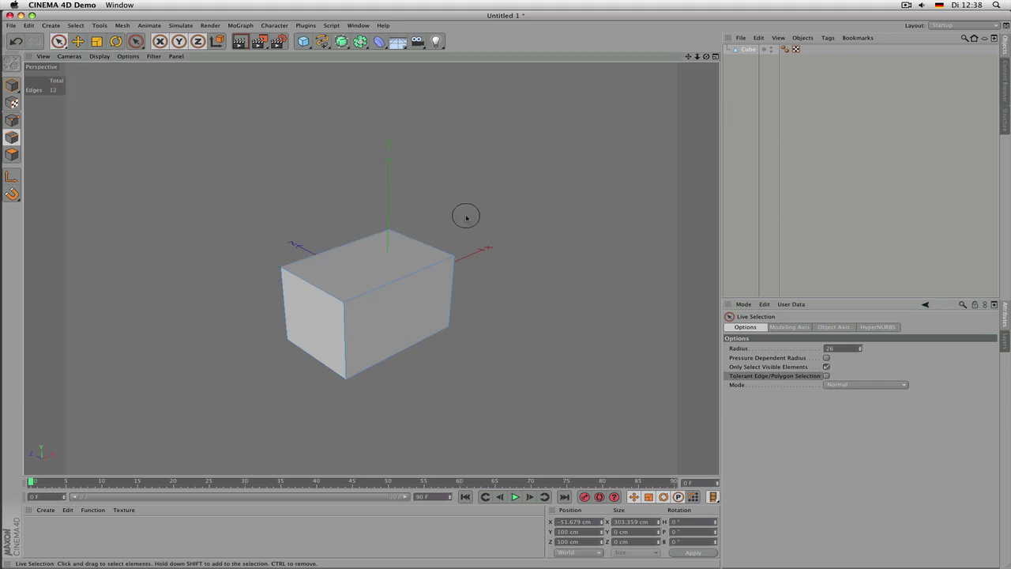
left_click(381, 222)
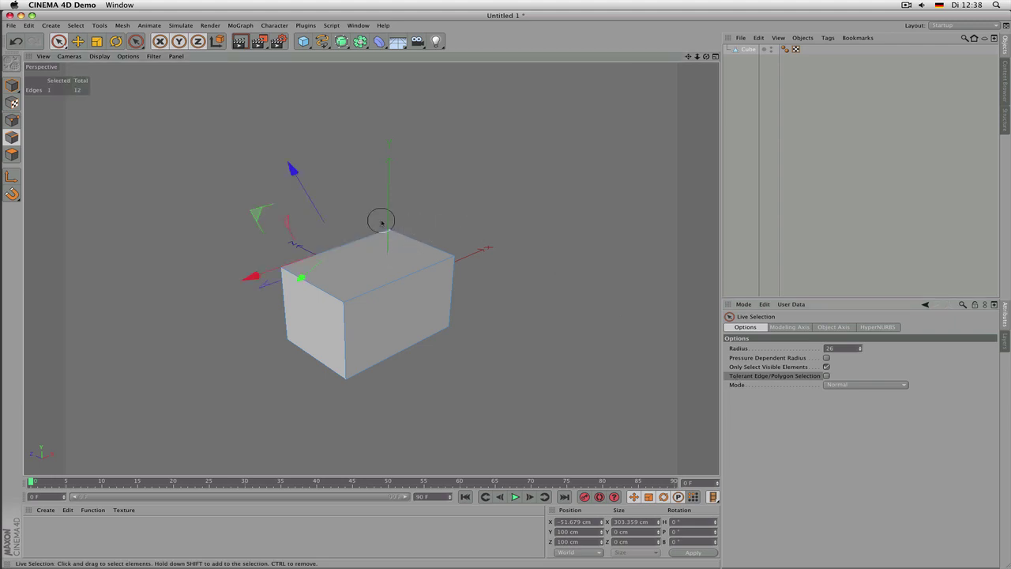
left_click(471, 199)
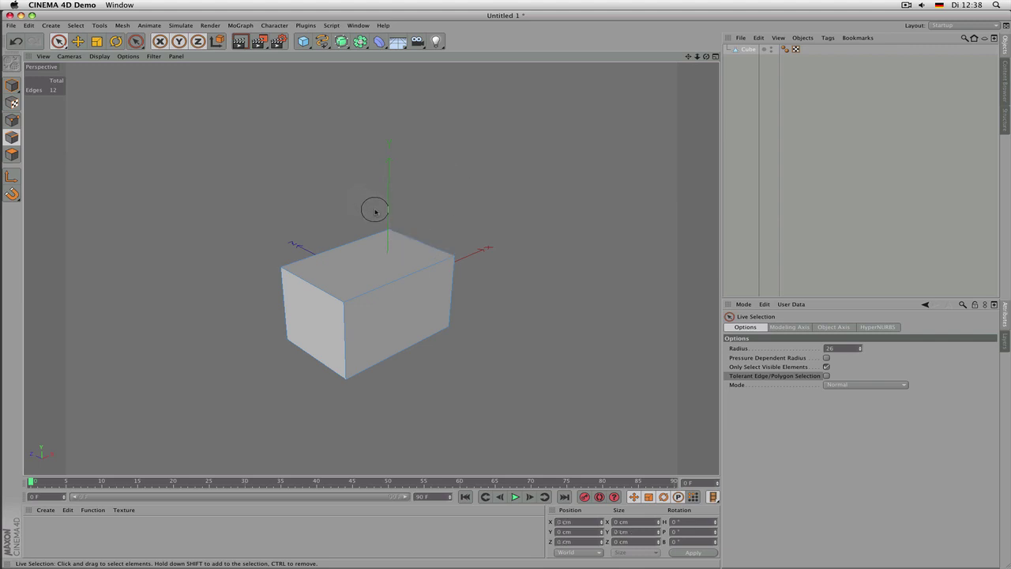
- Sweep the brush from the far top corner past the box, clear the selection and select the top face's near long edge
mouse_move(382, 219)
left_mouse_down()
mouse_move(433, 248)
mouse_move(554, 278)
left_mouse_up()
left_click(536, 252)
left_click(377, 293)
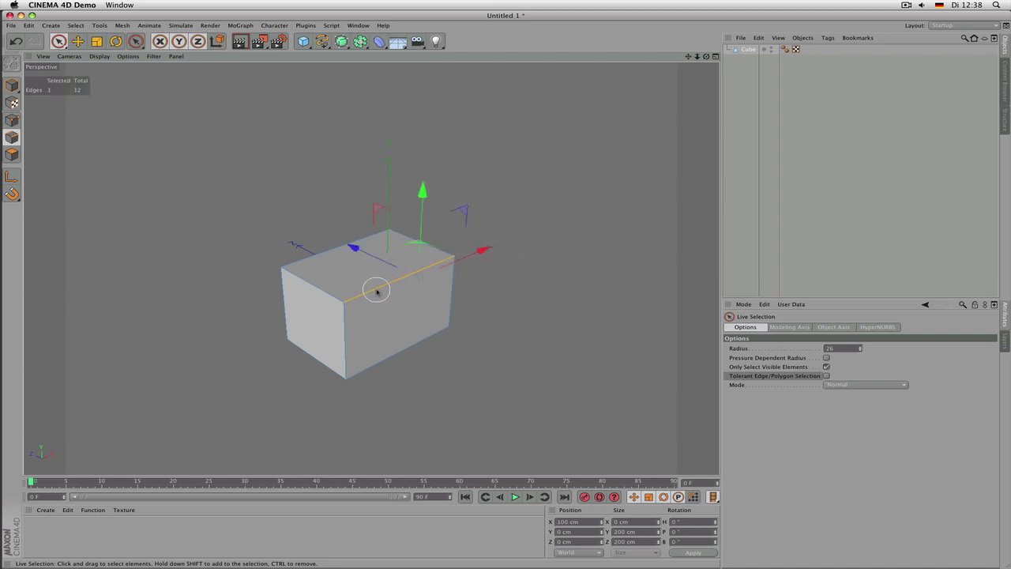
- Select the top face's far long edge together with the hidden vertical edge at its end, and check them from other sides
left_click(318, 305)
left_click(414, 270)
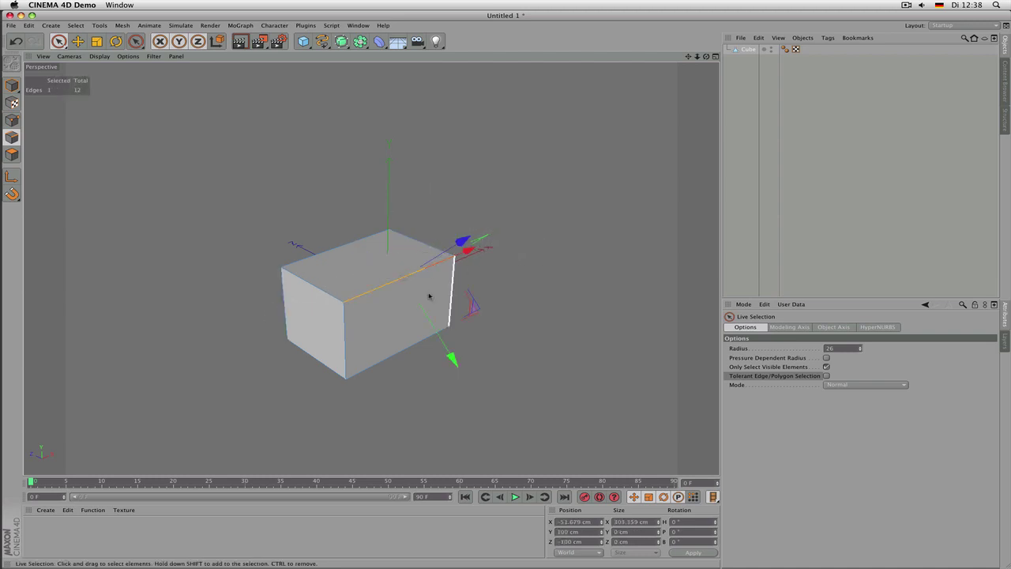
left_click(316, 258, "shift")
scroll(418, 203, "down", 3)
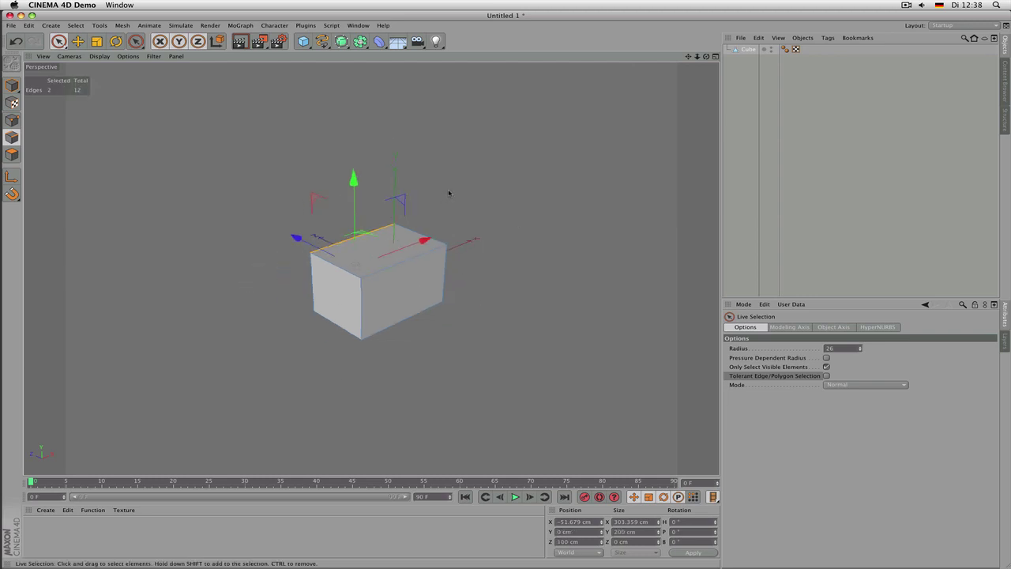
left_click_drag(453, 188, 377, 152, "alt")
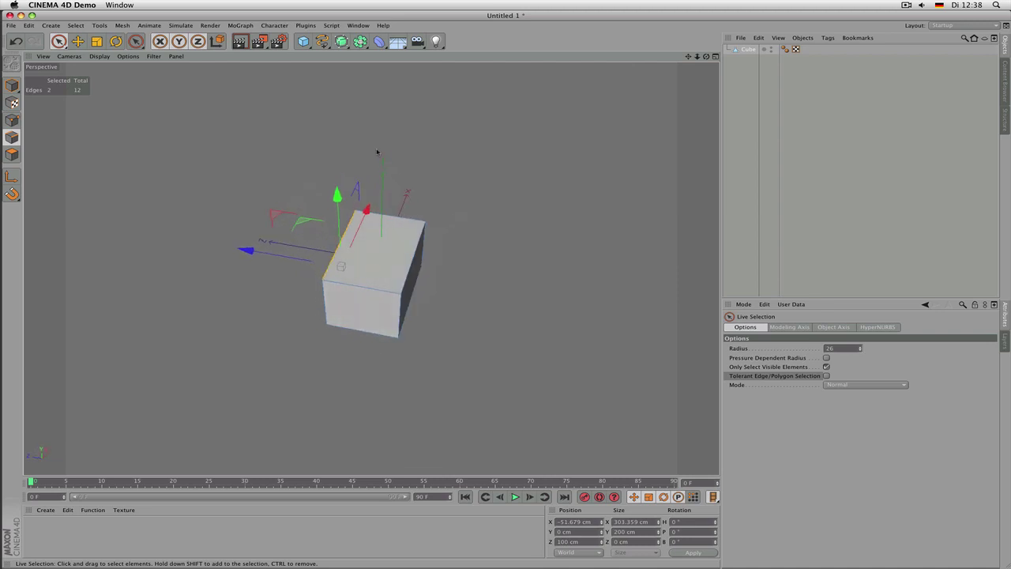
left_click_drag(381, 188, 267, 195, "alt")
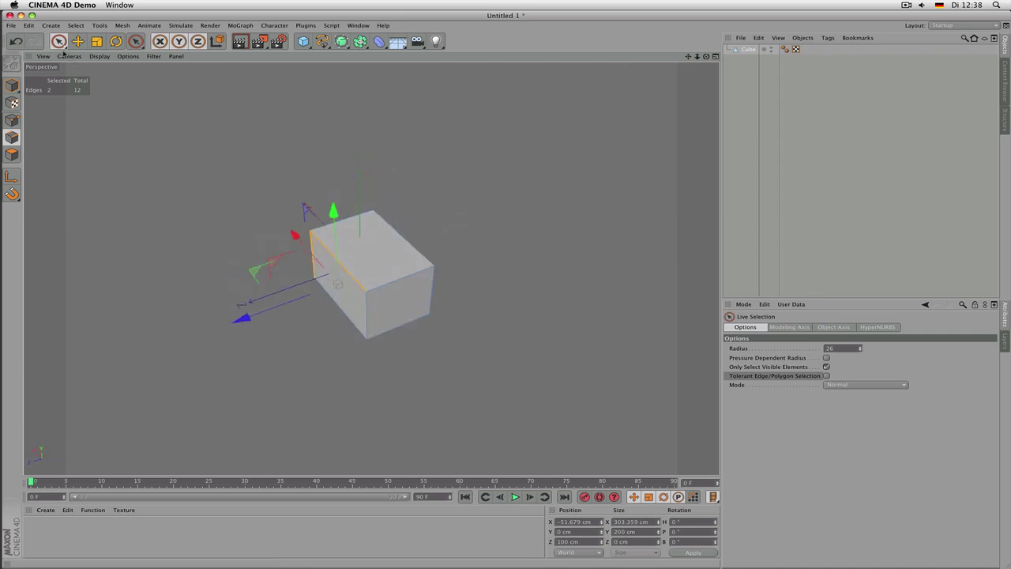
- Switch to Rectangle Selection, show all four viewports and try selecting the box's upper edge with partial rectangles in the Top view
left_click_drag(60, 45, 118, 72)
middle_click(504, 162)
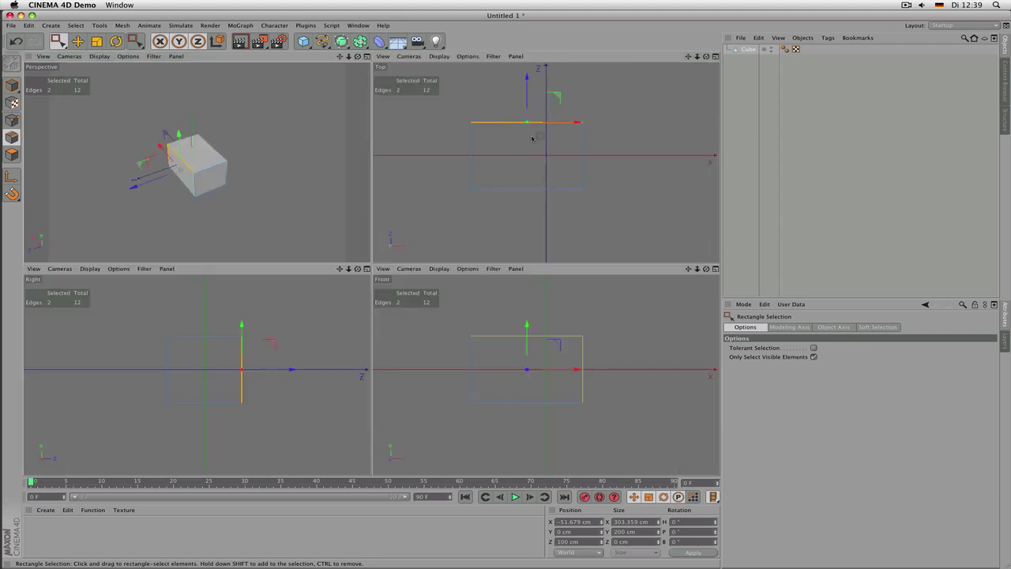
left_click_drag(483, 91, 515, 147)
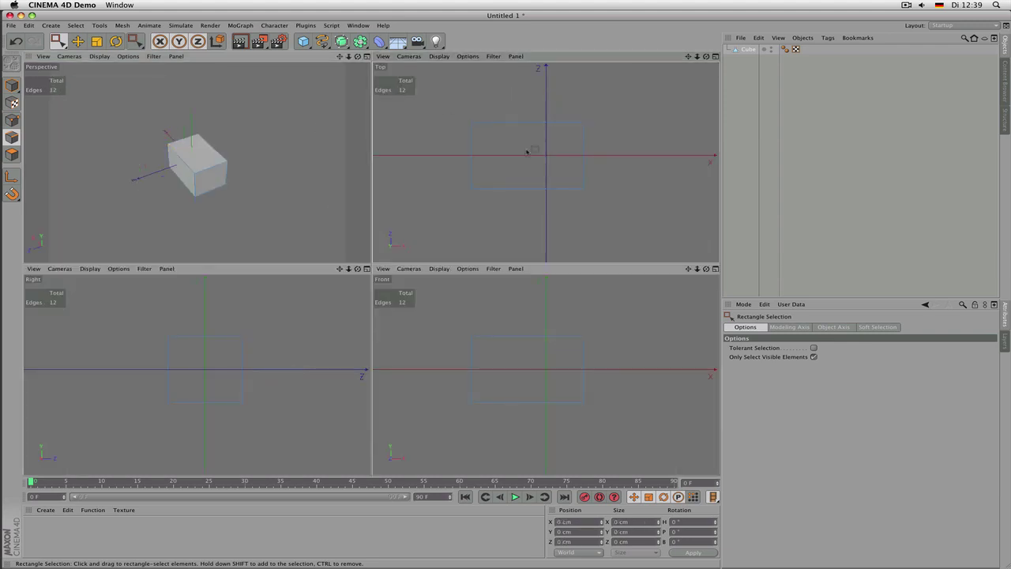
left_click_drag(495, 88, 521, 145)
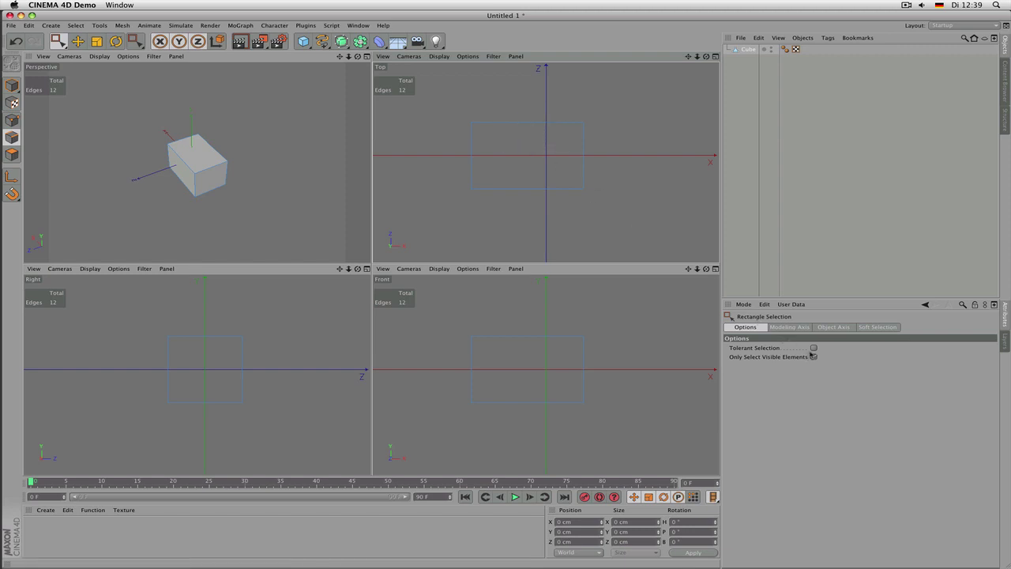
- With Tolerant Selection on, rectangle-select the upper edge in the Top view, and include the one beneath by turning off Only Select Visible Elements
left_click_drag(499, 94, 514, 144)
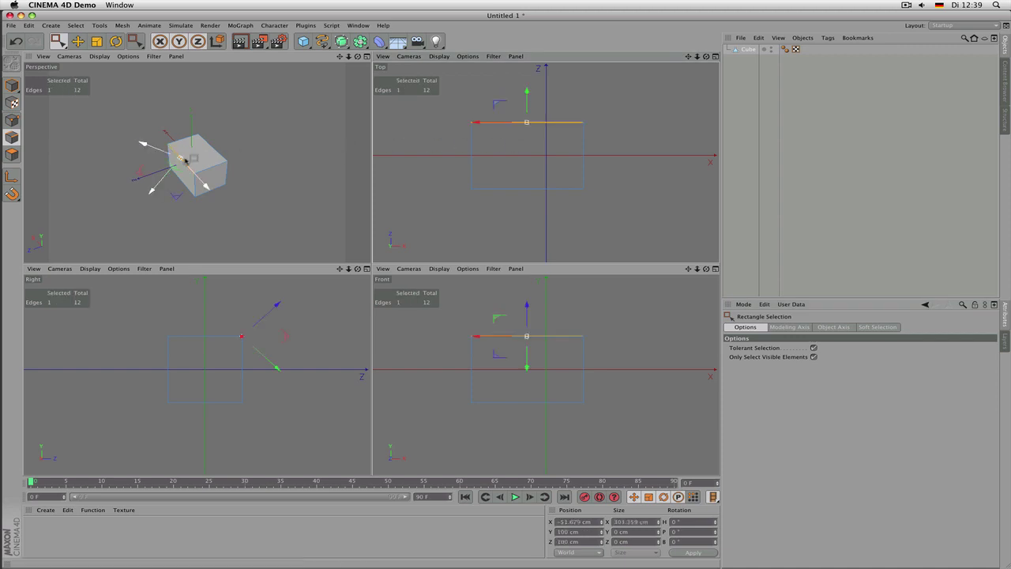
scroll(188, 163, "up", 5)
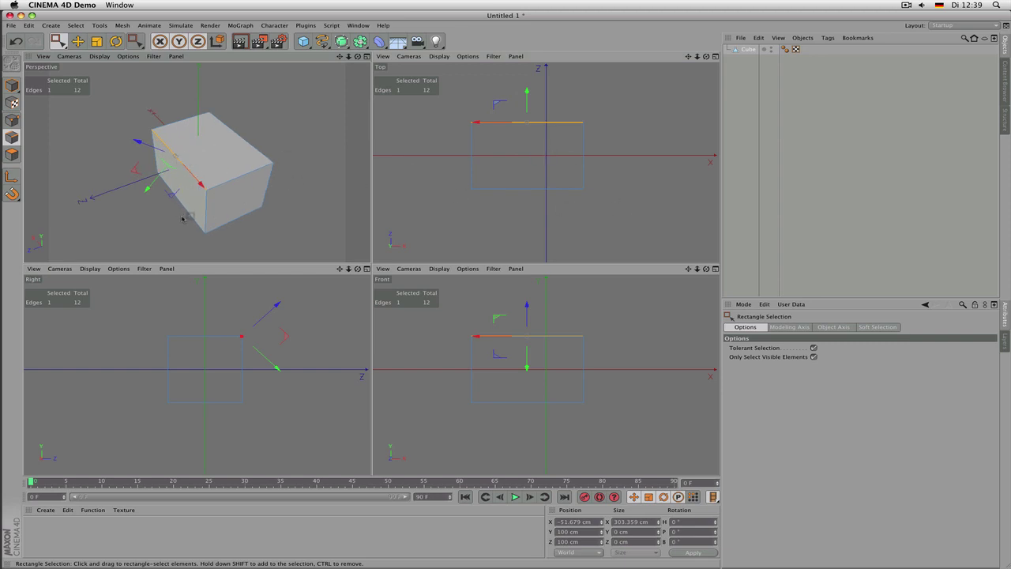
left_click(814, 357)
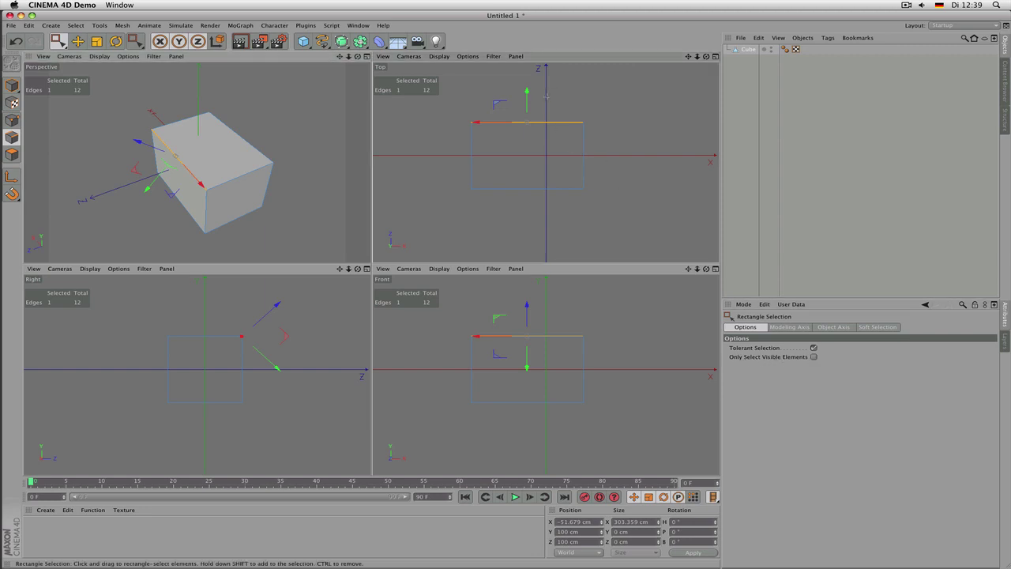
left_click_drag(544, 89, 570, 156)
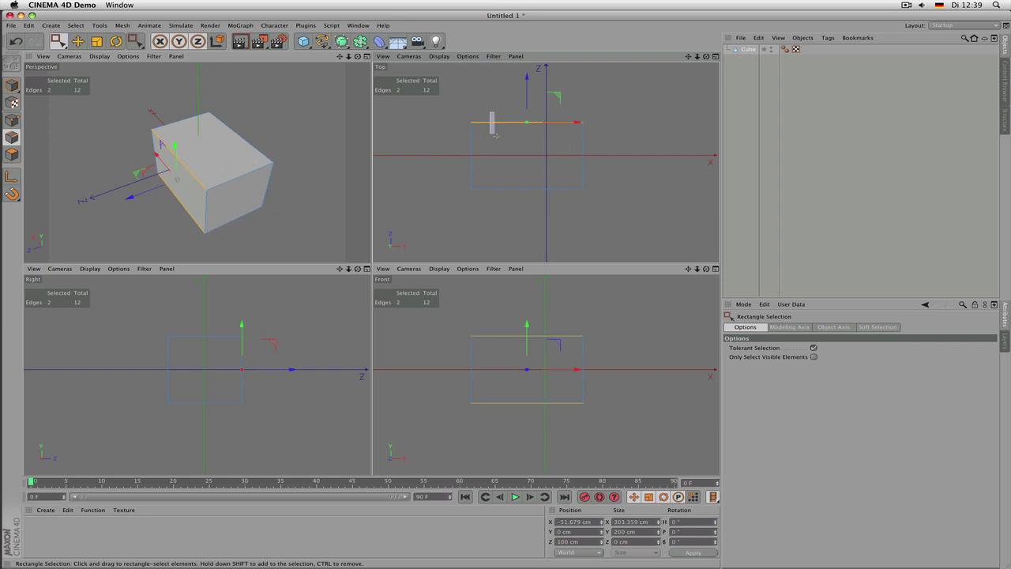
- Toggle Tolerant Selection off and on again, and repeat partial rectangle selections over the same upper edges in the Top view
left_click(813, 347)
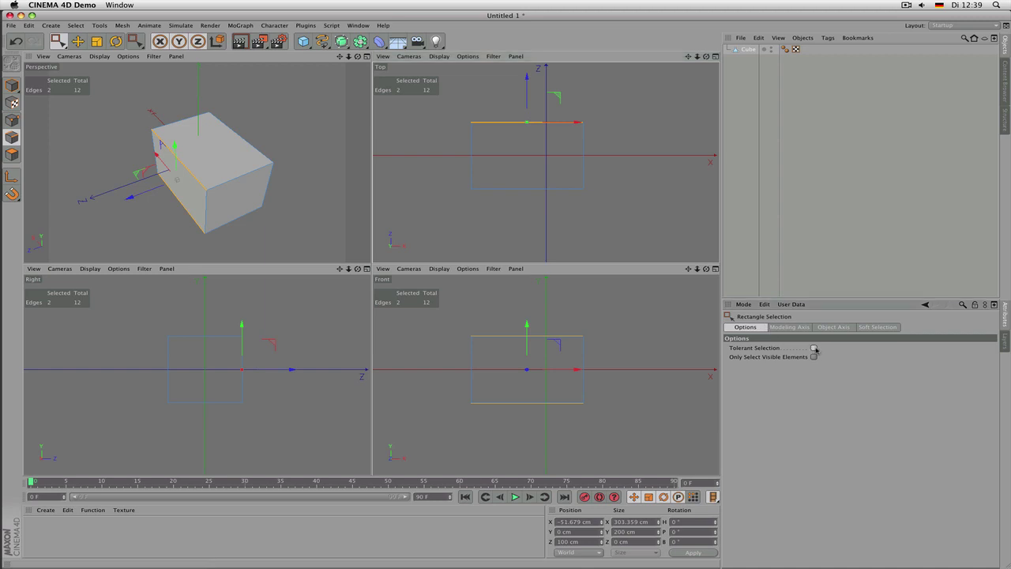
left_click(815, 348)
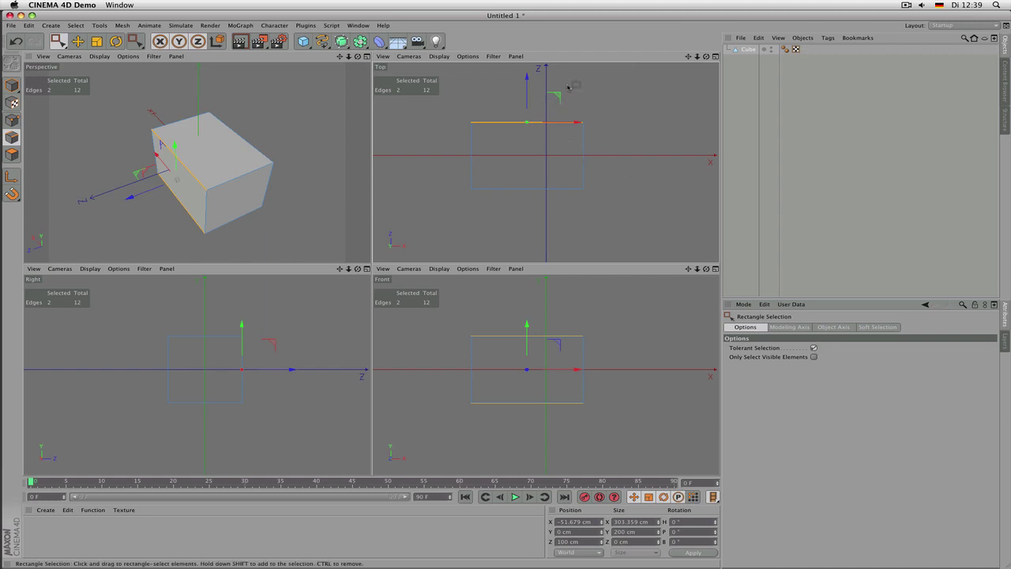
left_click_drag(567, 85, 548, 149)
left_click_drag(488, 98, 502, 145)
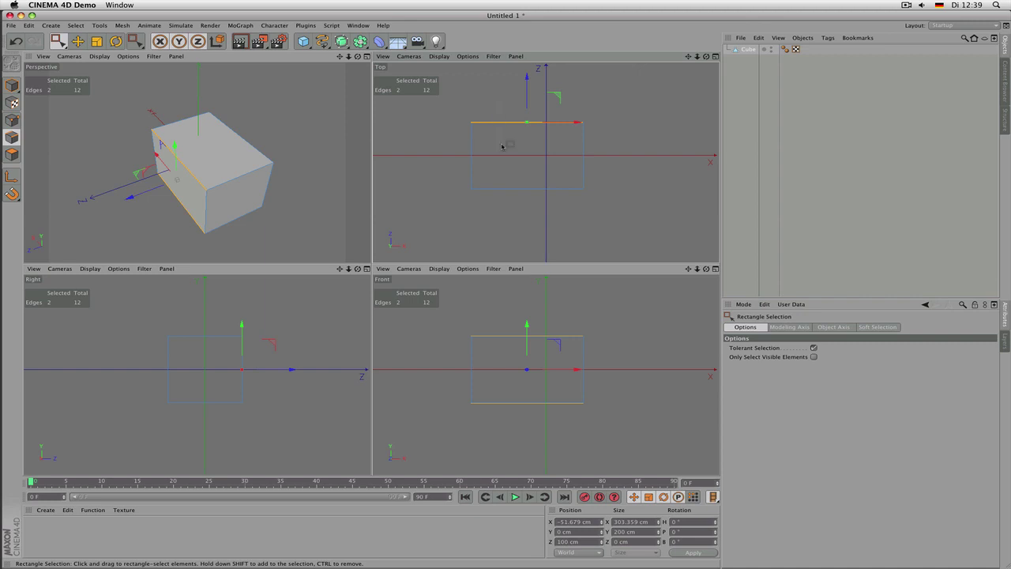
left_click_drag(490, 106, 504, 145)
- Turn off Tolerant Selection and rectangle-select the four edges of the box's right side in the Top view
left_click(815, 347)
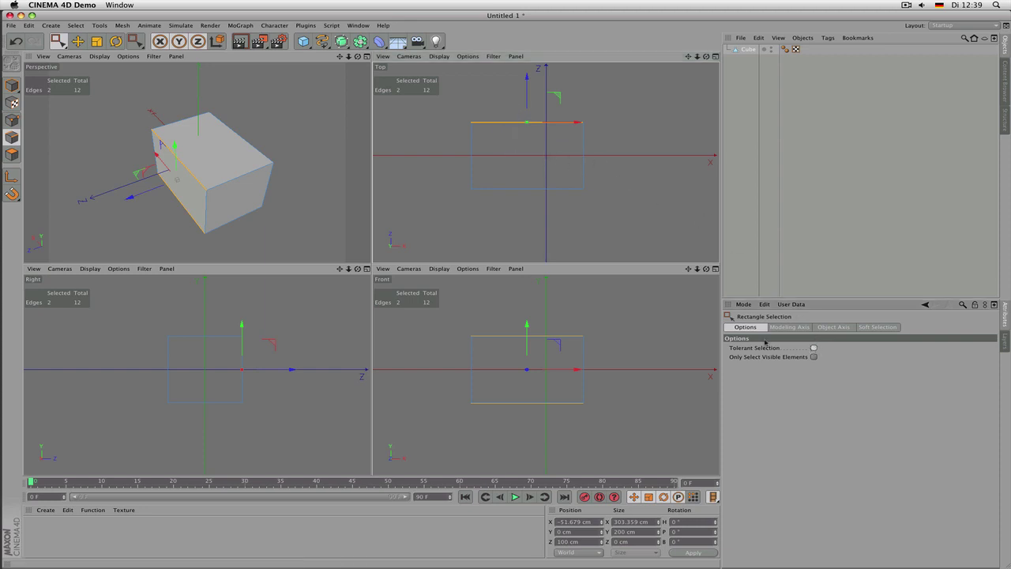
left_click_drag(571, 77, 573, 189)
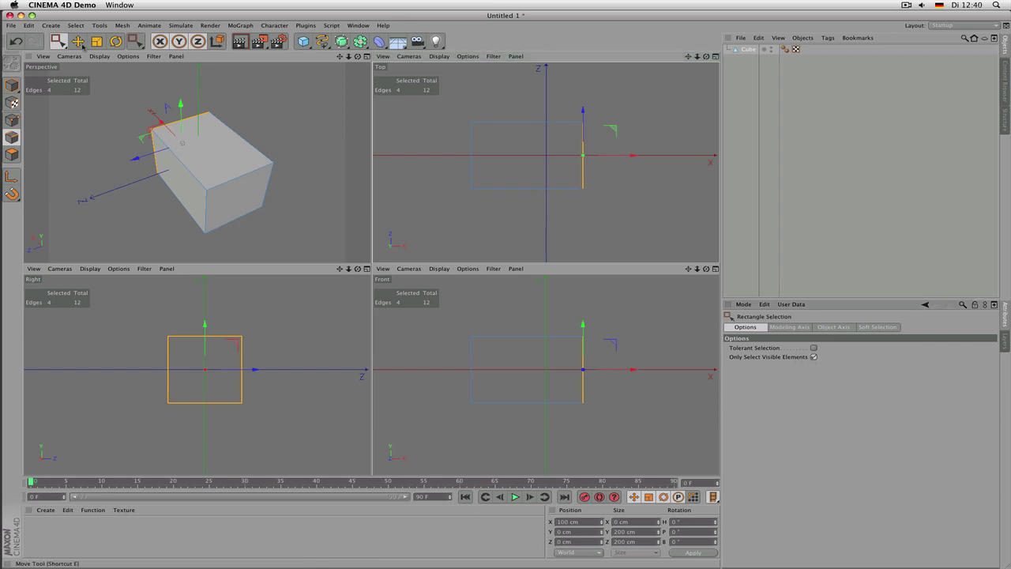
- Switch to Live Selection, maximize the Perspective view and orbit around to the box's end face with the selected edges
left_click(60, 42)
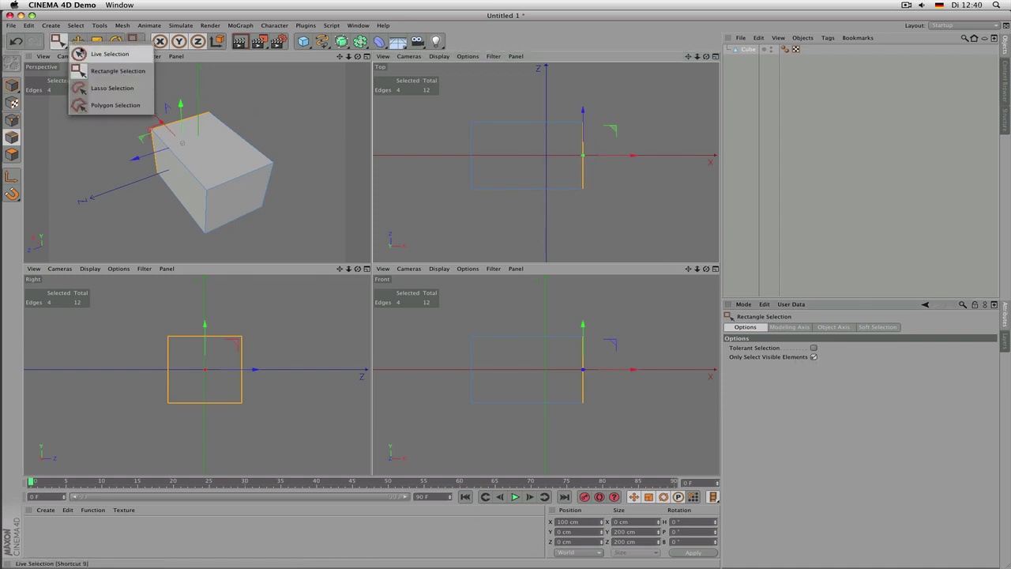
left_click(84, 52)
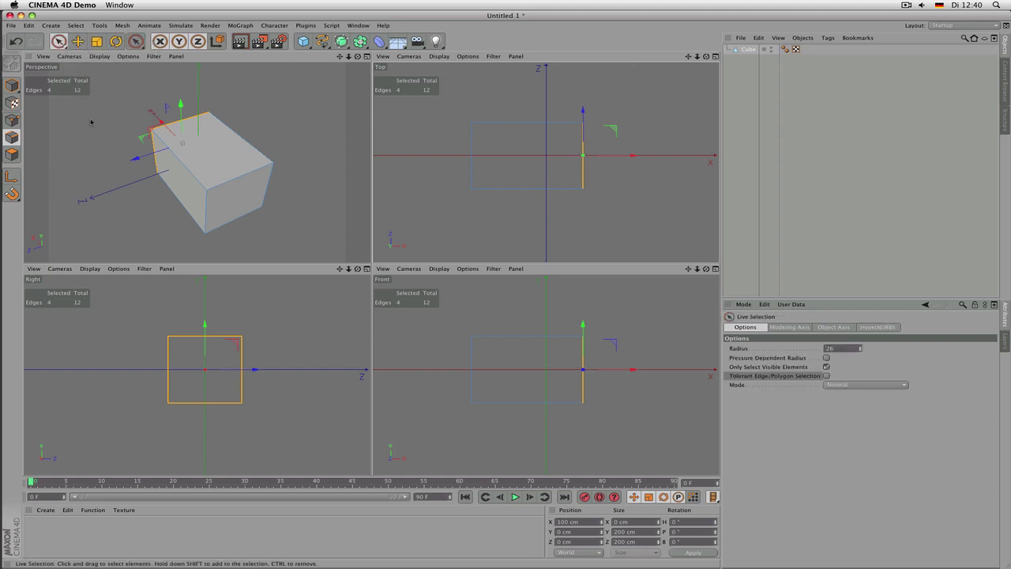
middle_click(197, 140)
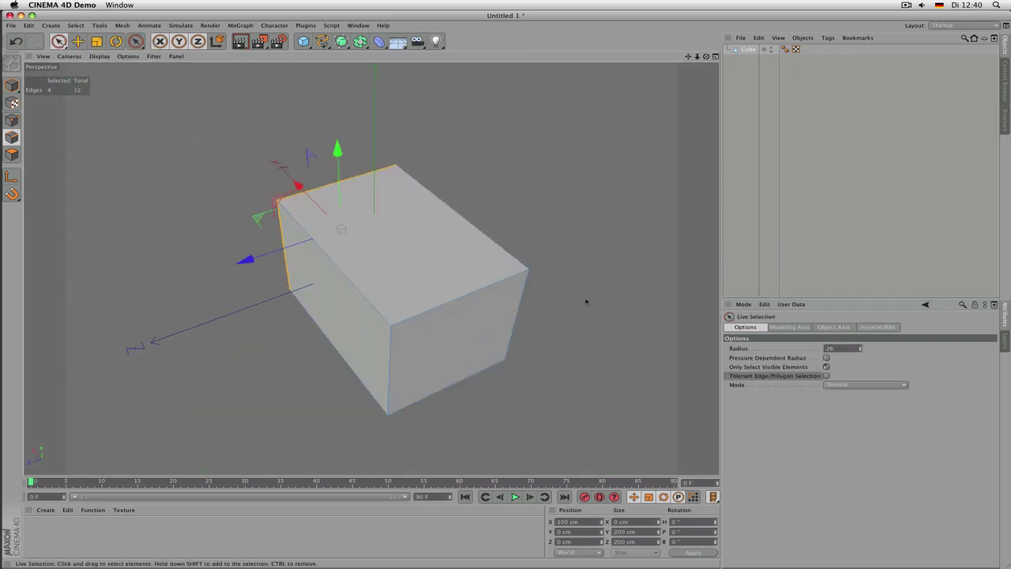
left_click_drag(707, 57, 389, 252)
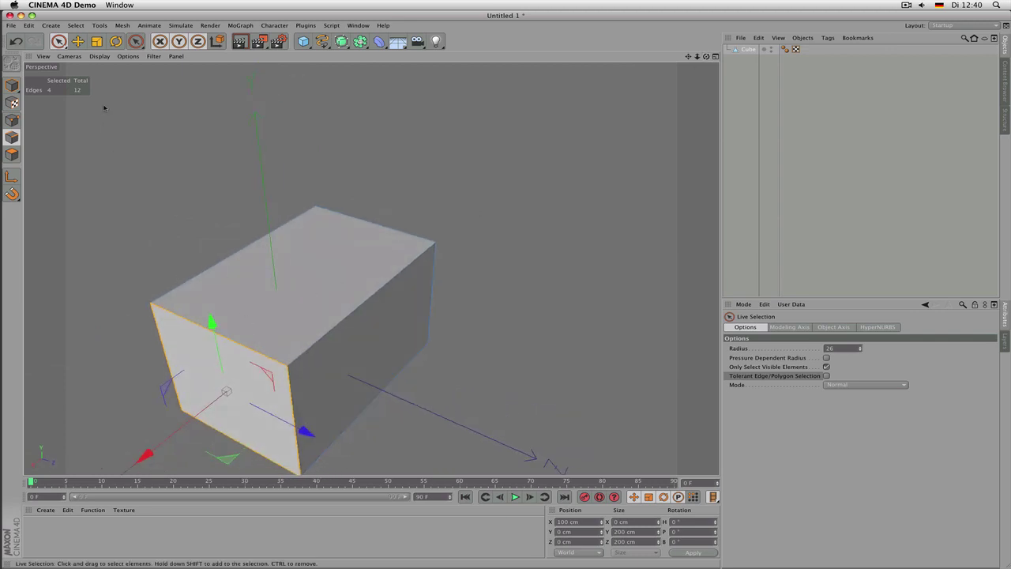
- Switch to Rectangle Selection, clear the edge selection, turn on Tolerant Selection and select the upper edge of the box's near end face
left_click_drag(58, 41, 87, 71)
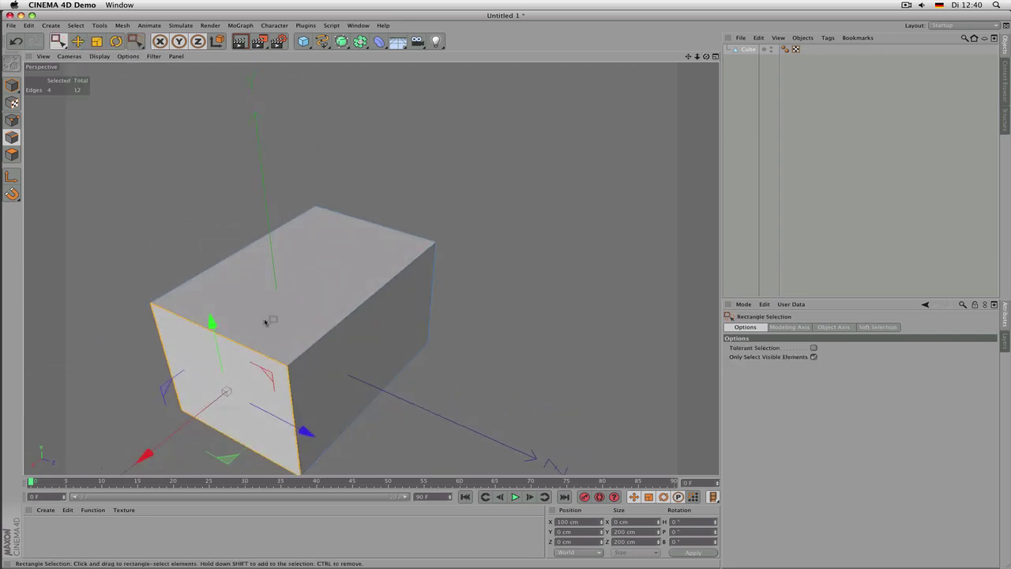
left_click_drag(263, 317, 276, 393)
scroll(289, 345, "down", 3)
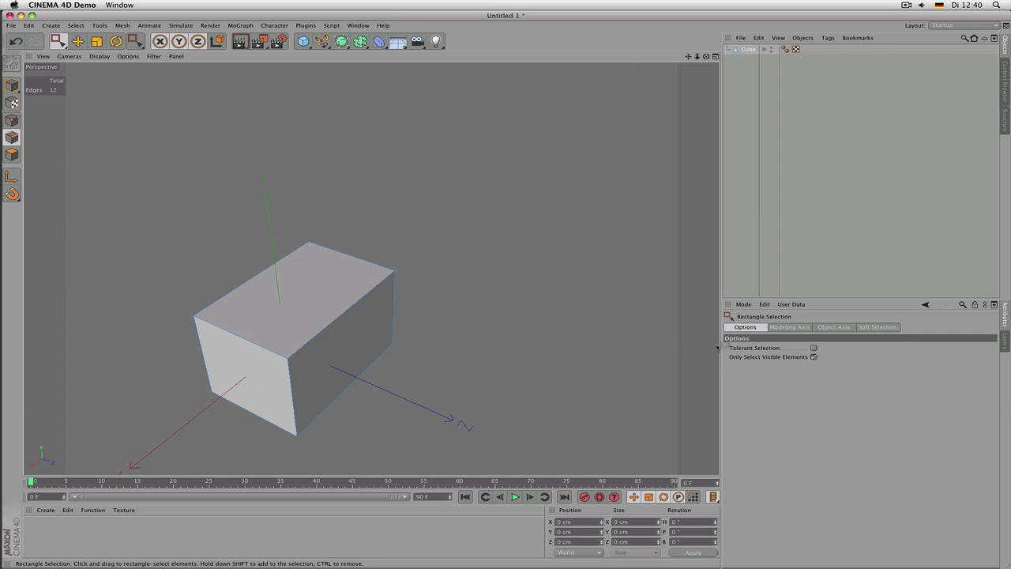
left_click(813, 348)
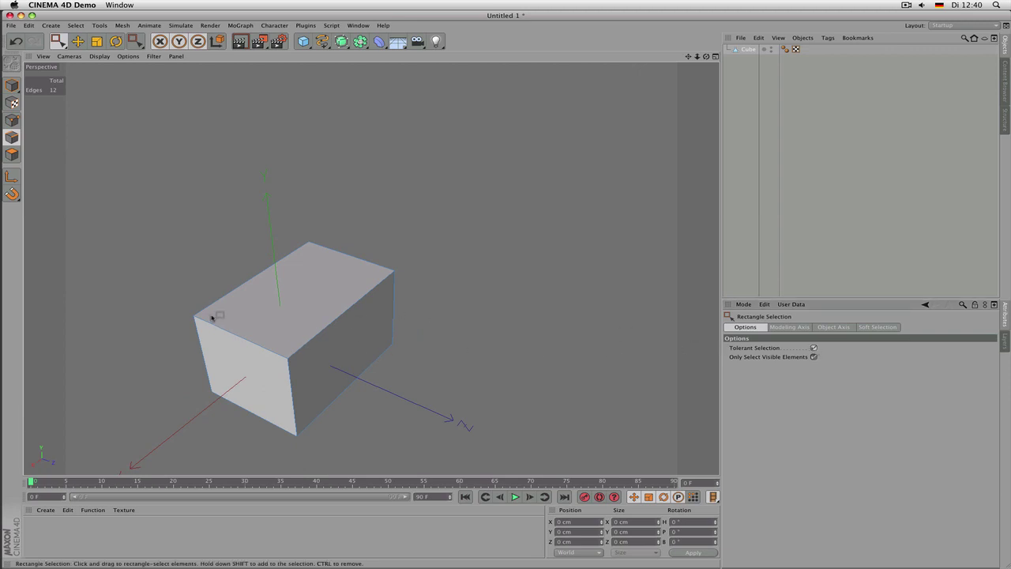
left_click_drag(212, 317, 309, 295)
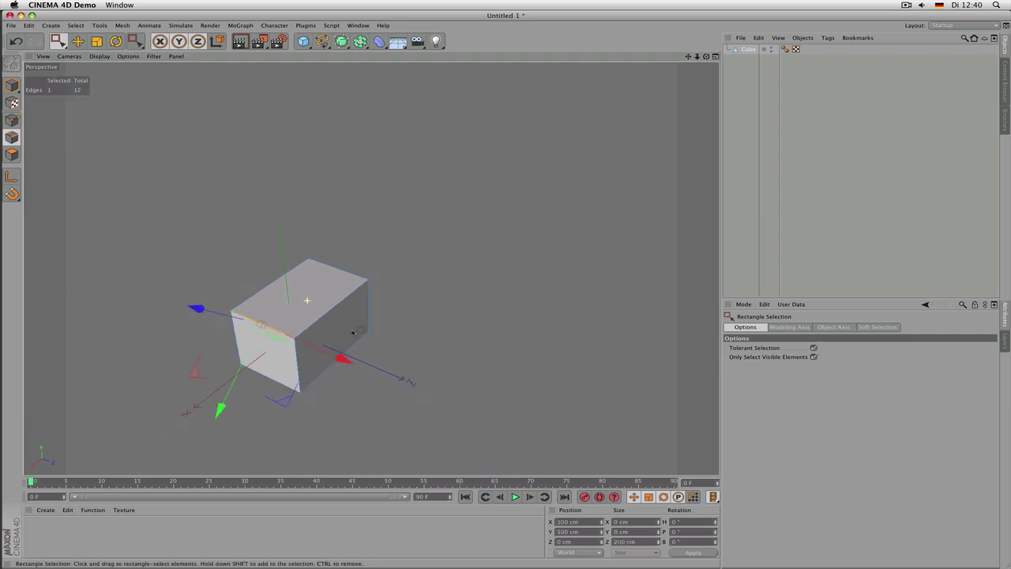
- Set the selected edge's X position to 200 cm
left_click(581, 521)
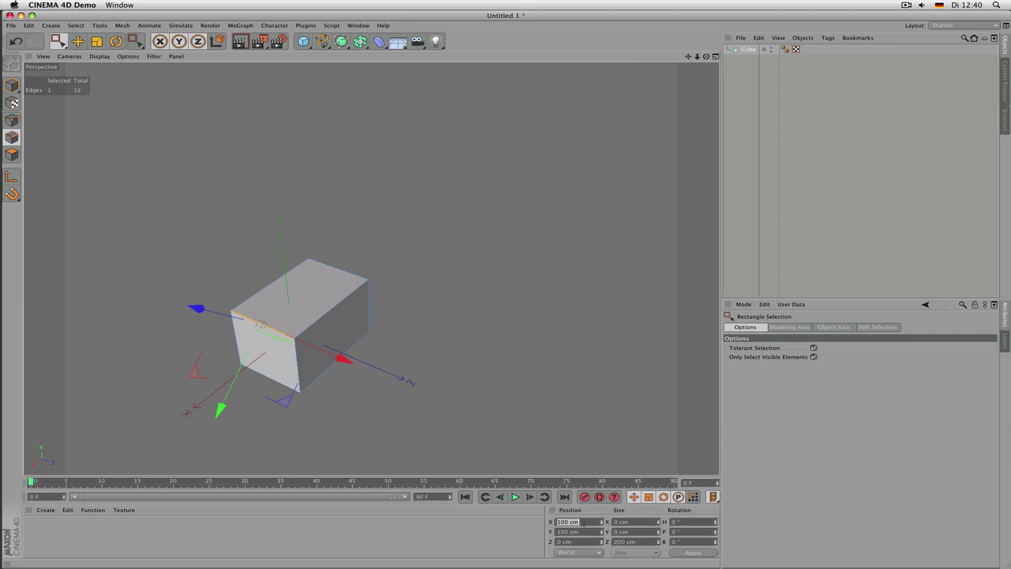
type("200")
key("Return")
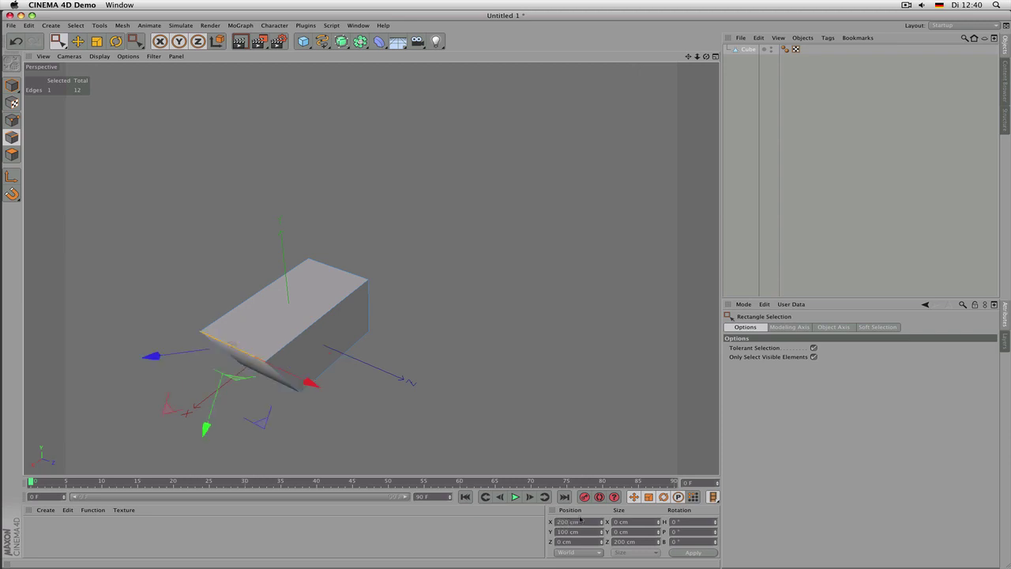
- Inspect the slanted end from several sides and set the selected edge's Z size to 100 cm
left_click_drag(300, 262, 387, 310, "alt")
middle_click_drag(387, 309, 480, 288, "alt")
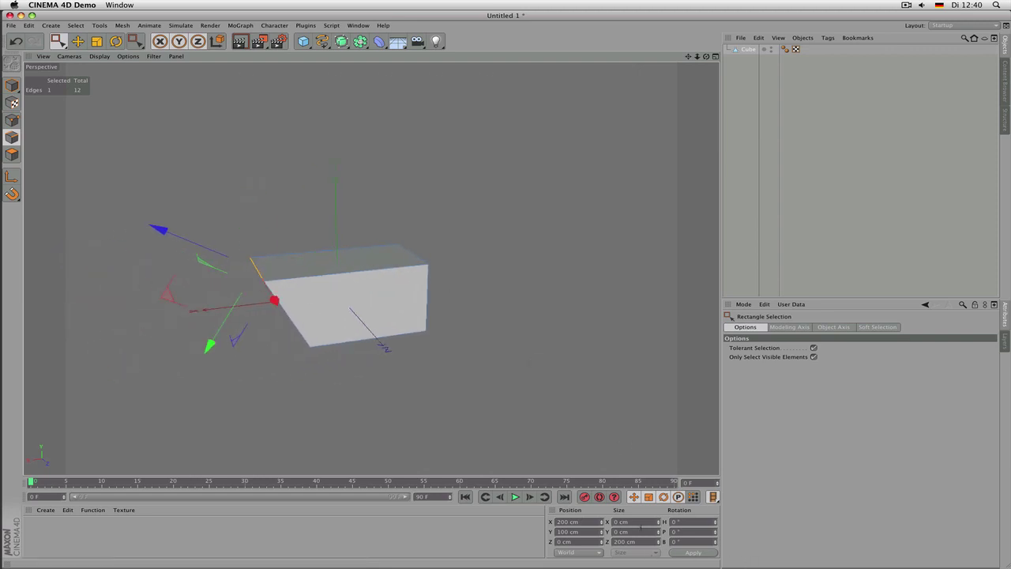
left_click_drag(454, 365, 370, 362, "alt")
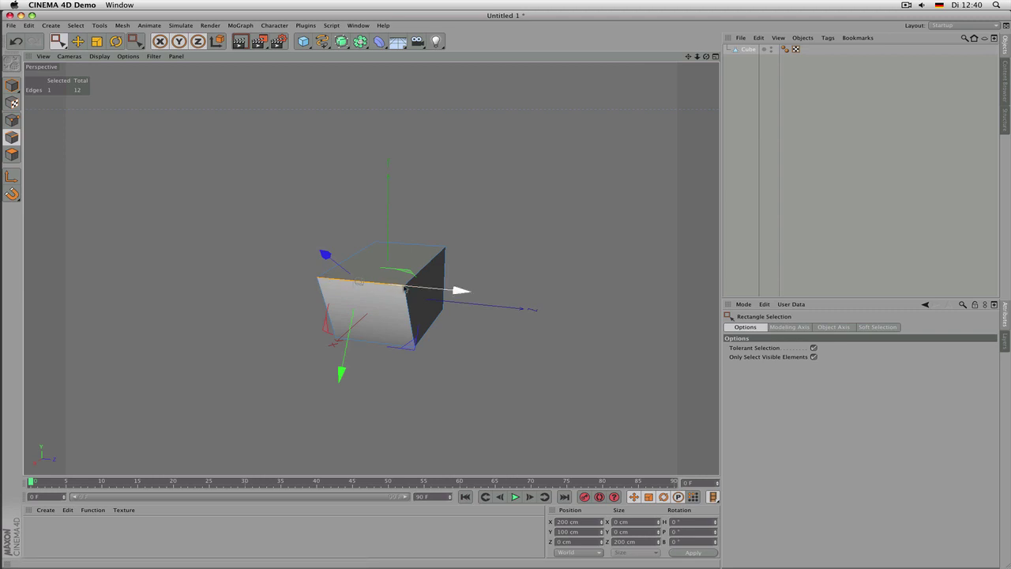
left_click(646, 542)
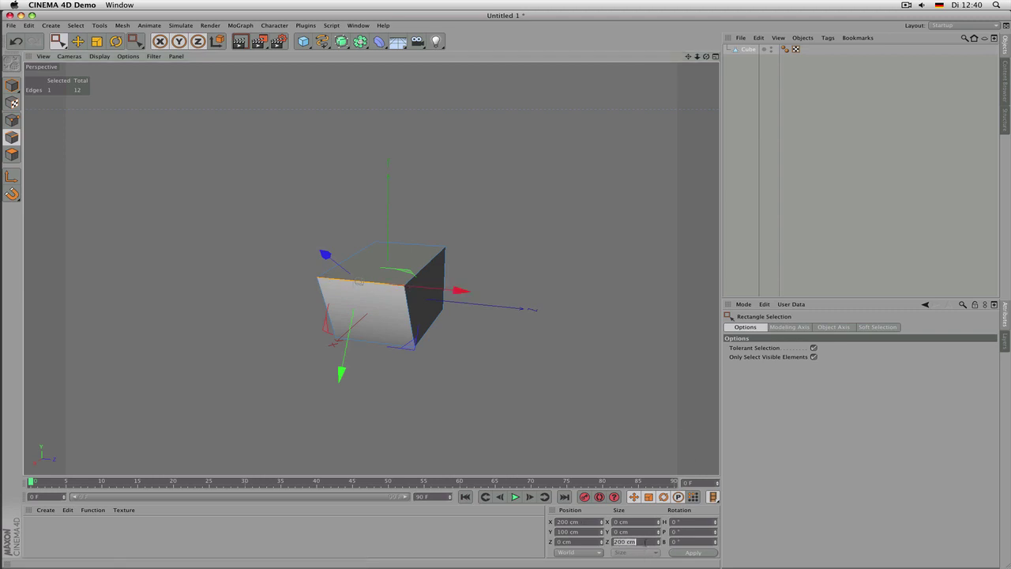
type("100")
key("Return")
- Set the Modeling Axis orientation to Object and move the selected edge further outward along the X axis
left_click_drag(557, 300, 424, 239, "alt")
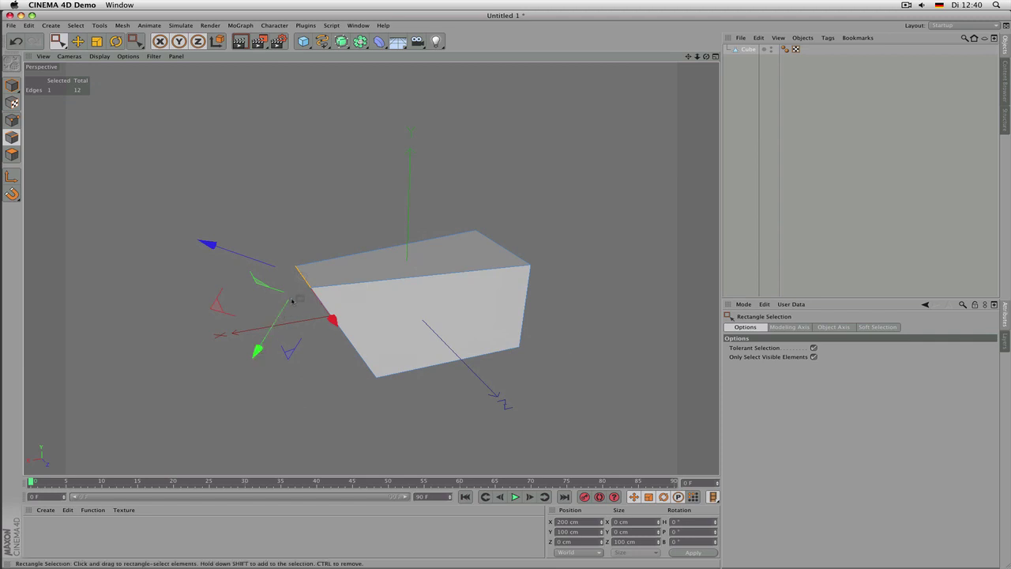
left_click_drag(348, 238, 377, 236, "alt")
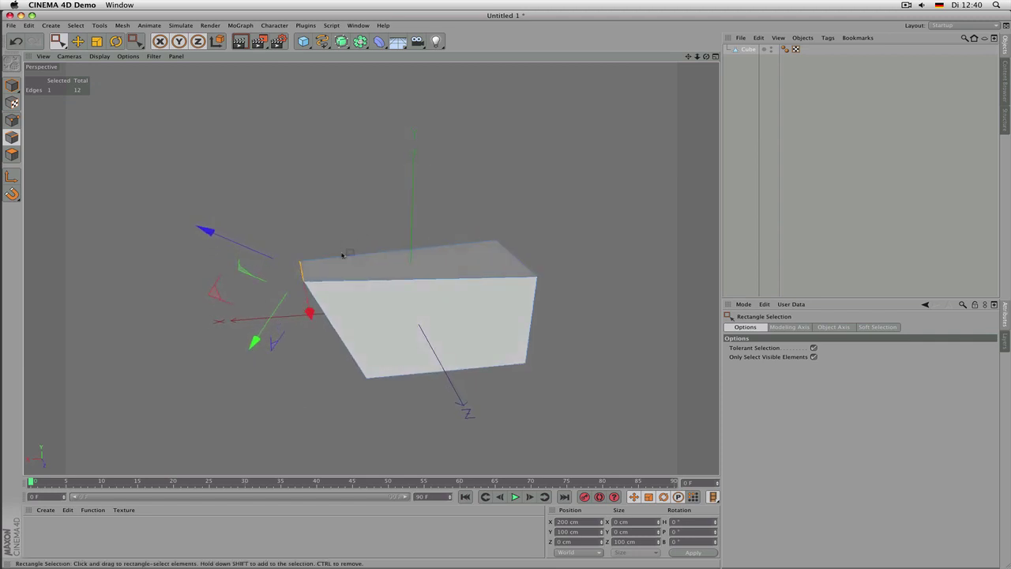
scroll(332, 270, "up", 4)
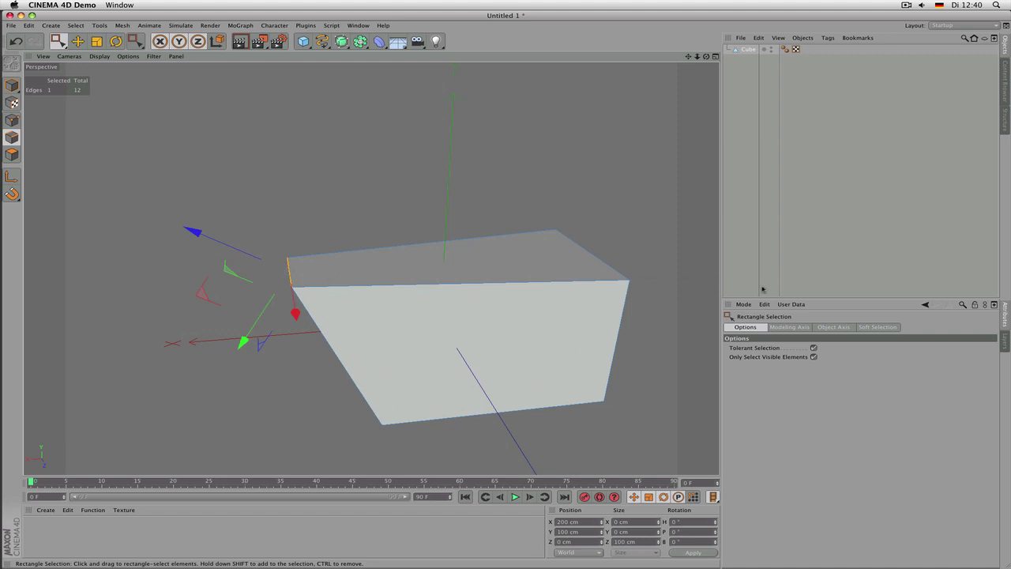
left_click(790, 327)
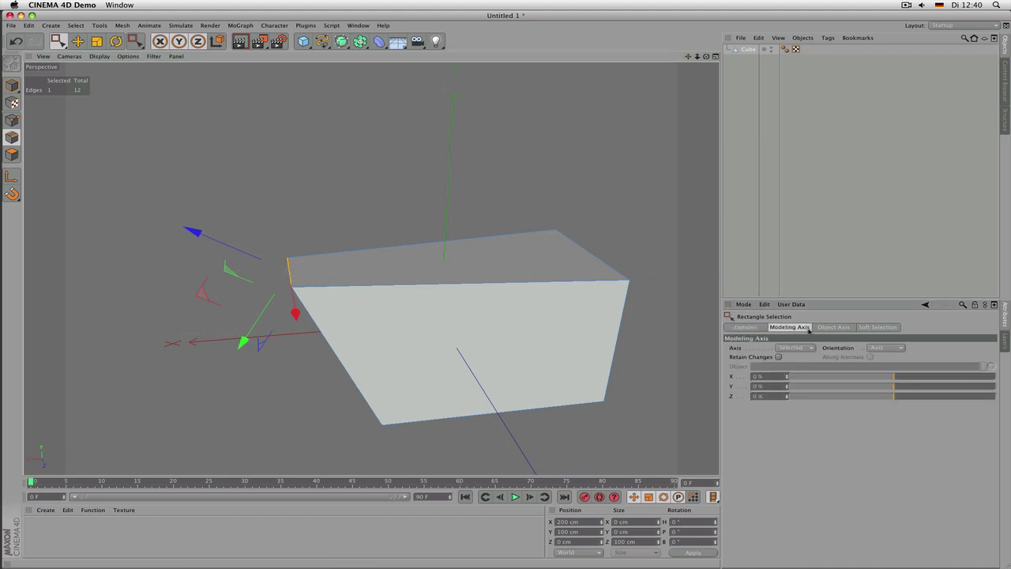
left_click(890, 348)
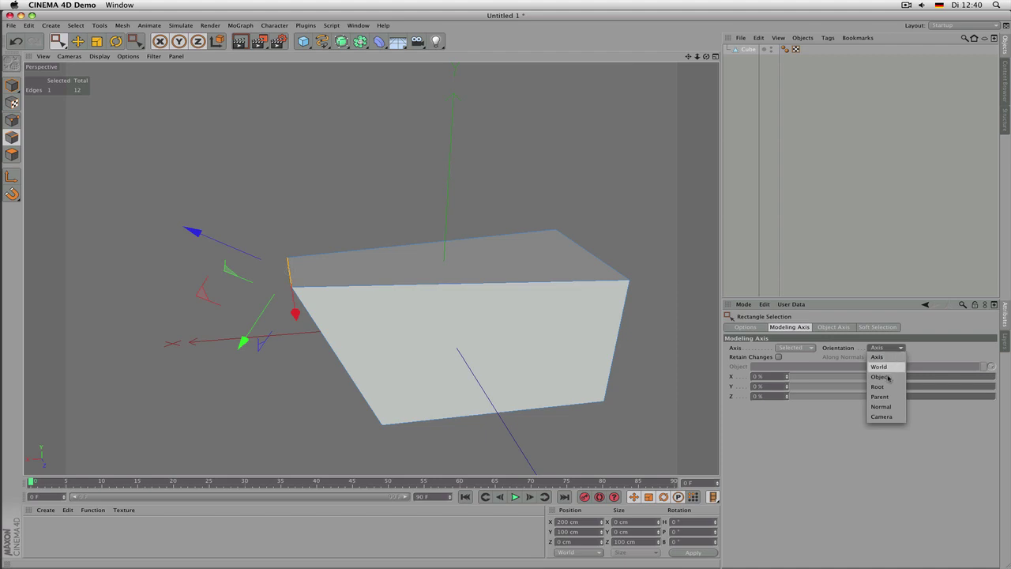
left_click(888, 376)
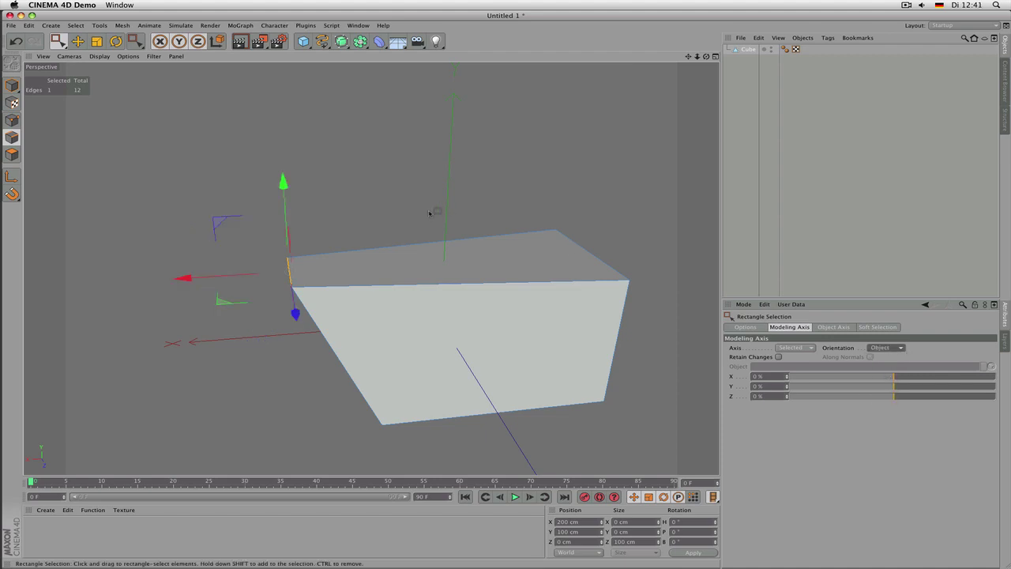
scroll(429, 213, "down", 2)
left_click_drag(264, 262, 198, 269)
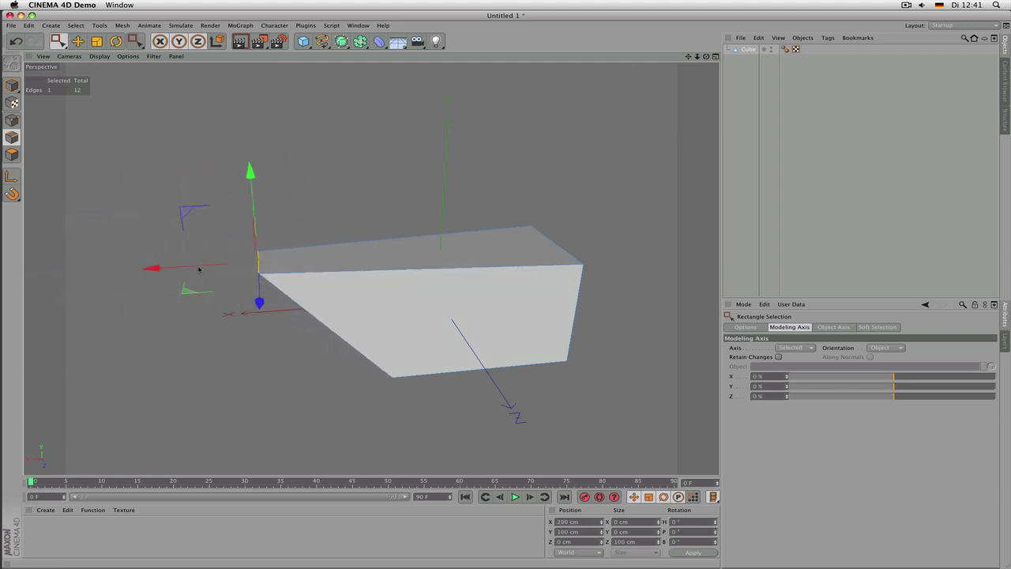
- Select only the upper edge at the box's opposite end and move it outward along X to about -260 cm
left_click_drag(456, 187, 610, 297)
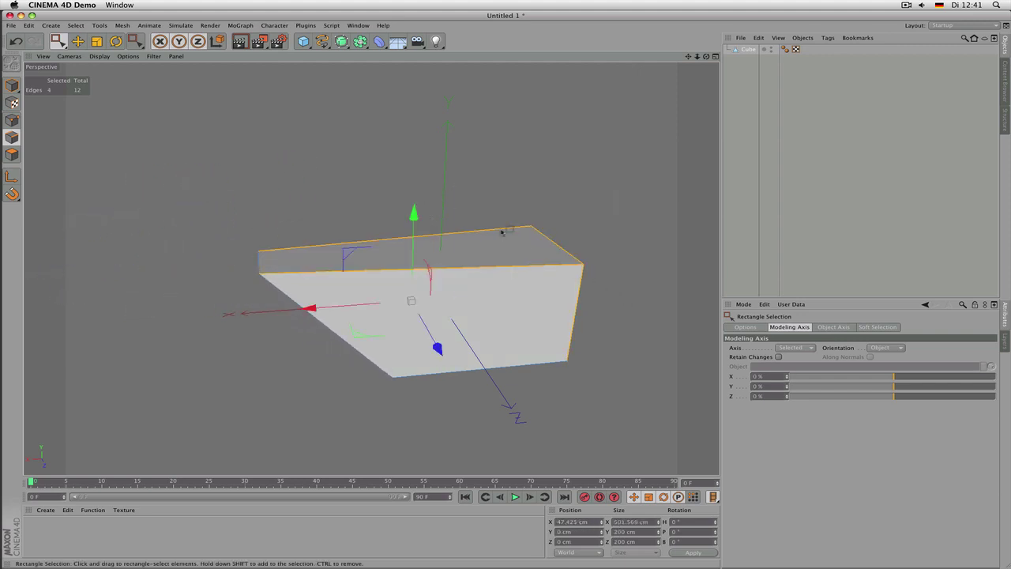
left_click_drag(580, 234, 543, 253)
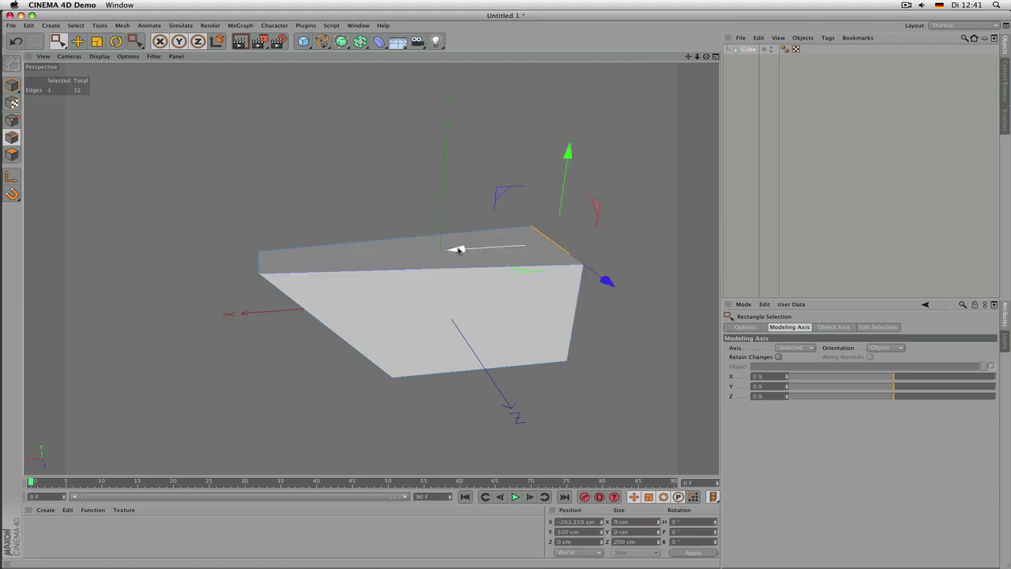
left_click_drag(458, 248, 489, 248)
- Orbit to the narrowed end and rectangle-select two of its edges in the Perspective view
scroll(483, 187, "down", 2)
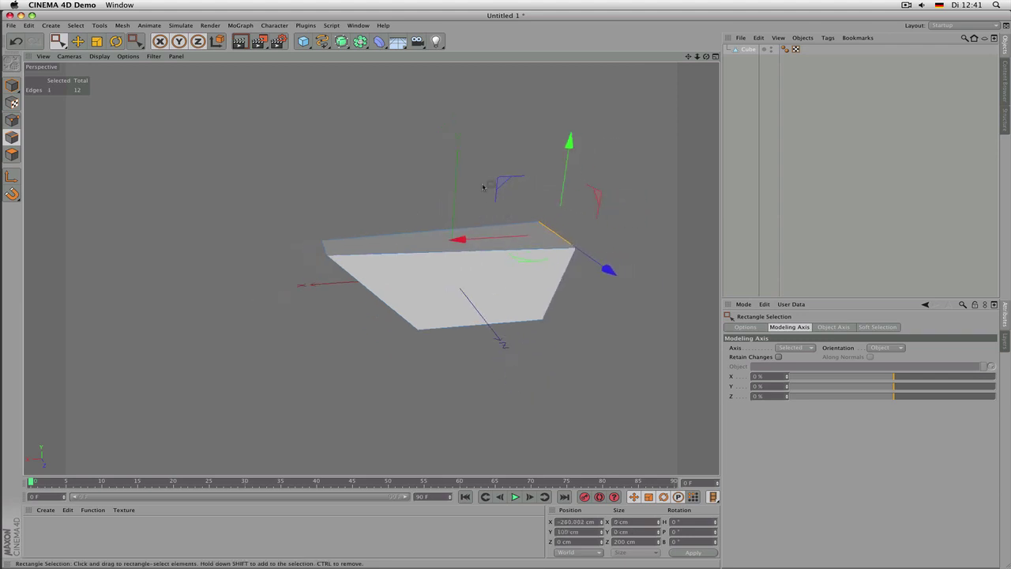
left_click_drag(471, 181, 350, 175, "alt")
left_click_drag(301, 248, 380, 289)
left_click_drag(336, 254, 346, 277)
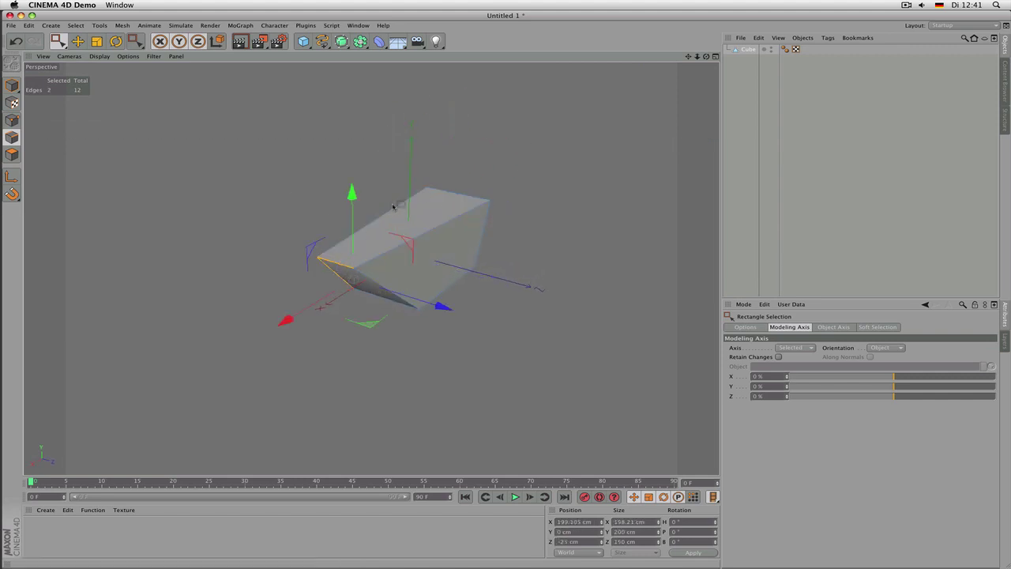
scroll(394, 206, "up", 3)
left_click_drag(452, 194, 476, 210, "alt")
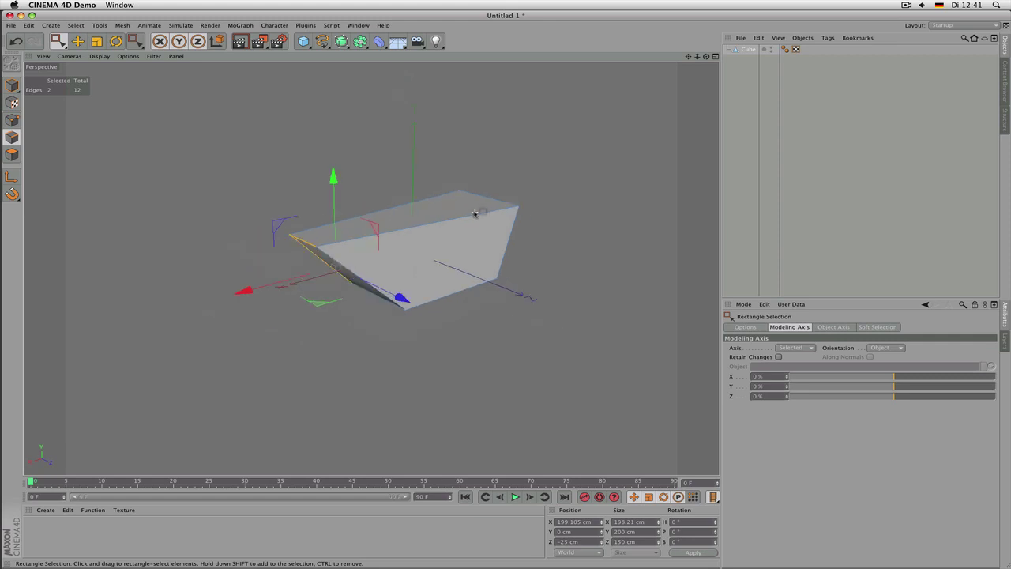
- Select the Cube object, show its polygon list in the Structure Manager and highlight polygon 1
left_click(748, 50)
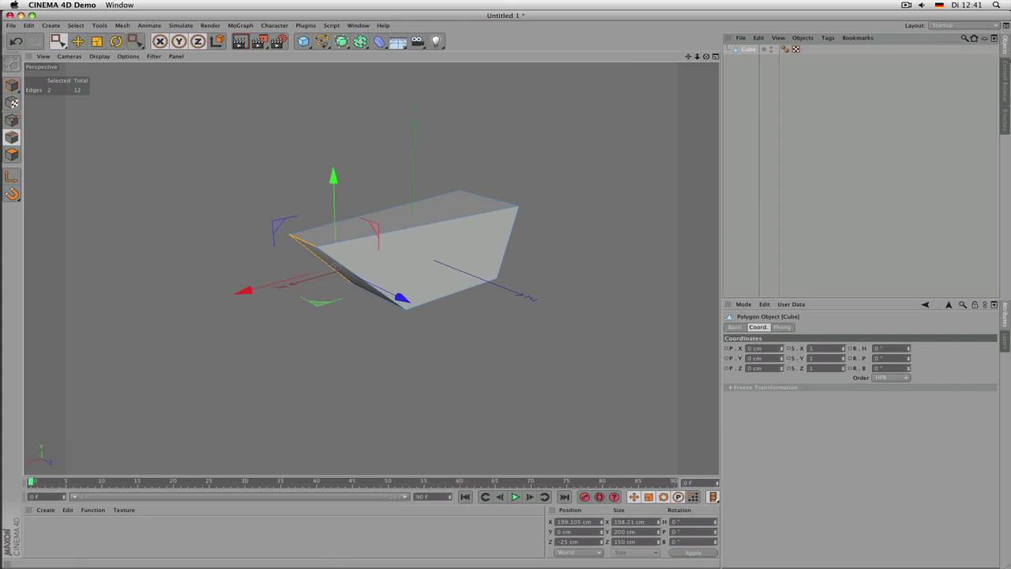
left_click(1006, 120)
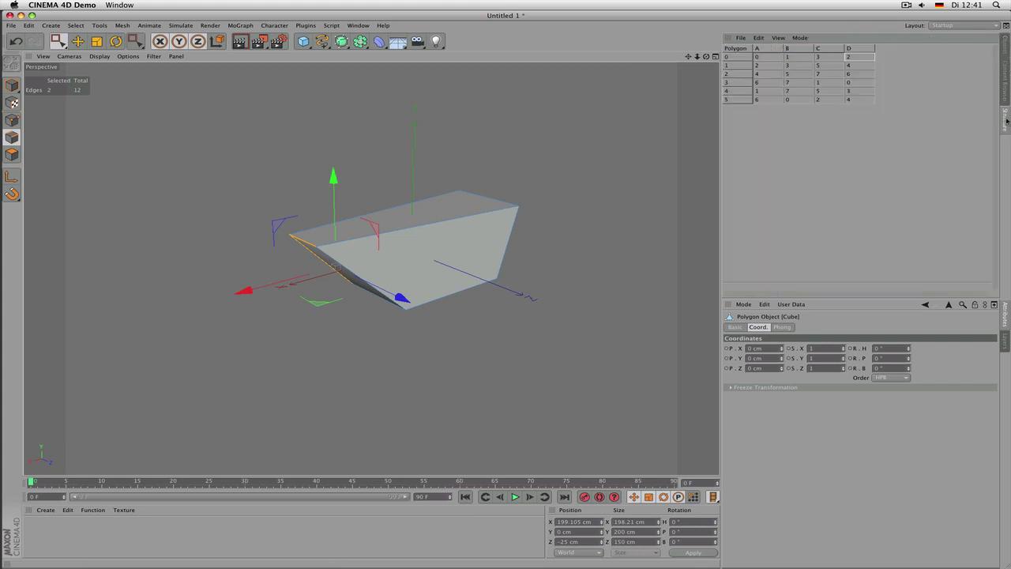
left_click(731, 67)
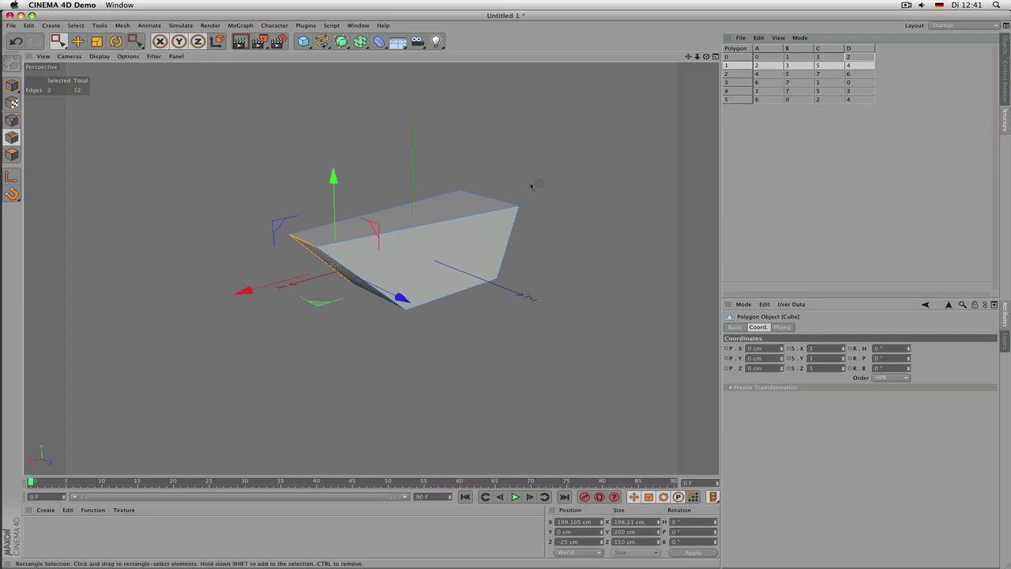
- Rectangle-select edges around the box's wide upper end, and switch to Points mode and back to Edges mode to compare the selection
left_click_drag(449, 168, 535, 238)
left_click_drag(535, 153, 461, 211)
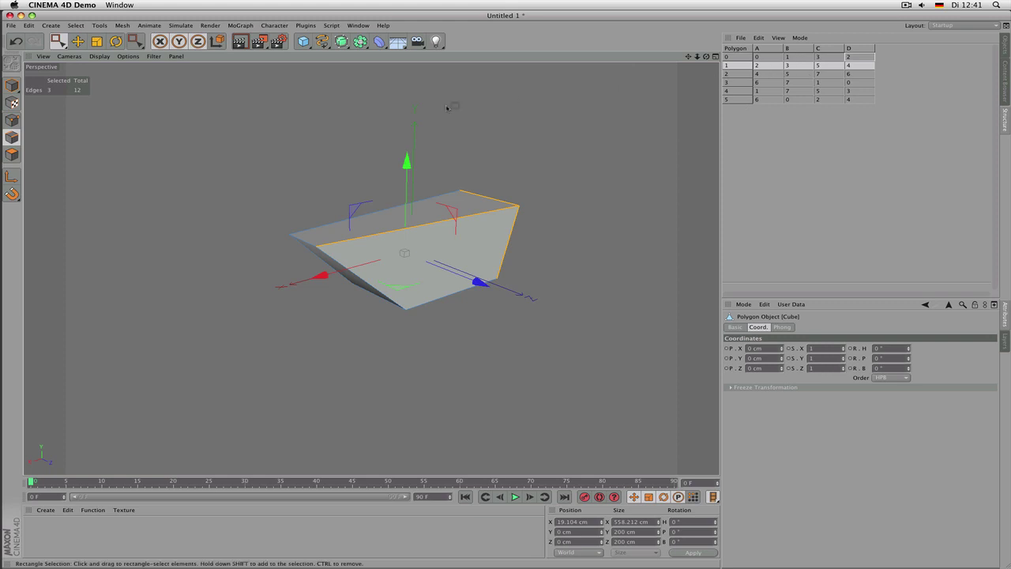
left_click(11, 120)
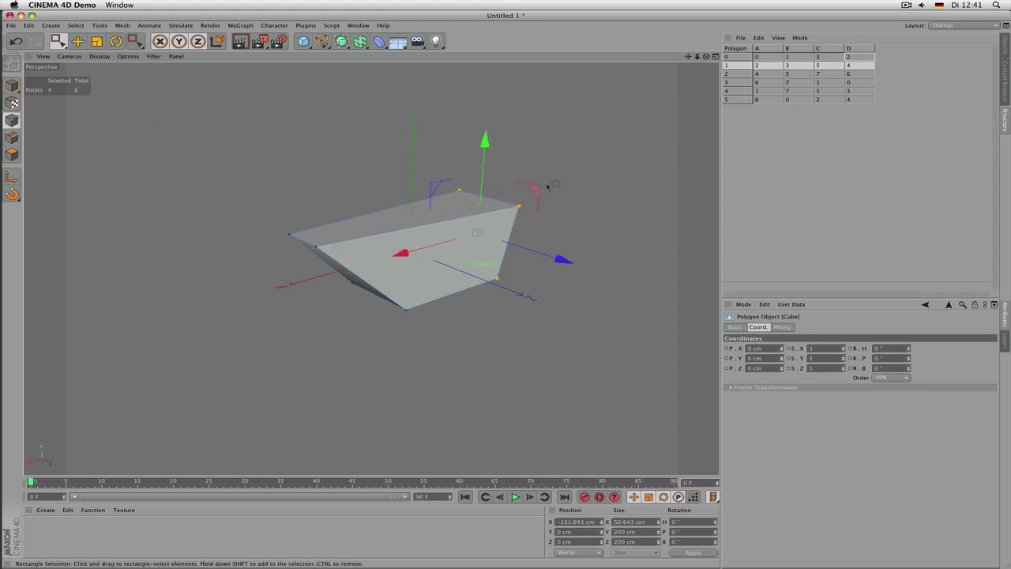
left_click(12, 137)
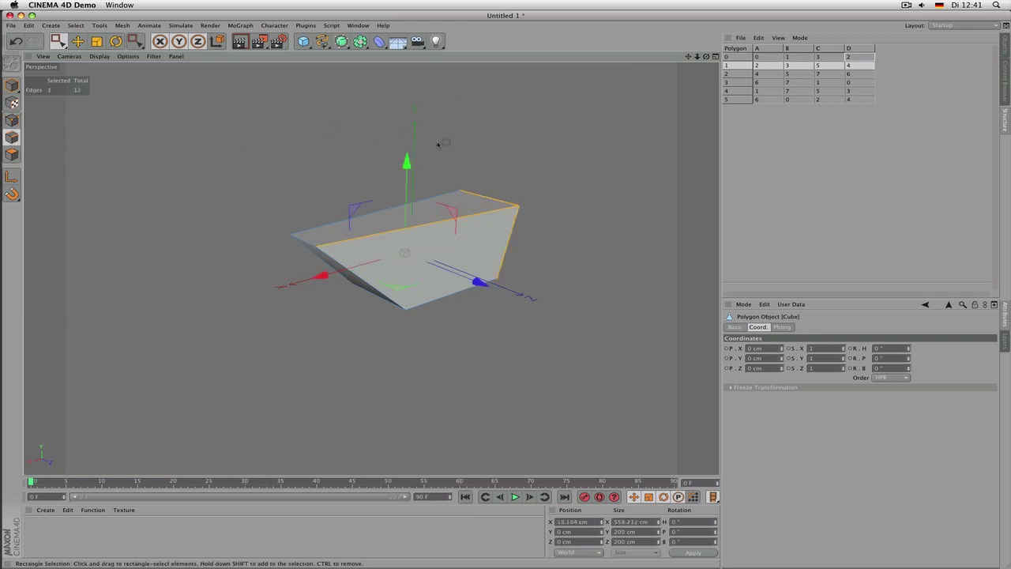
- Compare rectangle-selected edges with only the upper edge at the box's wide end, and view the point list in the Structure Manager
left_click_drag(591, 166, 422, 233)
left_click(799, 38)
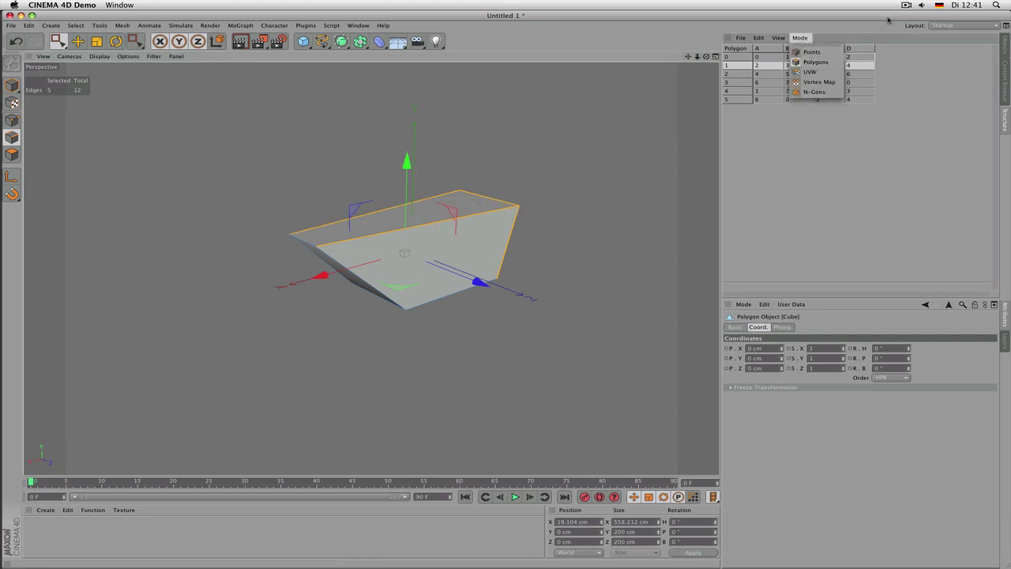
left_click(887, 21)
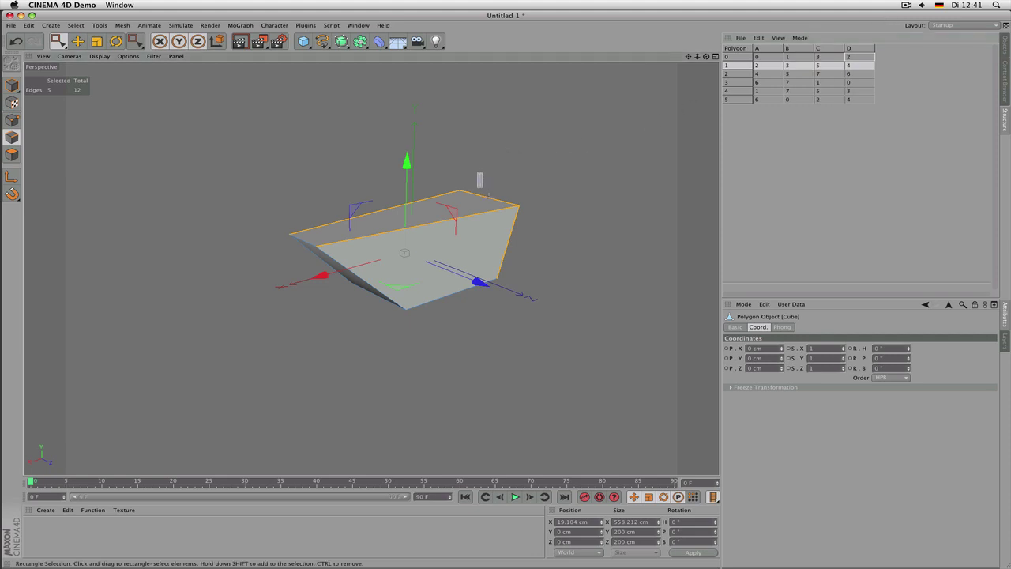
left_click(493, 205)
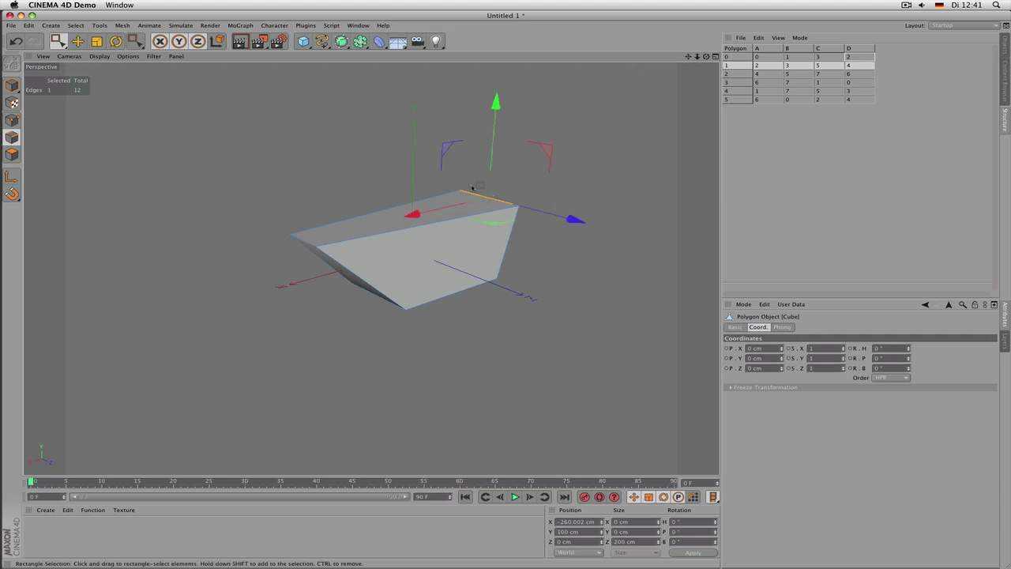
left_click(800, 38)
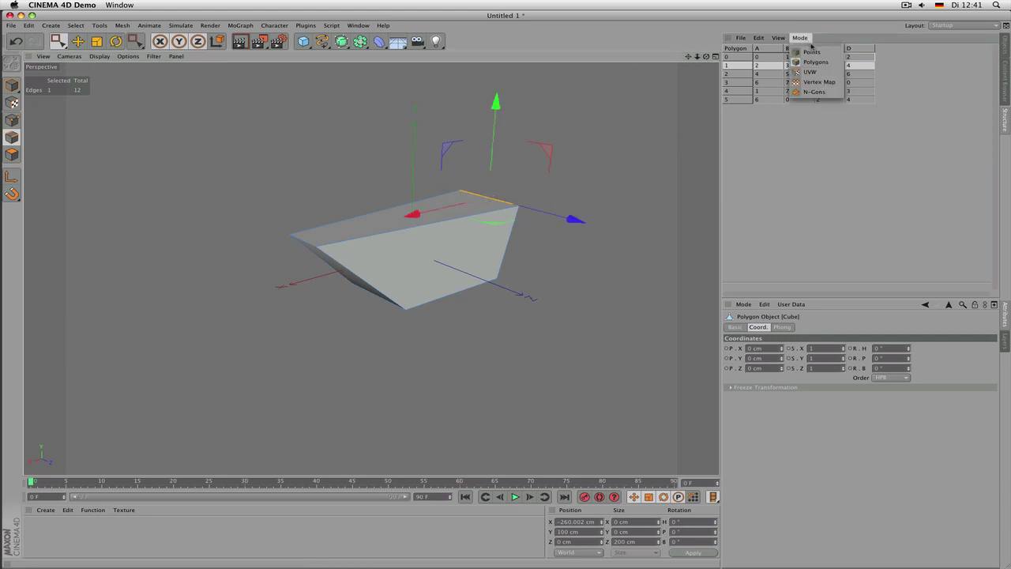
left_click(814, 52)
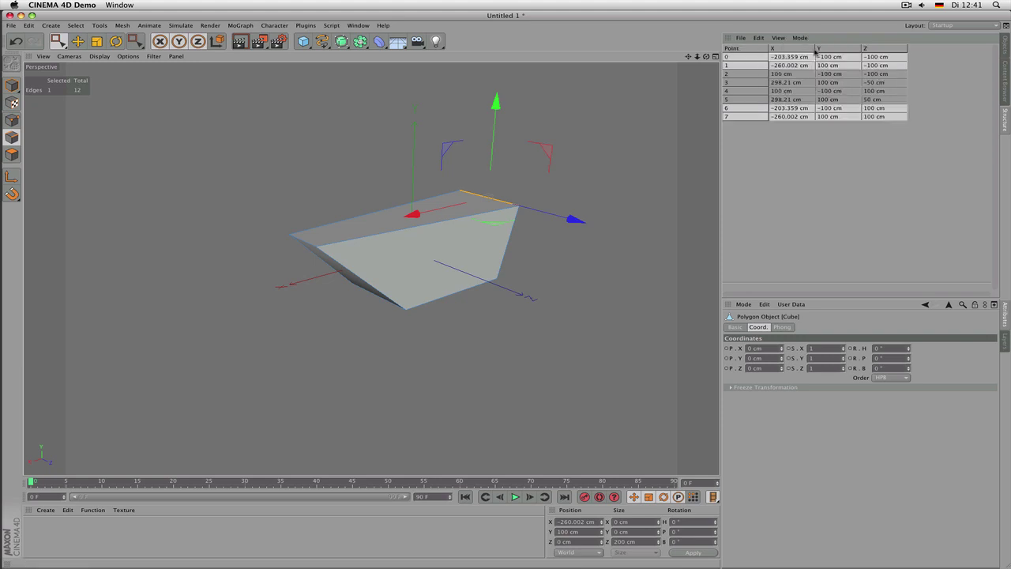
left_click(1006, 48)
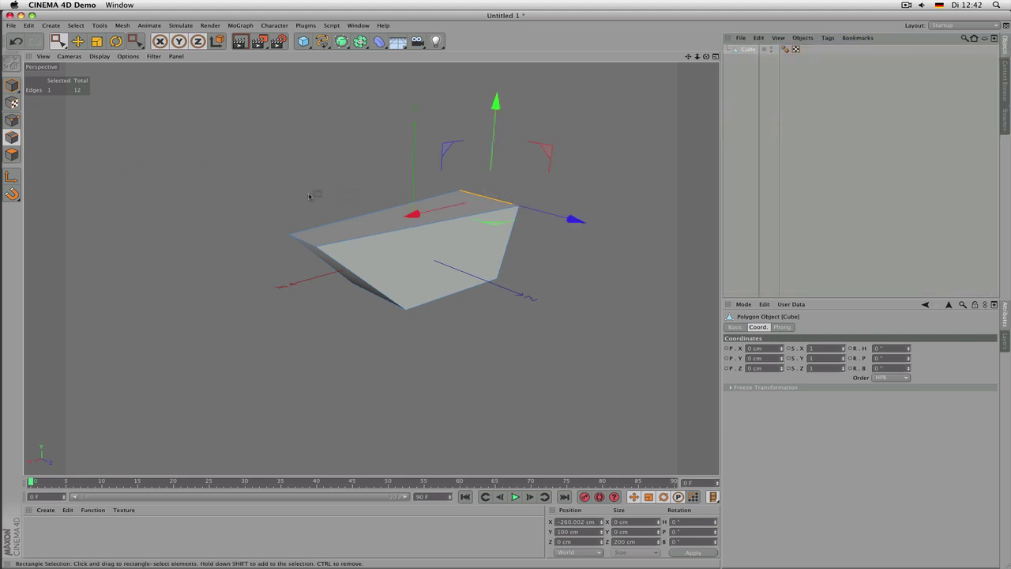
- Rectangle-select the edges around the box's pointed upper end and switch to Polygons mode
left_click_drag(242, 201, 357, 271)
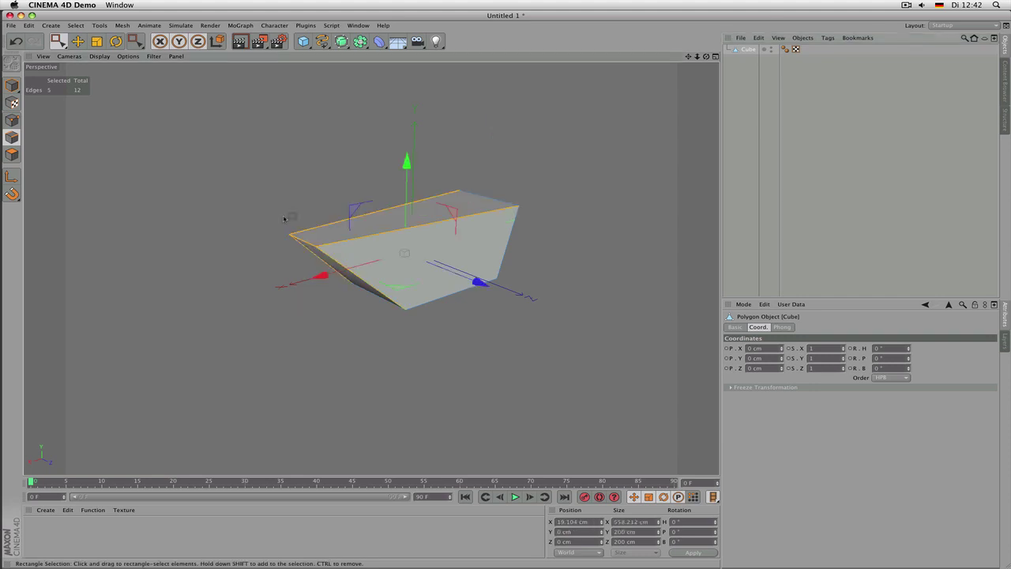
left_click(12, 155)
scroll(497, 211, "up", 1)
left_click_drag(477, 218, 365, 223, "alt")
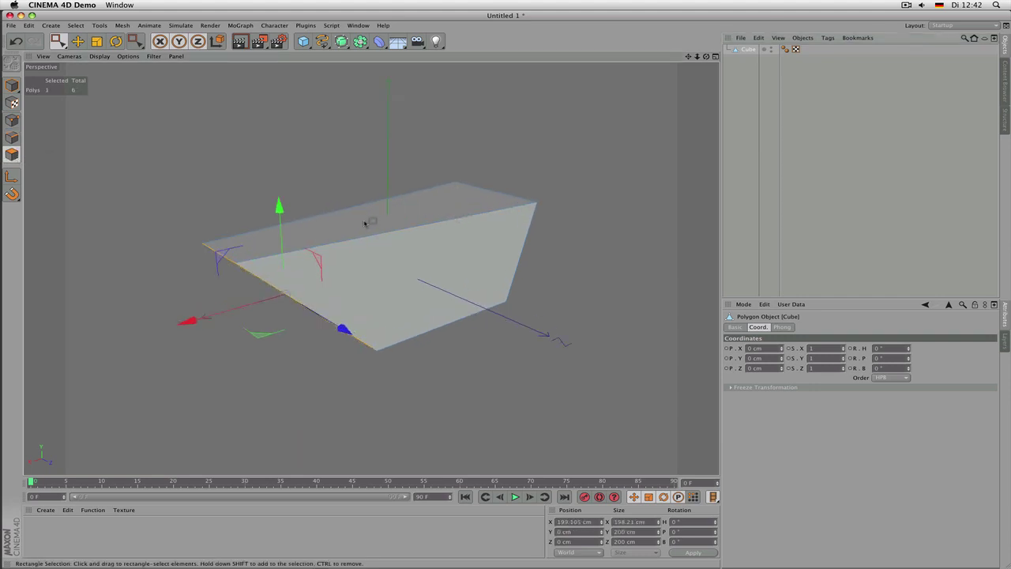
- Switch to Live Selection, deselect all polygons and enable Tolerant Edge/Polygon Selection in the tool's options
left_click_drag(58, 41, 79, 53)
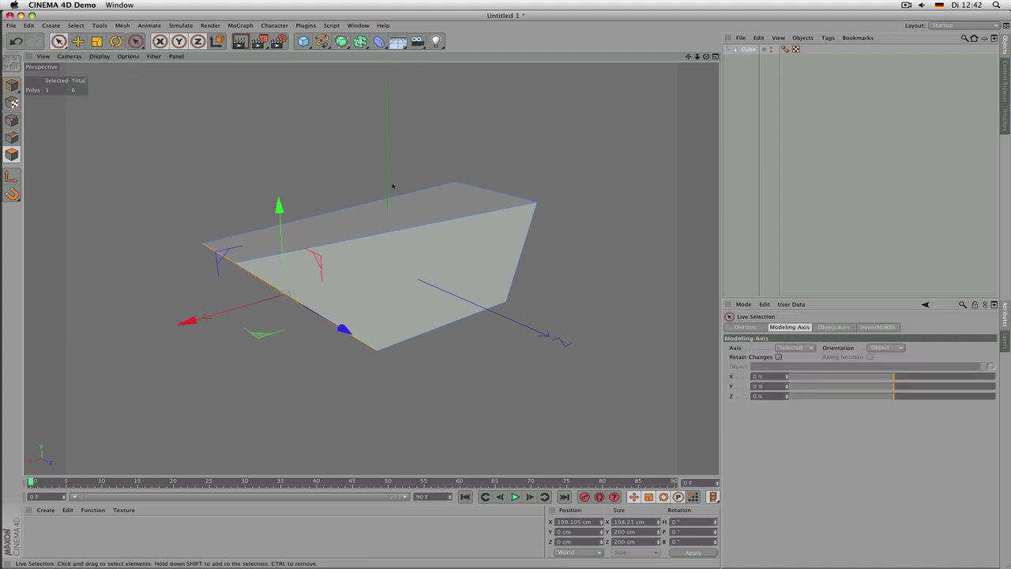
key("super+shift+a")
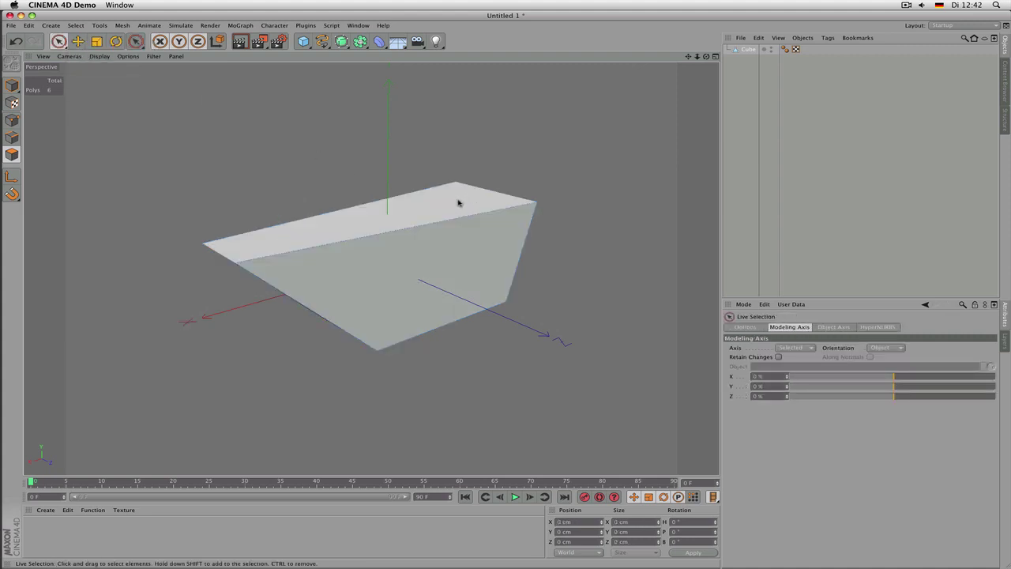
left_click(751, 50)
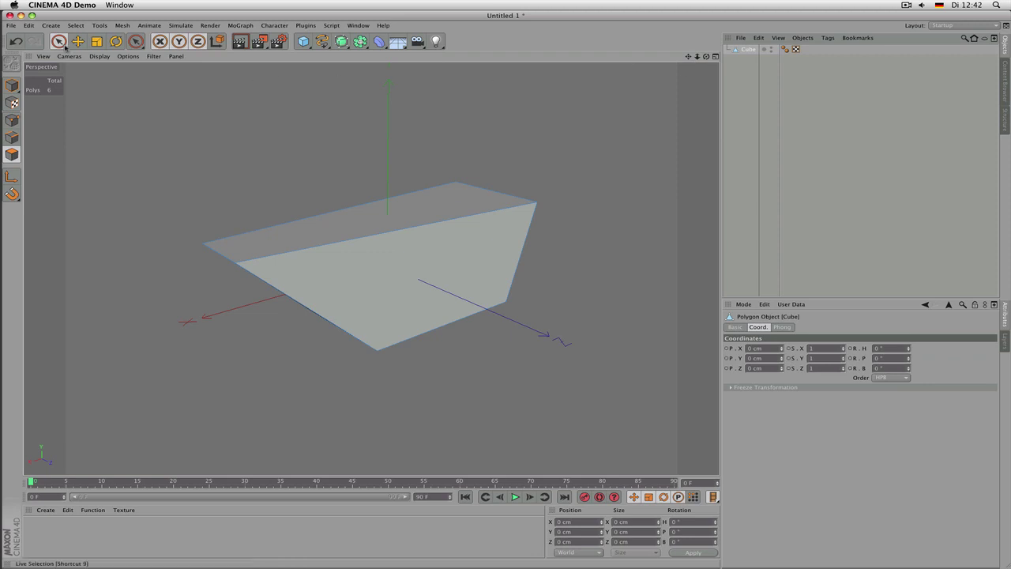
left_click(63, 45)
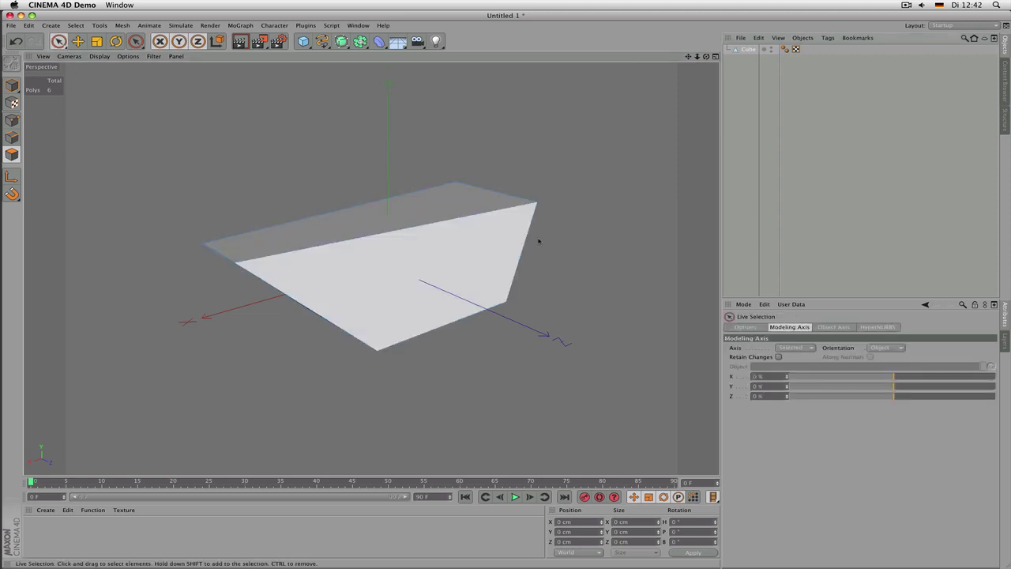
left_click(758, 327)
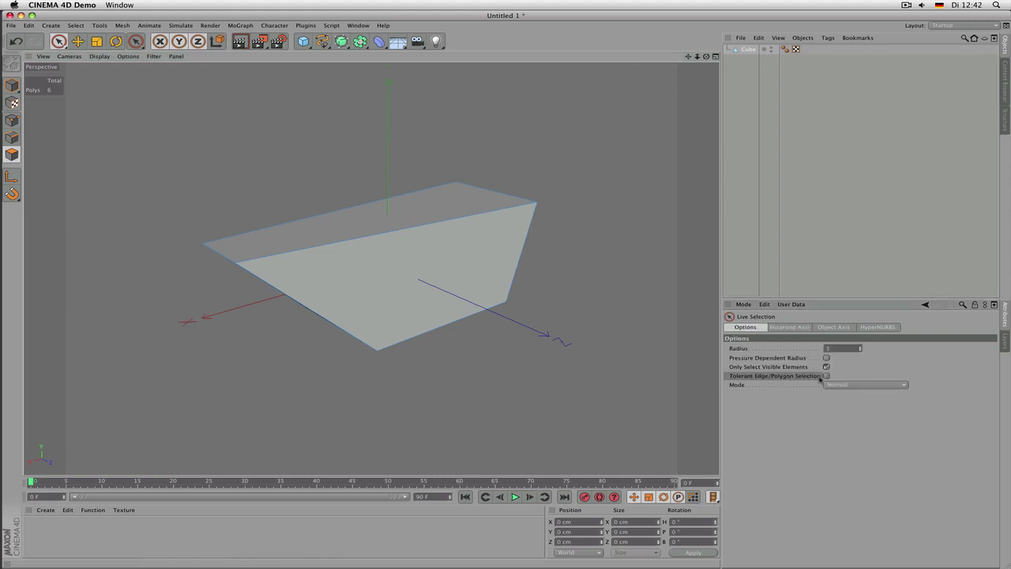
left_click(826, 375)
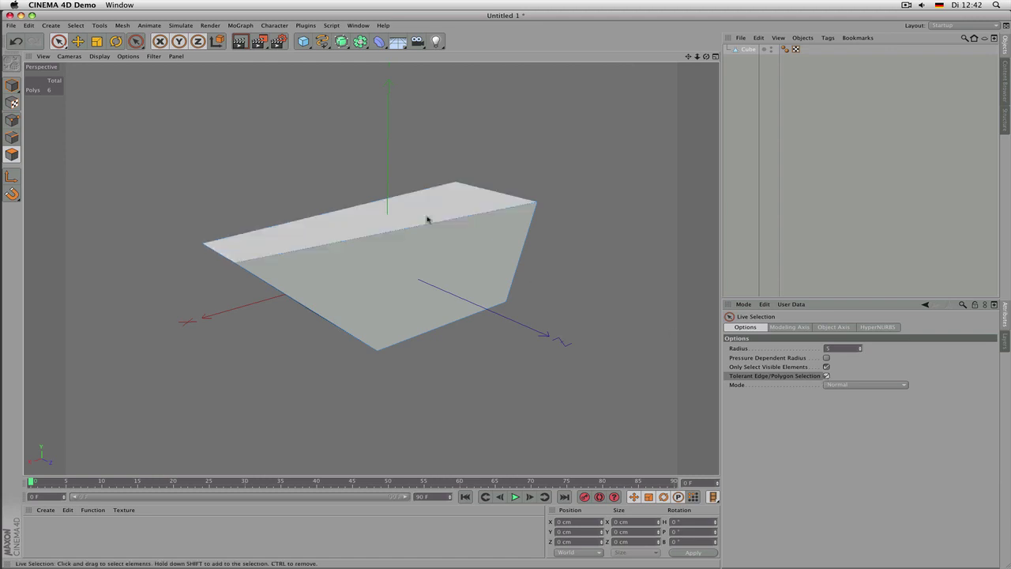
- Try selecting the box's visible polygons, ending with the top polygon, and raise it along Y to about 246 cm
left_click(433, 219)
left_click(451, 287)
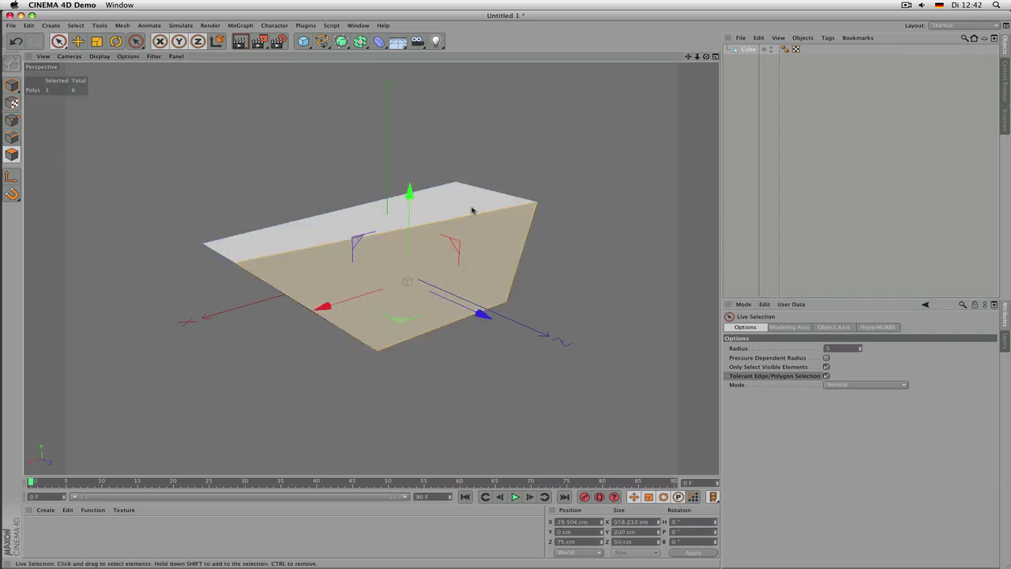
left_click(466, 199)
scroll(578, 190, "down", 8)
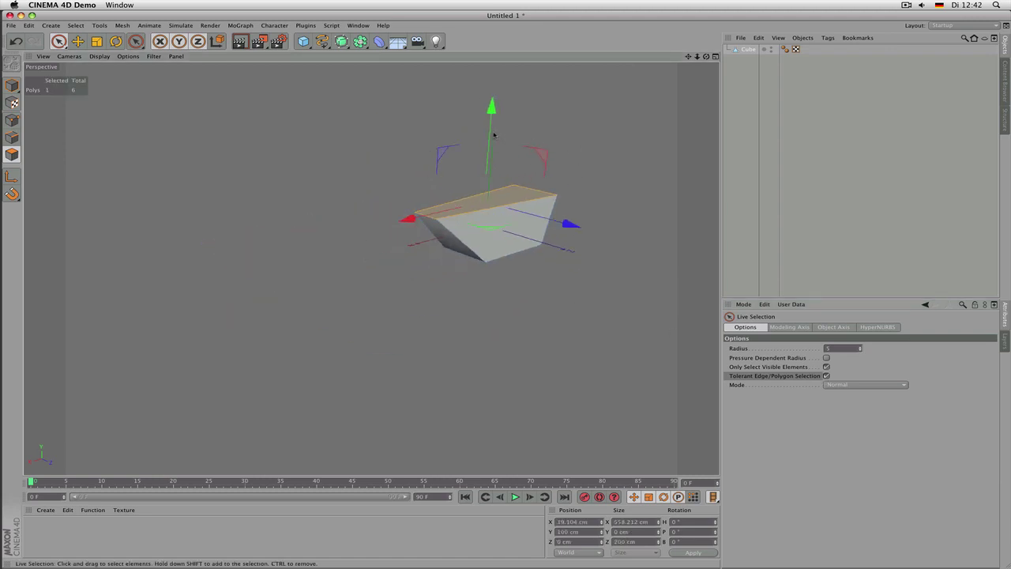
left_click_drag(494, 134, 495, 99)
- Select the box's long front side polygon and pull it outward along Z to about 394 cm
left_click_drag(689, 57, 661, 133)
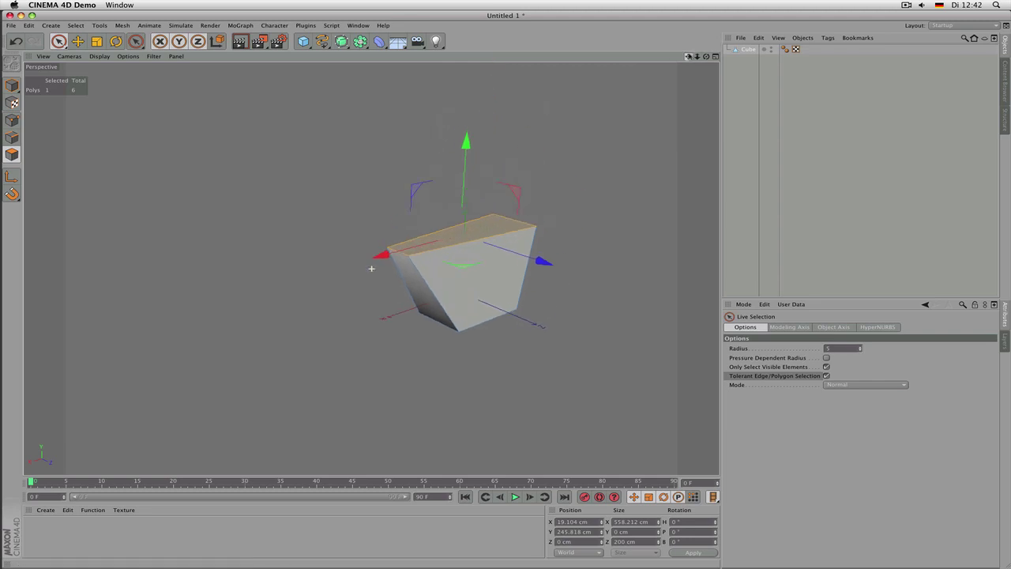
left_click(491, 282)
left_click_drag(562, 320, 647, 348)
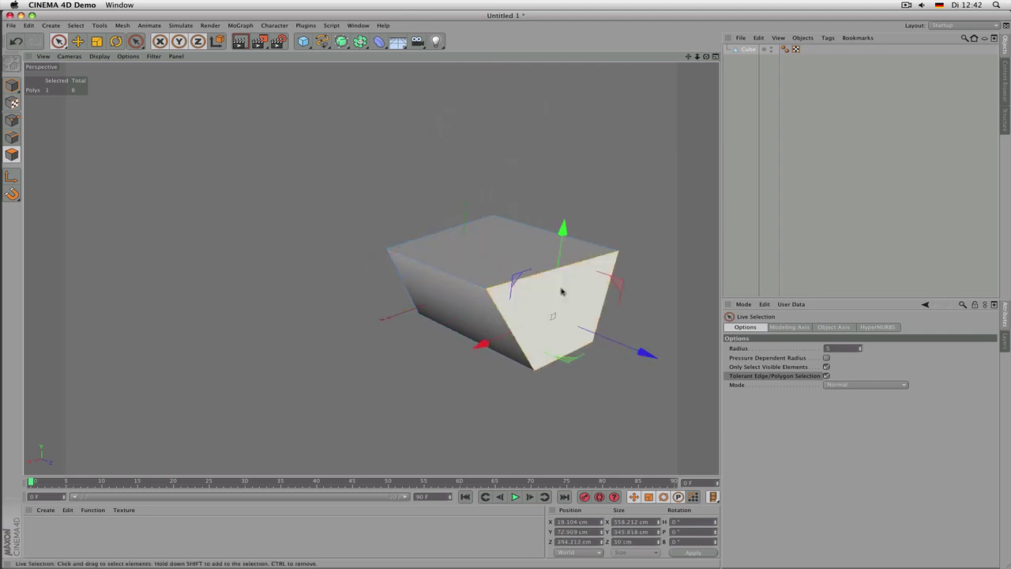
- Select the top polygon again, shift it along Z to about 110 cm and raise it along Y to about 475 cm
left_click(493, 254)
left_click_drag(505, 197, 509, 154)
mouse_move(586, 235)
left_mouse_down()
mouse_move(501, 226)
mouse_move(497, 214)
mouse_move(568, 234)
left_mouse_up()
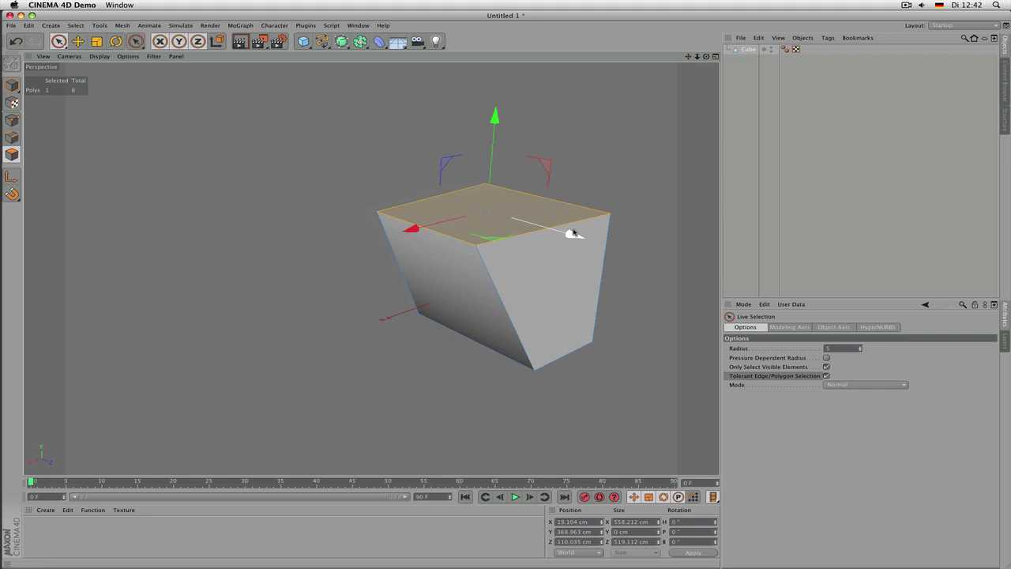
left_click_drag(496, 140, 491, 111)
scroll(538, 220, "up", 2)
- Switch to Edges mode and move the top polygon's long front edge inward along Z
left_click(12, 137)
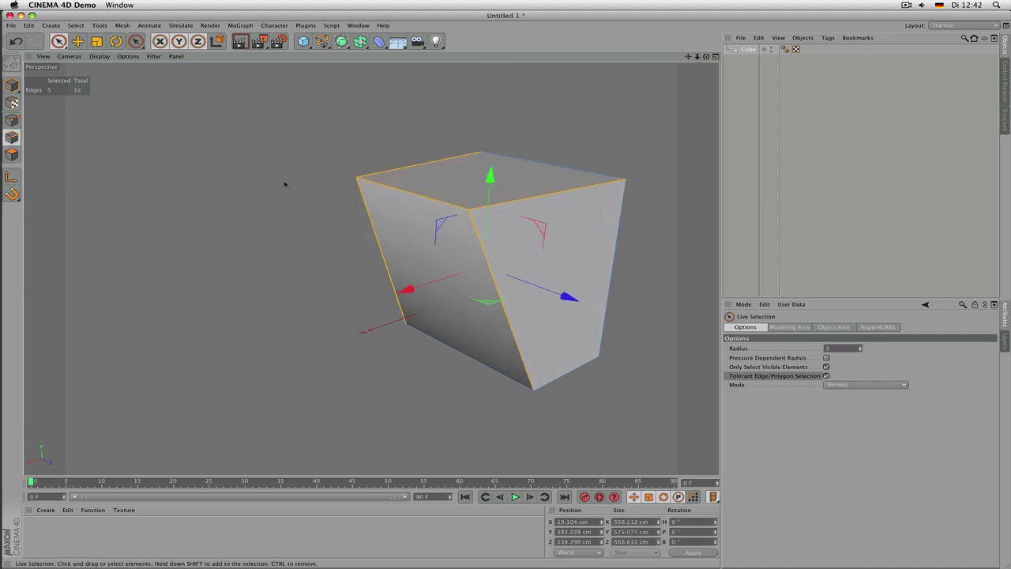
left_click(557, 192)
left_click_drag(650, 214, 465, 206)
- In Points mode, move the front upper corner point along X to about 154 cm and the one behind it to about 183 cm
left_click(12, 120)
left_click(409, 193)
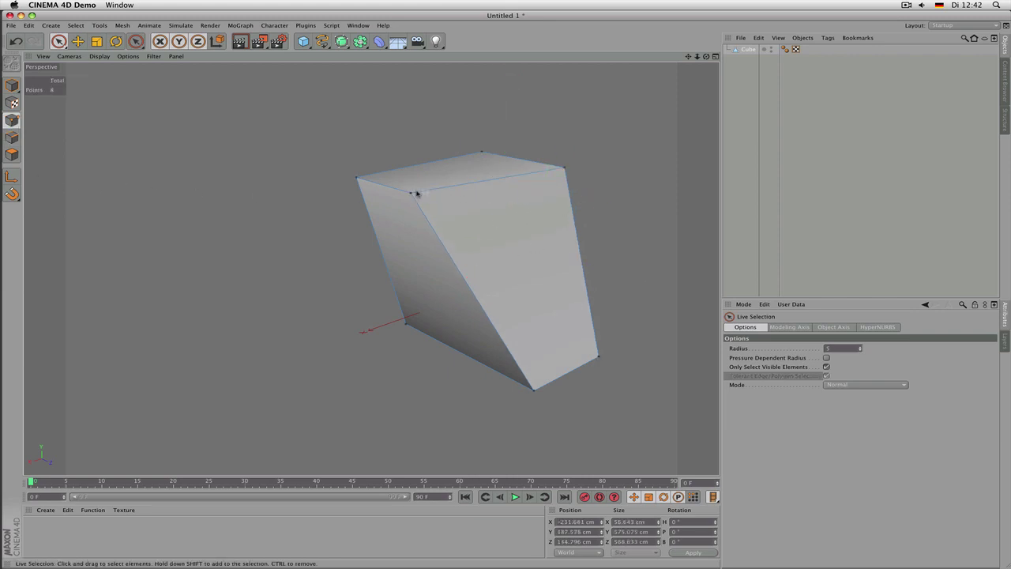
left_click_drag(357, 208, 401, 198)
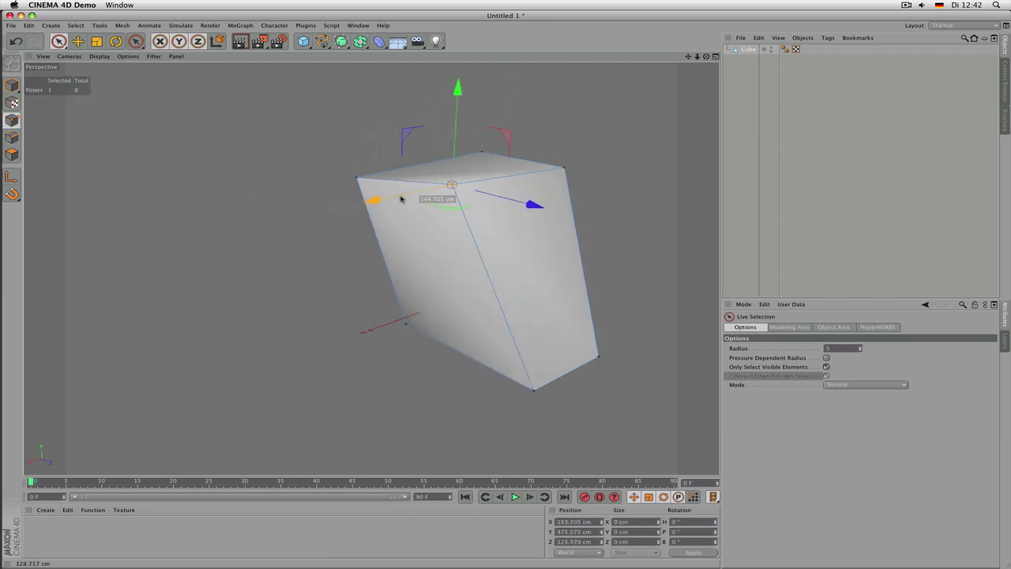
left_click(357, 178)
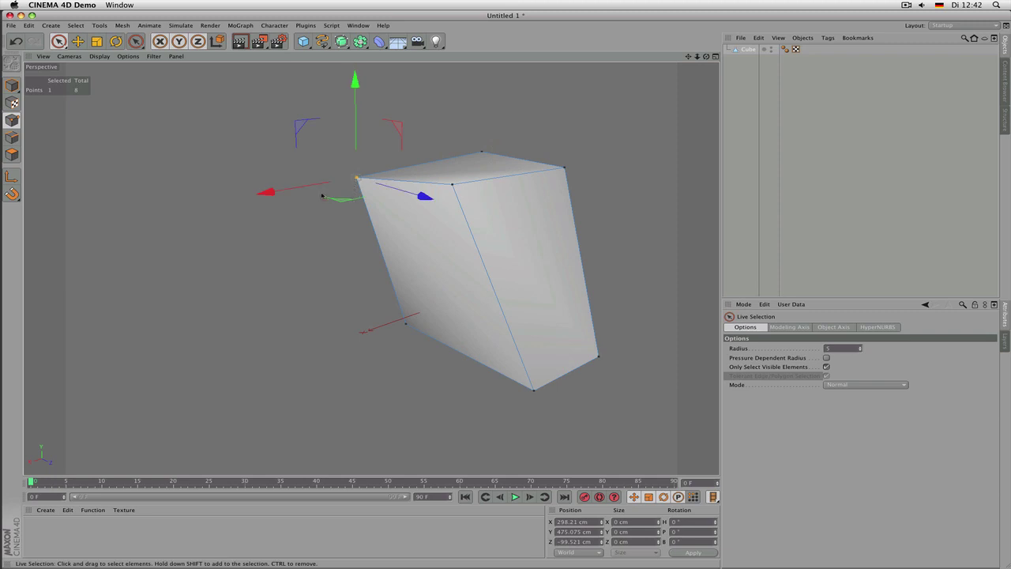
left_click_drag(315, 188, 350, 186)
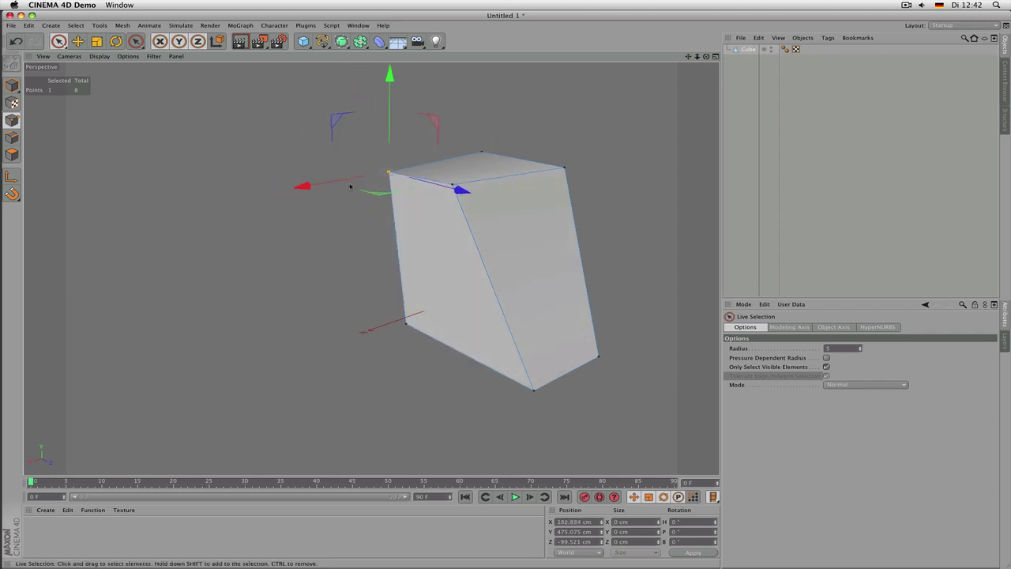